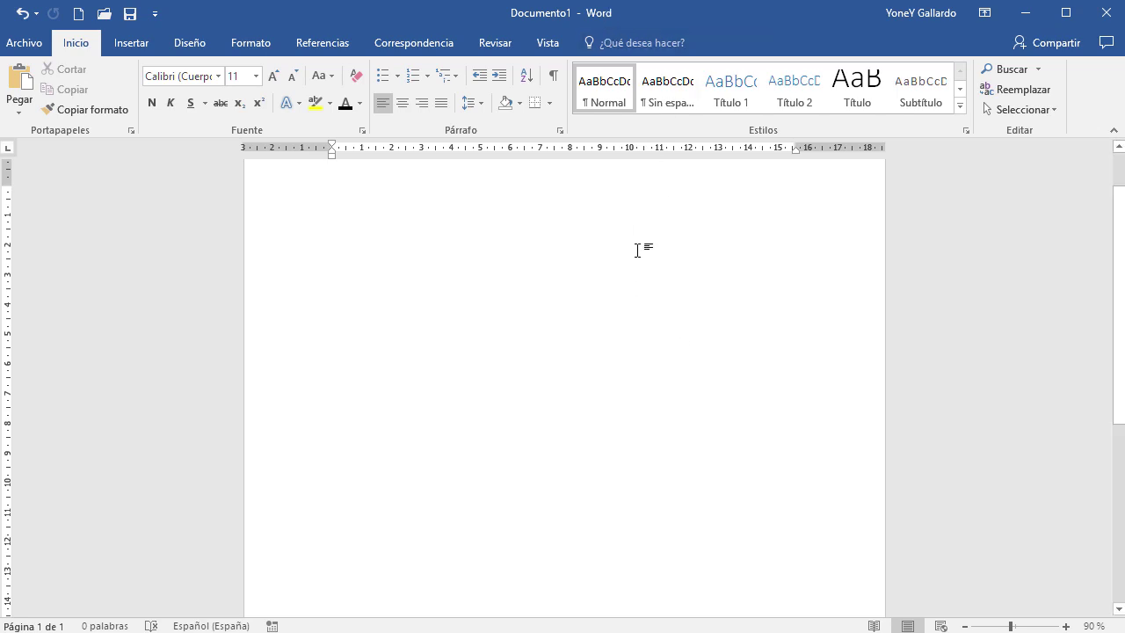
Apply the Estrecho margin preset, giving 1,27 cm margins on all four sides
{"action": "scroll", "coordinate": [474, 398], "scroll_direction": "up", "scroll_amount": 1}
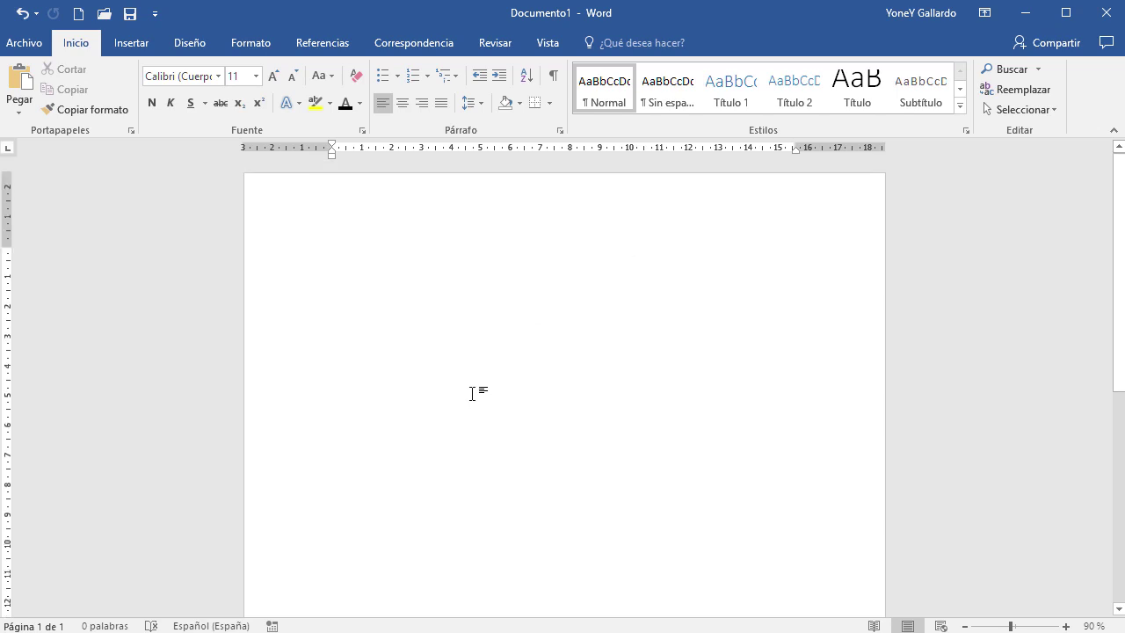
{"action": "left_click_drag", "start_coordinate": [9, 247], "coordinate": [9, 214]}
{"action": "left_click", "coordinate": [261, 44]}
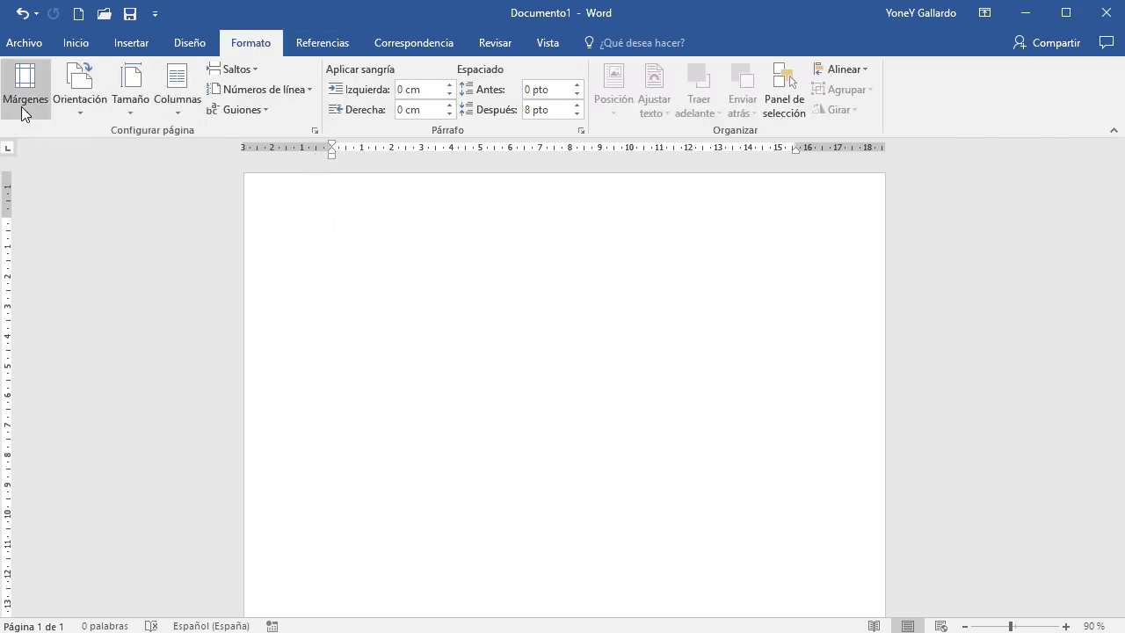
{"action": "left_click", "coordinate": [24, 96]}
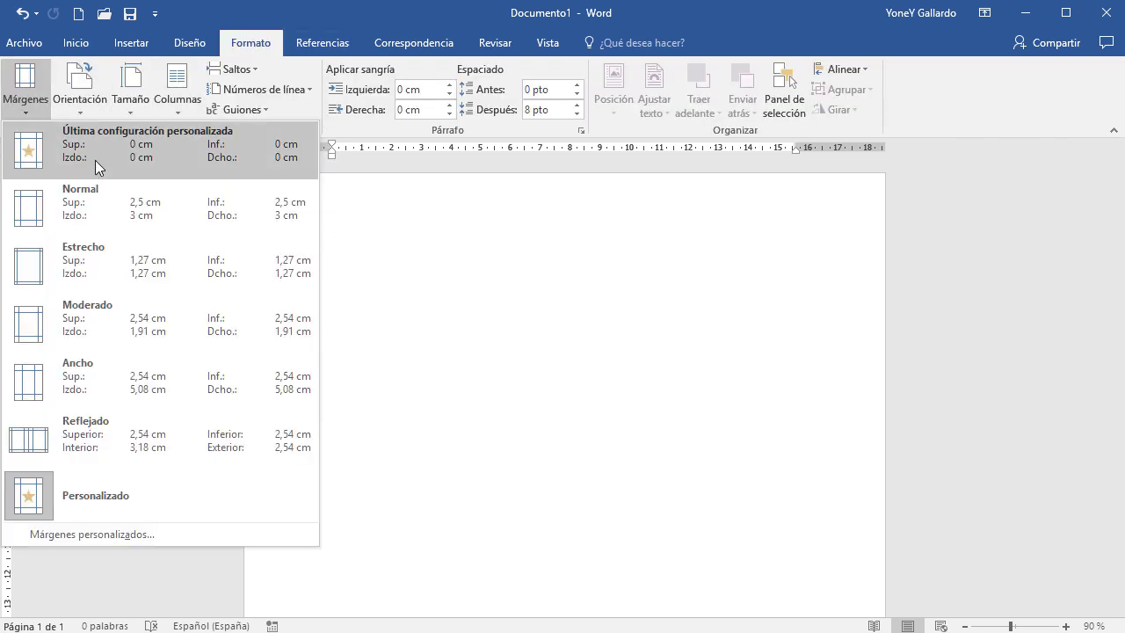
{"action": "left_click", "coordinate": [106, 263]}
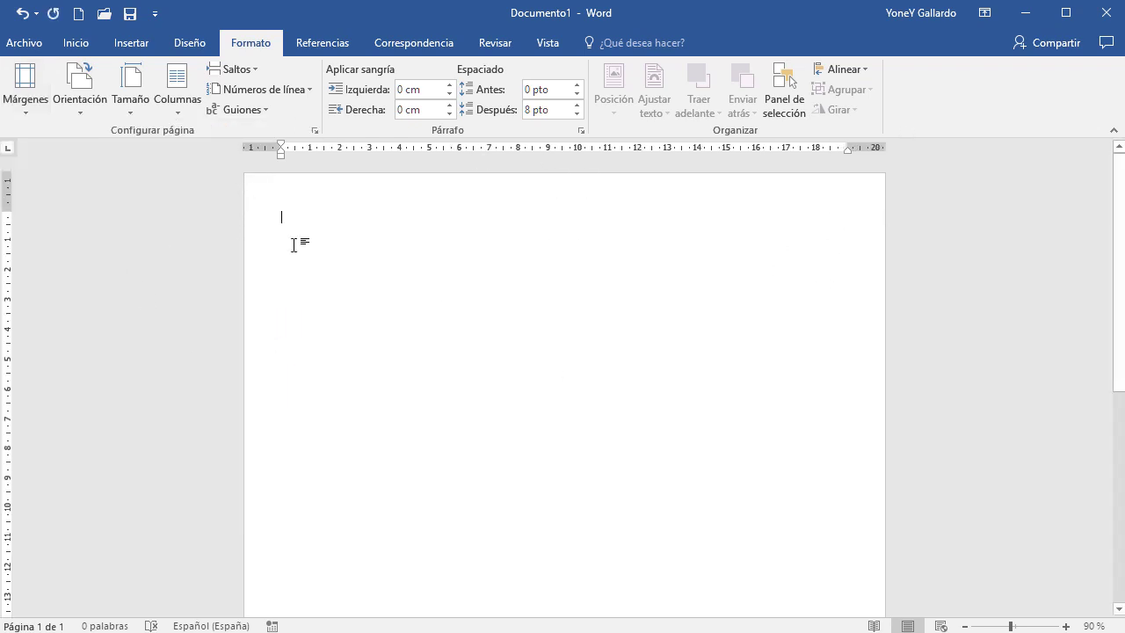
Collapse the ribbon, then pin it permanently open again on Insertar
{"action": "left_click", "coordinate": [139, 46]}
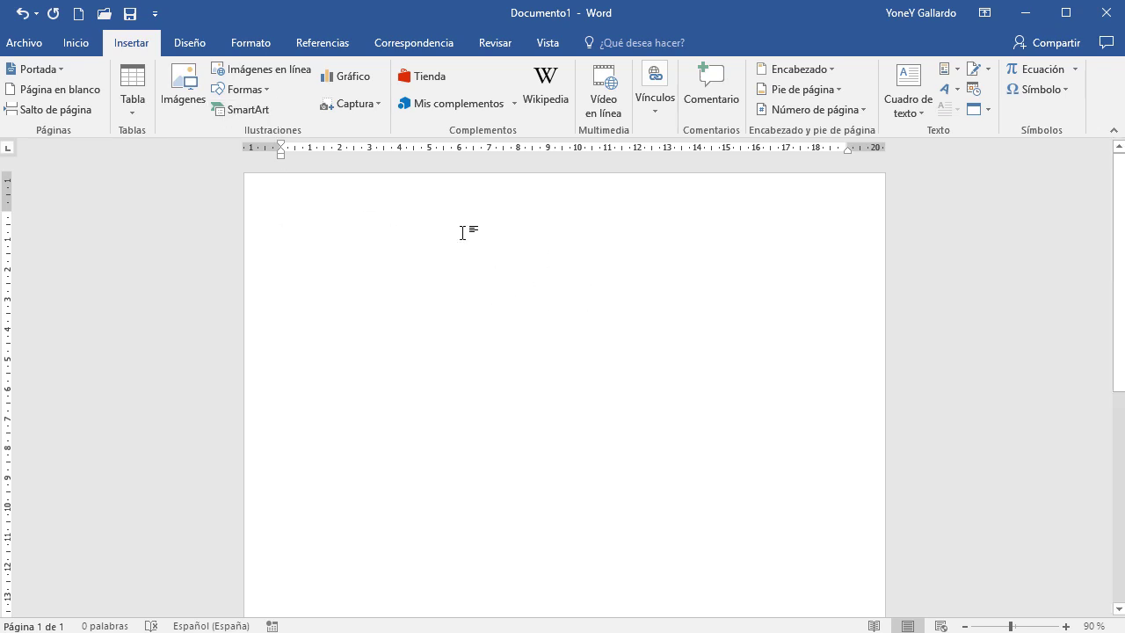
{"action": "left_click", "coordinate": [262, 91]}
{"action": "left_click", "coordinate": [132, 46]}
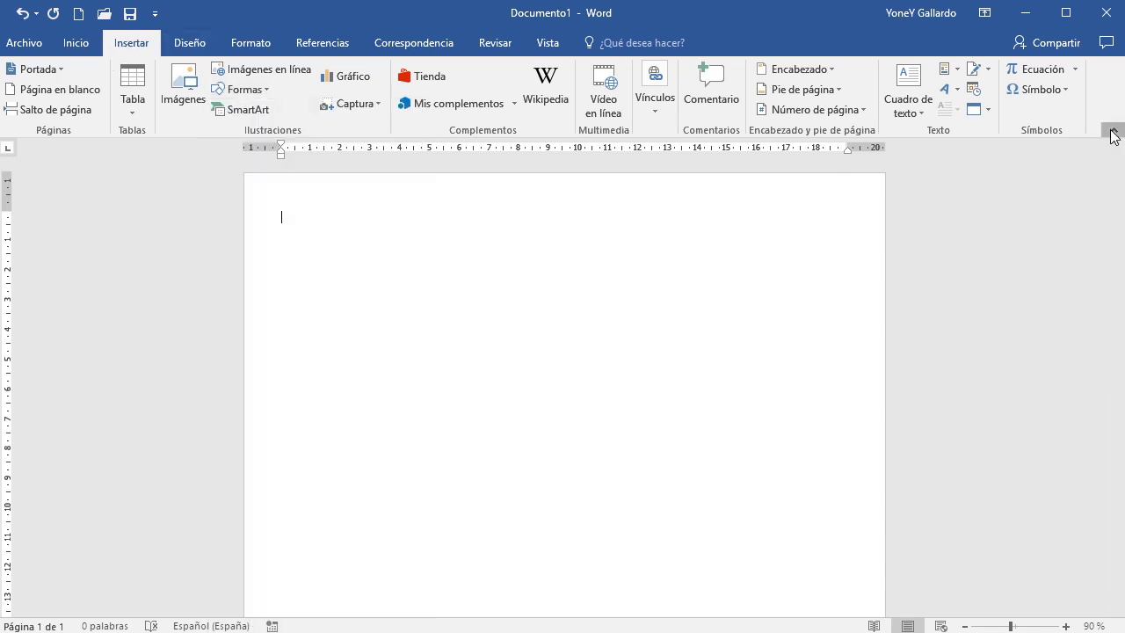
{"action": "left_click", "coordinate": [1114, 131]}
{"action": "left_click", "coordinate": [128, 44]}
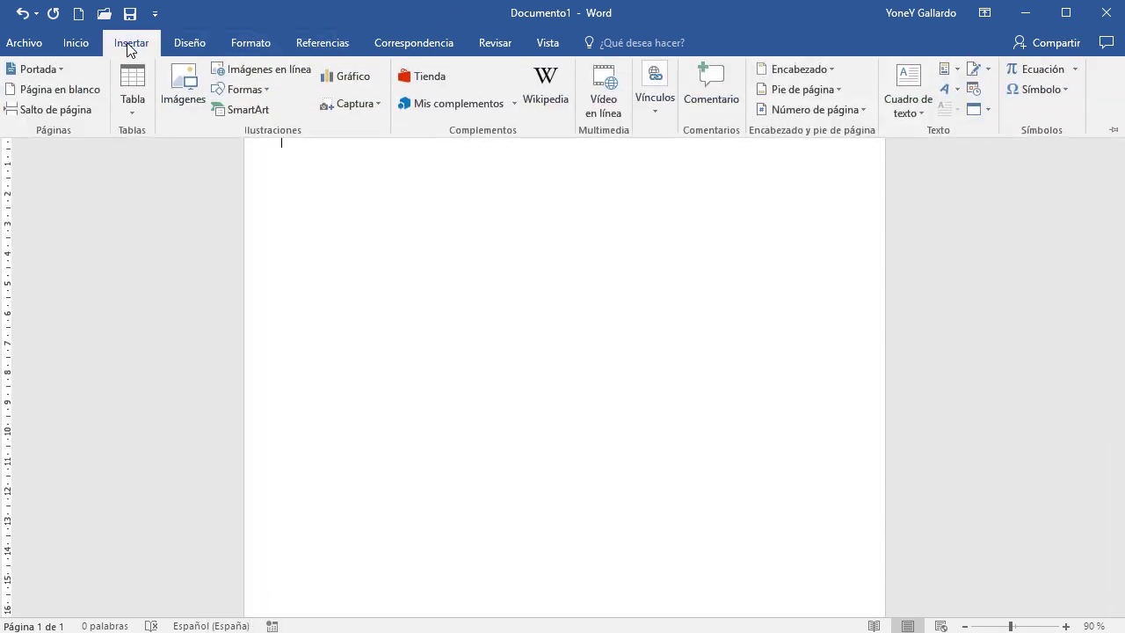
{"action": "left_click", "coordinate": [1112, 132]}
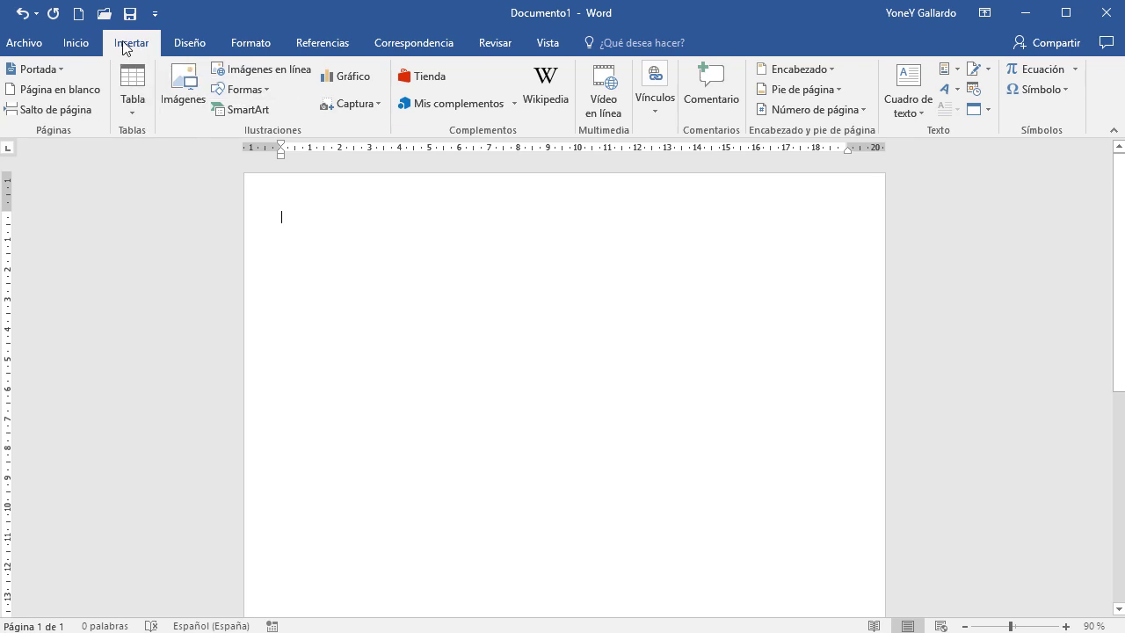
Draw a tall rectangle, about 11,05 × 7,18 cm, near the page's top left
{"action": "left_click", "coordinate": [263, 90]}
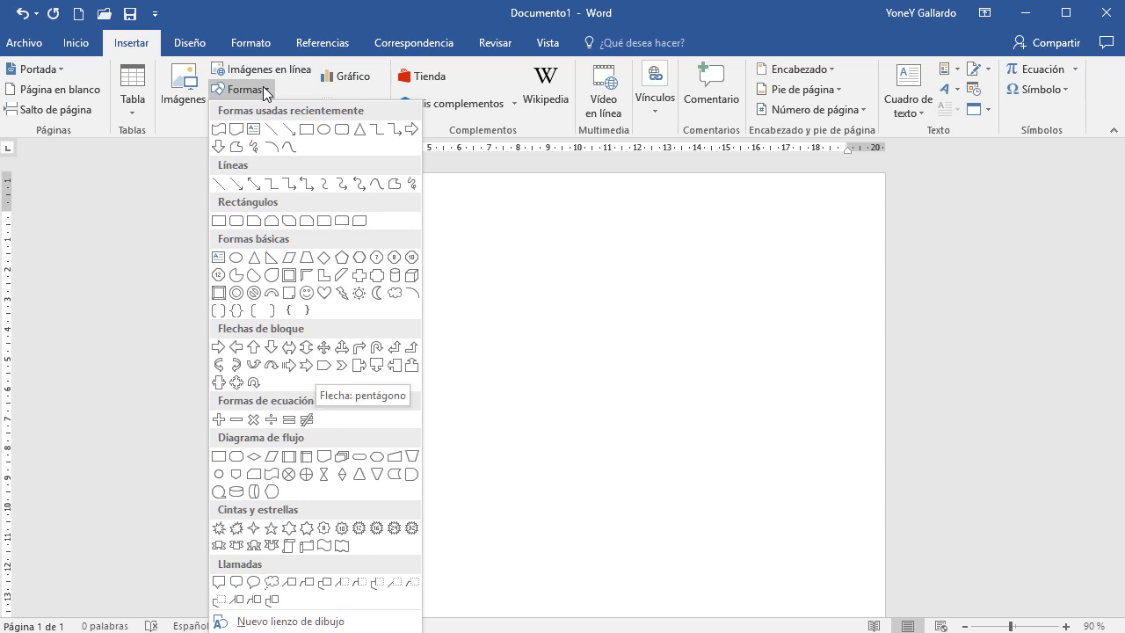
{"action": "left_click", "coordinate": [218, 220]}
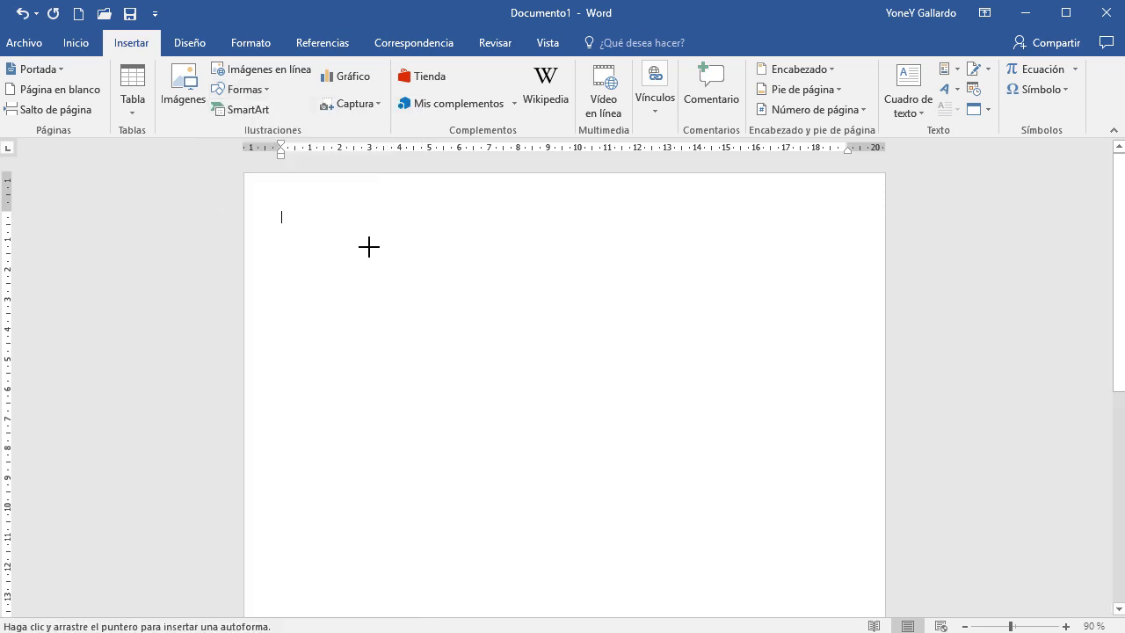
{"action": "mouse_move", "coordinate": [309, 211]}
{"action": "left_mouse_down"}
{"action": "mouse_move", "coordinate": [372, 352]}
{"action": "mouse_move", "coordinate": [457, 484]}
{"action": "mouse_move", "coordinate": [523, 539]}
{"action": "left_mouse_up"}
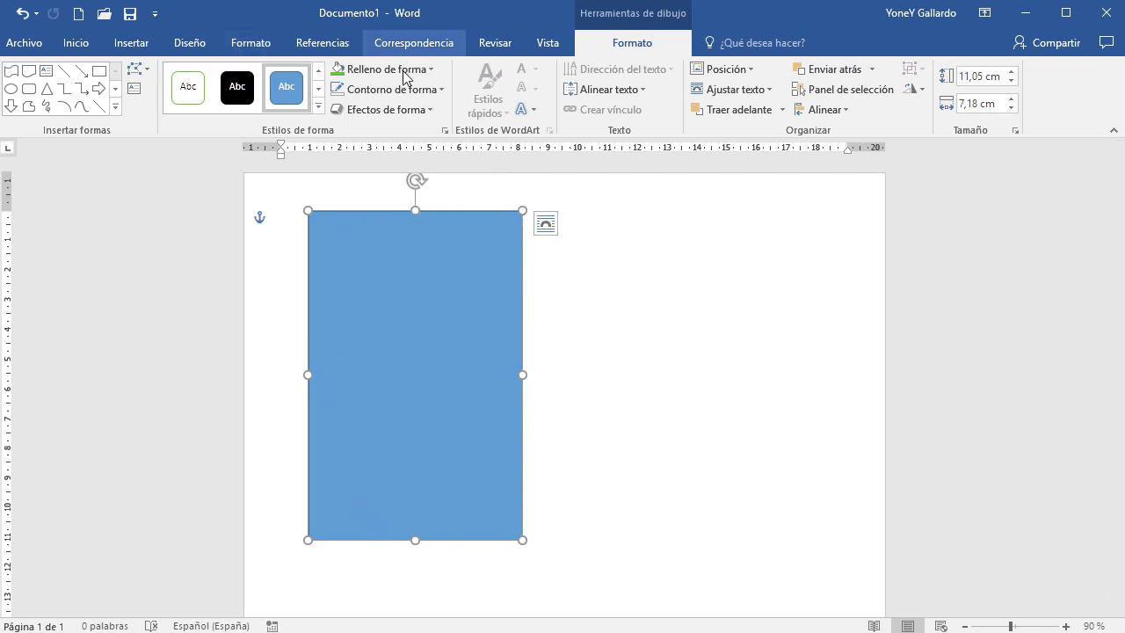
{"action": "left_click", "coordinate": [669, 442]}
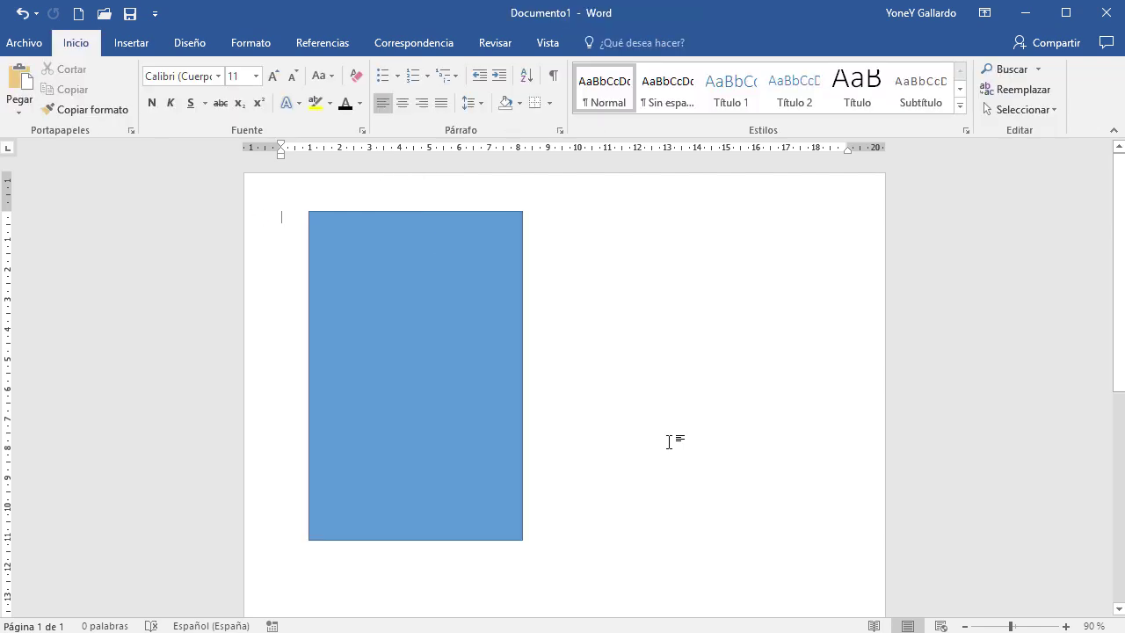
Add empty lines below the rectangle to move the text position to page 2
{"action": "key", "text": "Return"}
{"action": "key", "text": "Return"}
{"action": "key", "text": "Return"}
{"action": "key", "text": "Return"}
{"action": "key", "text": "Return"}
{"action": "key", "text": "Return"}
{"action": "key", "text": "Return"}
{"action": "key", "text": "Return"}
{"action": "key", "text": "Return"}
{"action": "key", "text": "Return"}
{"action": "key", "text": "Return"}
{"action": "key", "text": "Return"}
{"action": "key", "text": "Return"}
{"action": "key", "text": "Return"}
{"action": "key", "text": "Return"}
{"action": "key", "text": "Return"}
{"action": "key", "text": "Return"}
{"action": "key", "text": "Return"}
{"action": "key", "text": "Return"}
{"action": "key", "text": "Return"}
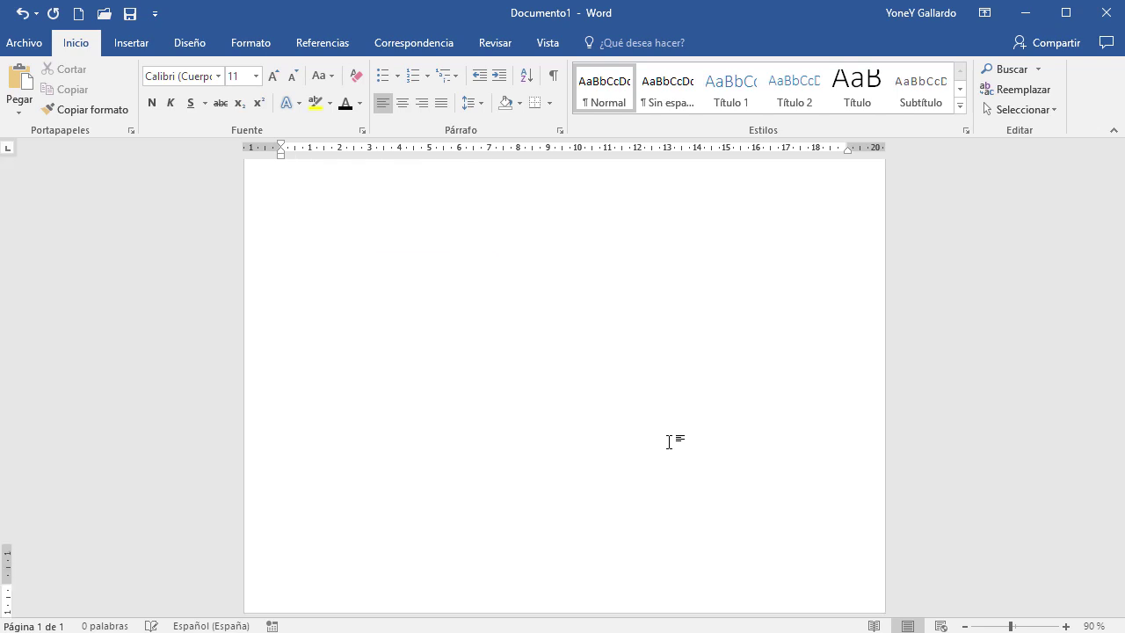
{"action": "key", "text": "Return"}
{"action": "scroll", "coordinate": [670, 441], "scroll_direction": "up", "scroll_amount": 5}
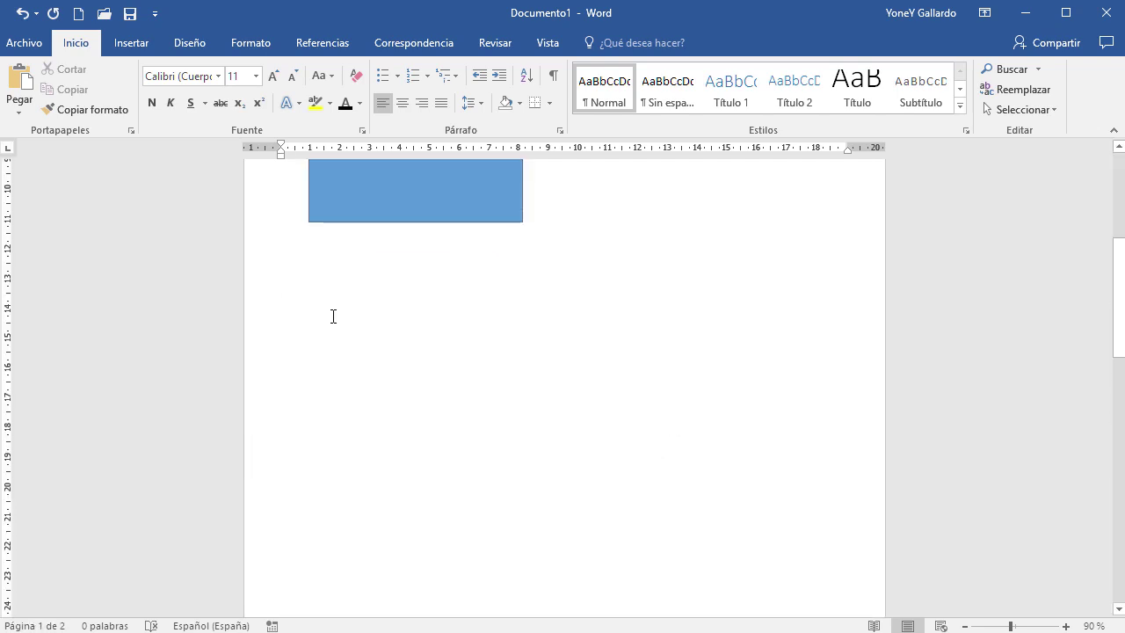
{"action": "scroll", "coordinate": [575, 414], "scroll_direction": "up", "scroll_amount": 3}
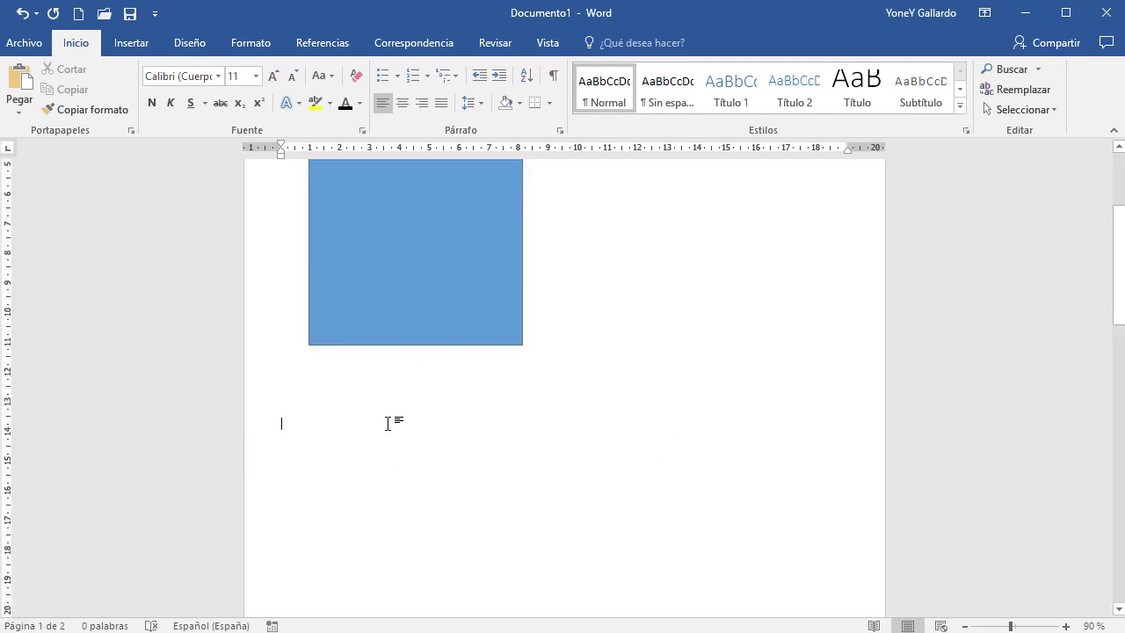
Insert the 01.jpg portrait photo and resize it to about 8,34 × 11,17 cm
{"action": "left_click", "coordinate": [133, 43]}
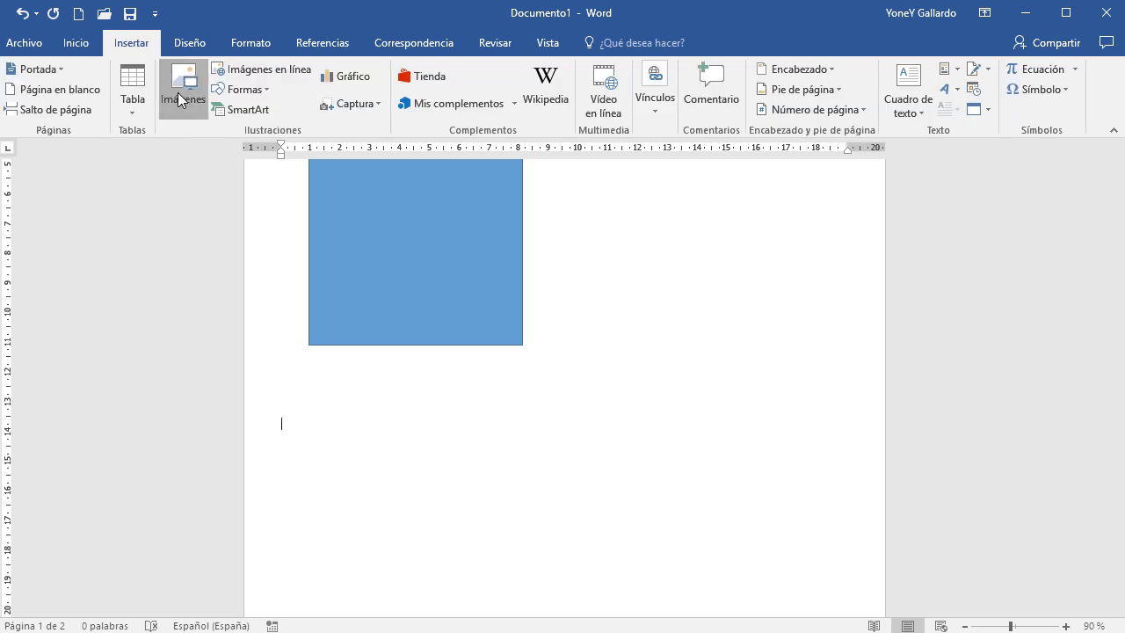
{"action": "left_click", "coordinate": [179, 99]}
{"action": "left_click", "coordinate": [197, 128]}
{"action": "double_click", "coordinate": [197, 128]}
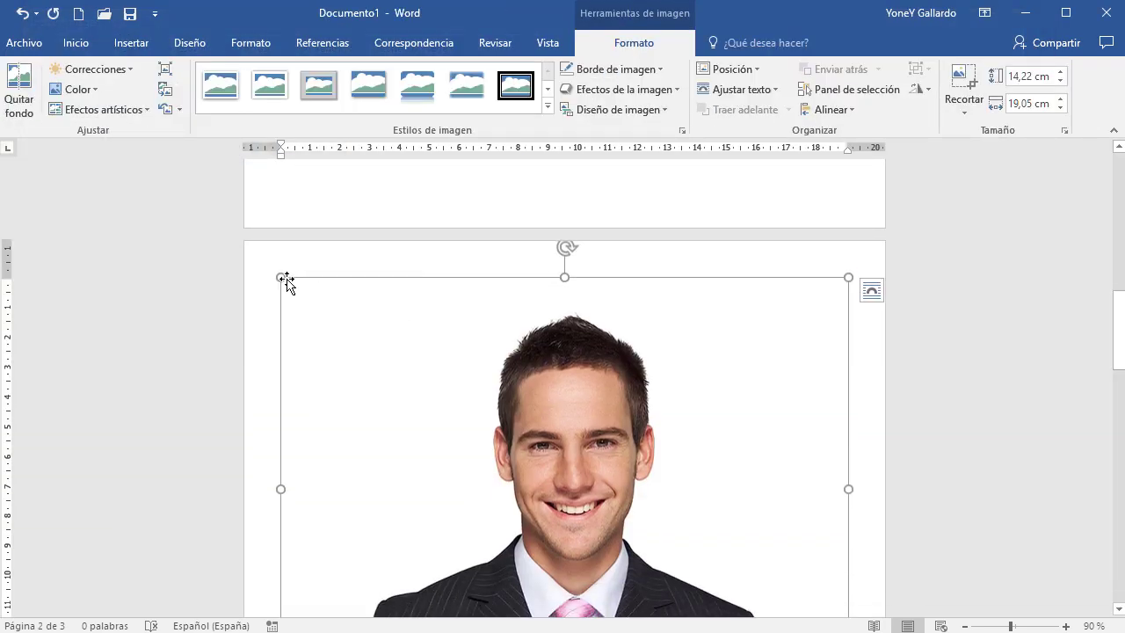
{"action": "left_click_drag", "start_coordinate": [279, 276], "coordinate": [516, 452]}
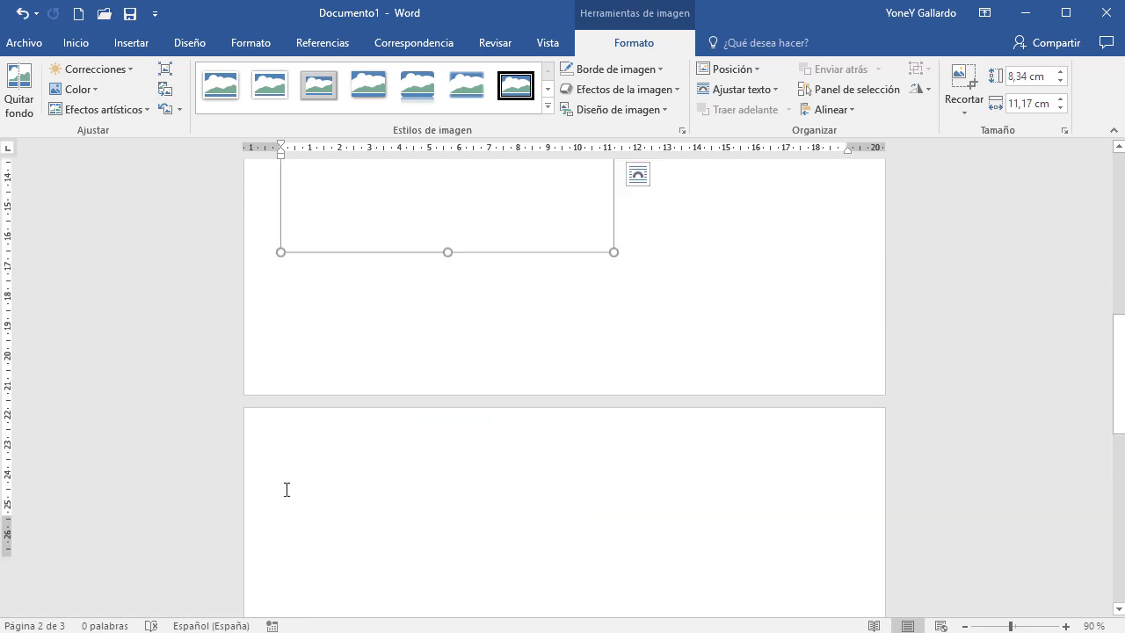
{"action": "scroll", "coordinate": [393, 545], "scroll_direction": "down", "scroll_amount": 3}
{"action": "left_click", "coordinate": [387, 524]}
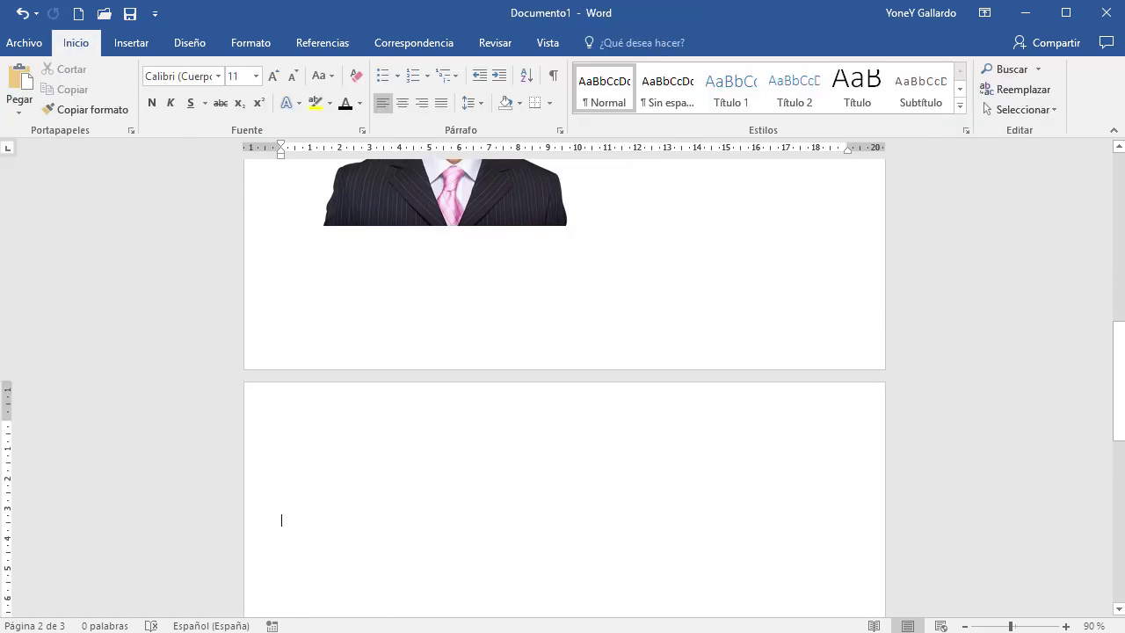
Insert a 6 by 5 table, then undo the insertion
{"action": "left_click", "coordinate": [132, 44]}
{"action": "left_click", "coordinate": [120, 110]}
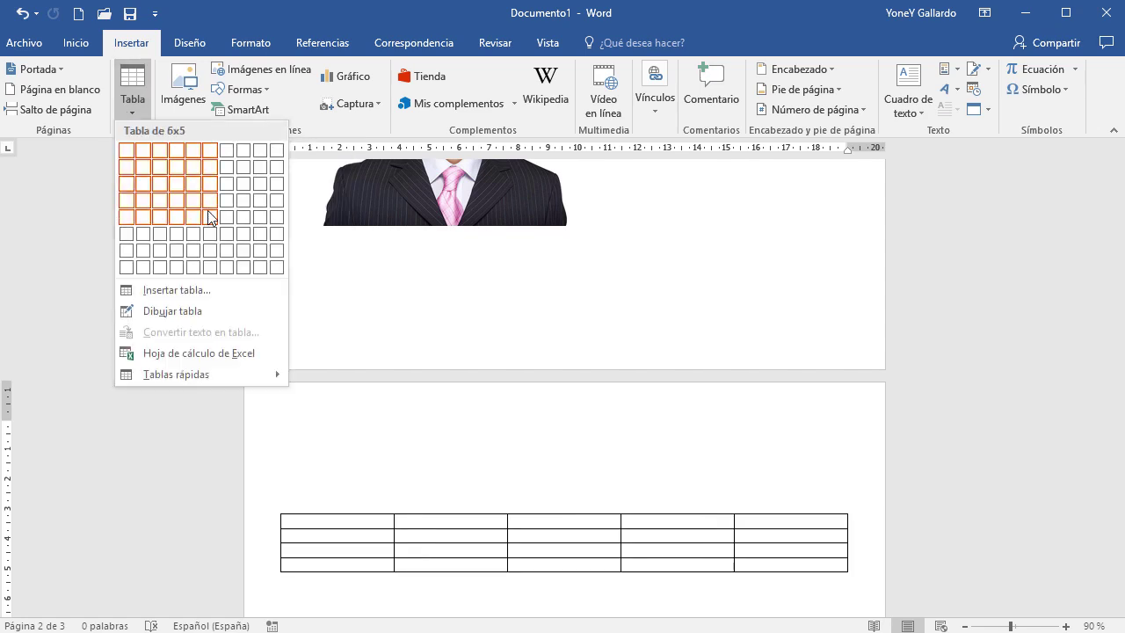
{"action": "left_click", "coordinate": [207, 210]}
{"action": "key", "text": "ctrl+z"}
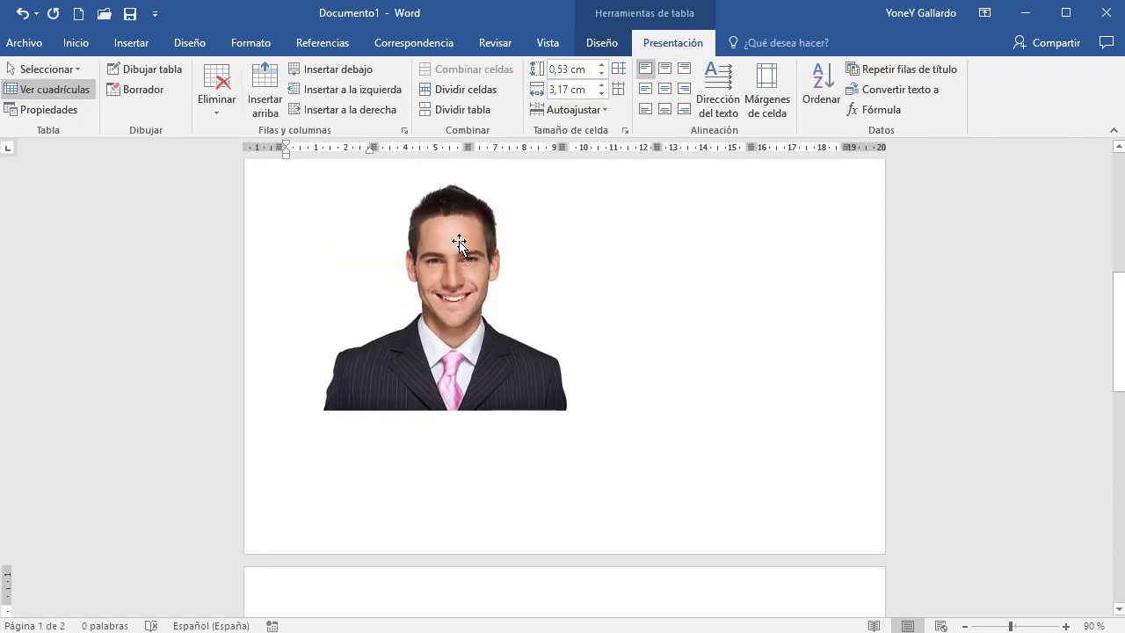
Select the portrait photo and delete it
{"action": "left_click", "coordinate": [459, 243]}
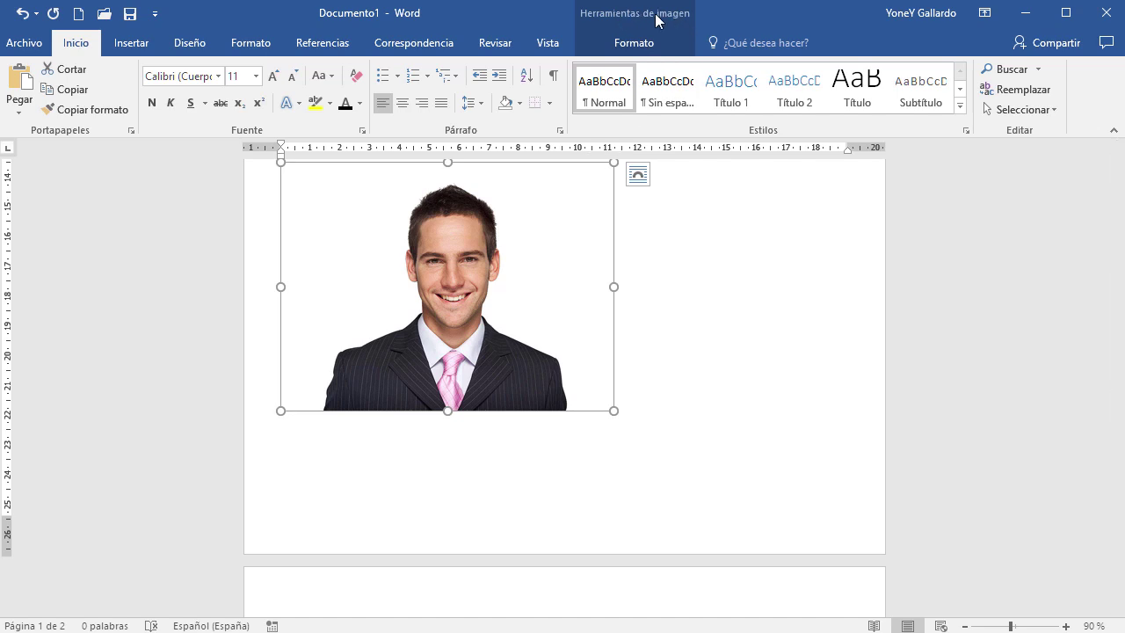
{"action": "left_click", "coordinate": [634, 40]}
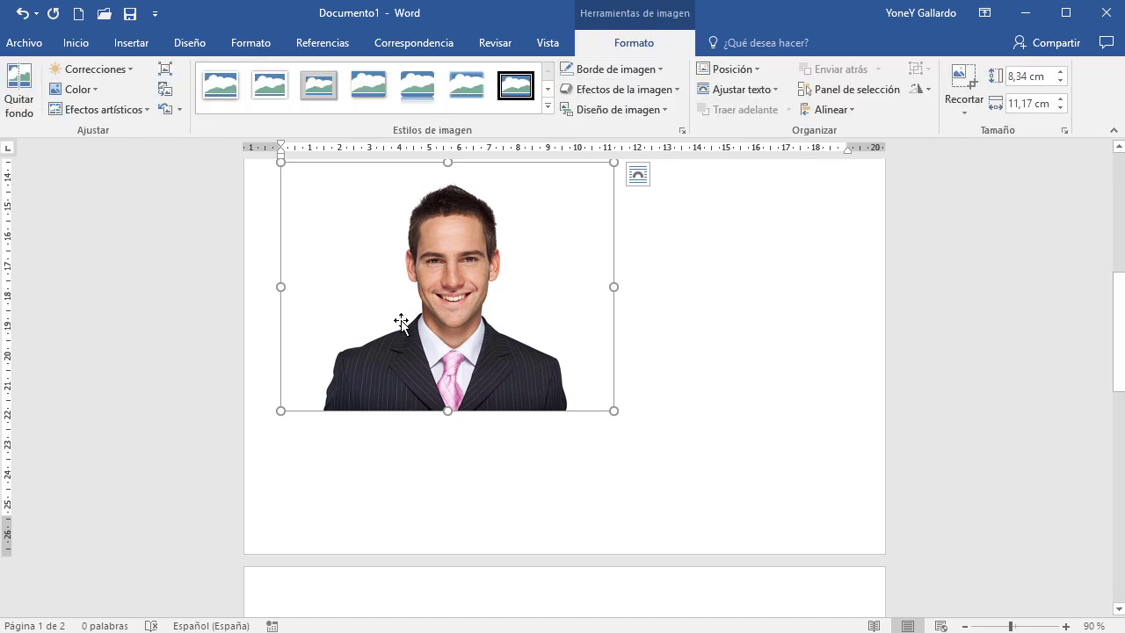
{"action": "key", "text": "Delete"}
{"action": "scroll", "coordinate": [425, 284], "scroll_direction": "down", "scroll_amount": 3}
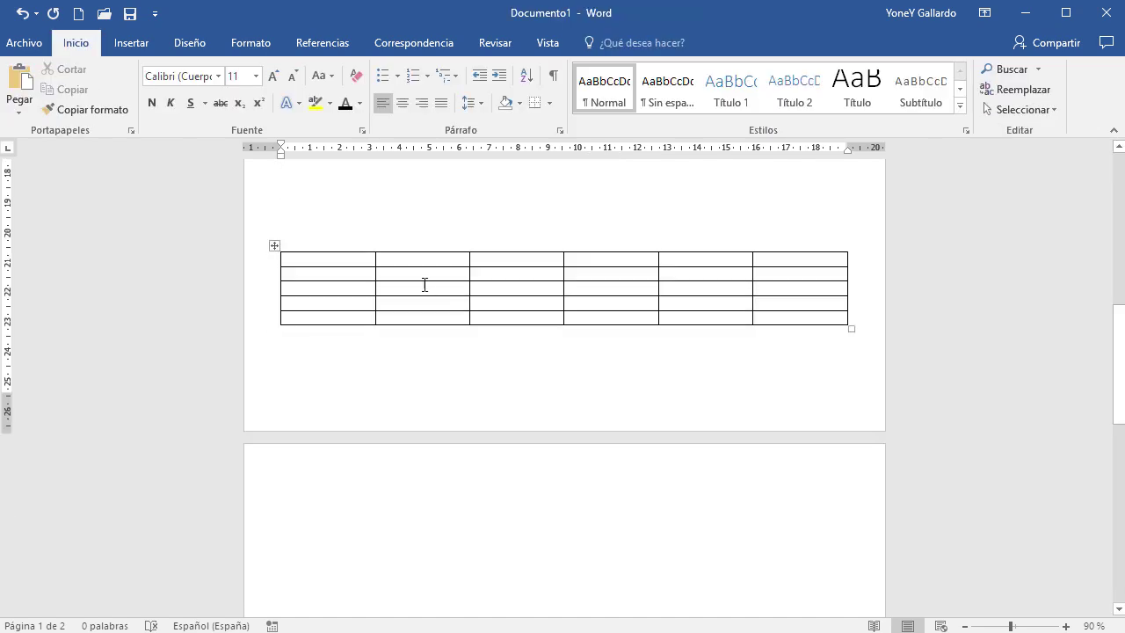
Select the whole empty table, delete it, and return to the top of page 1
{"action": "left_click", "coordinate": [415, 258]}
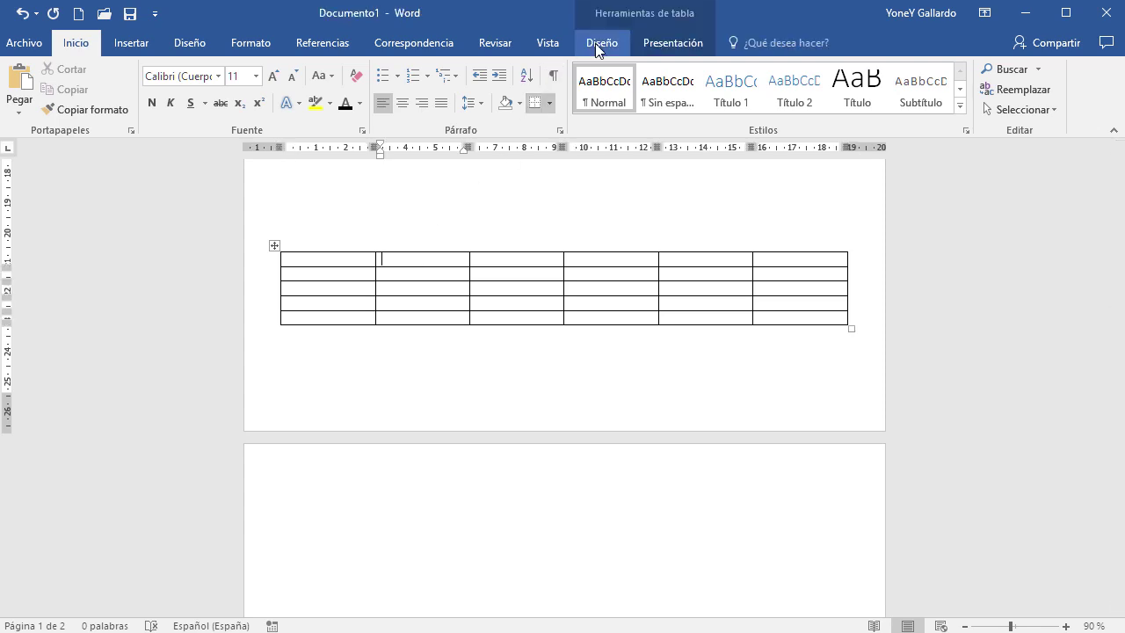
{"action": "left_click", "coordinate": [650, 23]}
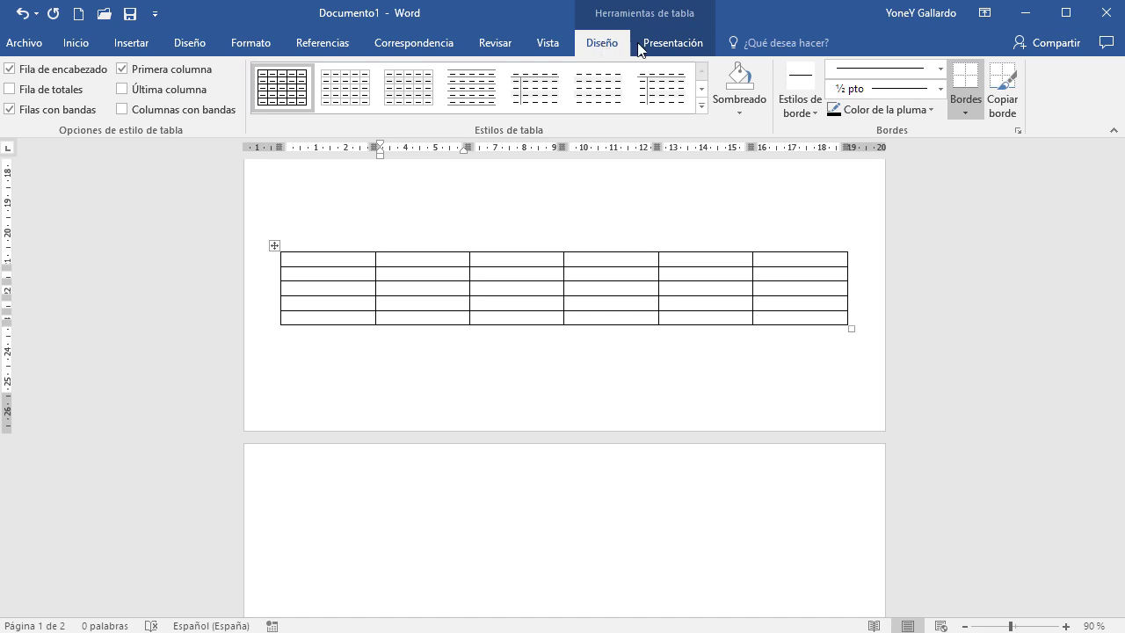
{"action": "left_click", "coordinate": [664, 44]}
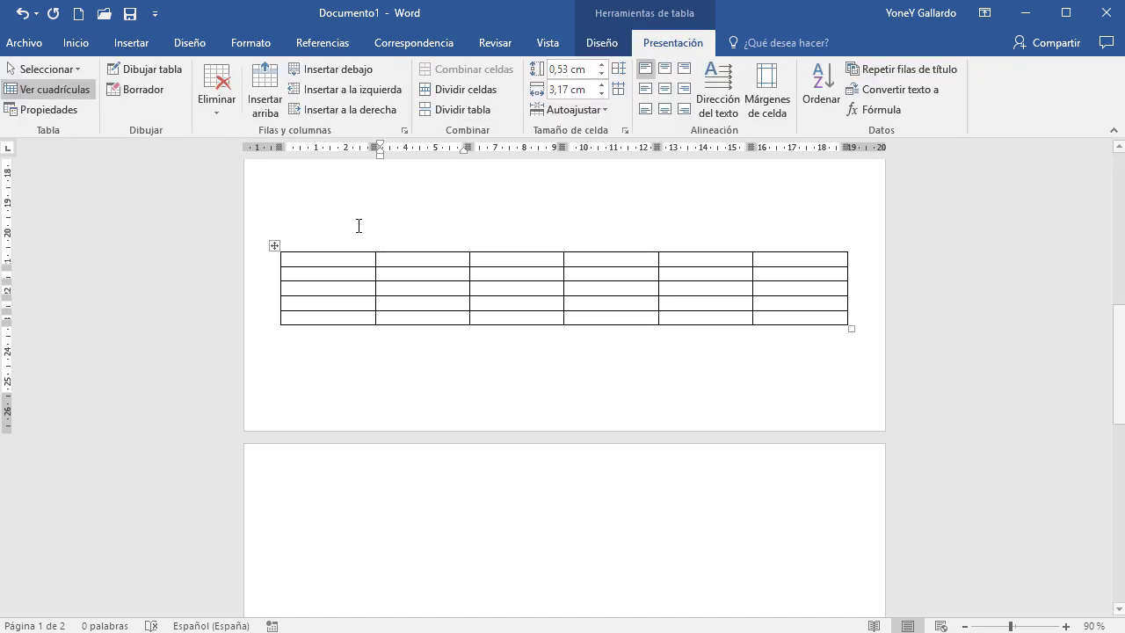
{"action": "left_click", "coordinate": [272, 247]}
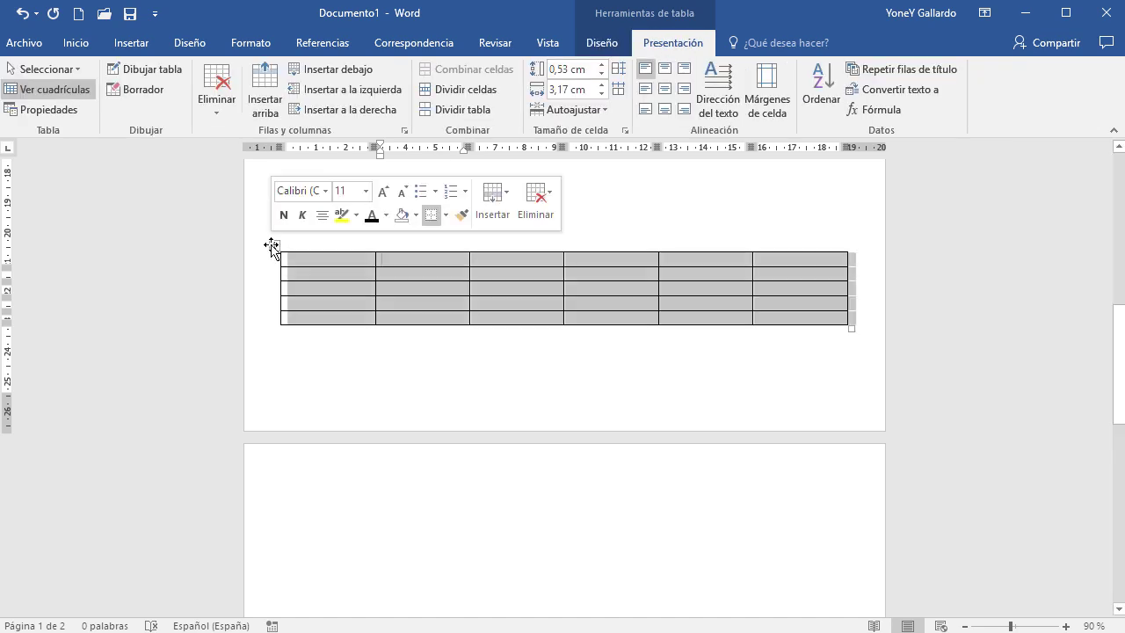
{"action": "key", "text": "BackSpace"}
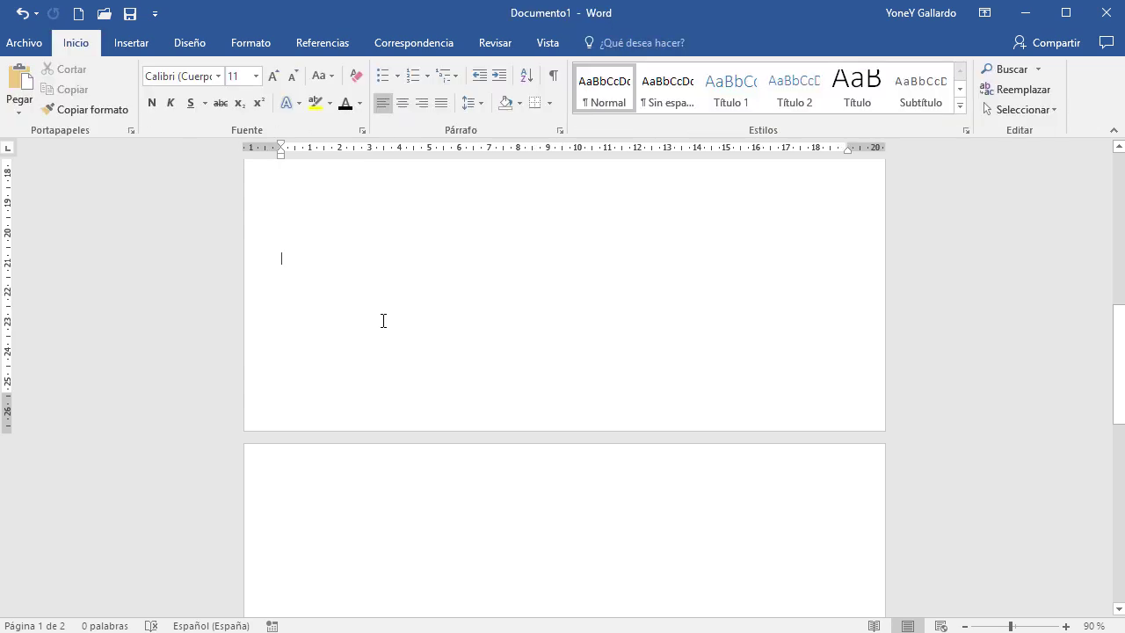
{"action": "scroll", "coordinate": [487, 329], "scroll_direction": "up", "scroll_amount": 10}
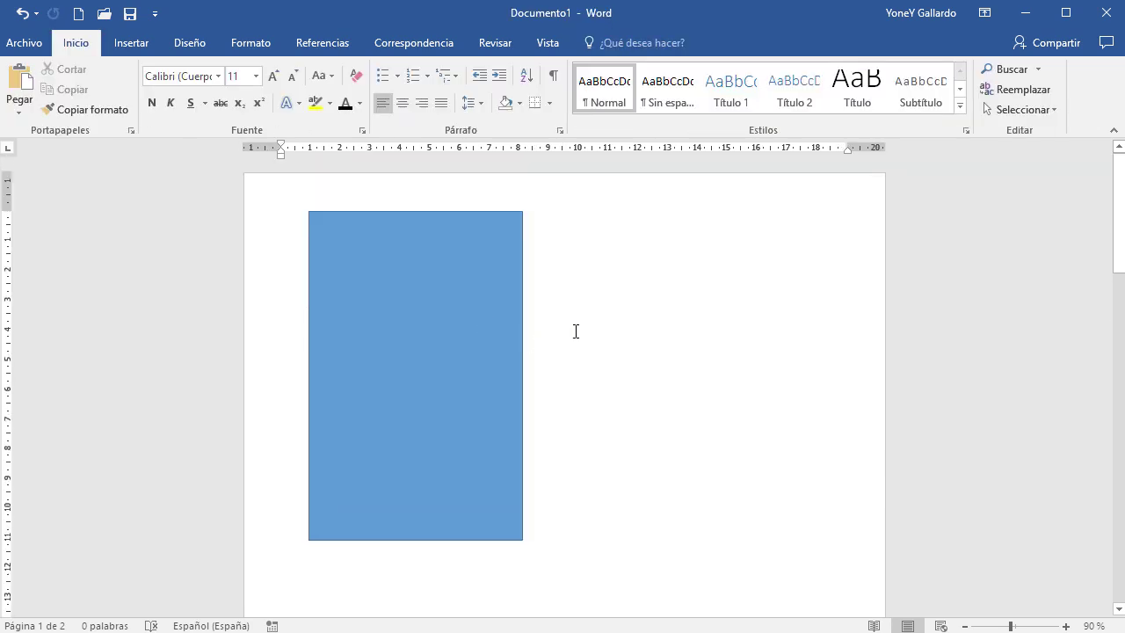
Select the blue rectangle and show its Herramientas de dibujo Formato options
{"action": "left_click", "coordinate": [422, 216]}
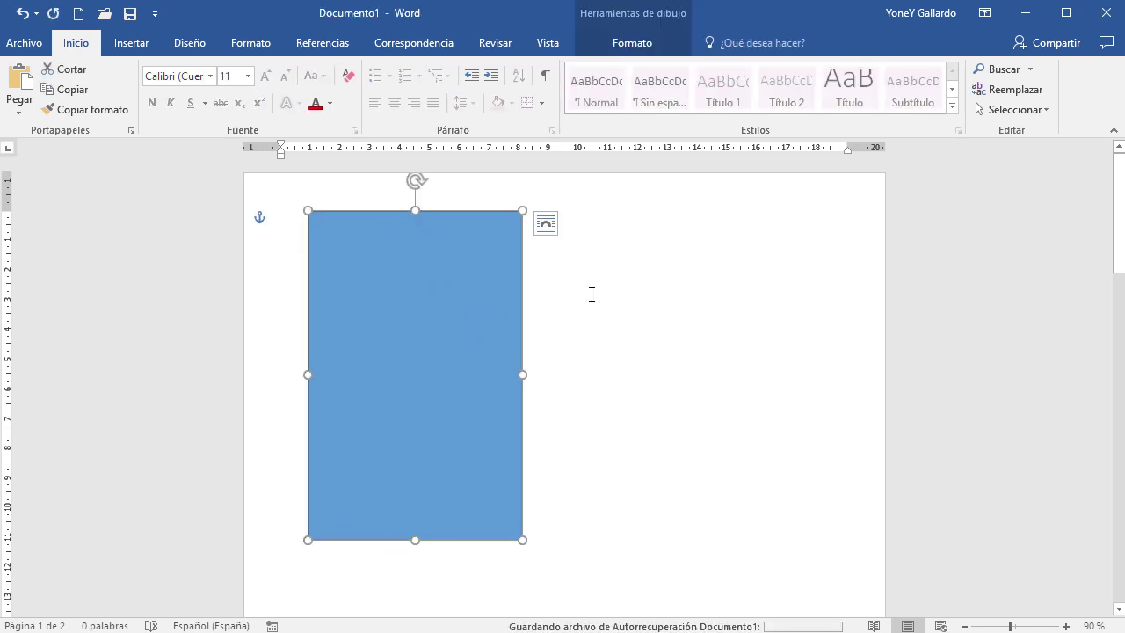
{"action": "left_click", "coordinate": [643, 42]}
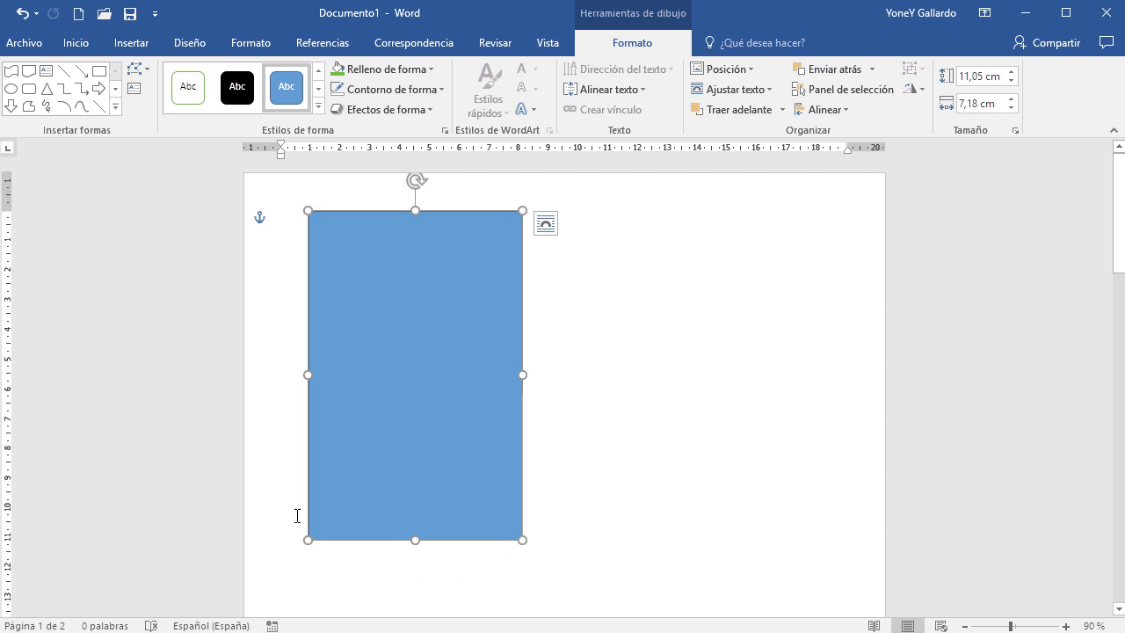
Give the rectangle a 6 pt thick gold outline
{"action": "left_click", "coordinate": [424, 91]}
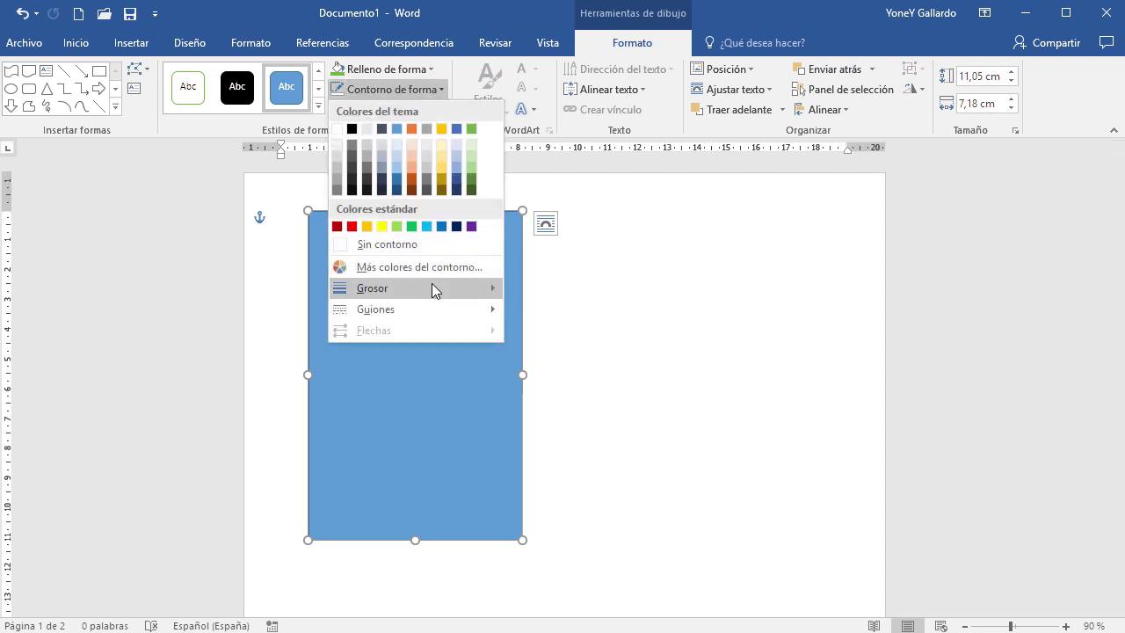
{"action": "mouse_move", "coordinate": [431, 289]}
{"action": "left_click", "coordinate": [567, 452]}
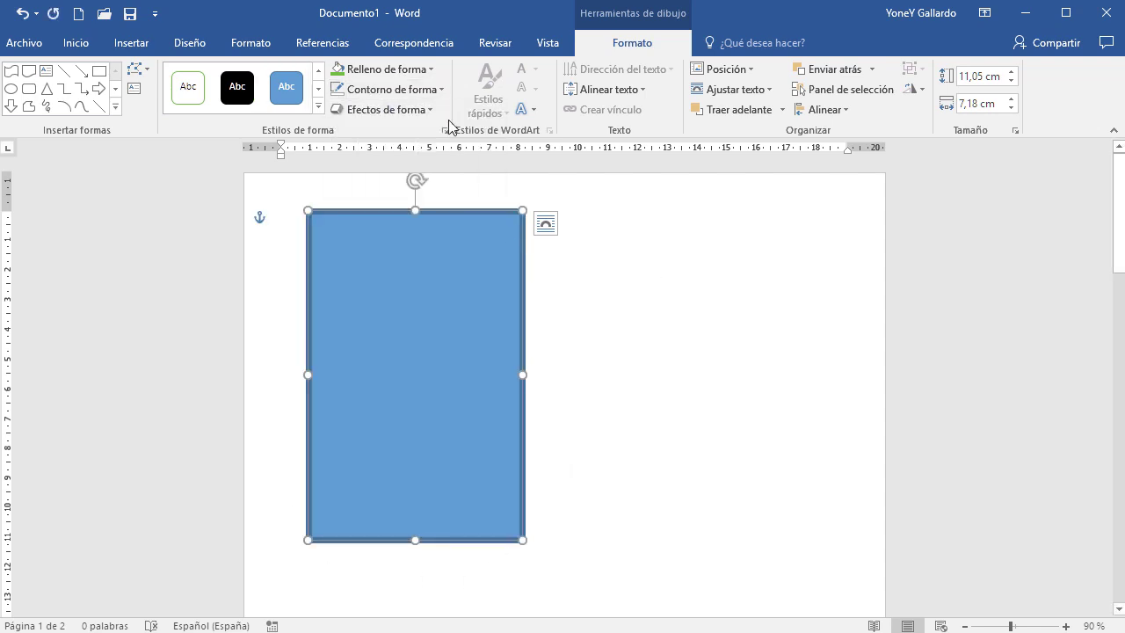
{"action": "scroll", "coordinate": [498, 431], "scroll_direction": "up", "scroll_amount": 7, "text": "ctrl"}
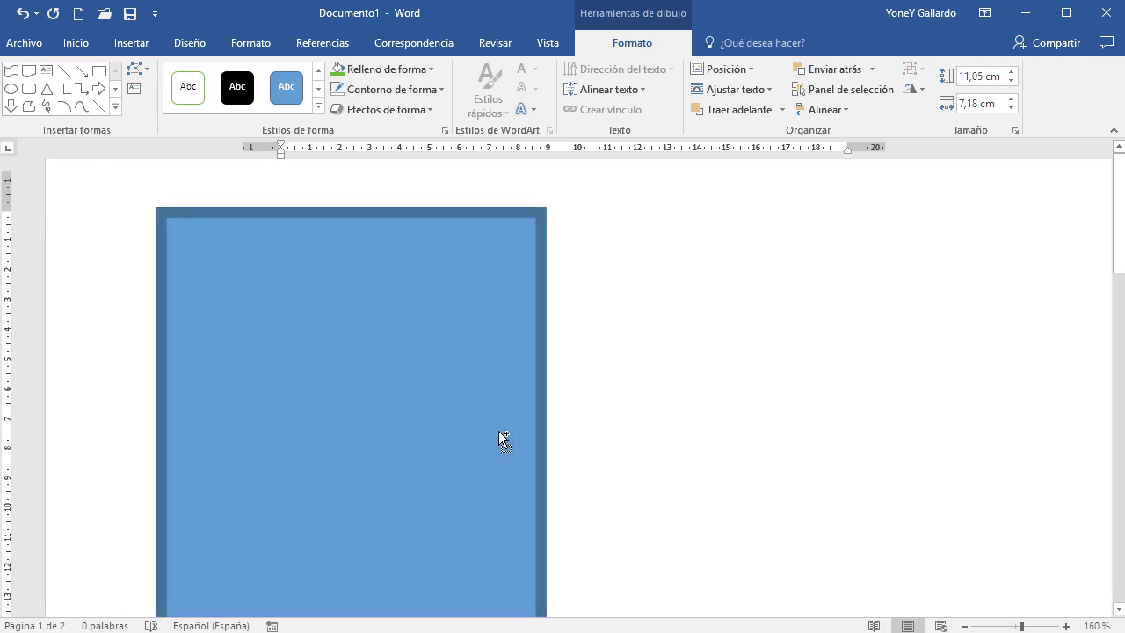
{"action": "scroll", "coordinate": [554, 356], "scroll_direction": "down", "scroll_amount": 2}
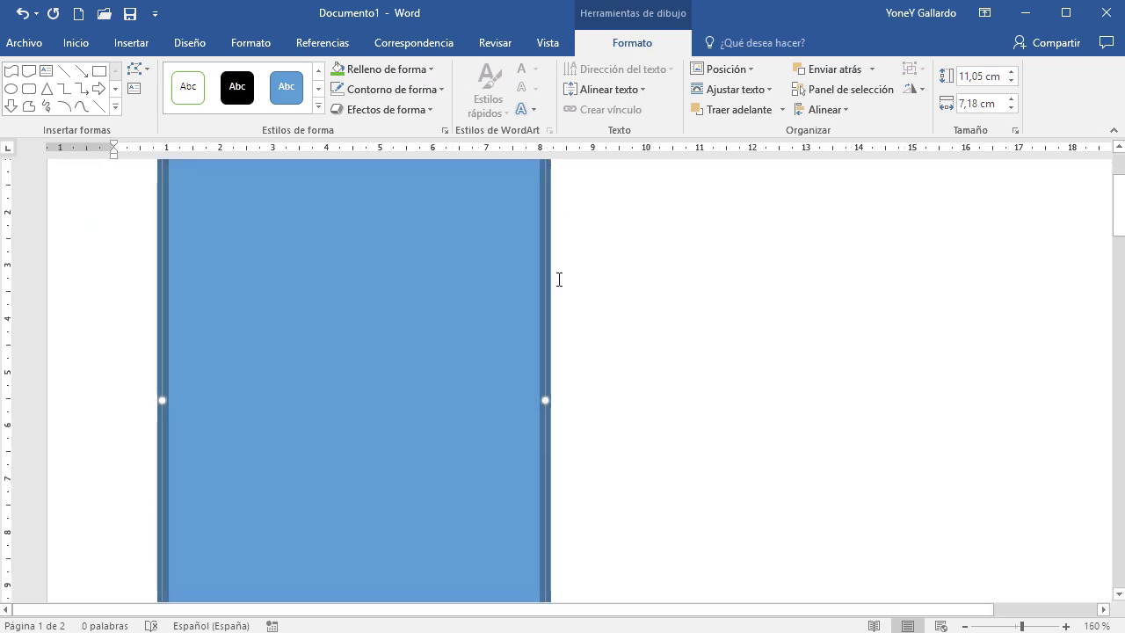
{"action": "left_click", "coordinate": [433, 93]}
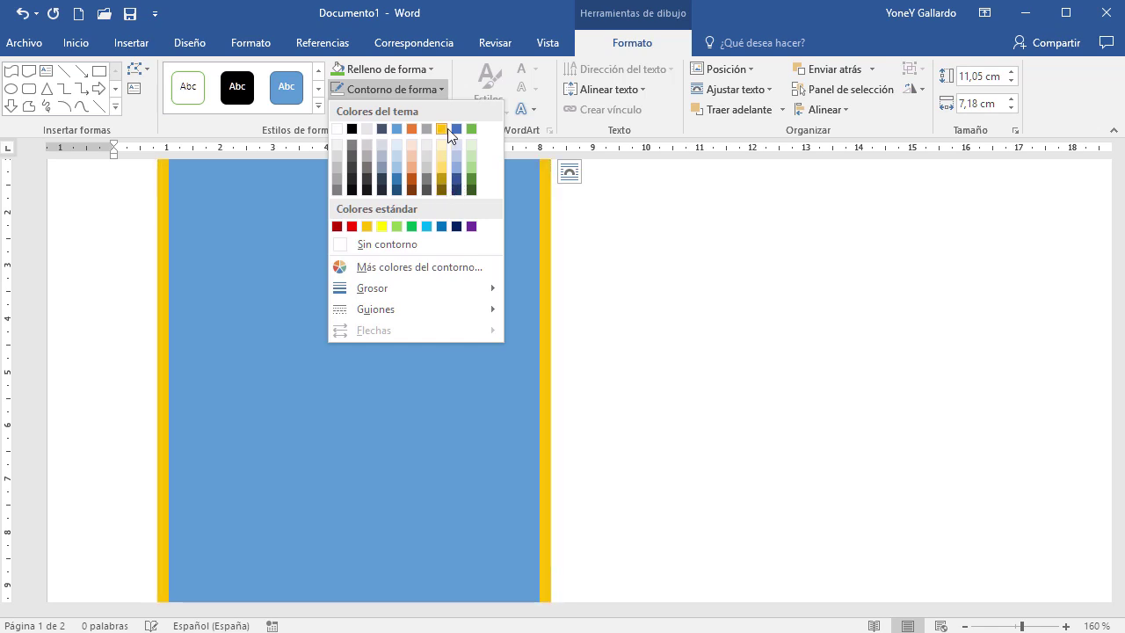
{"action": "left_click", "coordinate": [444, 128]}
{"action": "scroll", "coordinate": [452, 269], "scroll_direction": "down", "scroll_amount": 3}
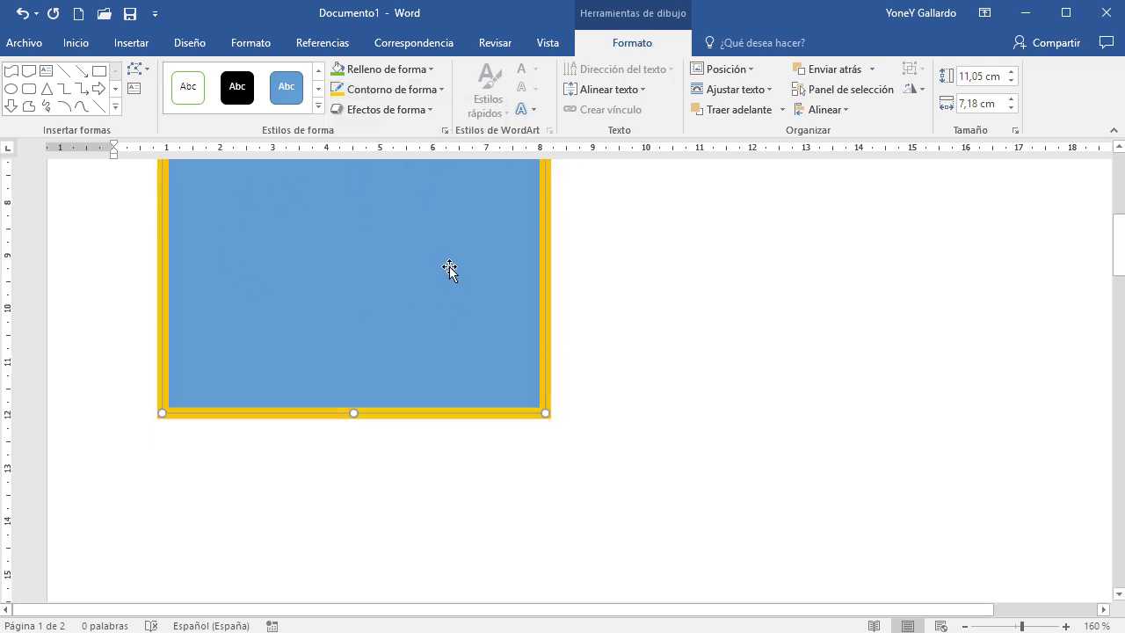
Preview the Reflexión shape effects without applying one, then bring up the rectangle's context menu
{"action": "left_click", "coordinate": [429, 109]}
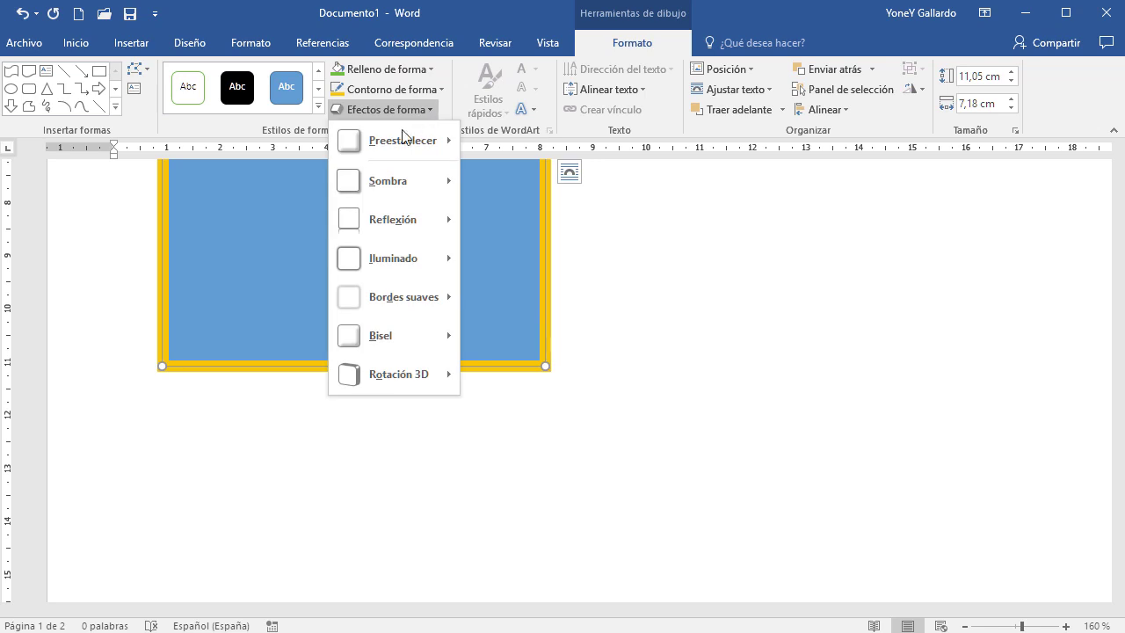
{"action": "mouse_move", "coordinate": [406, 138]}
{"action": "mouse_move", "coordinate": [406, 182]}
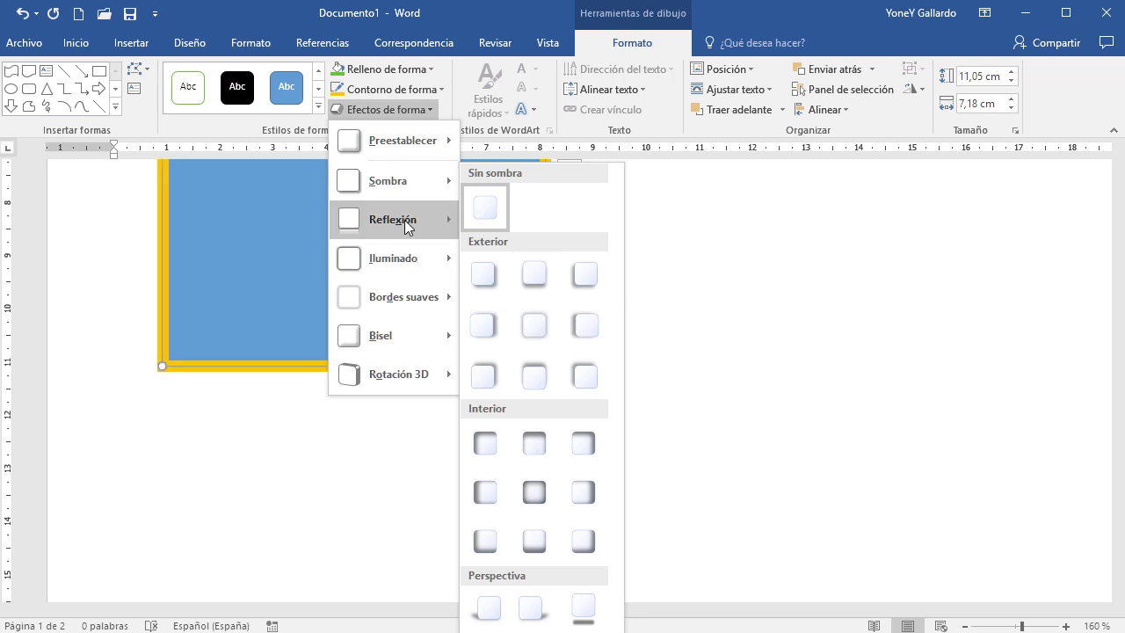
{"action": "mouse_move", "coordinate": [406, 227]}
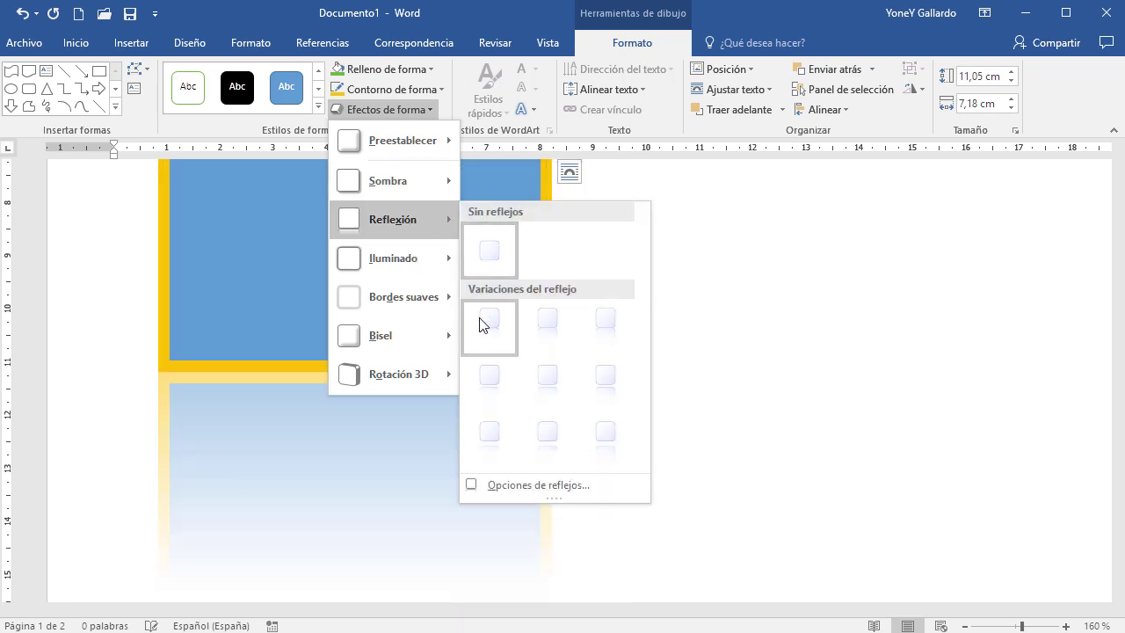
{"action": "left_click", "coordinate": [652, 233]}
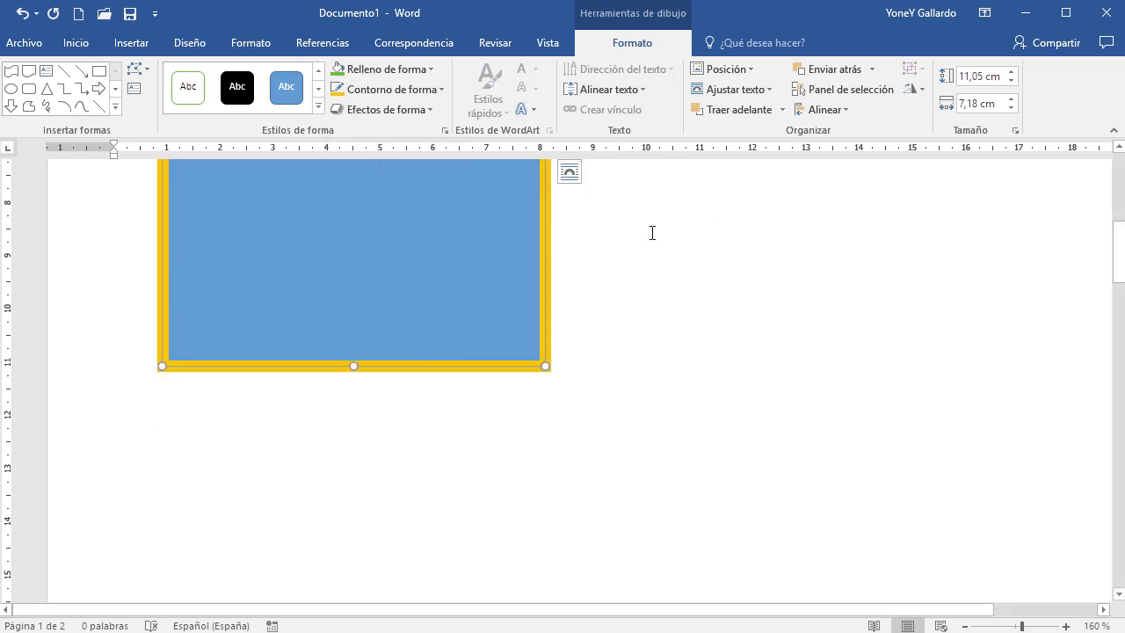
{"action": "scroll", "coordinate": [463, 230], "scroll_direction": "up", "scroll_amount": 5}
{"action": "scroll", "coordinate": [462, 231], "scroll_direction": "up", "scroll_amount": 1}
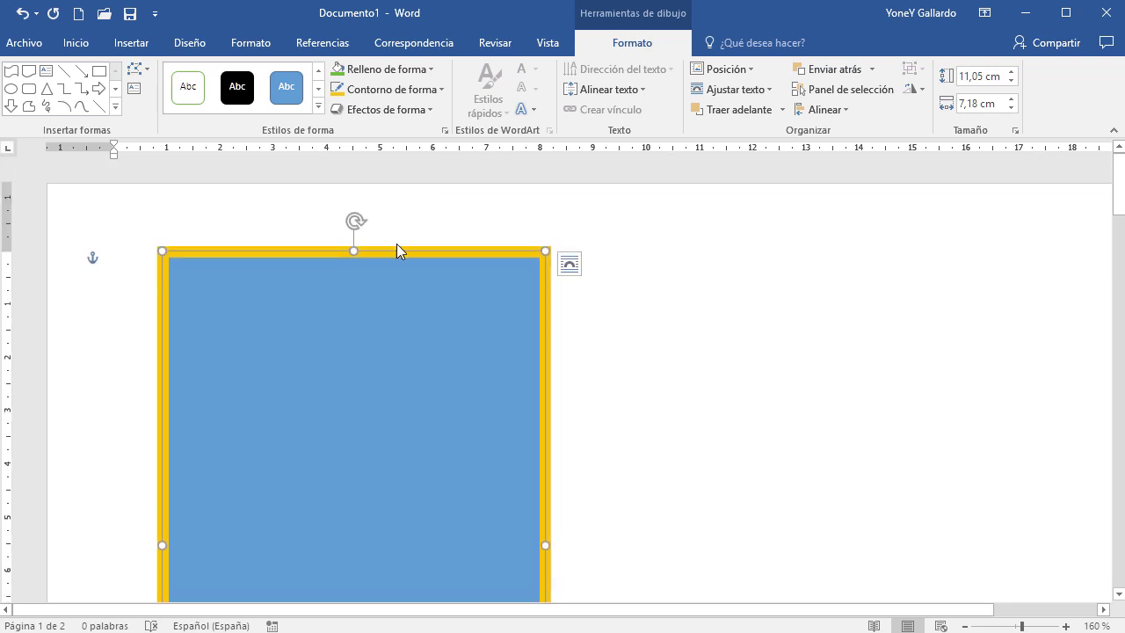
{"action": "scroll", "coordinate": [392, 354], "scroll_direction": "down", "scroll_amount": 3}
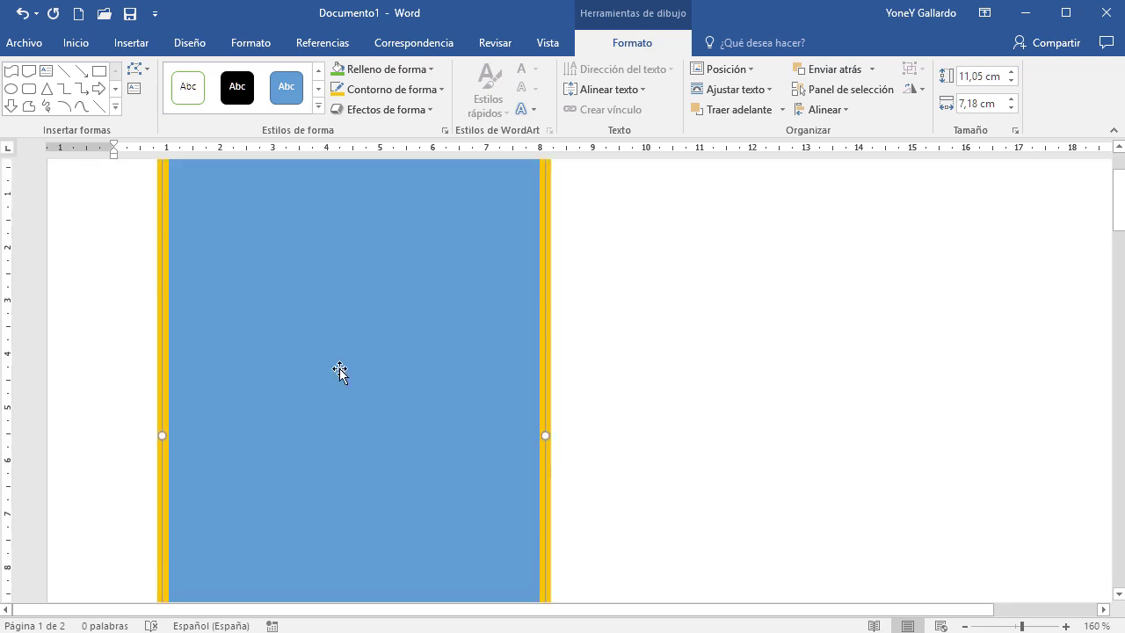
{"action": "scroll", "coordinate": [357, 378], "scroll_direction": "up", "scroll_amount": 3}
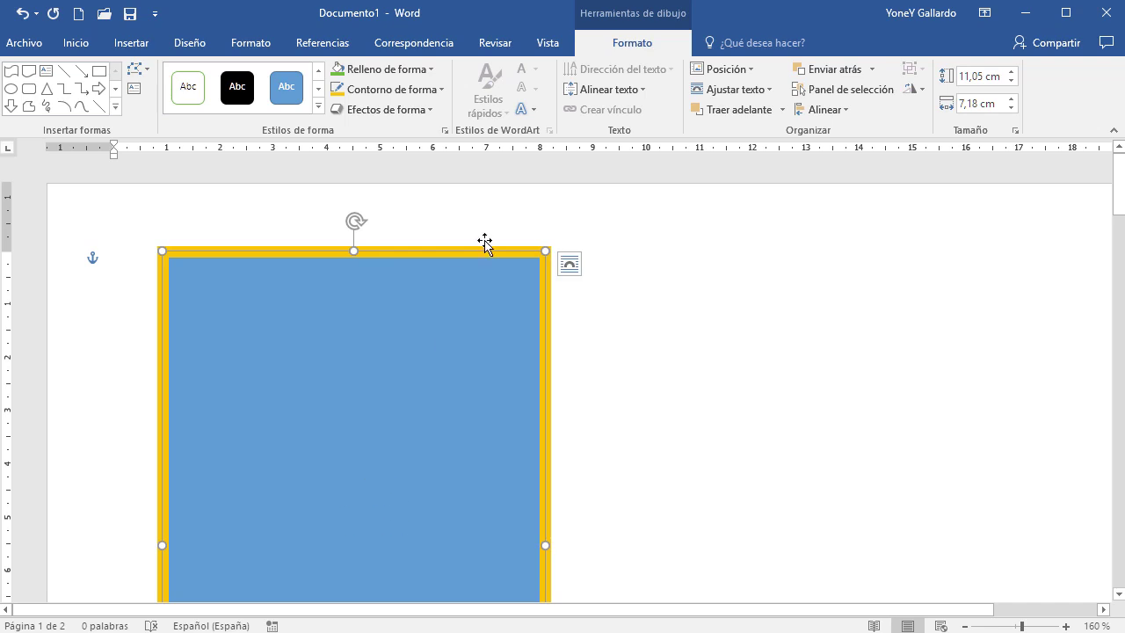
{"action": "scroll", "coordinate": [407, 278], "scroll_direction": "down", "scroll_amount": 3}
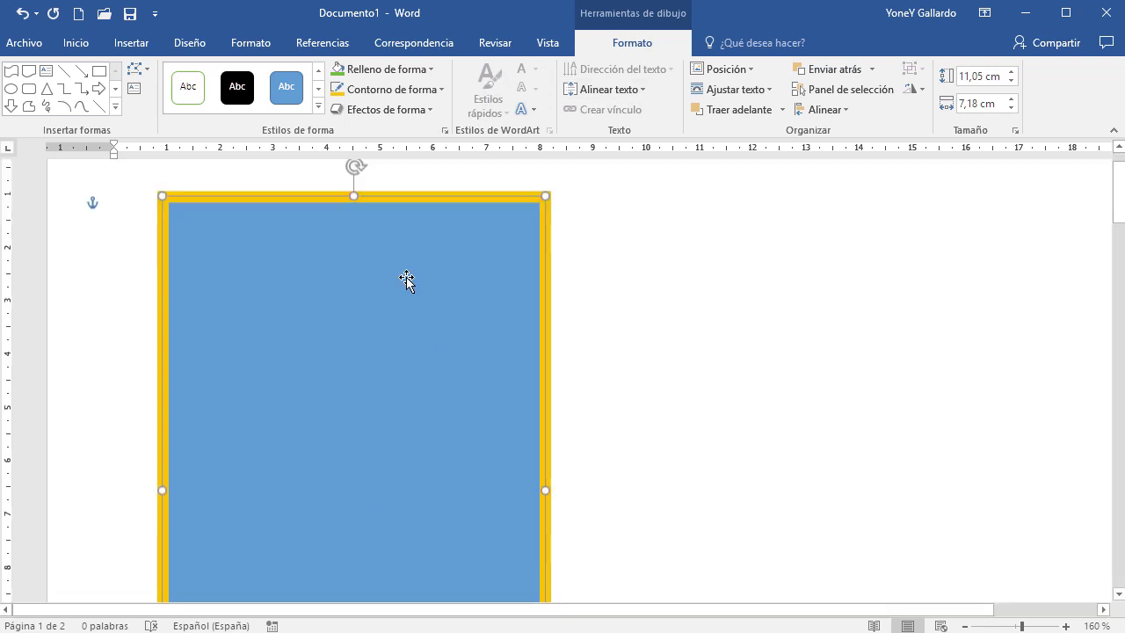
{"action": "scroll", "coordinate": [510, 305], "scroll_direction": "down", "scroll_amount": 3, "text": "ctrl"}
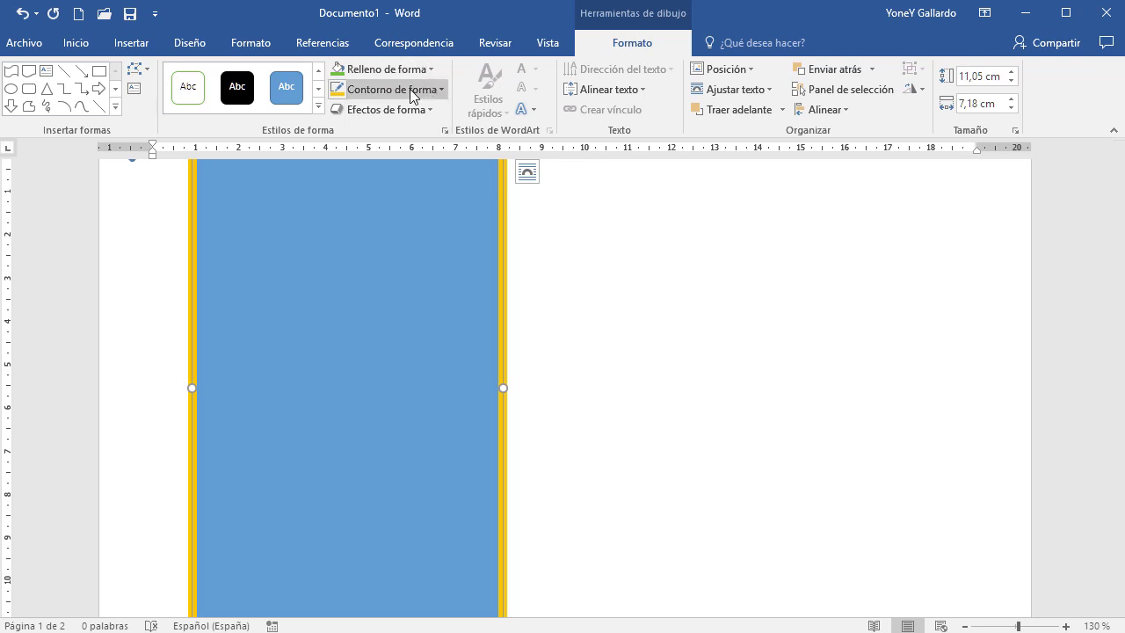
{"action": "scroll", "coordinate": [375, 275], "scroll_direction": "up", "scroll_amount": 2}
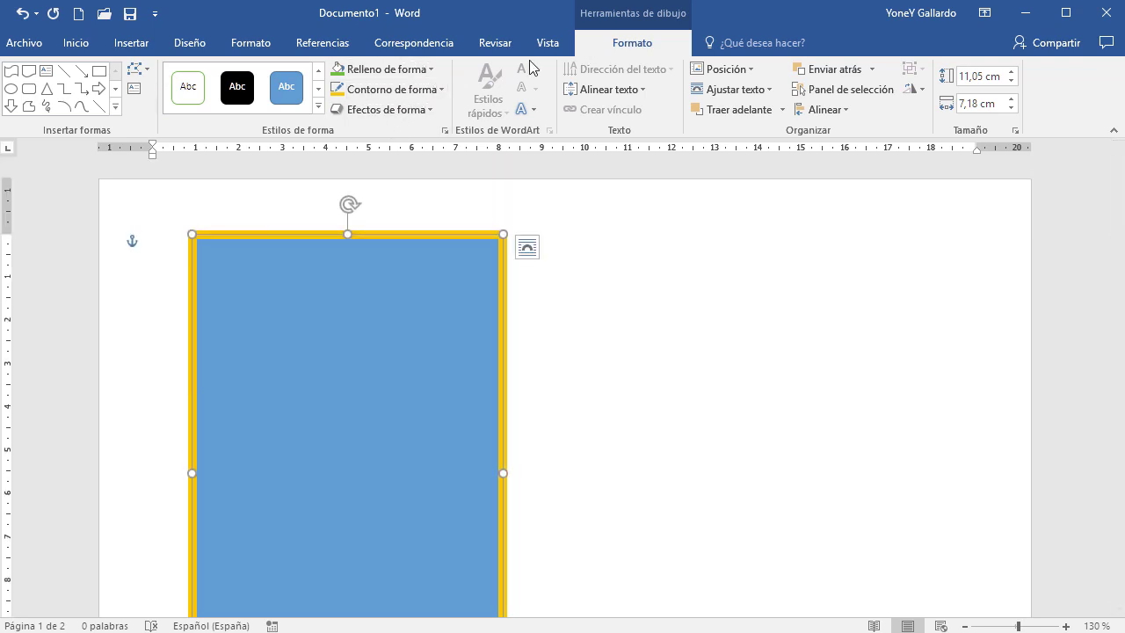
{"action": "scroll", "coordinate": [283, 398], "scroll_direction": "down", "scroll_amount": 2}
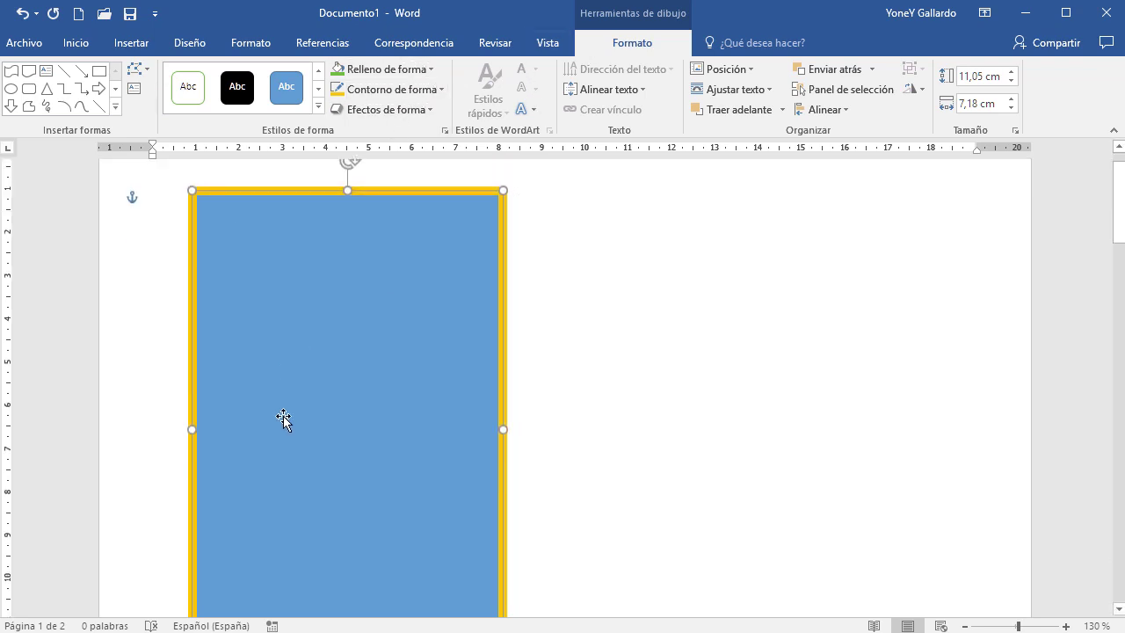
{"action": "right_click", "coordinate": [301, 310]}
Add the text HOLA to the rectangle and enlarge it to 80 pt
{"action": "left_click", "coordinate": [385, 416]}
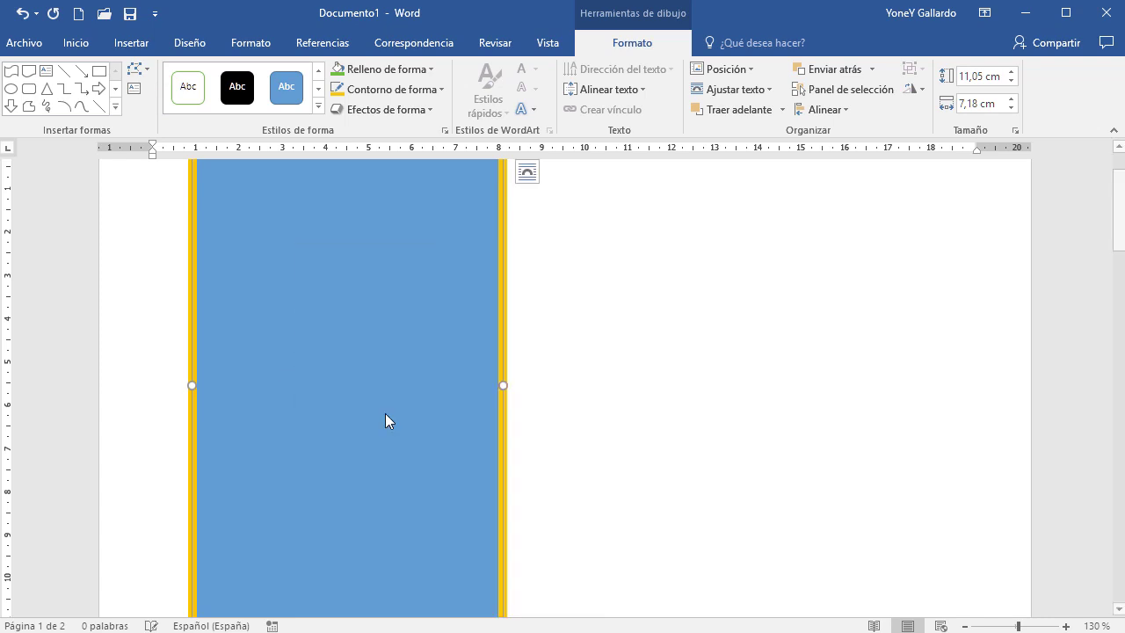
{"action": "type", "text": "HOLA"}
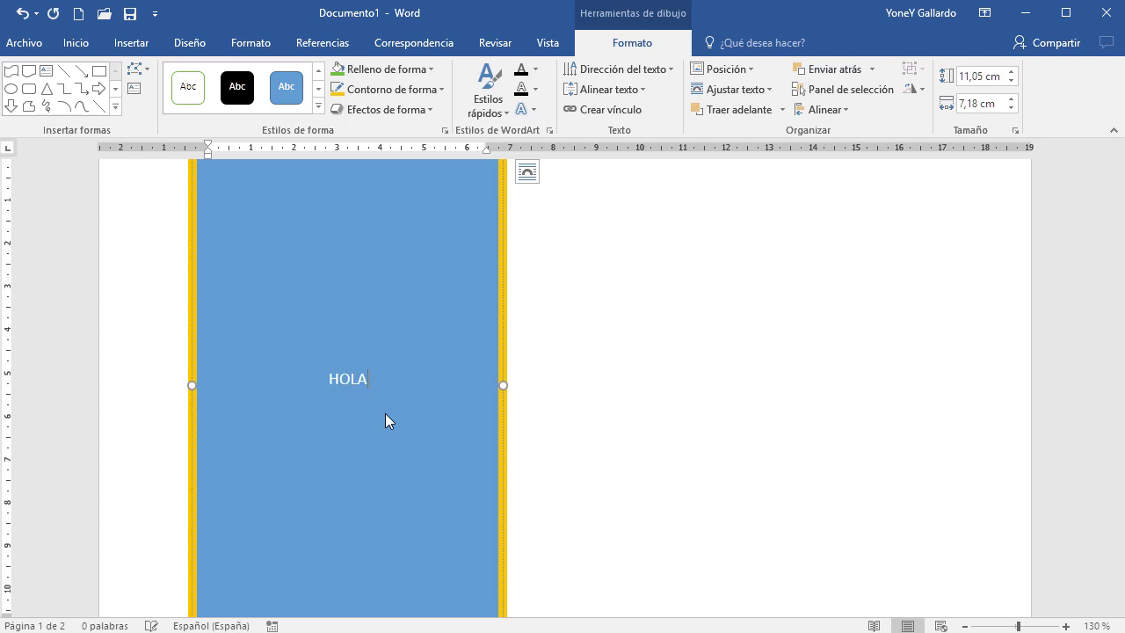
{"action": "key", "text": "ctrl+a"}
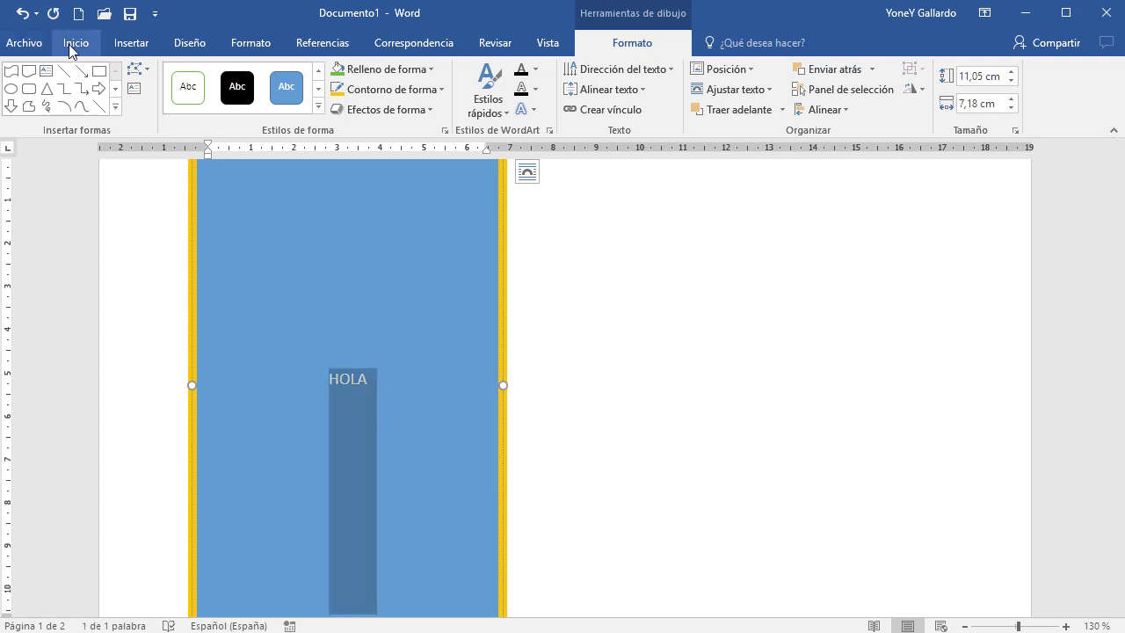
{"action": "left_click", "coordinate": [75, 44]}
{"action": "left_click", "coordinate": [273, 78]}
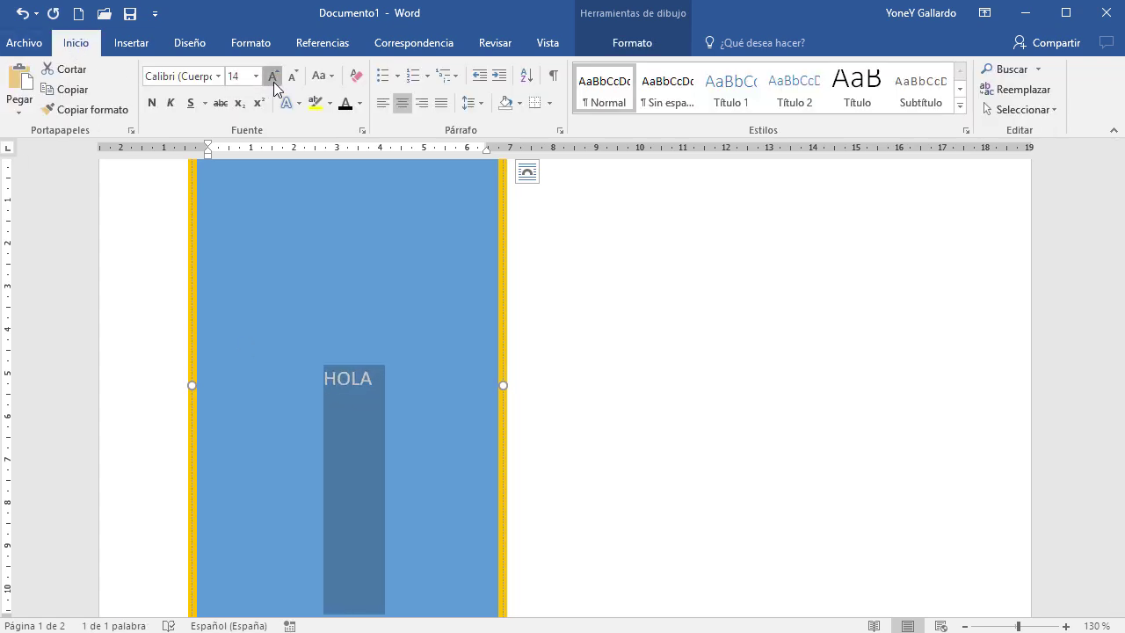
{"action": "left_click", "coordinate": [273, 77]}
{"action": "left_click", "coordinate": [273, 78]}
{"action": "left_click", "coordinate": [274, 77]}
{"action": "left_click", "coordinate": [274, 82]}
{"action": "left_click", "coordinate": [273, 82]}
{"action": "left_click", "coordinate": [274, 81]}
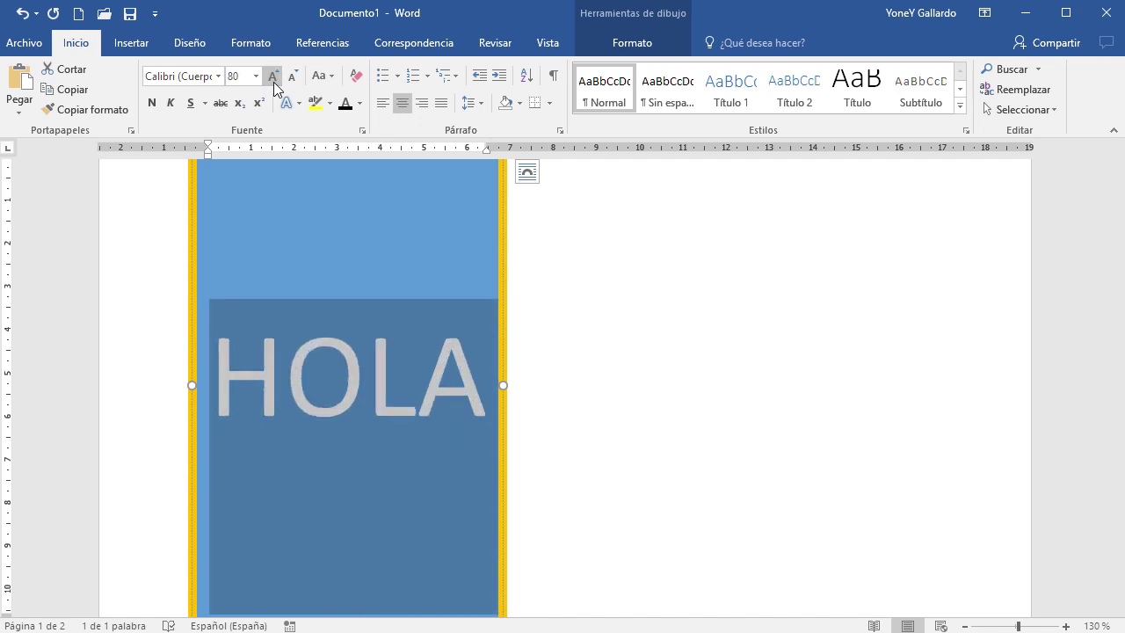
{"action": "left_click", "coordinate": [561, 296]}
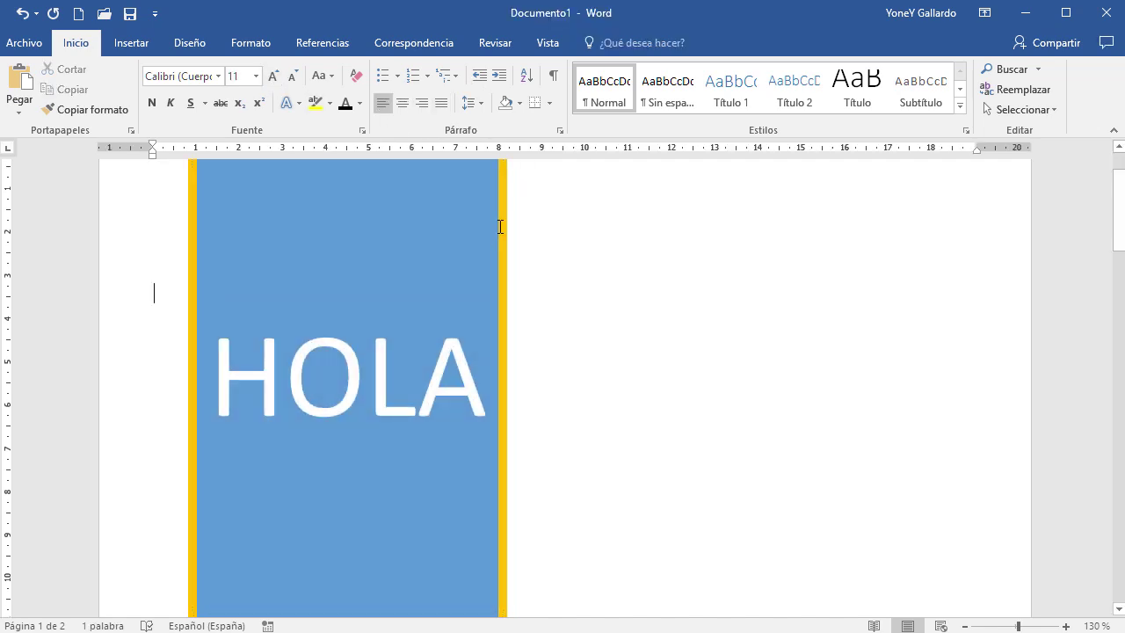
{"action": "left_click", "coordinate": [500, 229]}
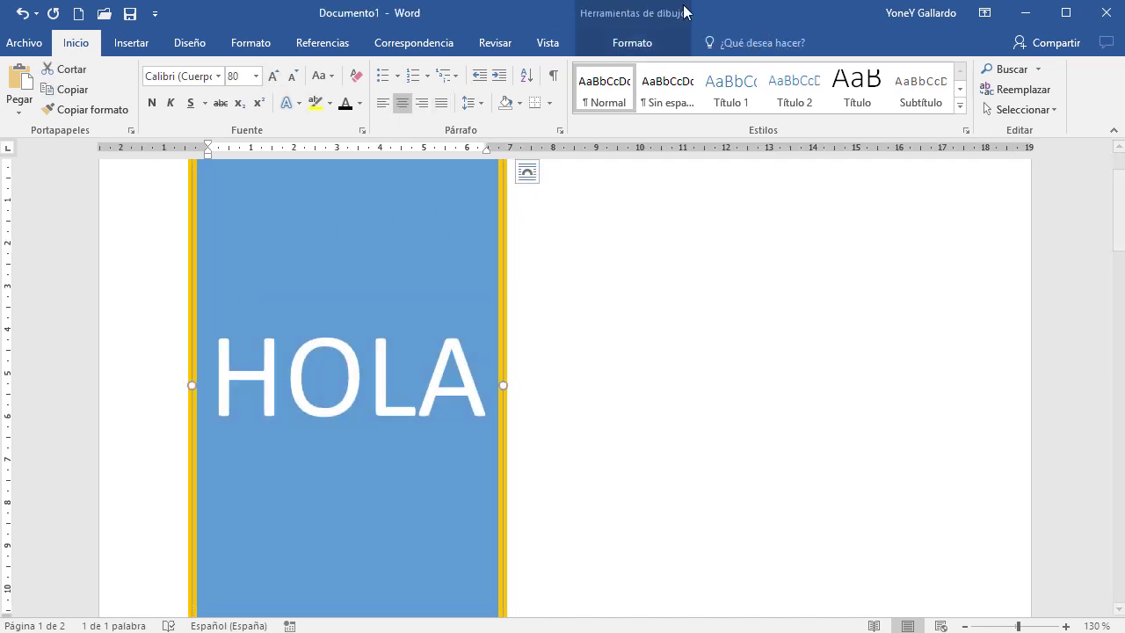
{"action": "left_click", "coordinate": [637, 41]}
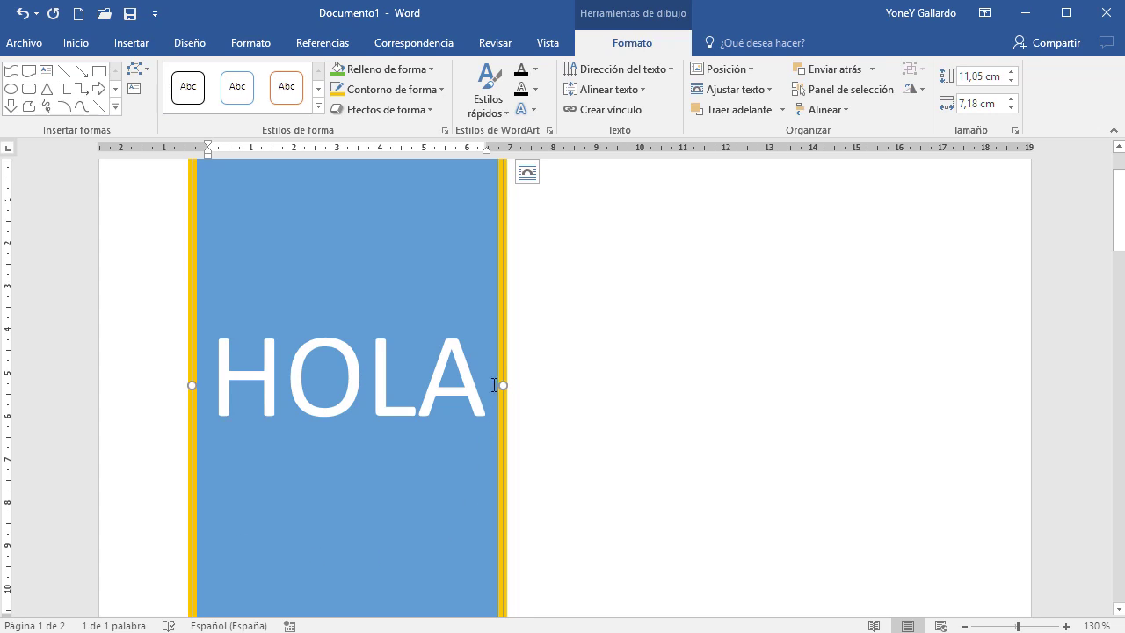
Make the HOLA letters green with a thick 4½ pt gold text outline
{"action": "left_click", "coordinate": [536, 69]}
{"action": "left_click", "coordinate": [658, 130]}
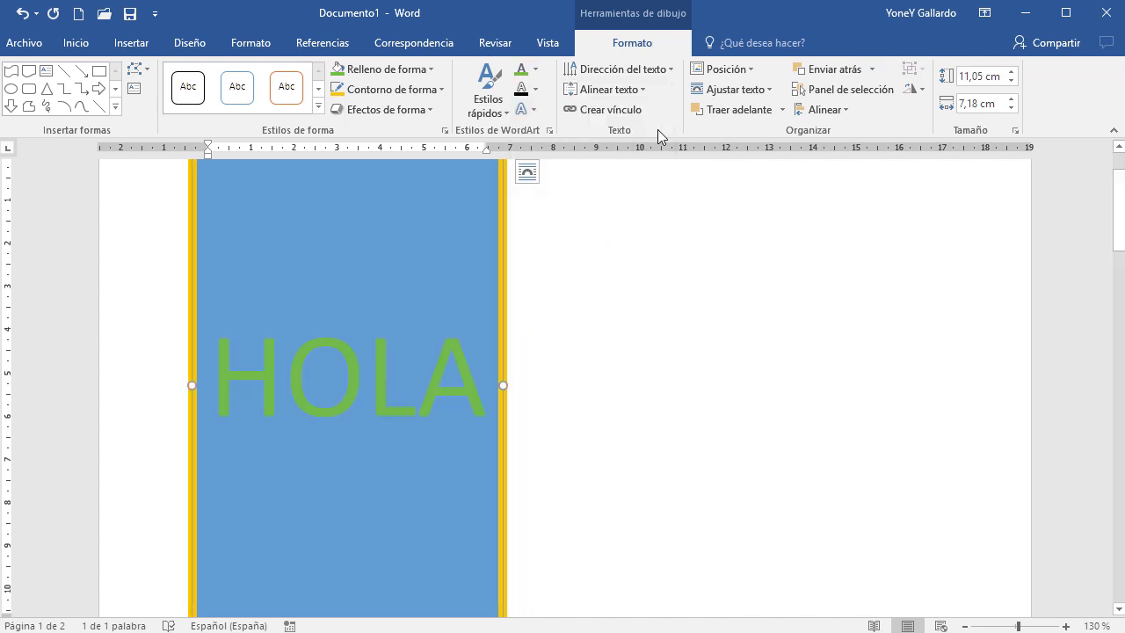
{"action": "left_click", "coordinate": [535, 89]}
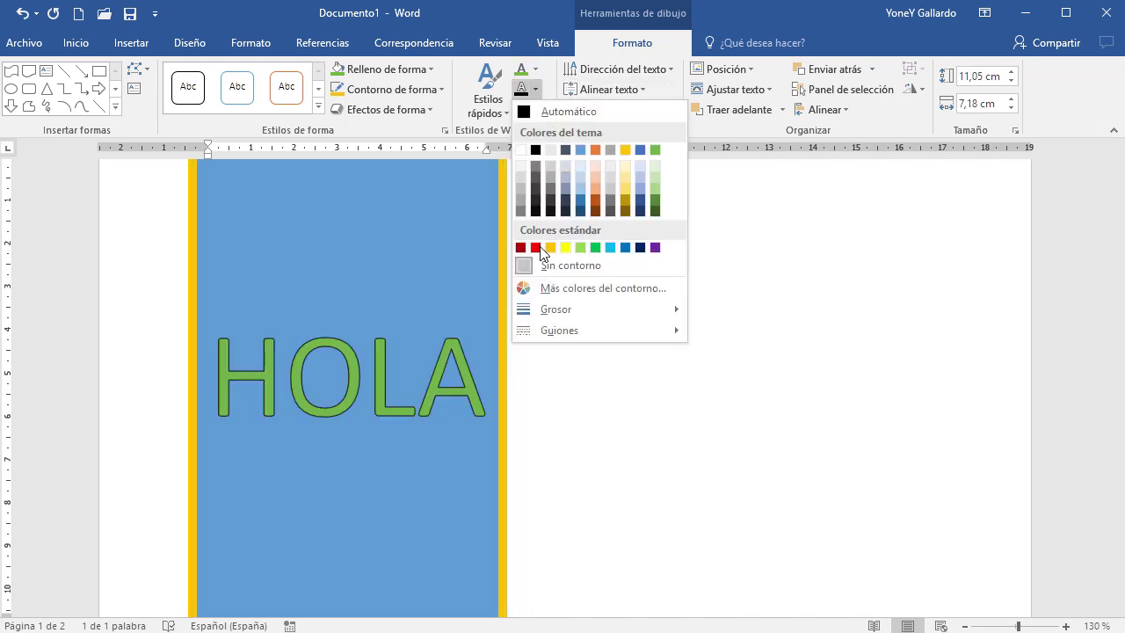
{"action": "left_click", "coordinate": [545, 249]}
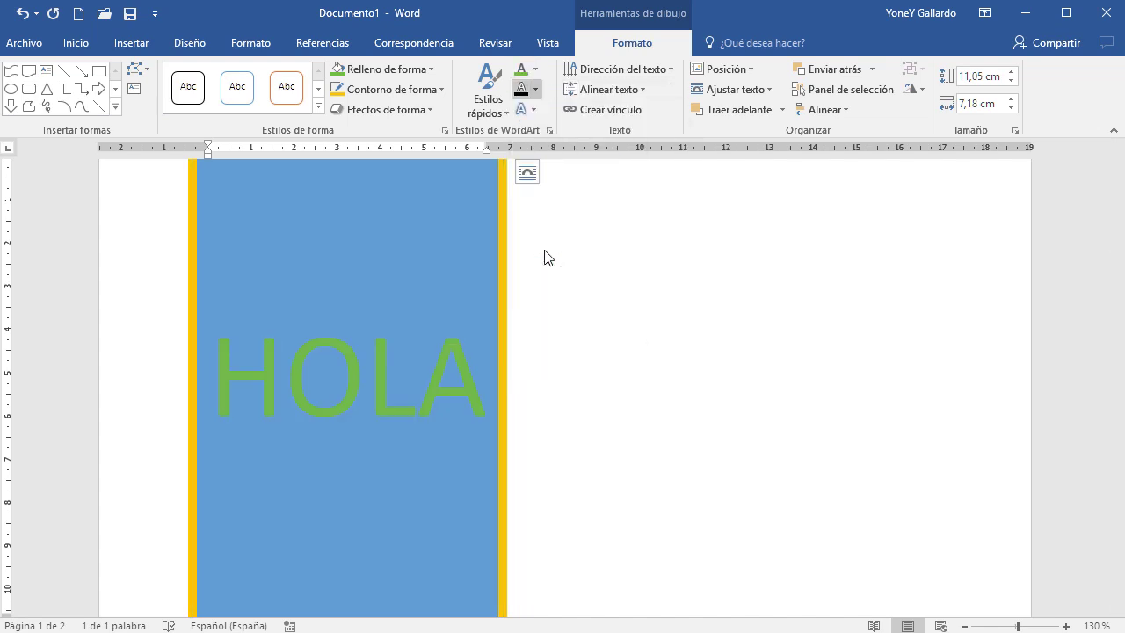
{"action": "left_click", "coordinate": [533, 94]}
{"action": "mouse_move", "coordinate": [585, 309]}
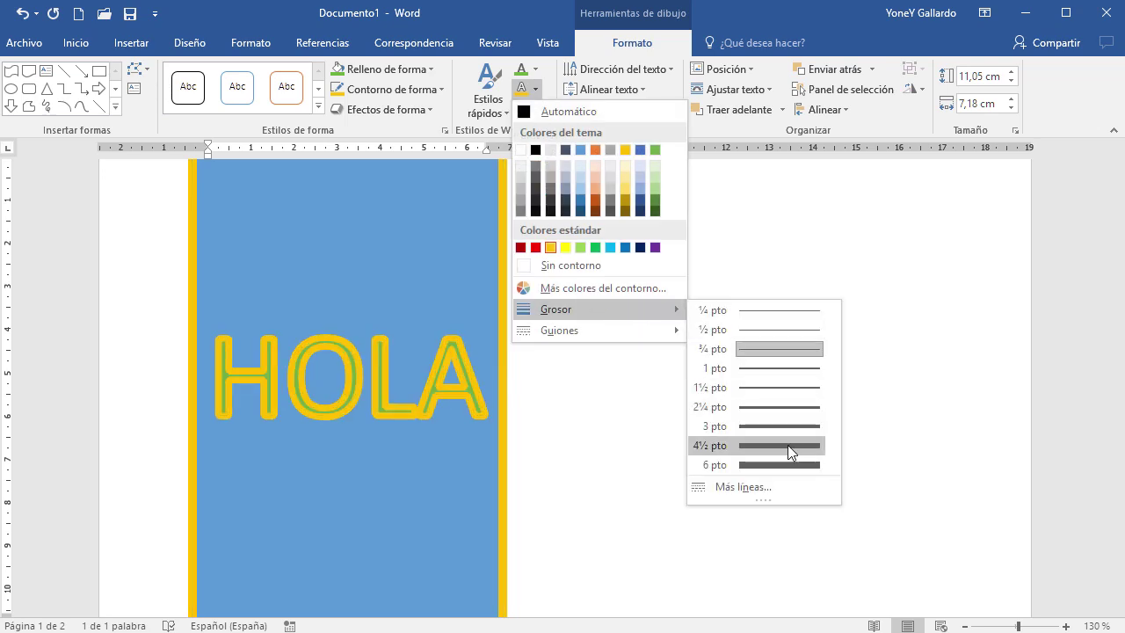
{"action": "left_click", "coordinate": [799, 426]}
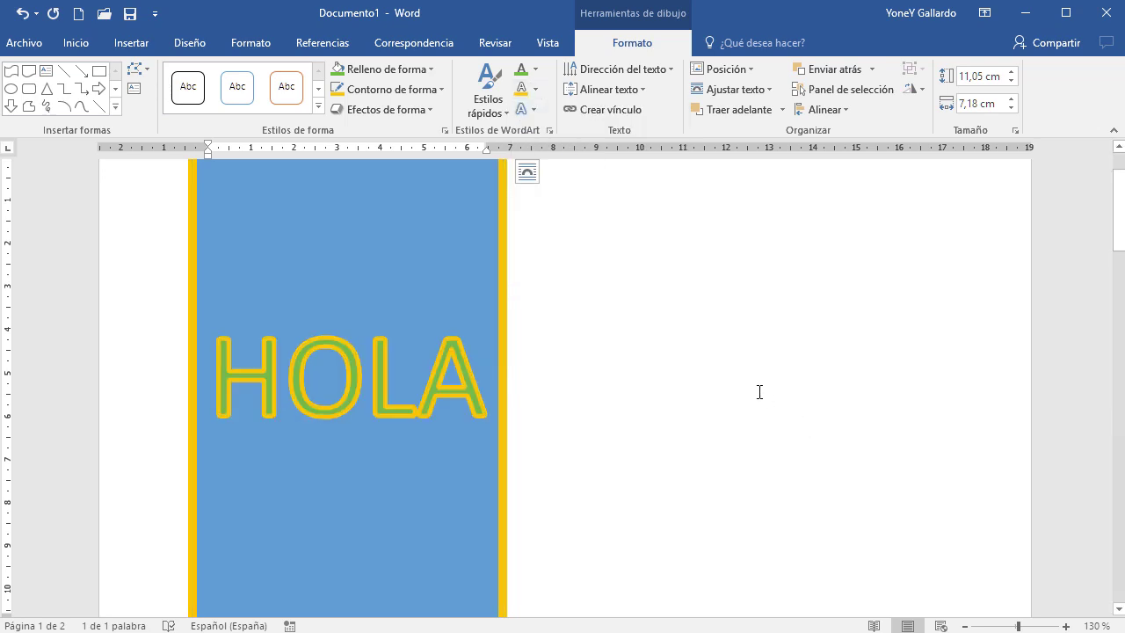
Add a Reflexión text effect beneath HOLA
{"action": "left_click", "coordinate": [534, 109]}
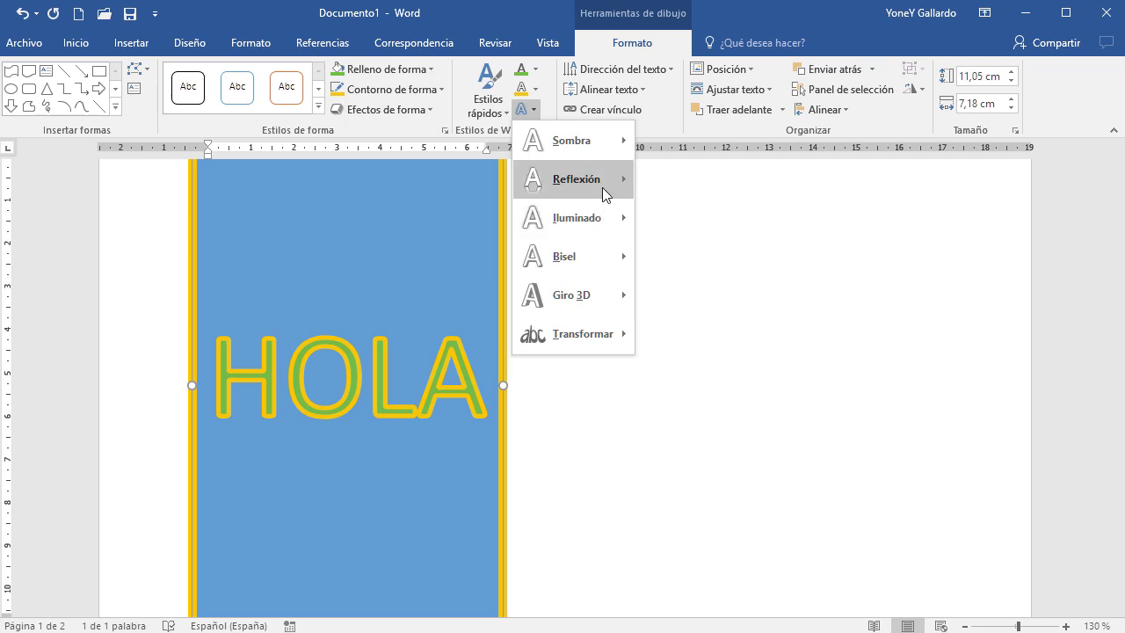
{"action": "mouse_move", "coordinate": [604, 193]}
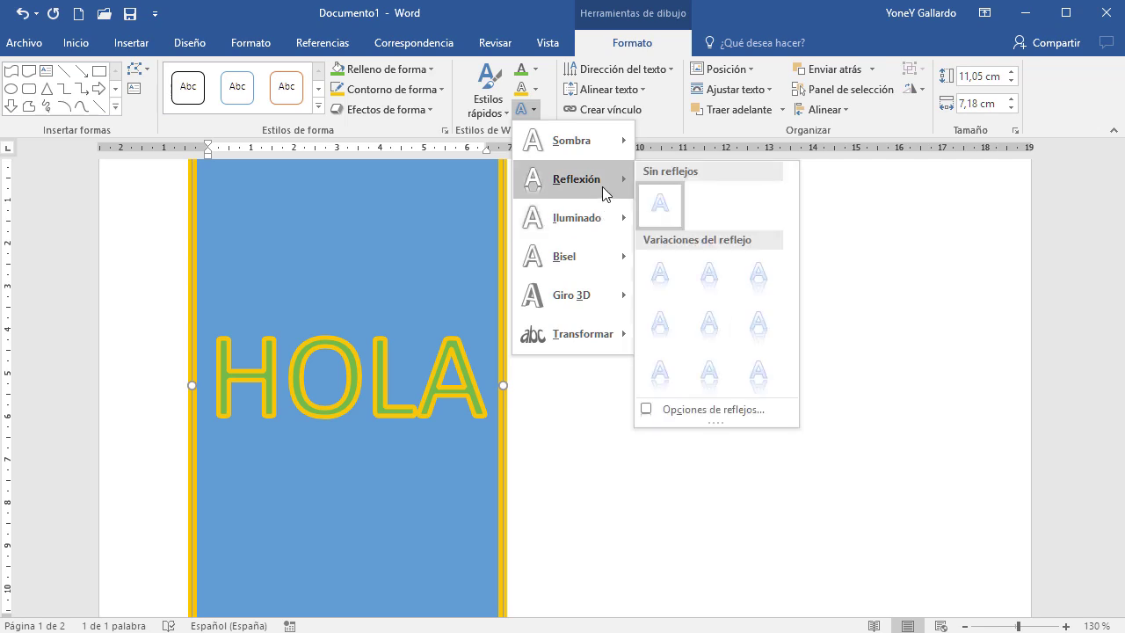
{"action": "left_click", "coordinate": [710, 274]}
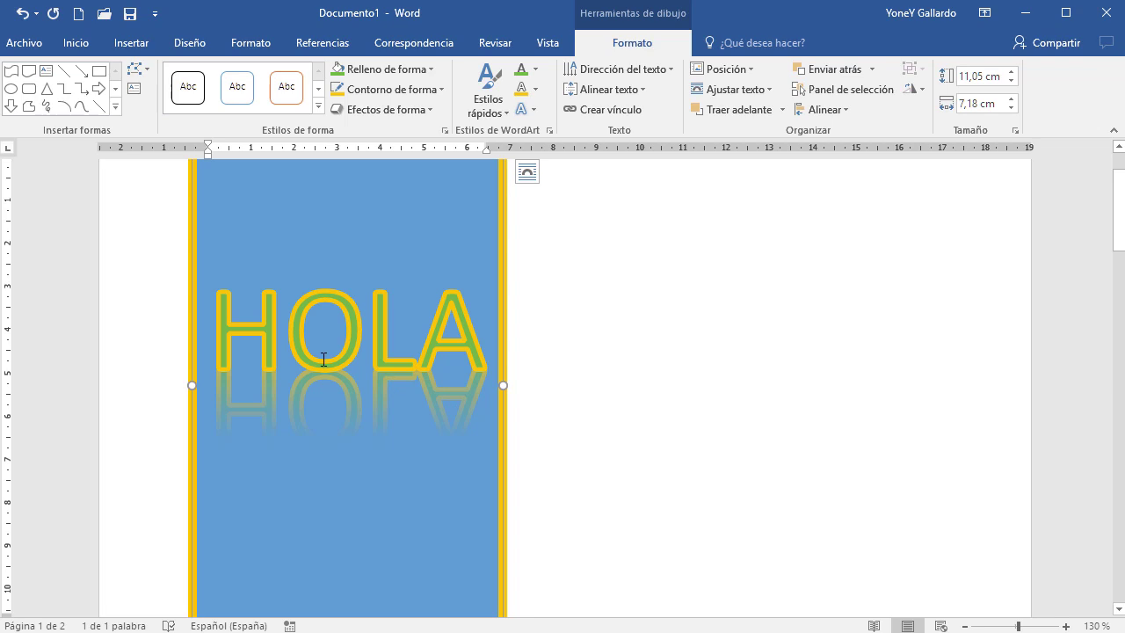
Undo the reflection, text formatting and HOLA text with repeated Ctrl+Z
{"action": "key", "text": "ctrl+z"}
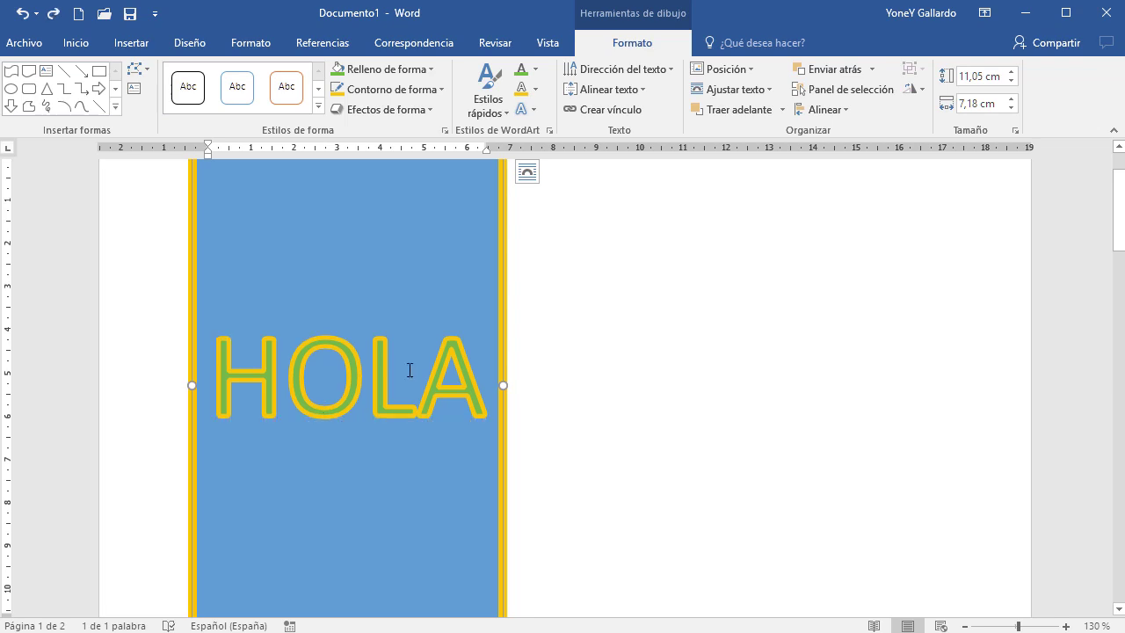
{"action": "key", "text": "ctrl+z"}
{"action": "key", "text": "ctrl+z"}
{"action": "key", "text": "ctrl+z"}
{"action": "key", "text": "ctrl+z"}
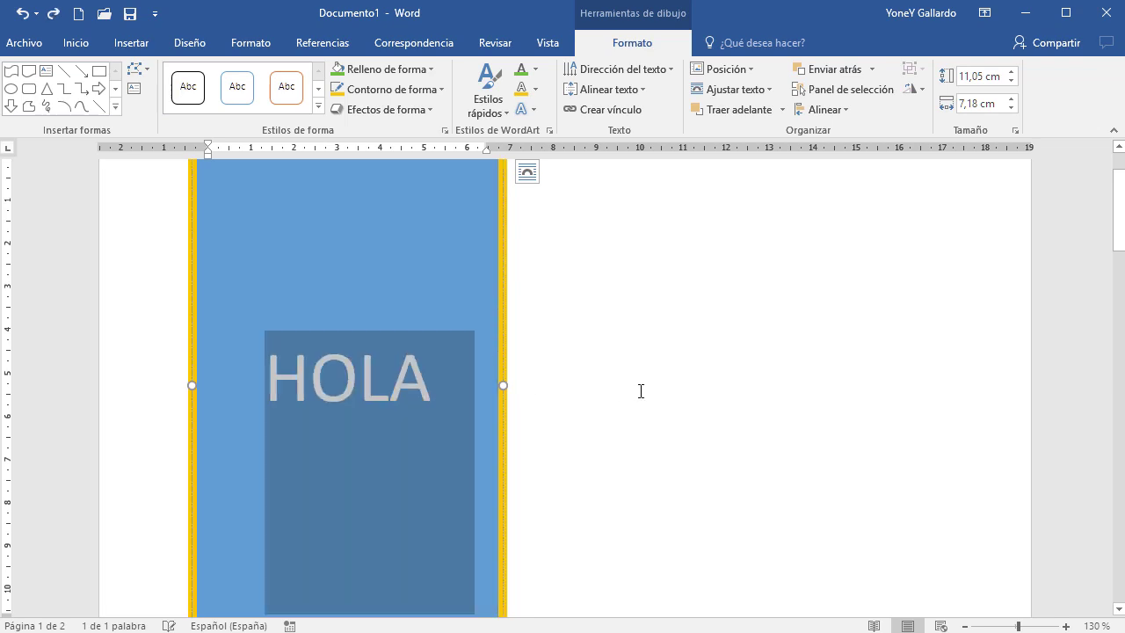
{"action": "key", "text": "ctrl+z"}
{"action": "key", "text": "ctrl+z"}
{"action": "key", "text": "ctrl+z"}
{"action": "key", "text": "ctrl+z"}
{"action": "key", "text": "ctrl+z"}
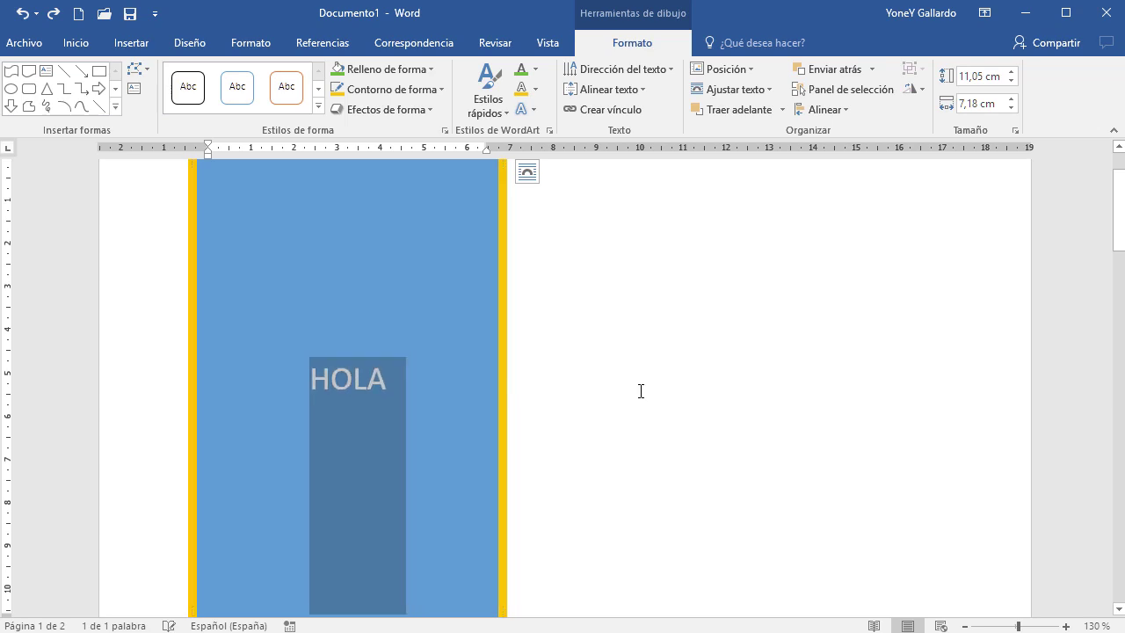
{"action": "key", "text": "ctrl+z"}
{"action": "key", "text": "ctrl+z"}
{"action": "key", "text": "ctrl+z"}
{"action": "key", "text": "ctrl+z"}
{"action": "key", "text": "ctrl+z"}
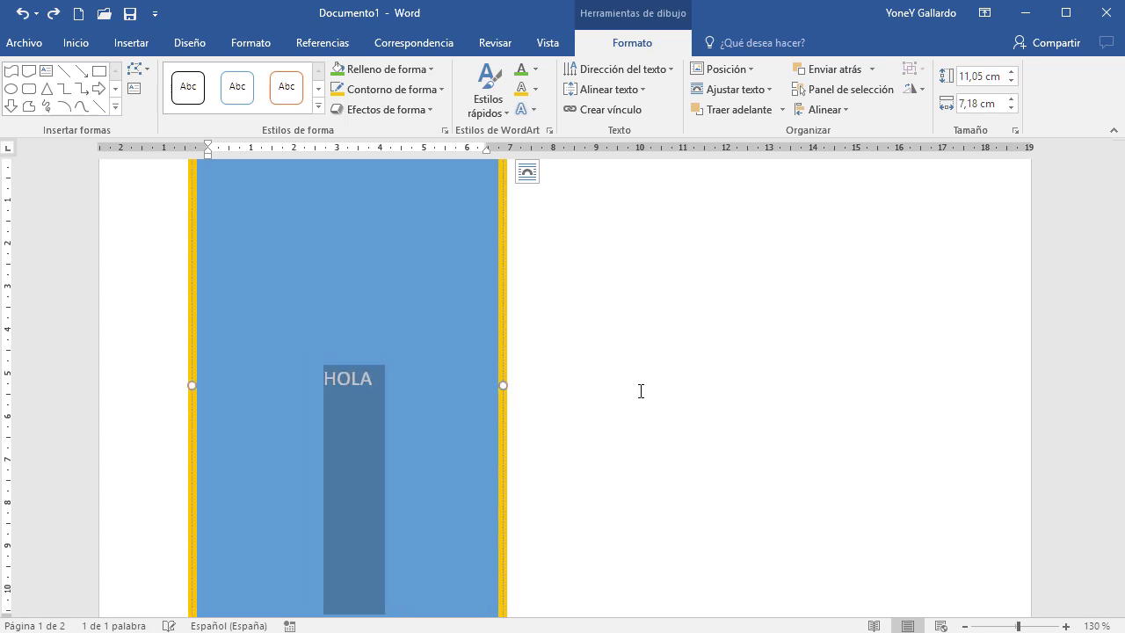
{"action": "key", "text": "ctrl+z"}
{"action": "key", "text": "ctrl+z"}
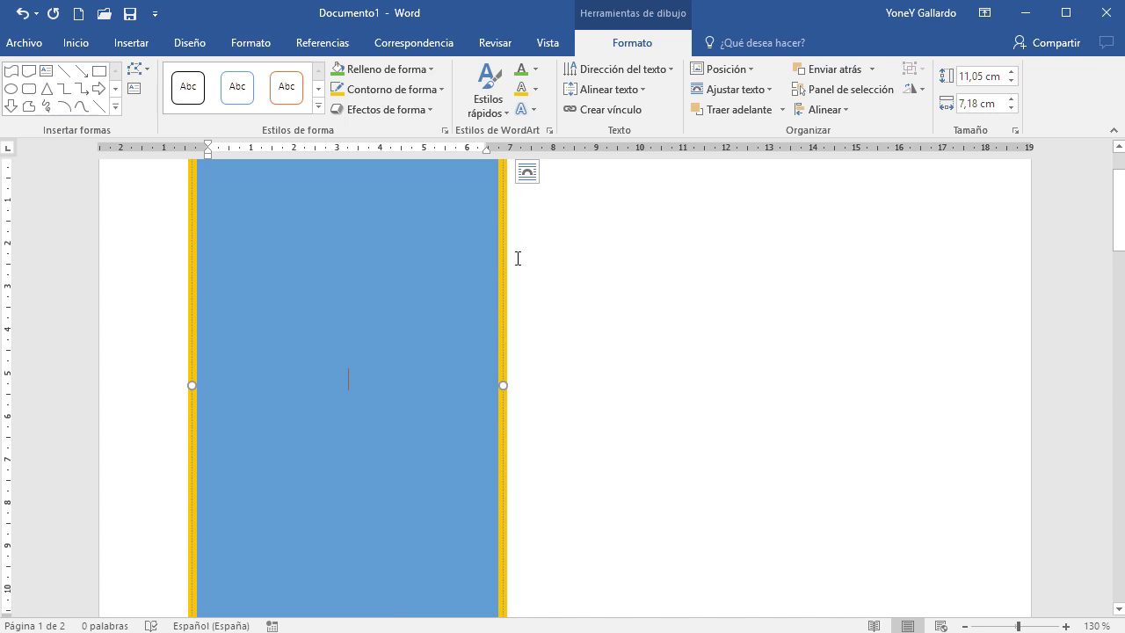
Move the rectangle to the top centre of the page and set it Delante del texto
{"action": "scroll", "coordinate": [679, 356], "scroll_direction": "down", "scroll_amount": 2}
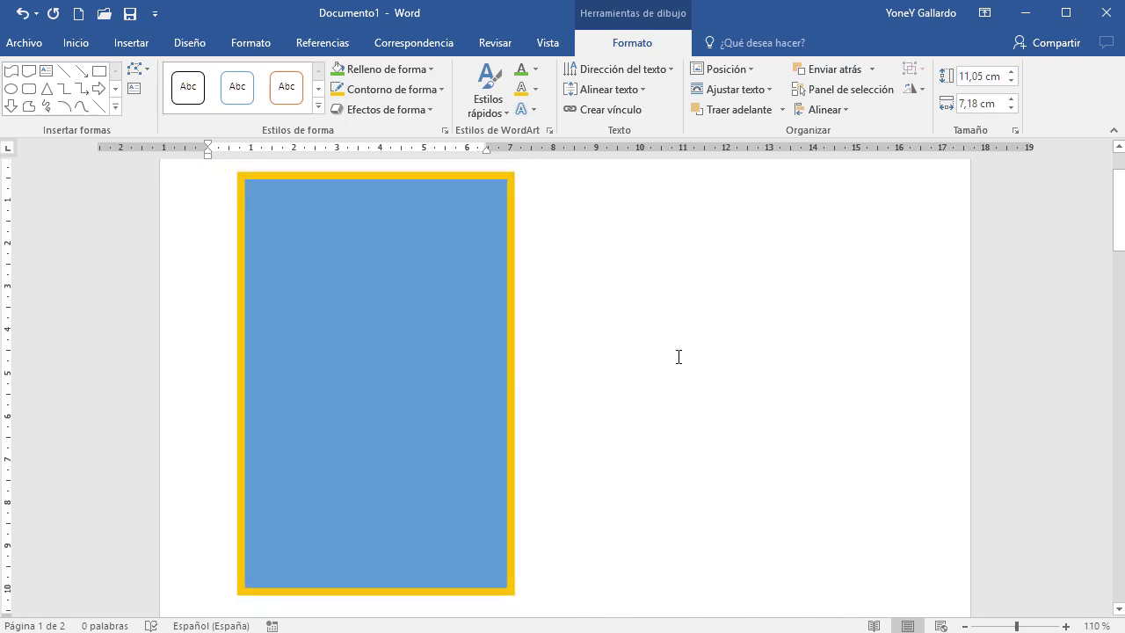
{"action": "left_click_drag", "start_coordinate": [447, 188], "coordinate": [632, 195]}
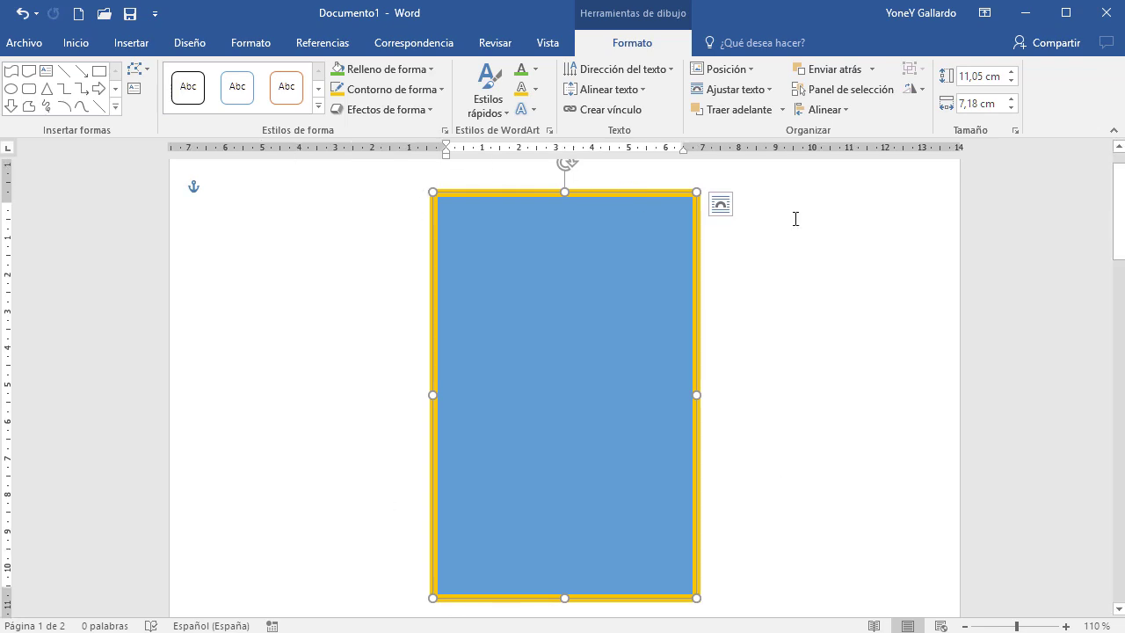
{"action": "left_click", "coordinate": [719, 206]}
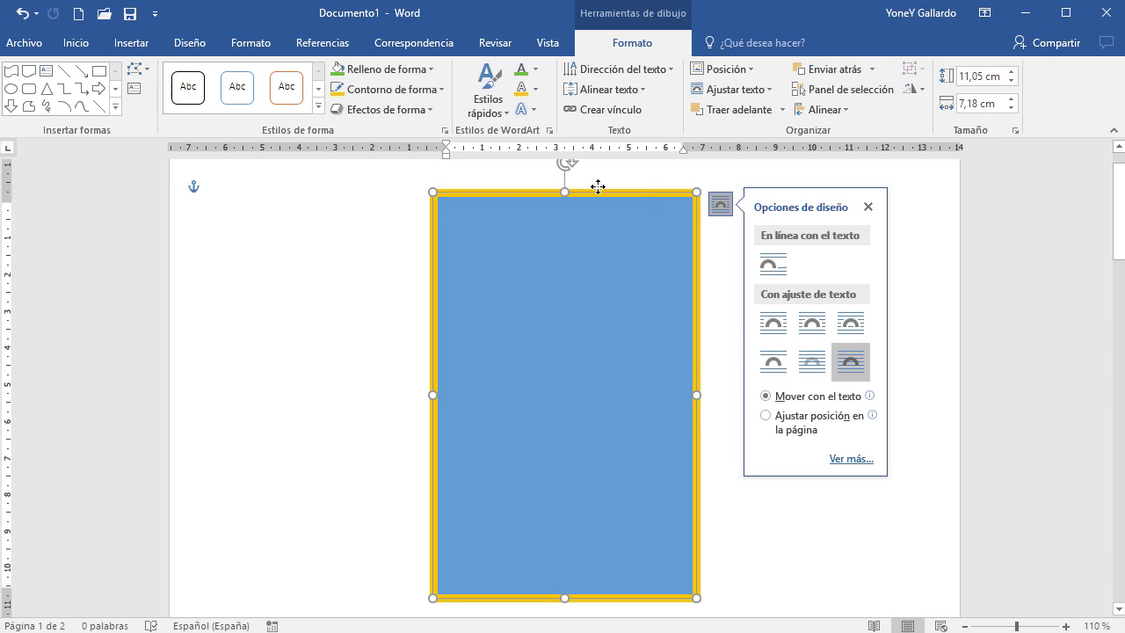
{"action": "left_click_drag", "start_coordinate": [598, 187], "coordinate": [658, 190]}
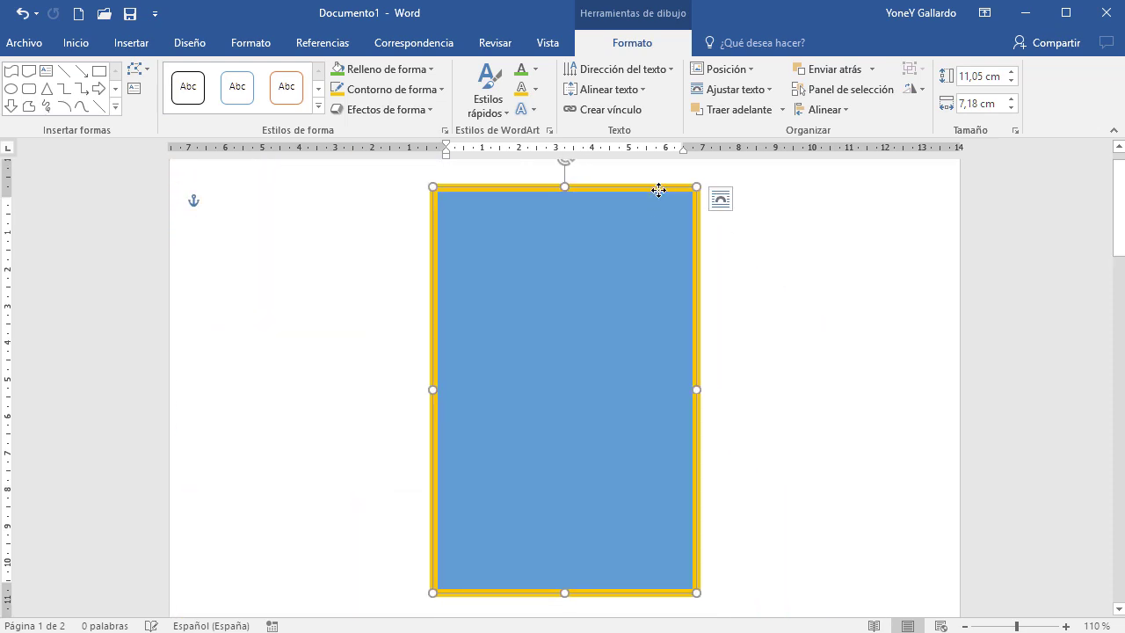
{"action": "left_click", "coordinate": [720, 198]}
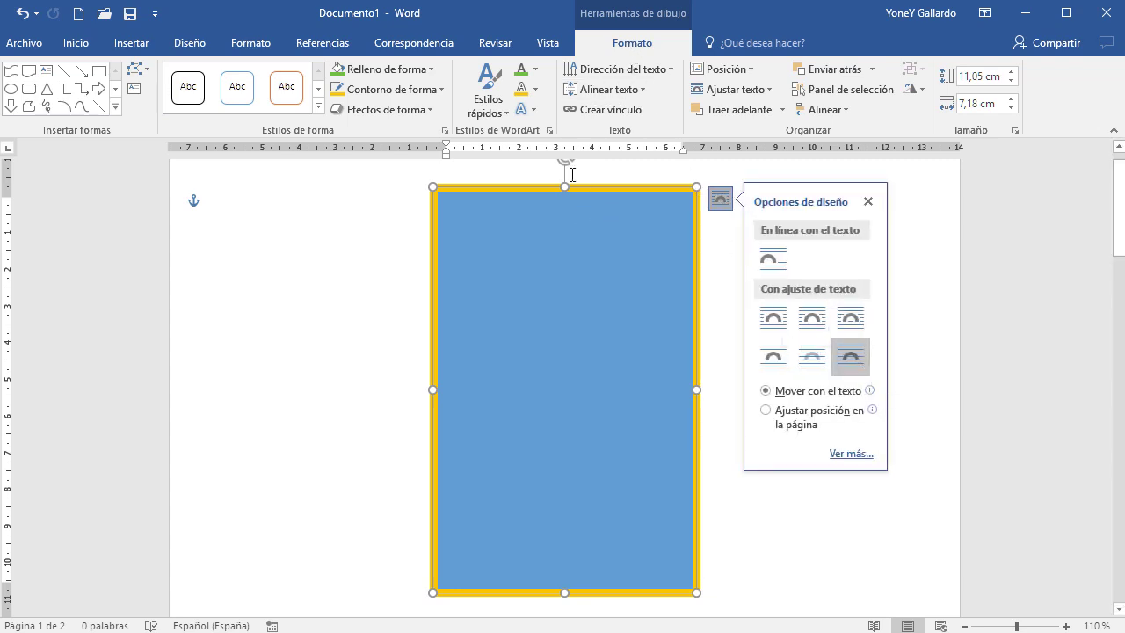
{"action": "left_click", "coordinate": [761, 97]}
{"action": "left_click", "coordinate": [707, 240]}
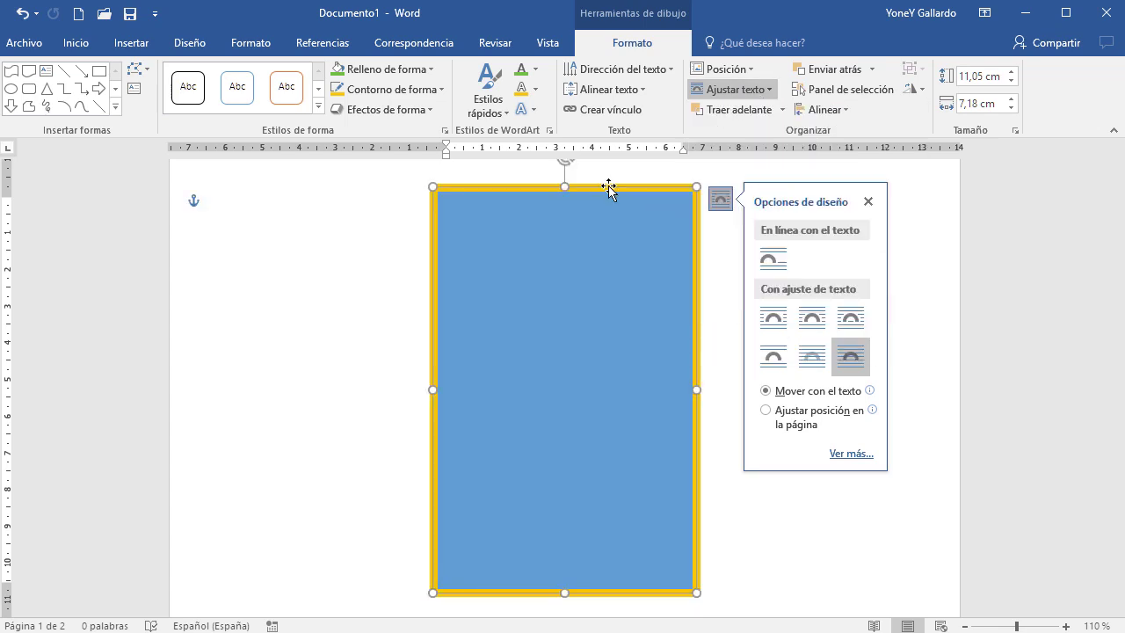
{"action": "left_click", "coordinate": [868, 203]}
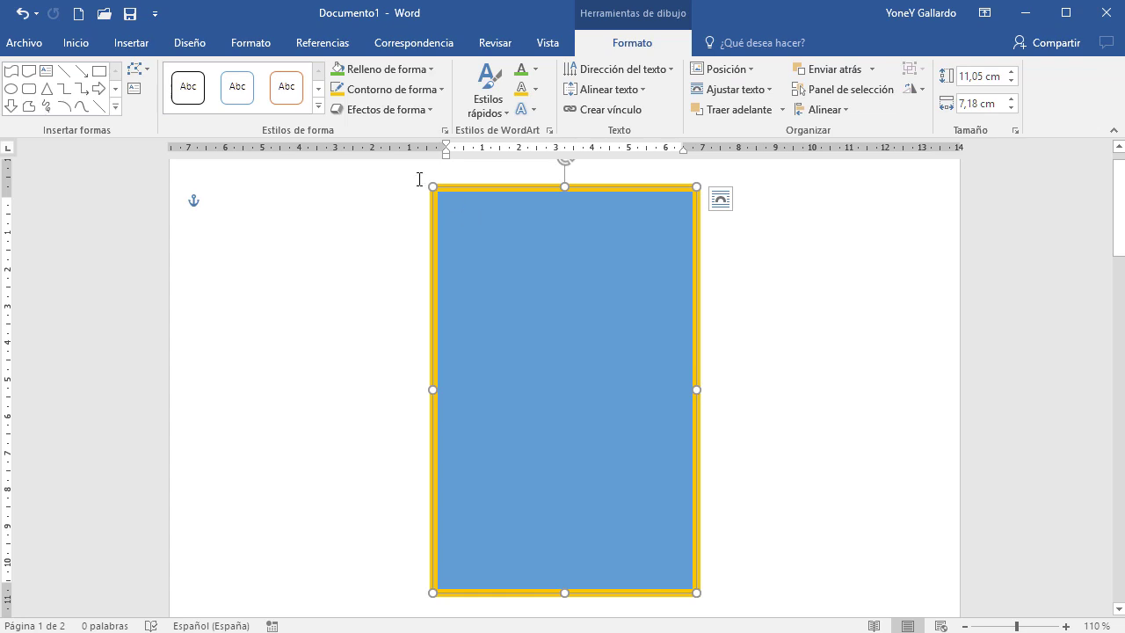
Remove the rectangle's gold outline with Sin contorno
{"action": "left_click", "coordinate": [418, 70]}
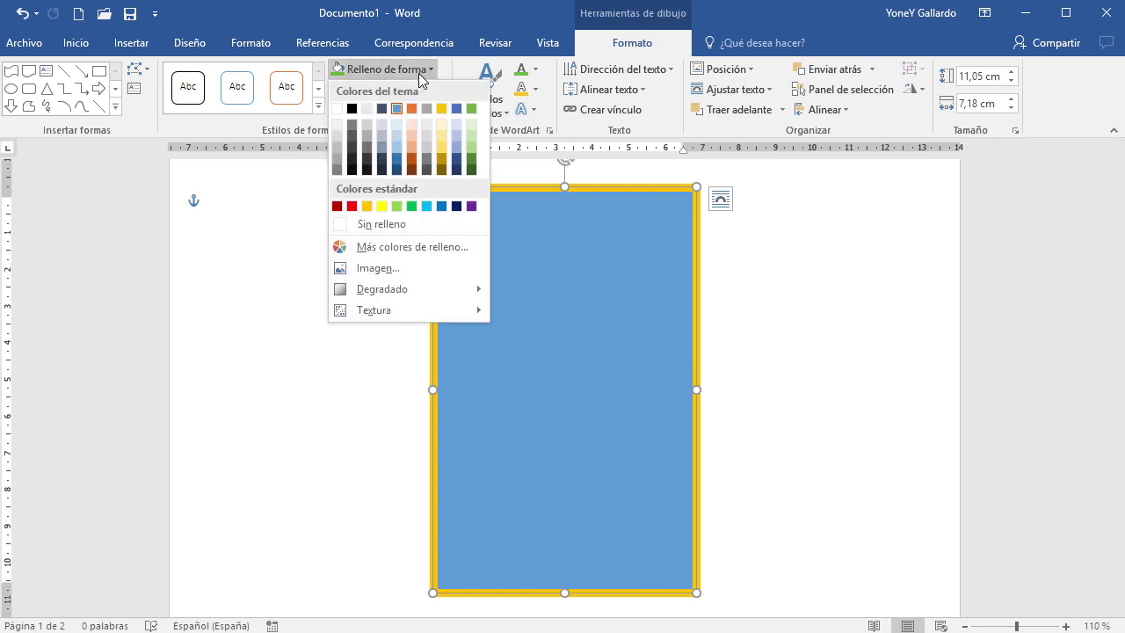
{"action": "left_click", "coordinate": [469, 35]}
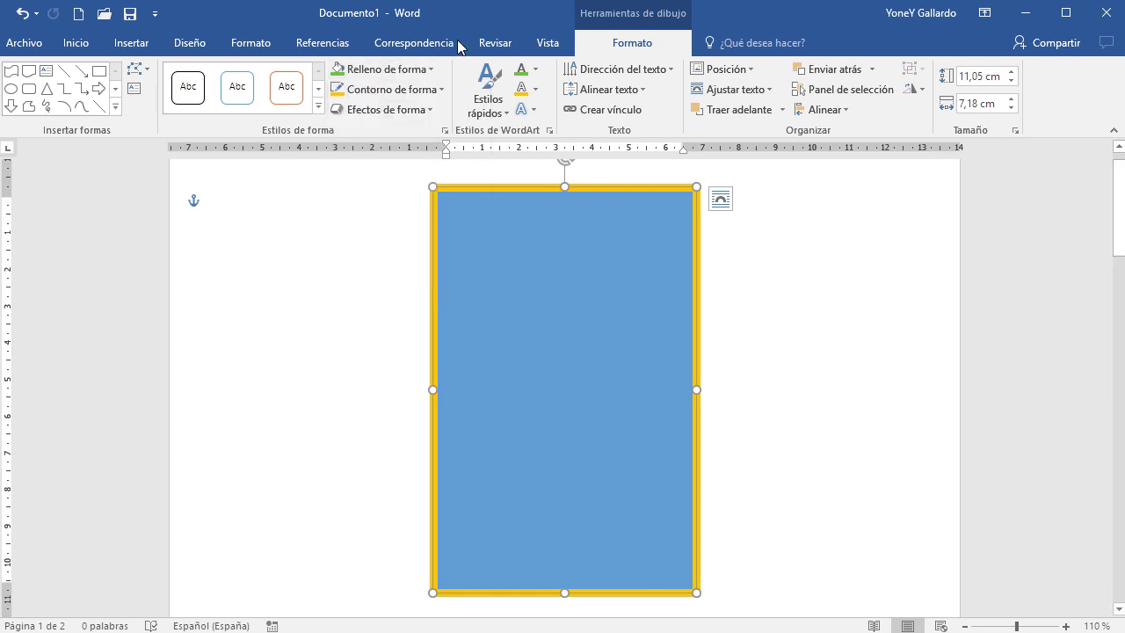
{"action": "left_click", "coordinate": [439, 90]}
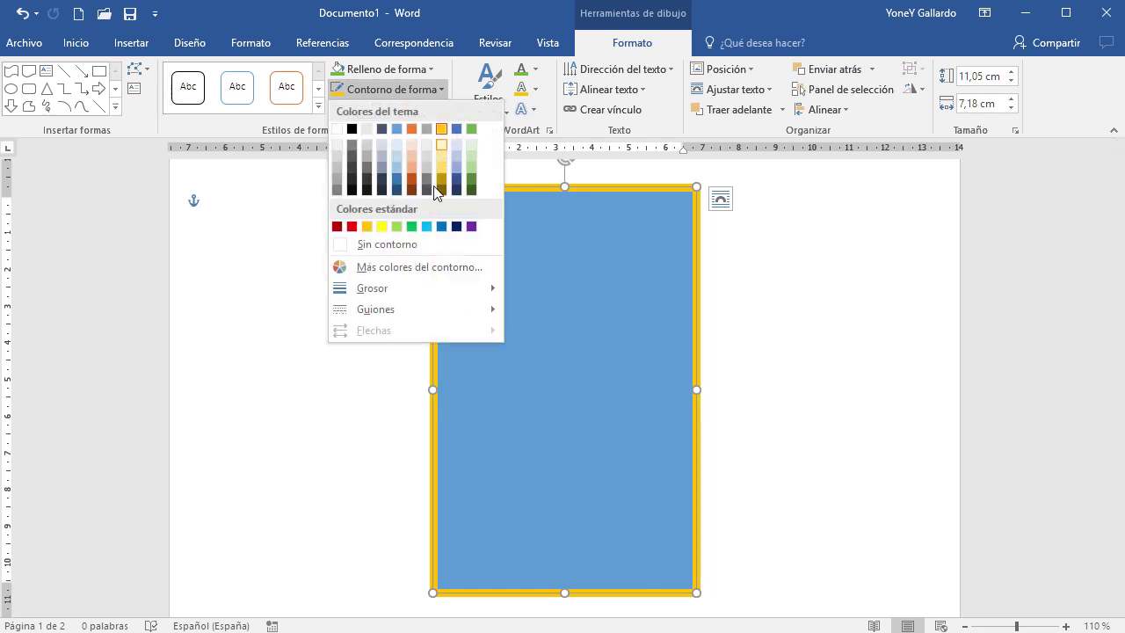
{"action": "left_click", "coordinate": [374, 243]}
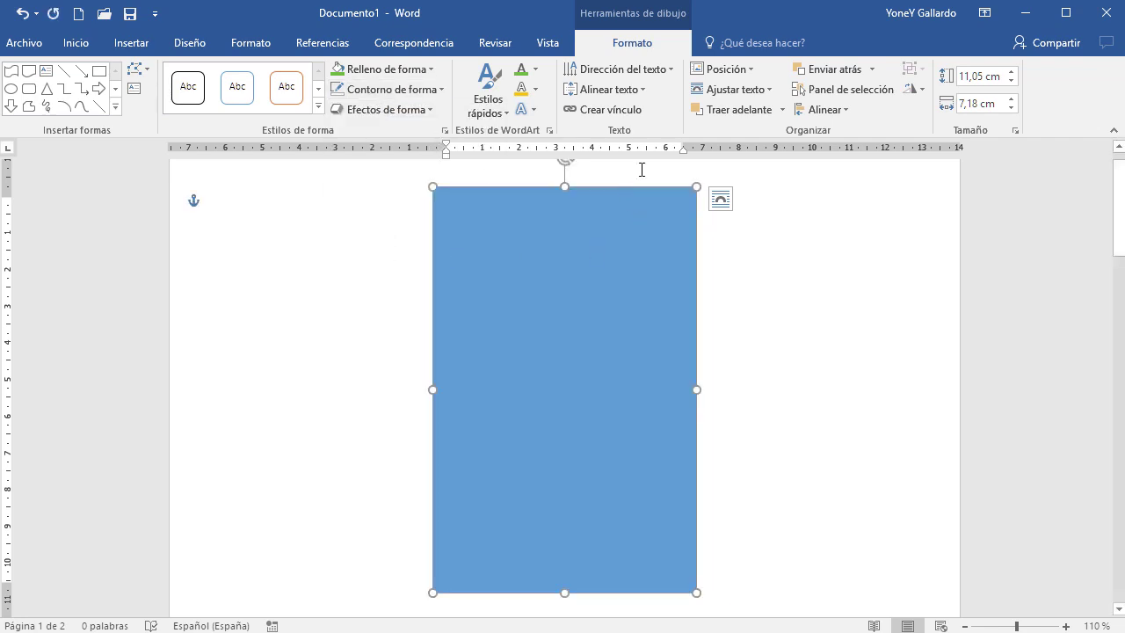
Set the rectangle's size to 12 cm high by 8 cm wide
{"action": "left_click", "coordinate": [997, 79]}
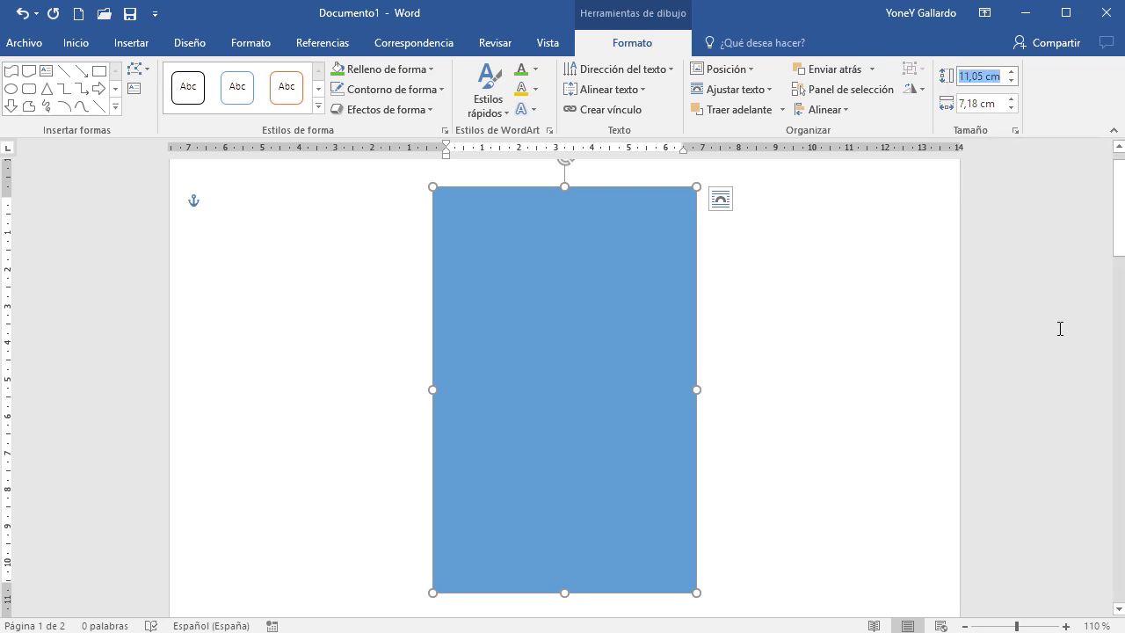
{"action": "type", "text": "12"}
{"action": "key", "text": "Tab"}
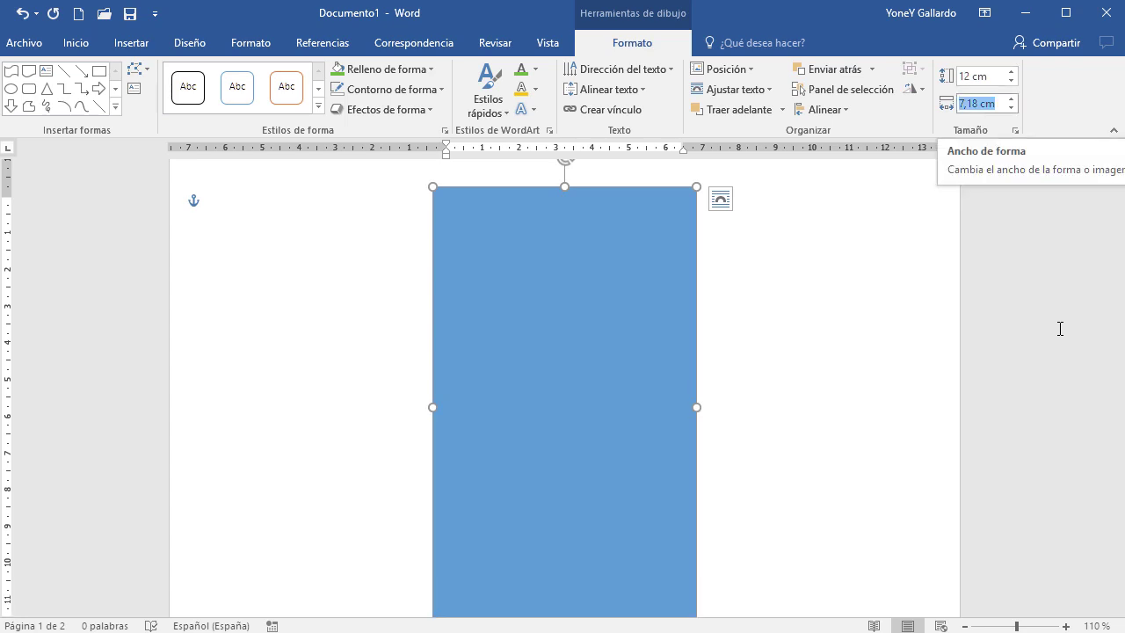
{"action": "type", "text": "8"}
{"action": "key", "text": "Return"}
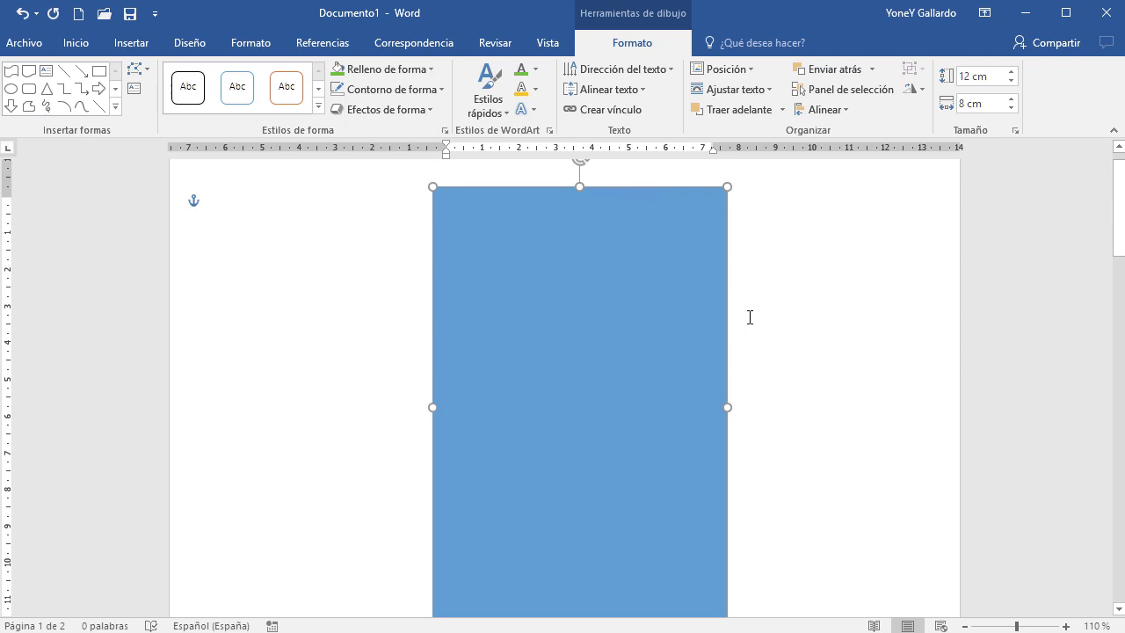
{"action": "scroll", "coordinate": [750, 316], "scroll_direction": "down", "scroll_amount": 1}
{"action": "left_click_drag", "start_coordinate": [712, 605], "coordinate": [623, 485]}
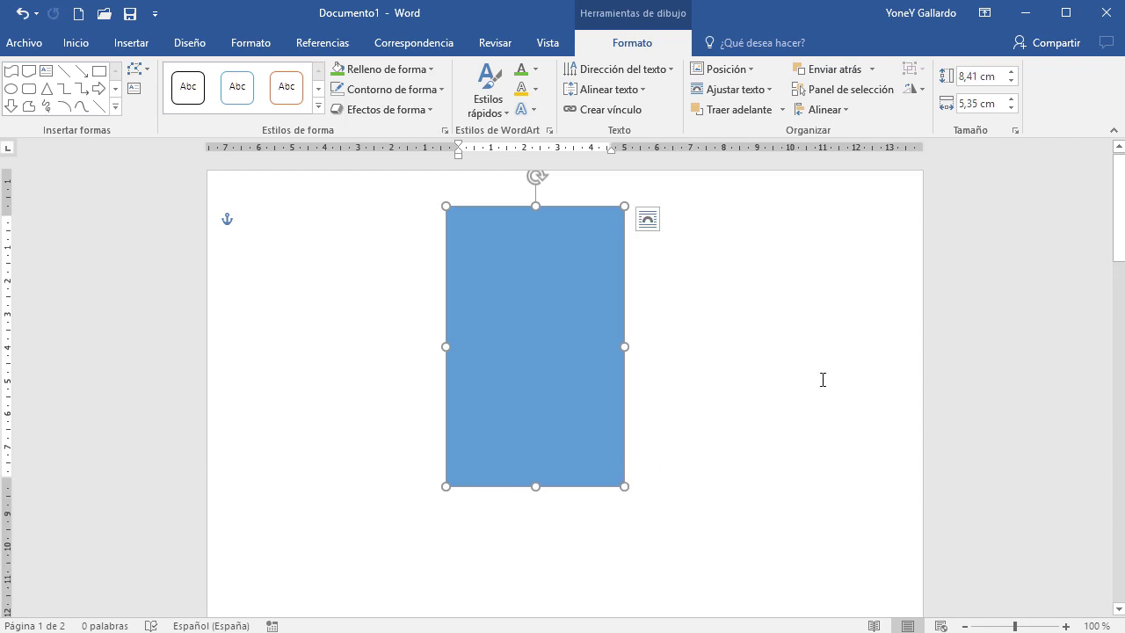
{"action": "key", "text": "ctrl+z"}
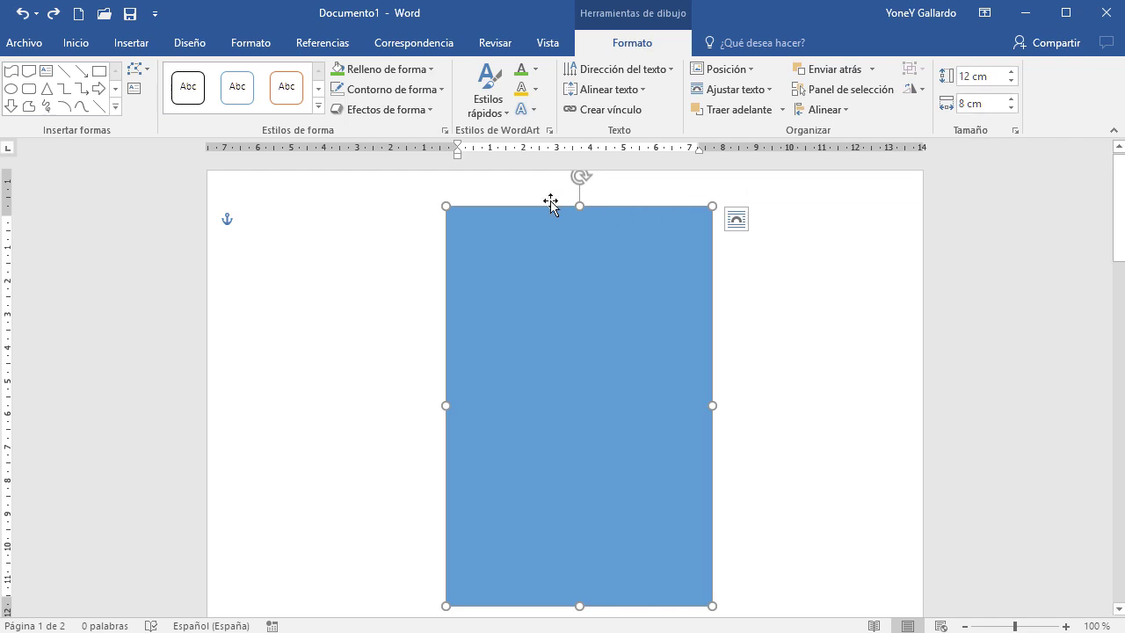
Fill the blue rectangle with the local picture 02.jpg through Relleno de forma > Imagen
{"action": "left_click", "coordinate": [428, 71]}
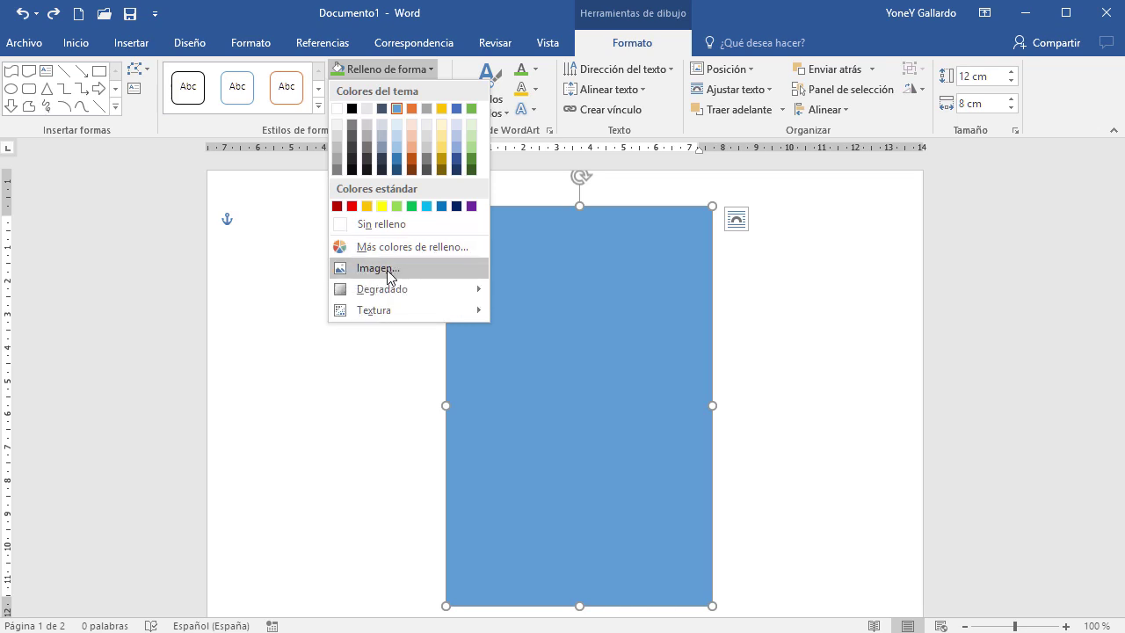
{"action": "left_click", "coordinate": [387, 269]}
{"action": "left_click", "coordinate": [1023, 338]}
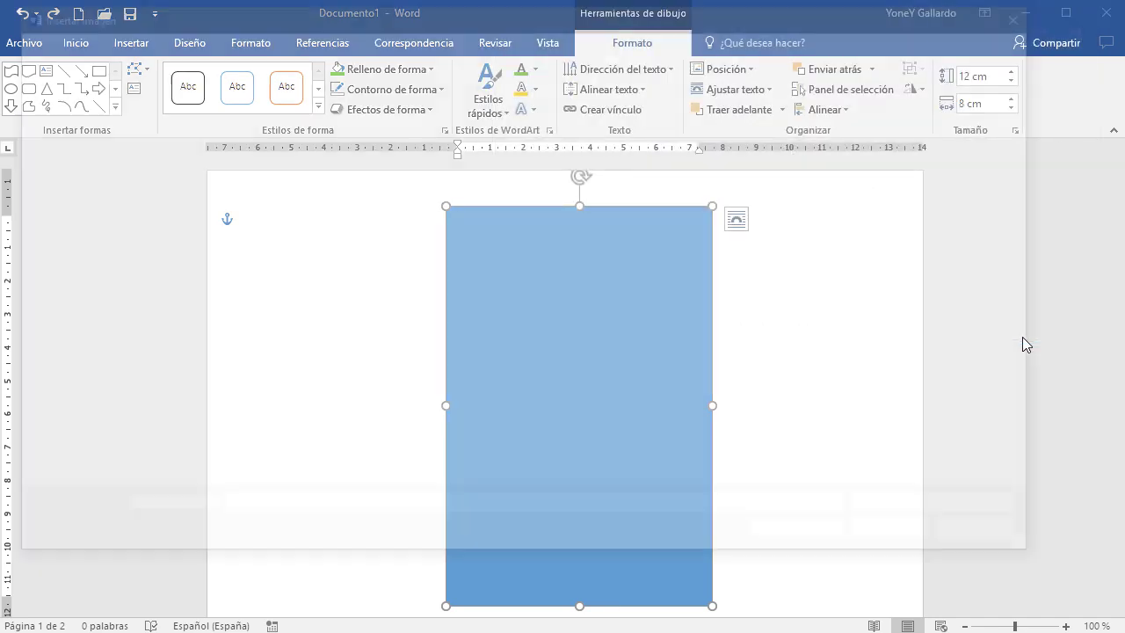
{"action": "left_click", "coordinate": [327, 144]}
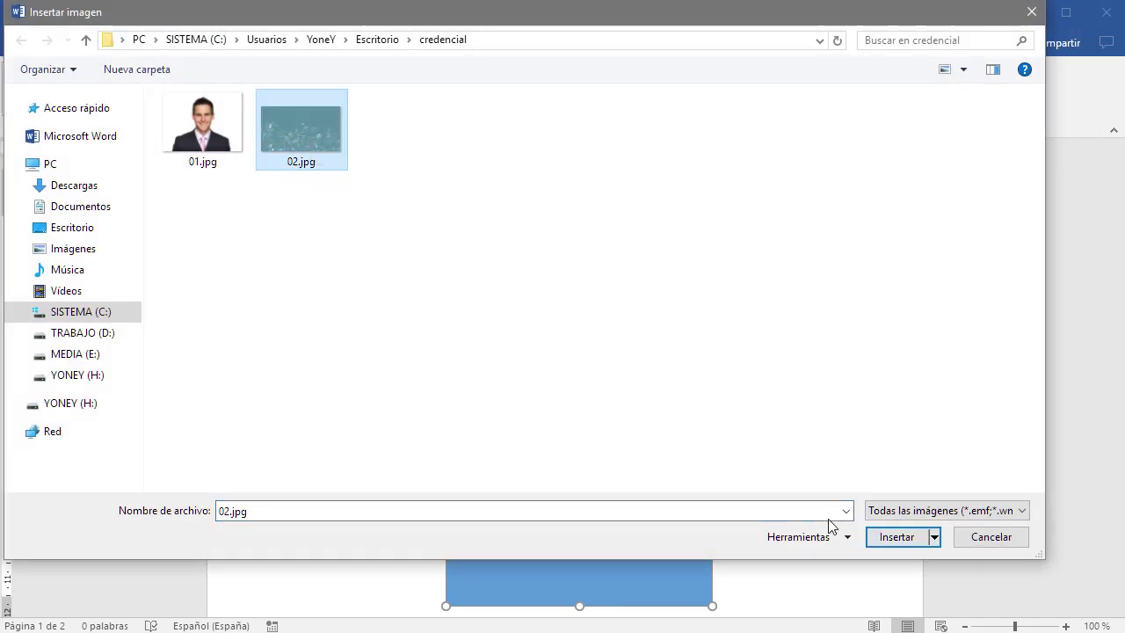
{"action": "left_click", "coordinate": [888, 539]}
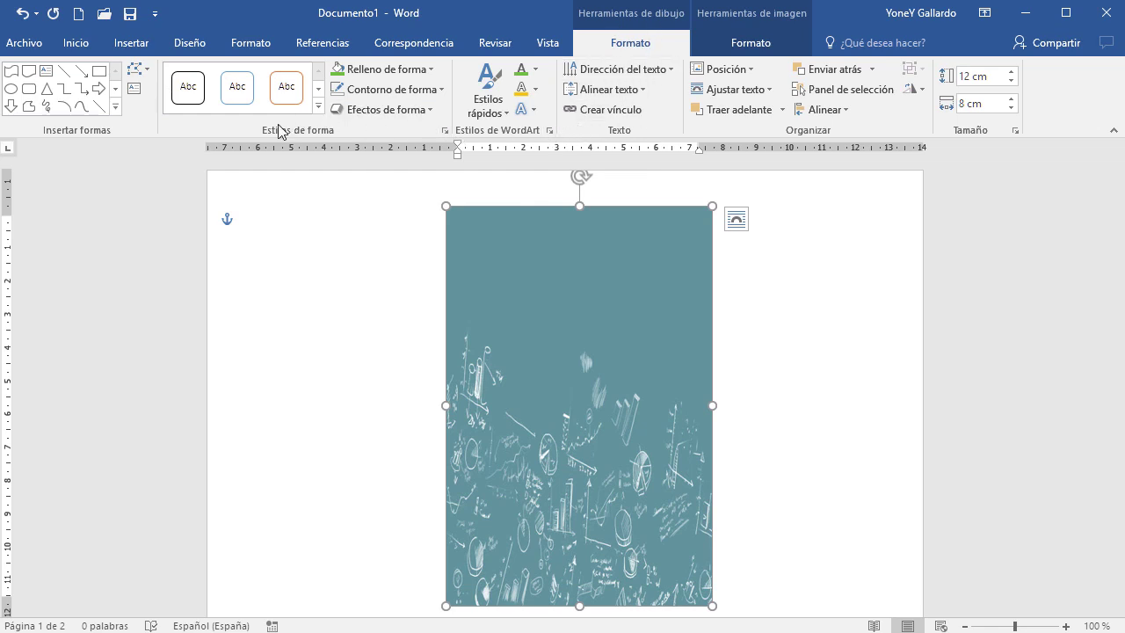
Tile the 02.jpg picture fill as a texture and set its transparency to 71%
{"action": "left_click", "coordinate": [445, 133]}
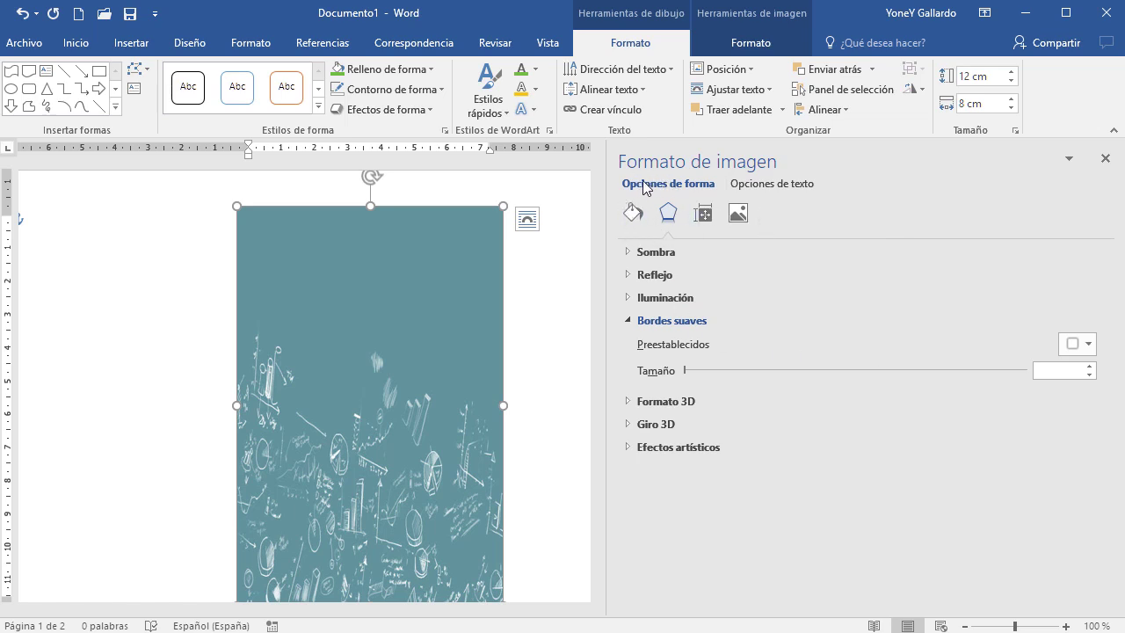
{"action": "left_click", "coordinate": [787, 187]}
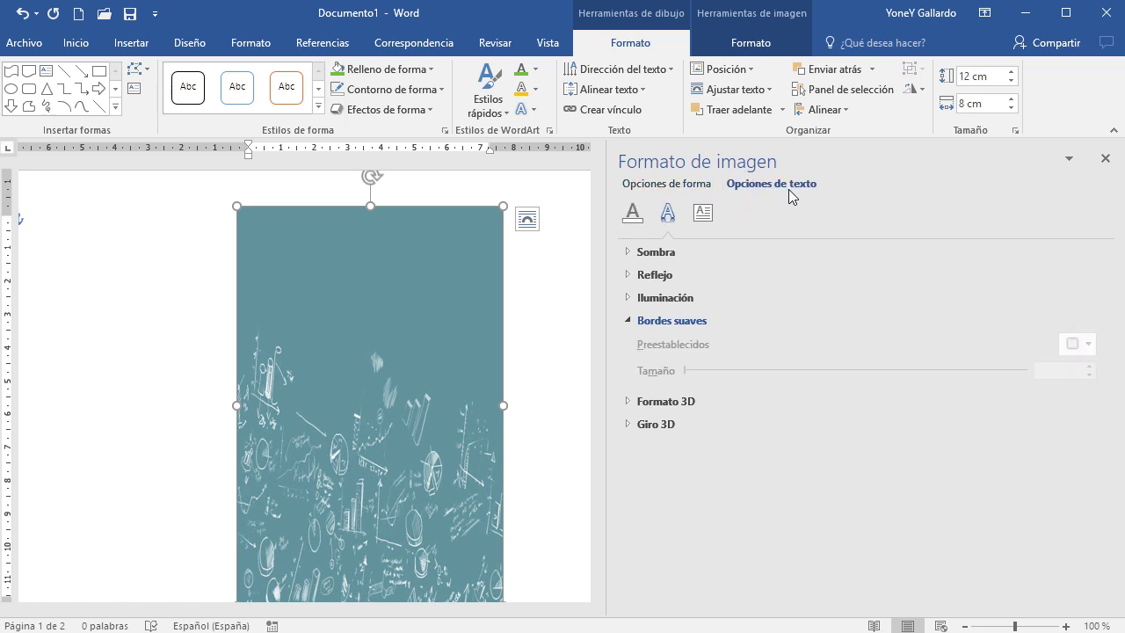
{"action": "left_click", "coordinate": [668, 184]}
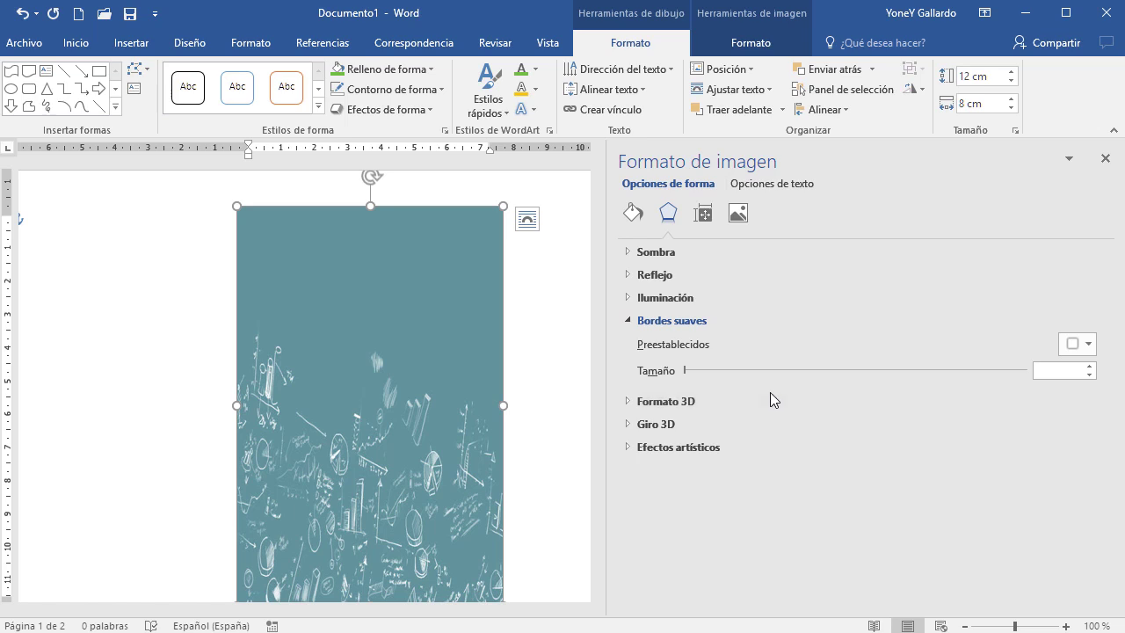
{"action": "left_click", "coordinate": [632, 214]}
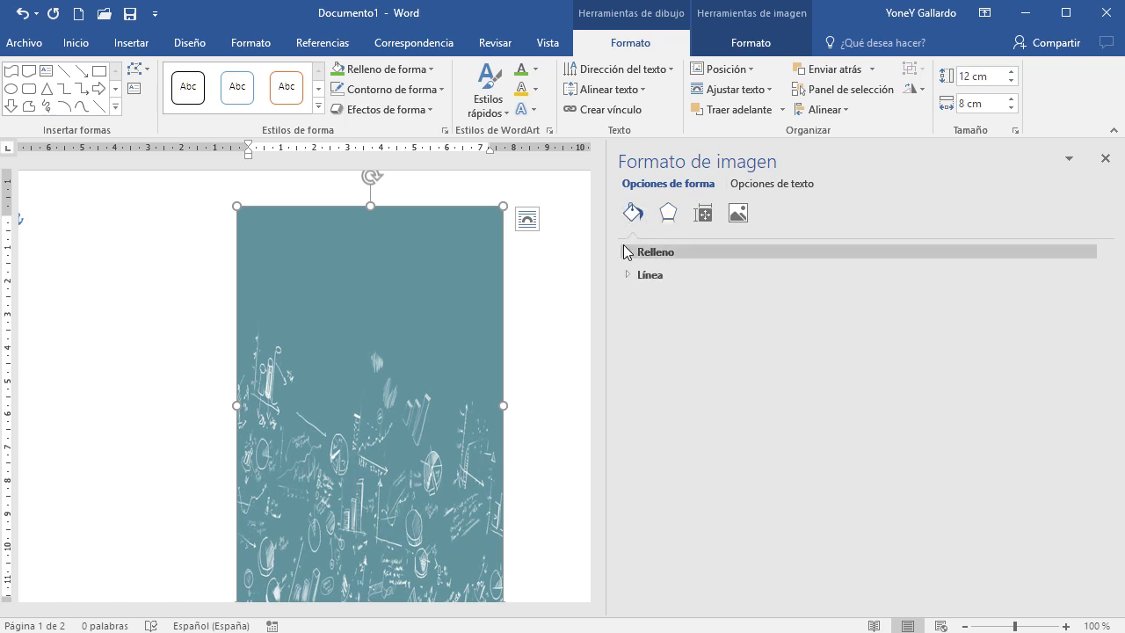
{"action": "left_click", "coordinate": [627, 252]}
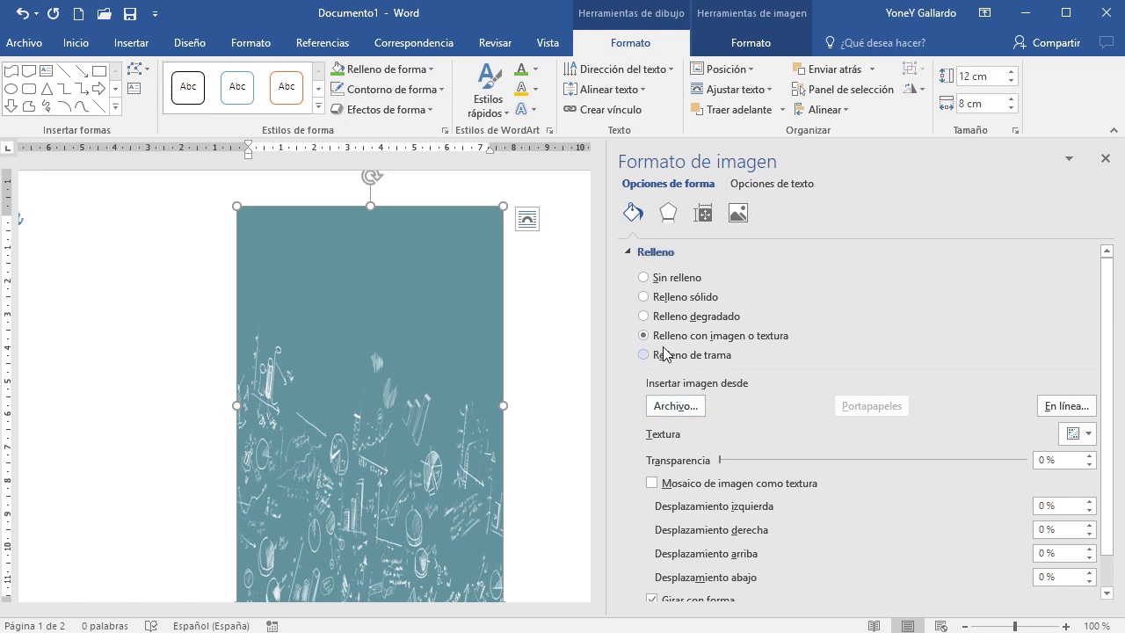
{"action": "scroll", "coordinate": [793, 343], "scroll_direction": "down", "scroll_amount": 1}
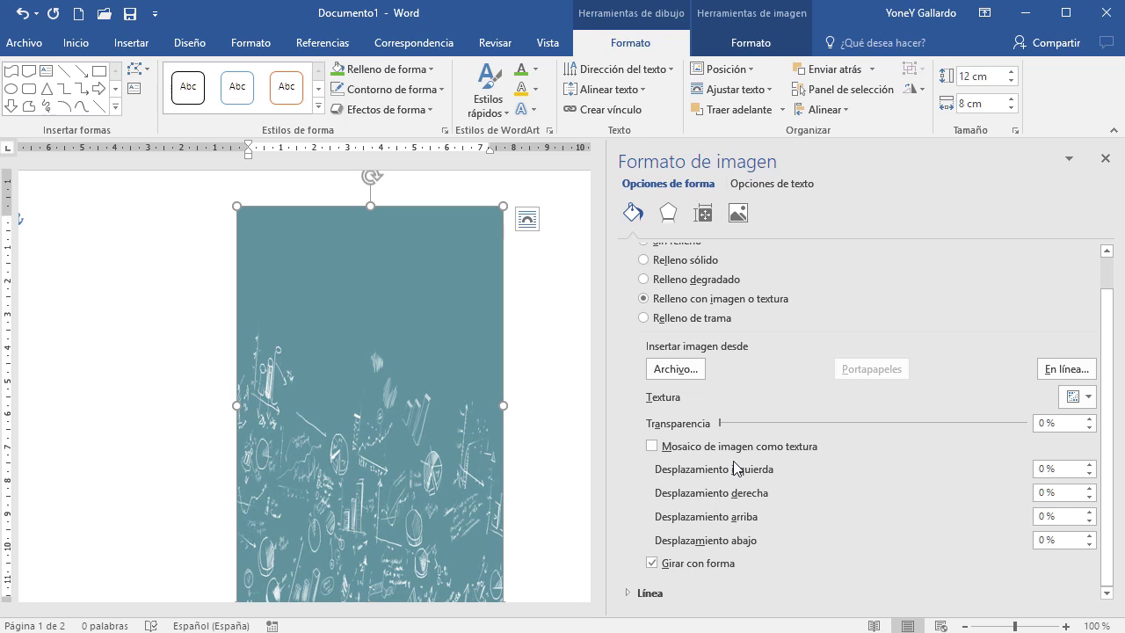
{"action": "left_click", "coordinate": [651, 446]}
{"action": "scroll", "coordinate": [320, 490], "scroll_direction": "down", "scroll_amount": 2}
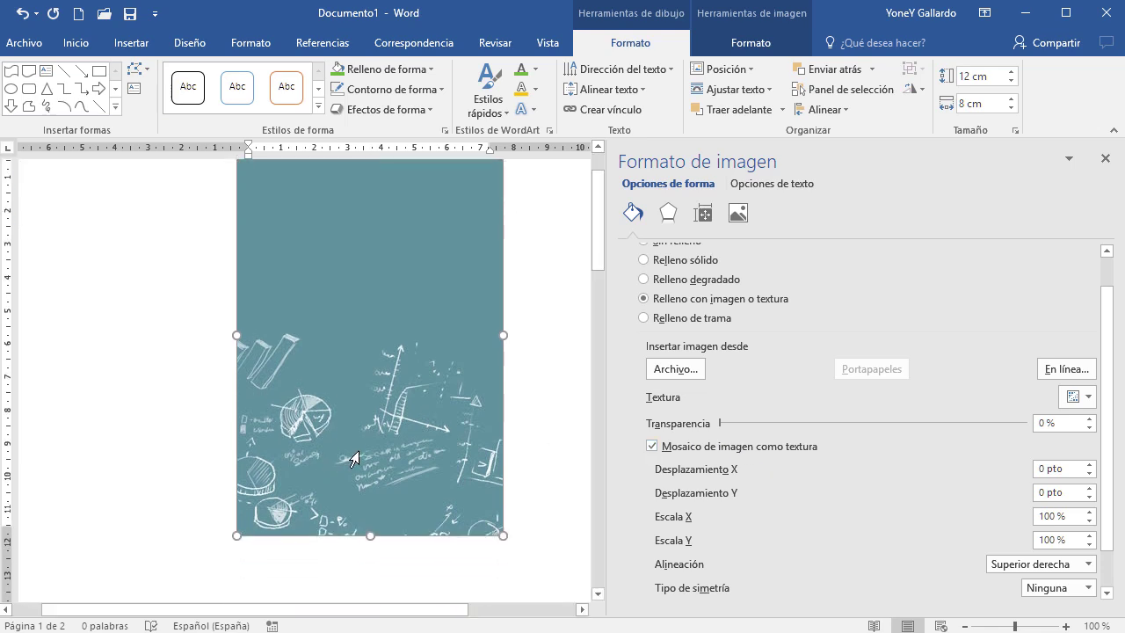
{"action": "scroll", "coordinate": [465, 446], "scroll_direction": "up", "scroll_amount": 1}
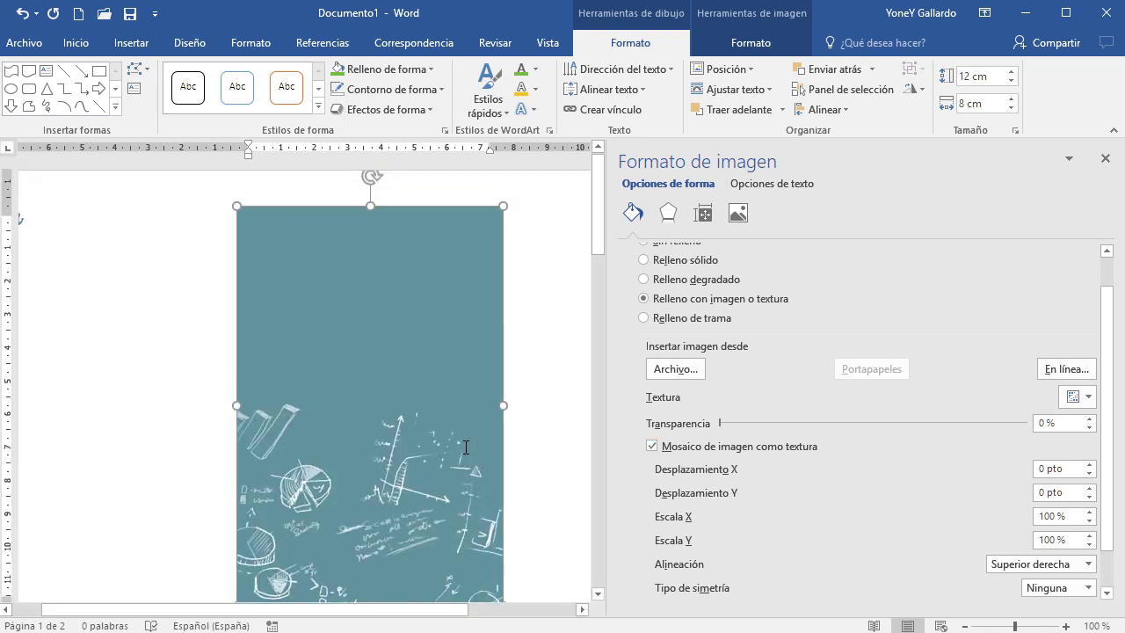
{"action": "left_click_drag", "start_coordinate": [721, 424], "coordinate": [938, 423]}
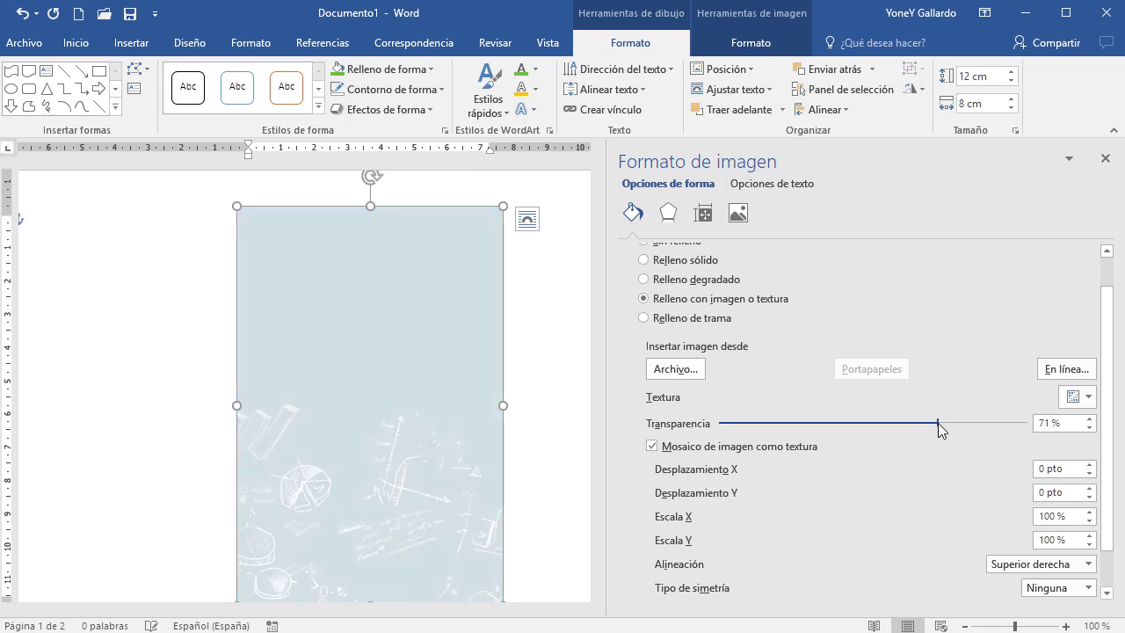
{"action": "left_click", "coordinate": [537, 429]}
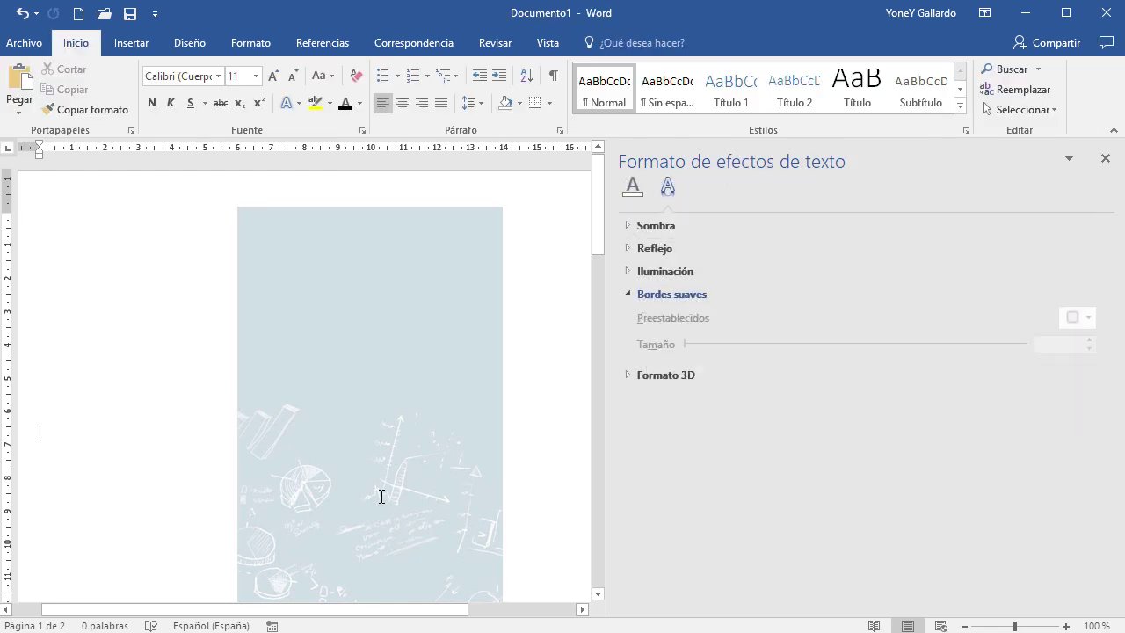
Close the Formato de efectos de texto pane and switch to the Insertar ribbon
{"action": "scroll", "coordinate": [381, 497], "scroll_direction": "up", "scroll_amount": 3, "text": "ctrl"}
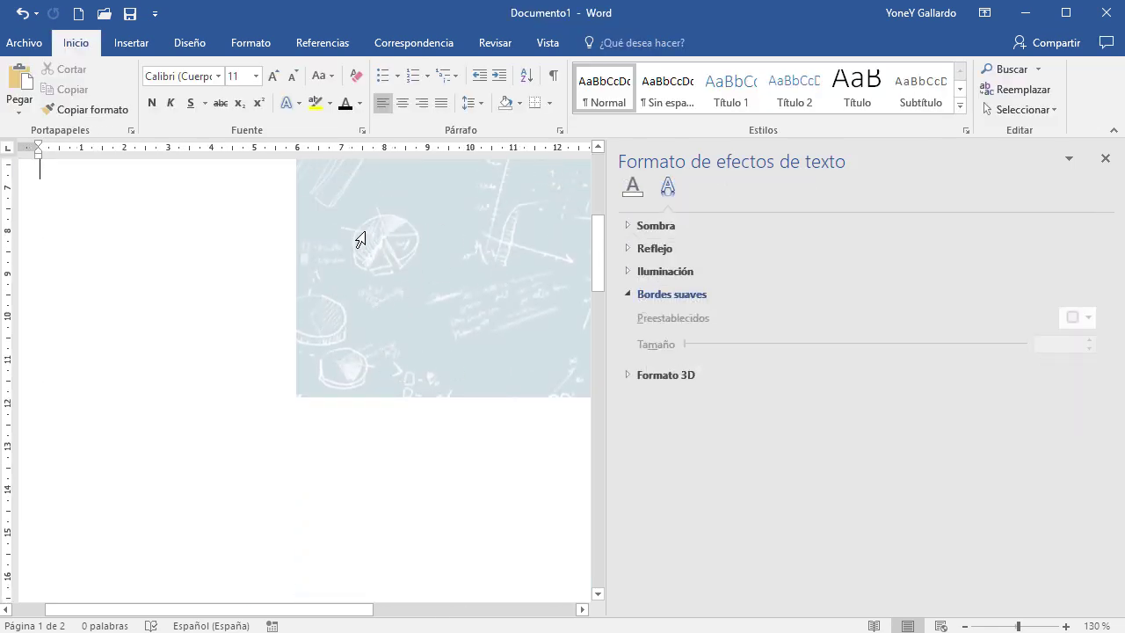
{"action": "scroll", "coordinate": [450, 388], "scroll_direction": "down", "scroll_amount": 3, "text": "ctrl"}
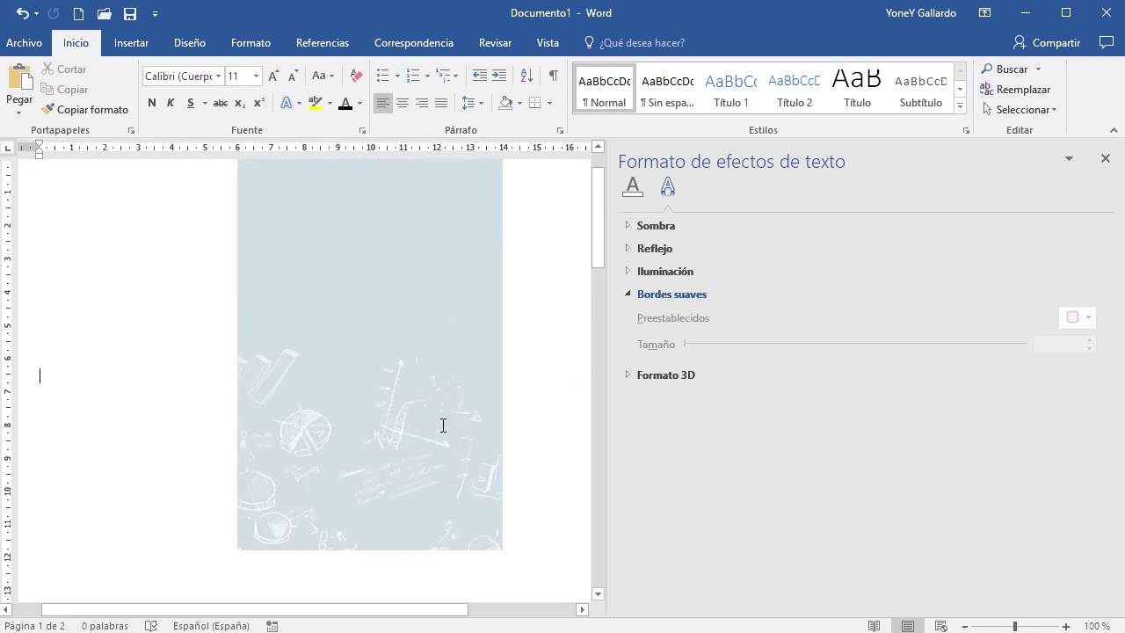
{"action": "scroll", "coordinate": [443, 425], "scroll_direction": "up", "scroll_amount": 1}
{"action": "scroll", "coordinate": [443, 426], "scroll_direction": "down", "scroll_amount": 1, "text": "ctrl"}
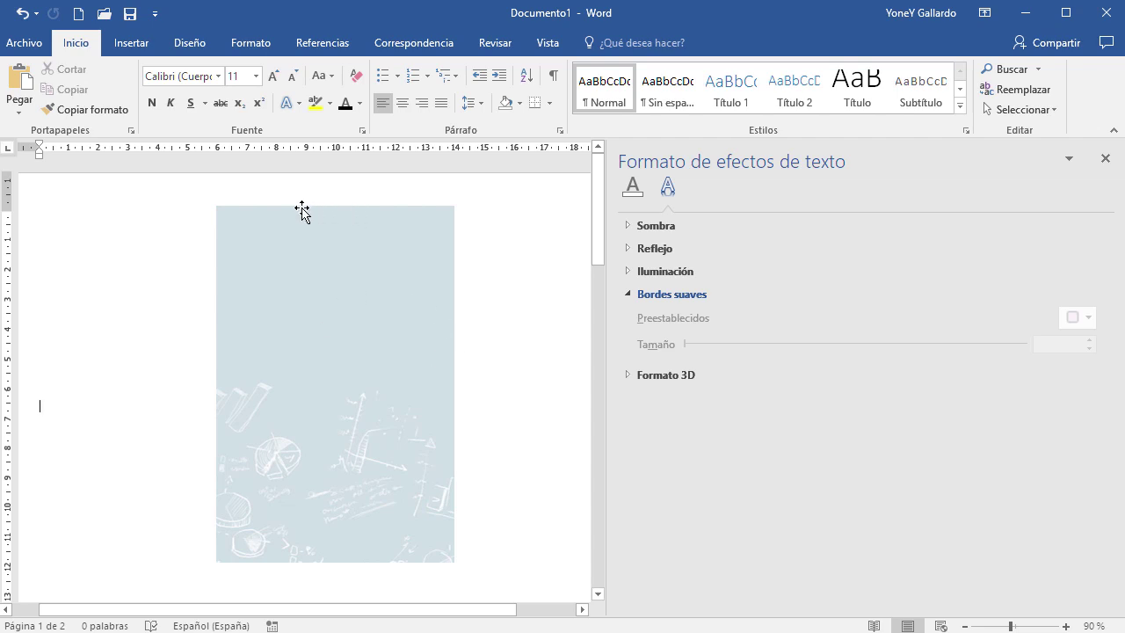
{"action": "left_click", "coordinate": [1106, 158]}
{"action": "left_click", "coordinate": [817, 312]}
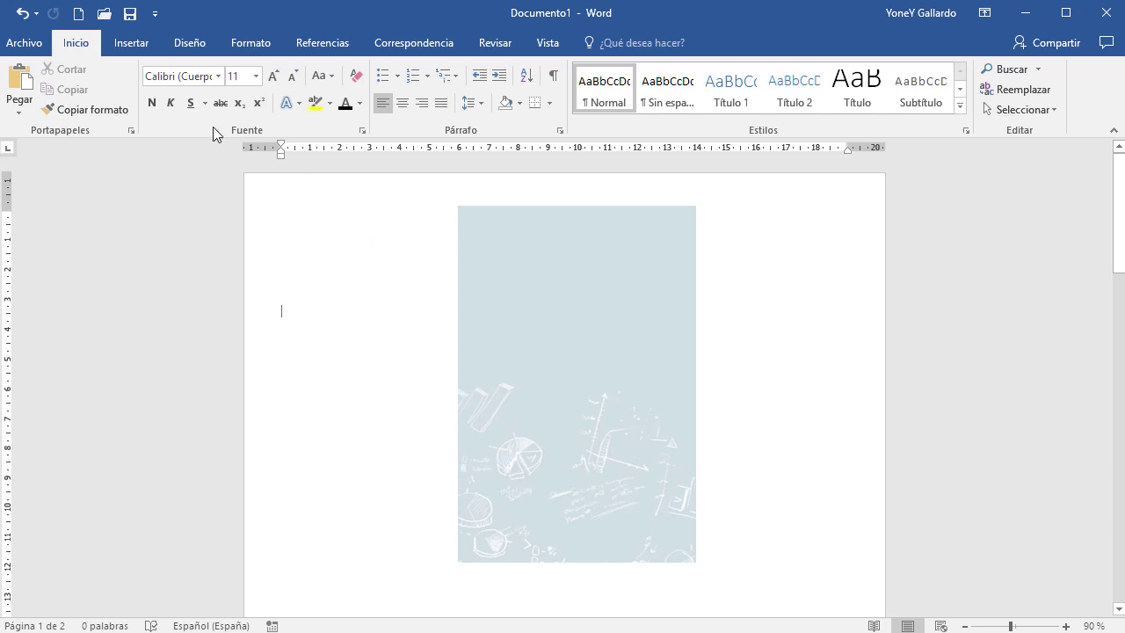
{"action": "left_click", "coordinate": [141, 49]}
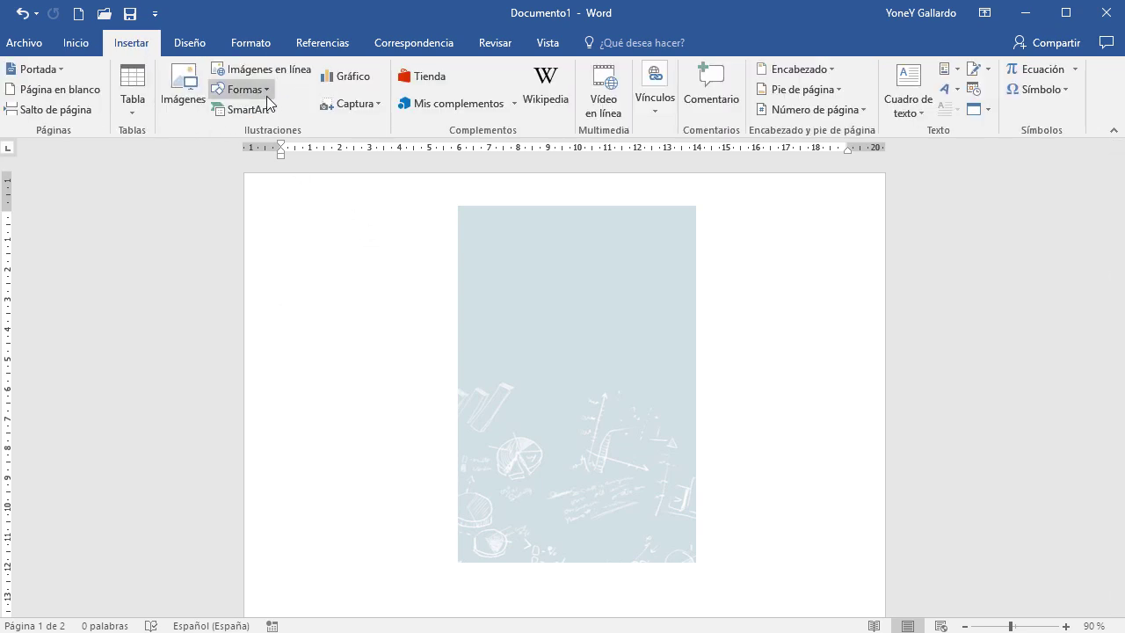
Draw a wavy flowchart shape across the top of the card
{"action": "left_click", "coordinate": [261, 92]}
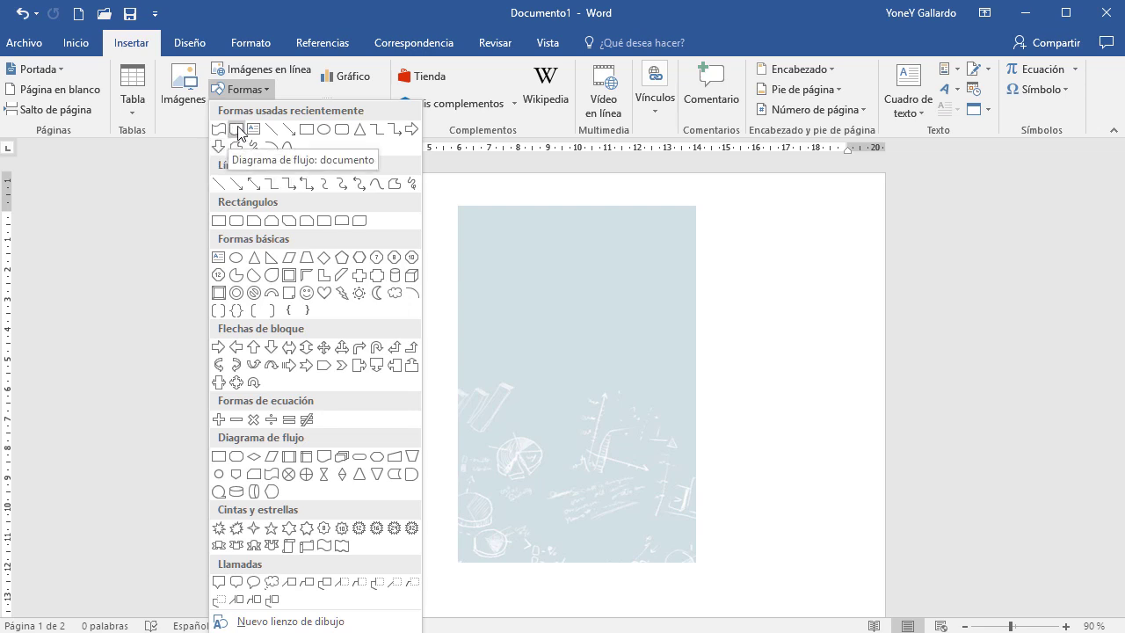
{"action": "left_click", "coordinate": [324, 459]}
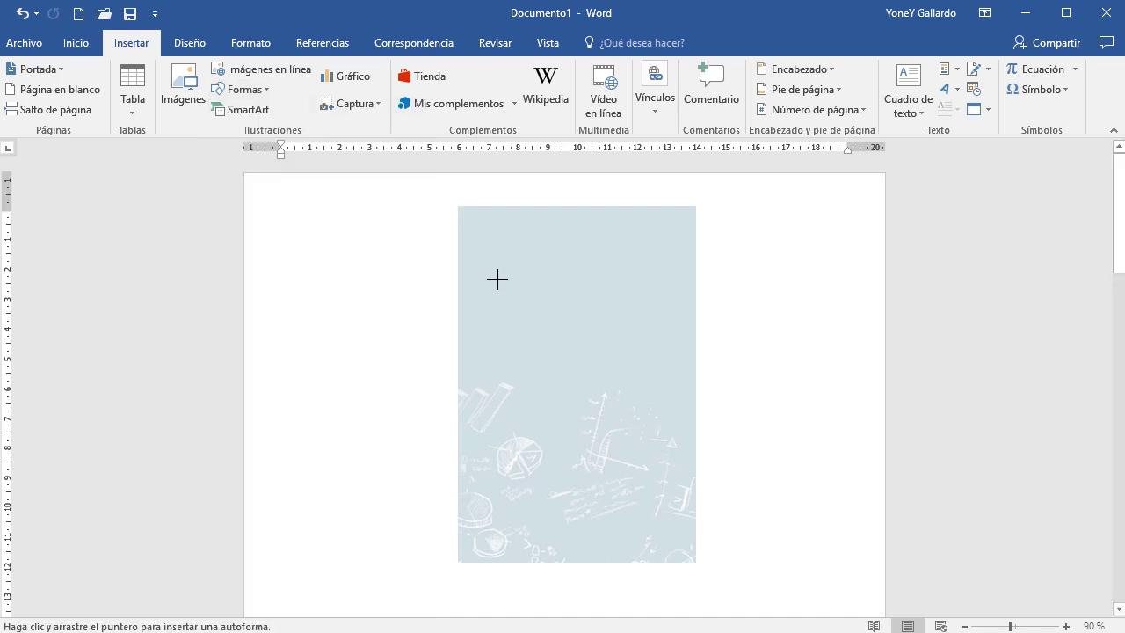
{"action": "scroll", "coordinate": [534, 397], "scroll_direction": "up", "scroll_amount": 5, "text": "ctrl"}
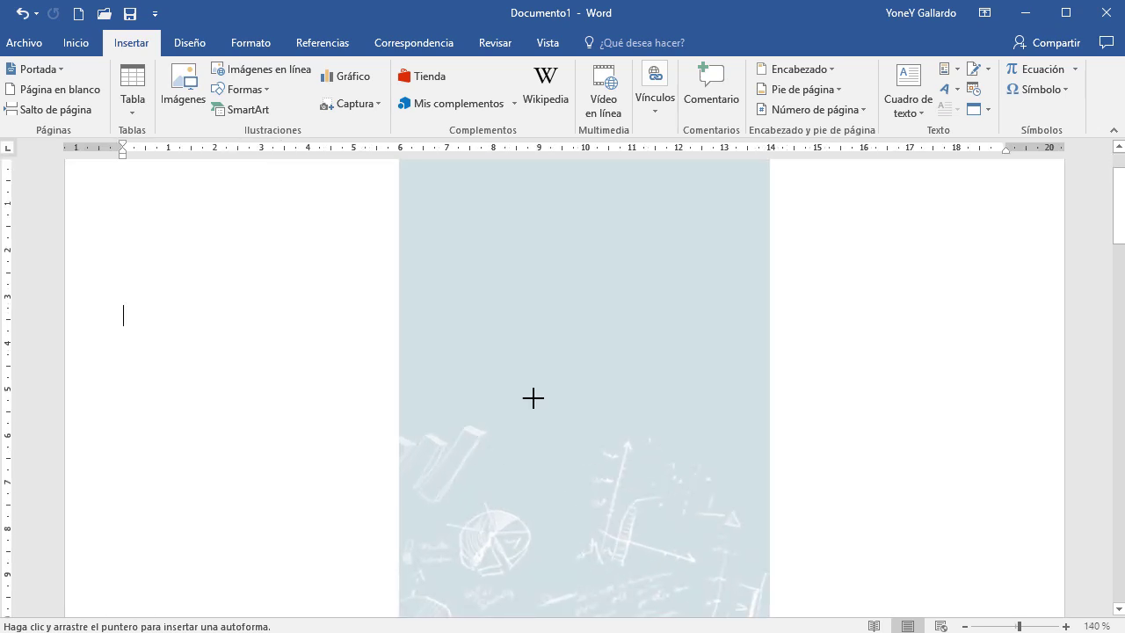
{"action": "scroll", "coordinate": [510, 382], "scroll_direction": "up", "scroll_amount": 2}
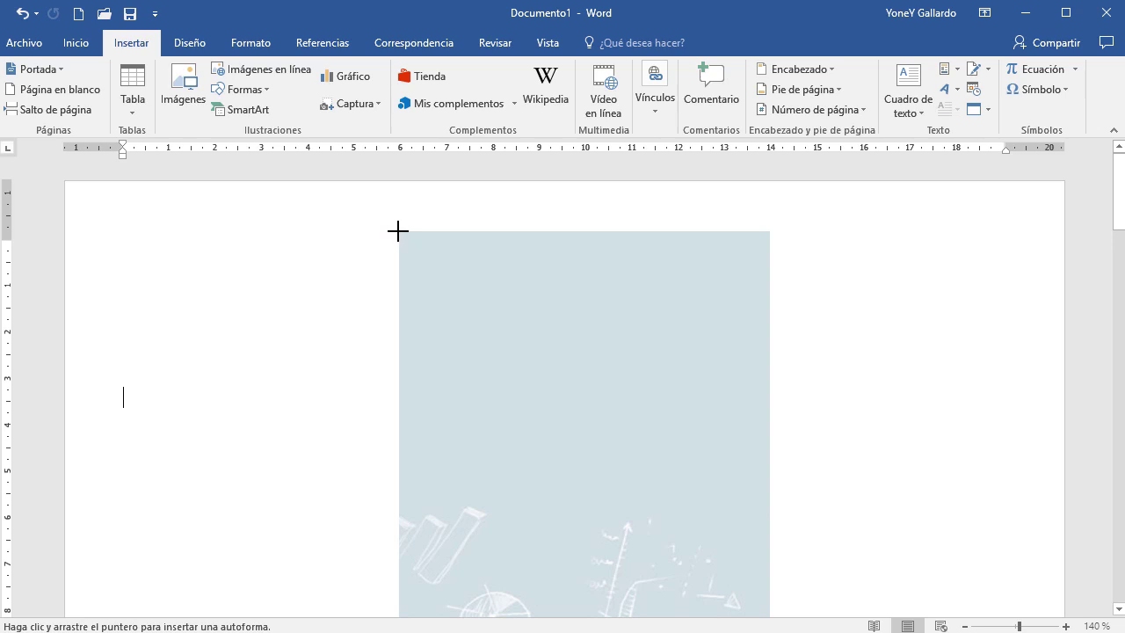
{"action": "mouse_move", "coordinate": [398, 231]}
{"action": "left_mouse_down"}
{"action": "mouse_move", "coordinate": [518, 291]}
{"action": "mouse_move", "coordinate": [723, 328]}
{"action": "mouse_move", "coordinate": [759, 371]}
{"action": "mouse_move", "coordinate": [768, 427]}
{"action": "left_mouse_up"}
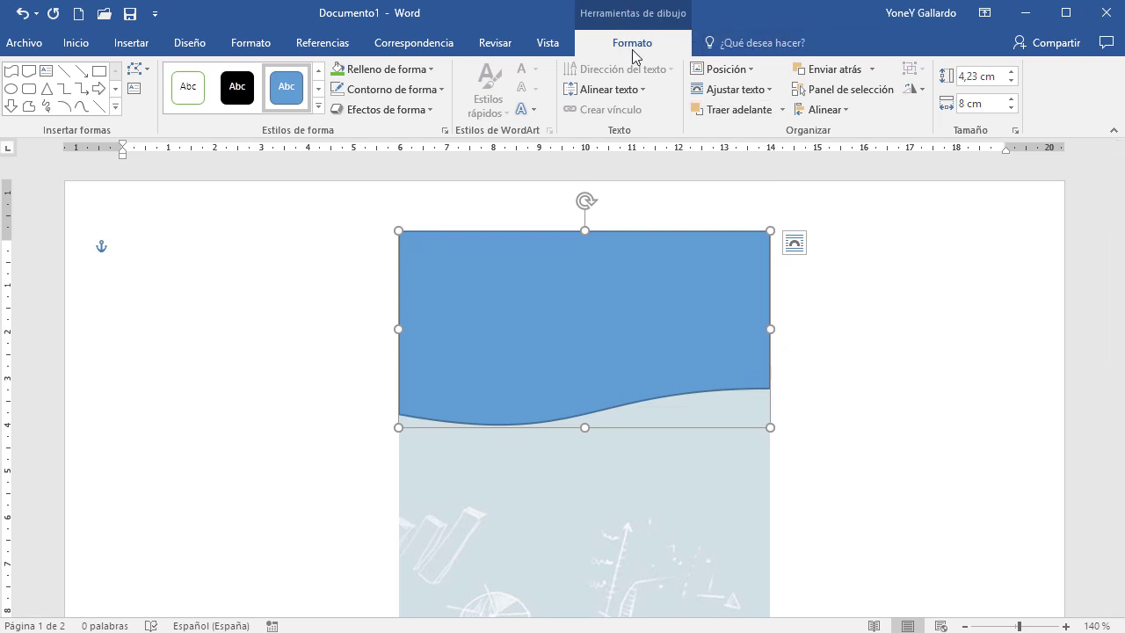
Remove the wave's outline and give it a dark green gradient fill
{"action": "left_click", "coordinate": [429, 68]}
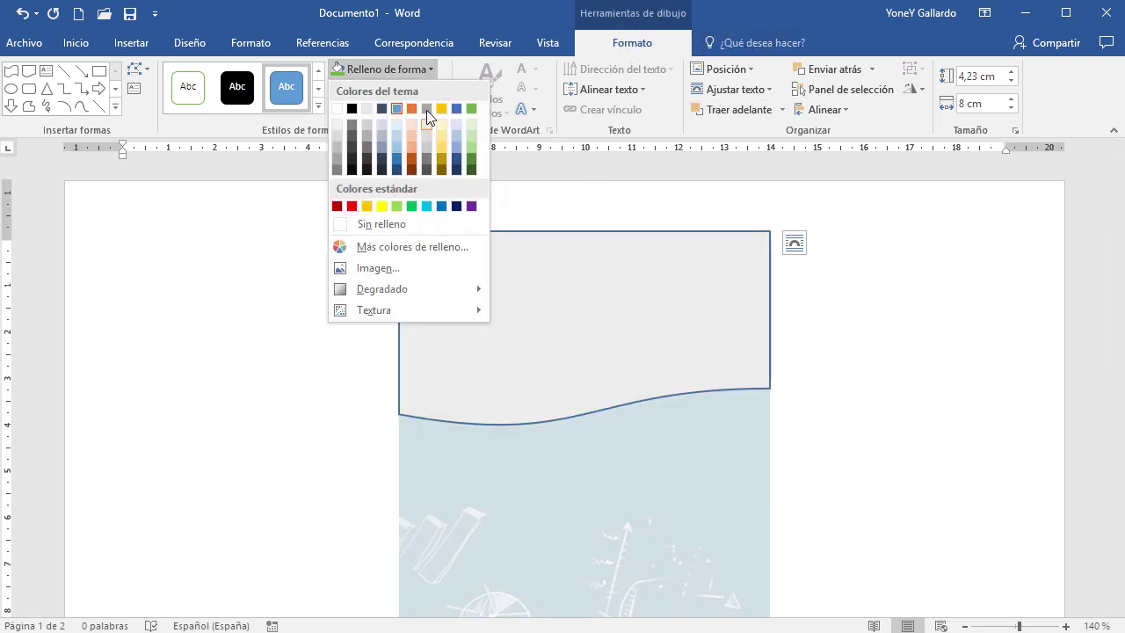
{"action": "left_click", "coordinate": [509, 13]}
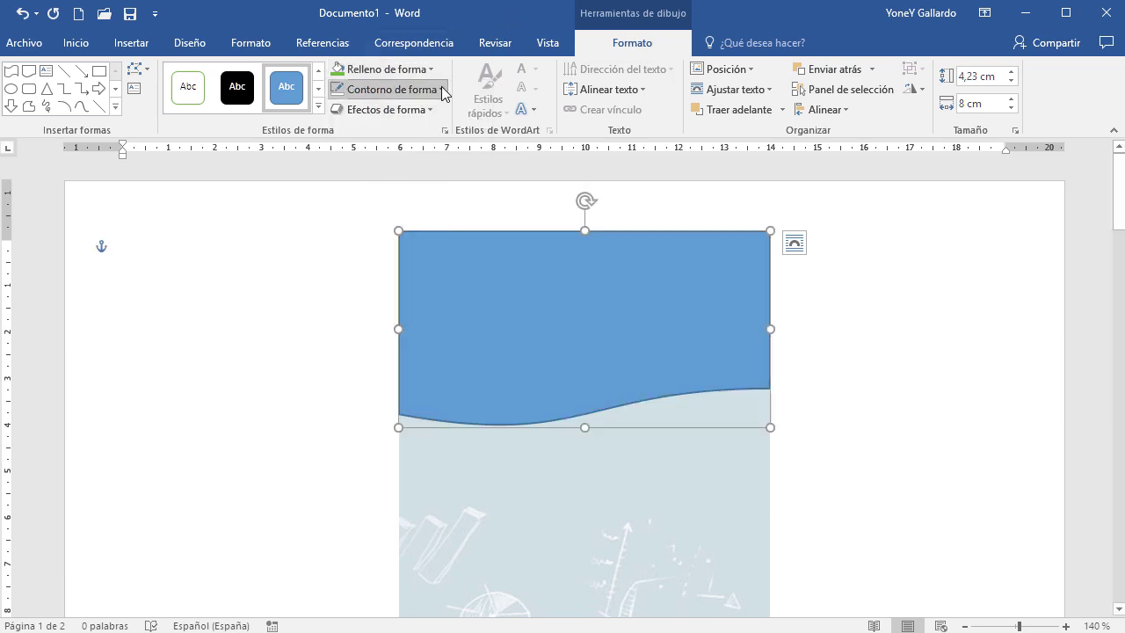
{"action": "left_click", "coordinate": [439, 89]}
{"action": "left_click", "coordinate": [378, 246]}
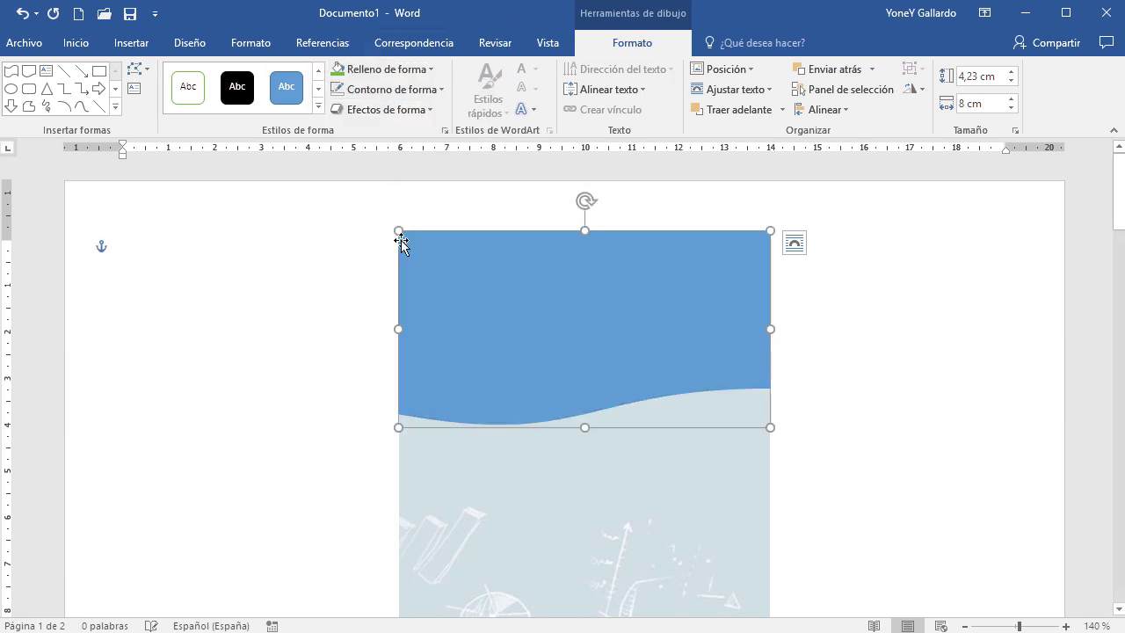
{"action": "left_click", "coordinate": [429, 69]}
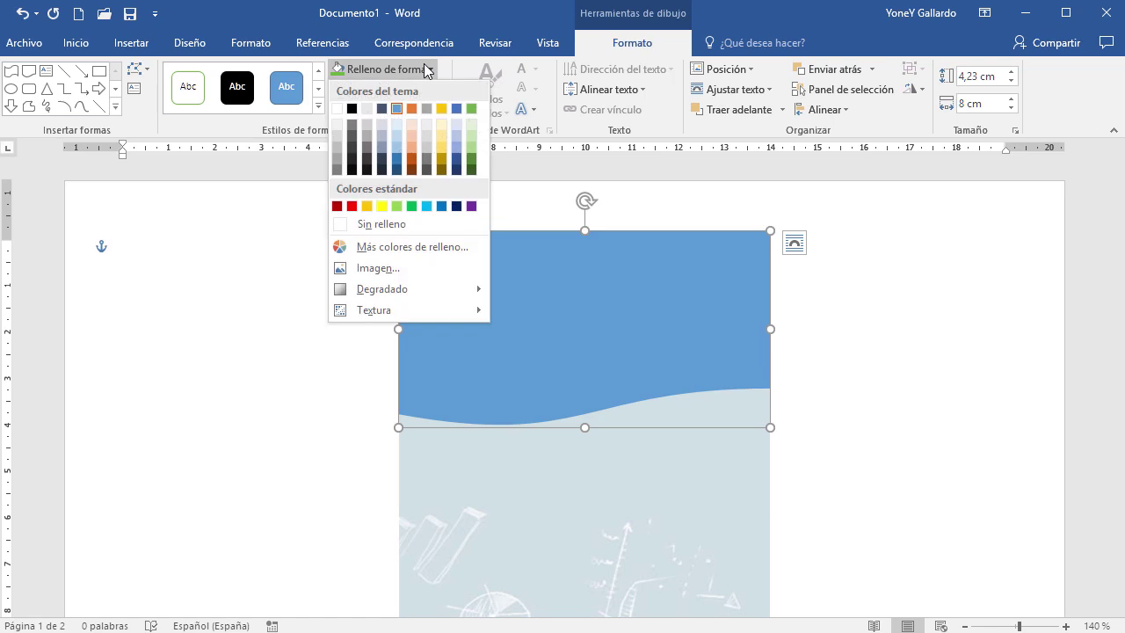
{"action": "left_click", "coordinate": [472, 109]}
{"action": "left_click", "coordinate": [425, 72]}
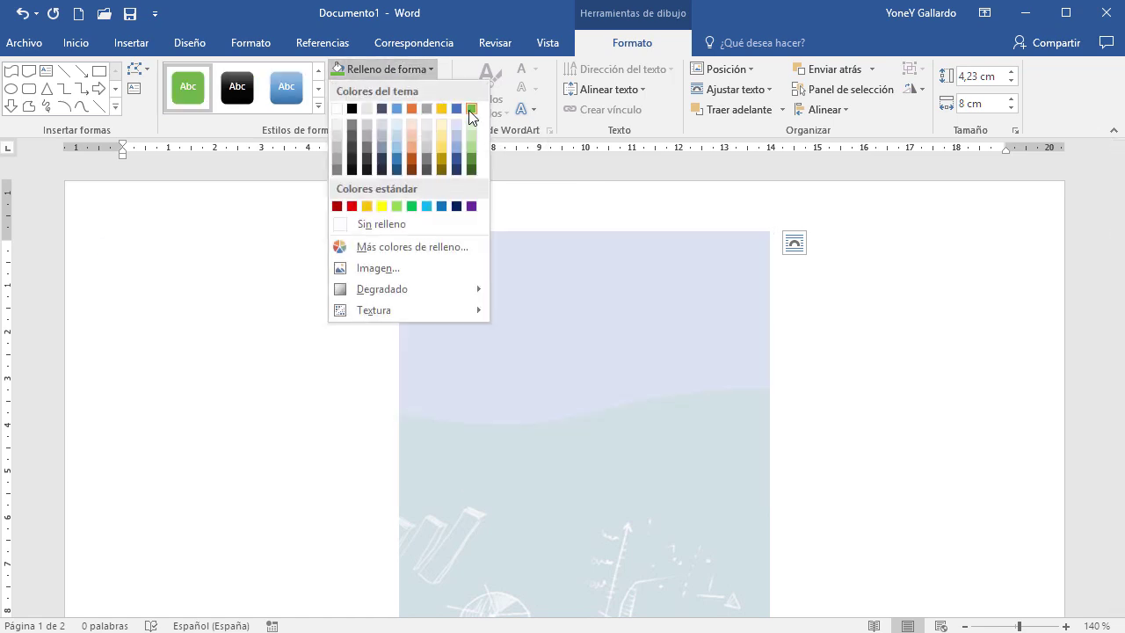
{"action": "mouse_move", "coordinate": [373, 293]}
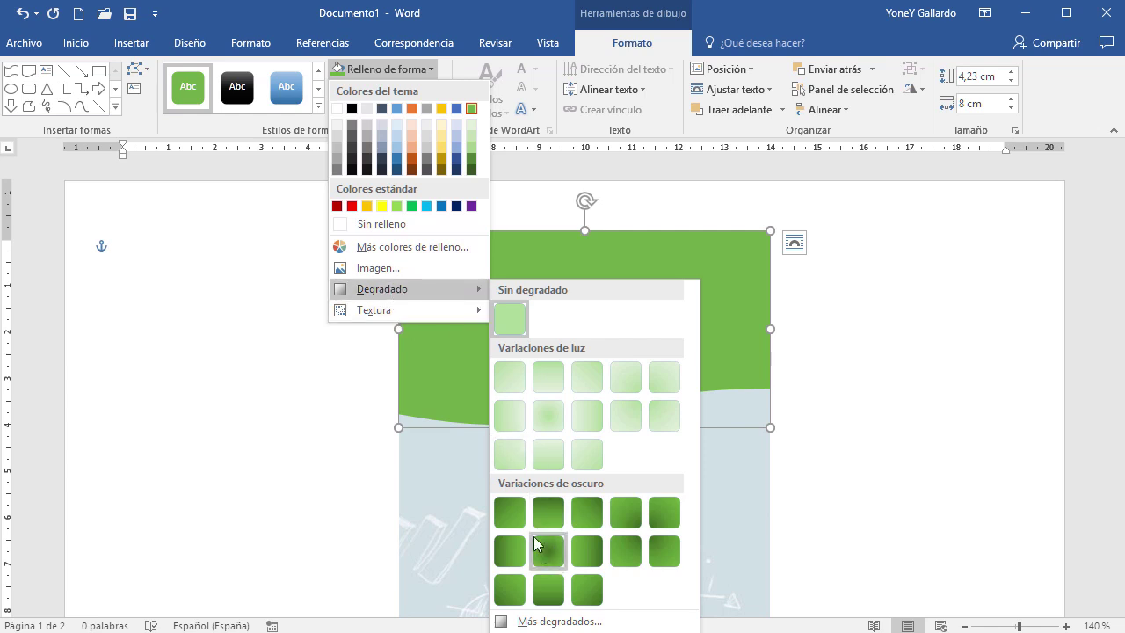
{"action": "left_click", "coordinate": [516, 517]}
{"action": "left_click", "coordinate": [827, 490]}
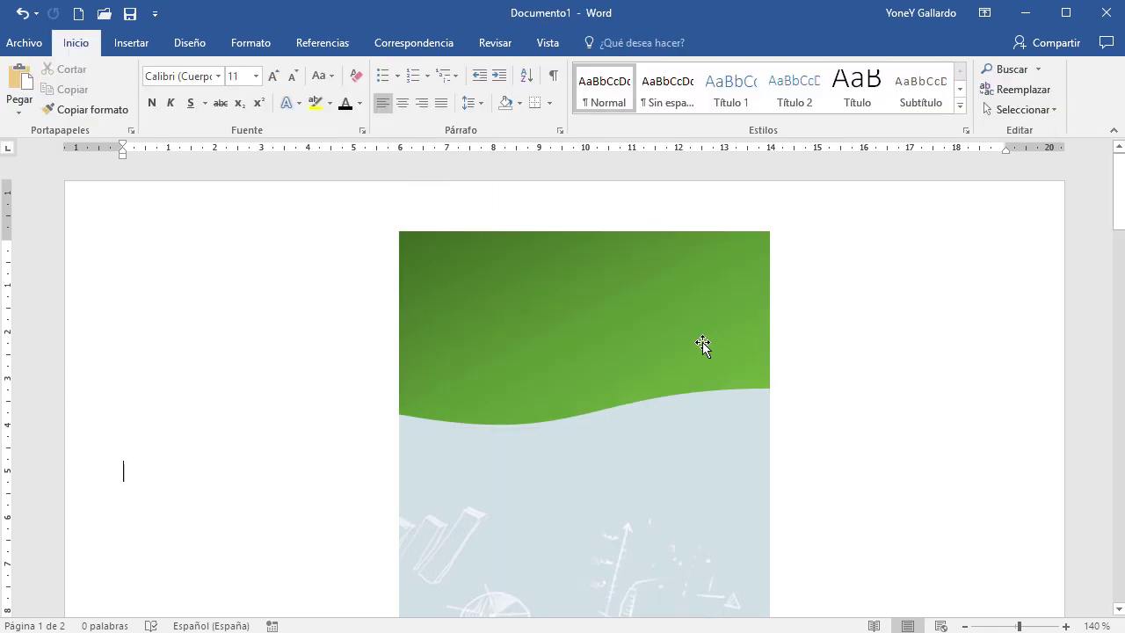
Draw a wide plain rectangle across the middle of the card
{"action": "scroll", "coordinate": [666, 313], "scroll_direction": "down", "scroll_amount": 3}
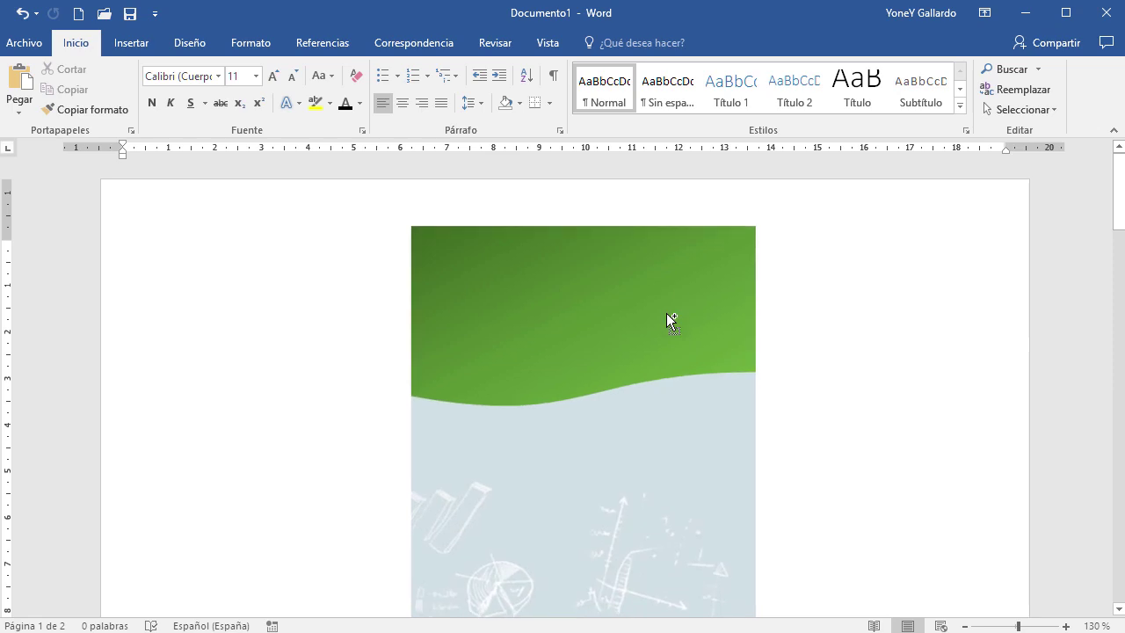
{"action": "scroll", "coordinate": [668, 317], "scroll_direction": "down", "scroll_amount": 1}
{"action": "scroll", "coordinate": [668, 318], "scroll_direction": "down", "scroll_amount": 2}
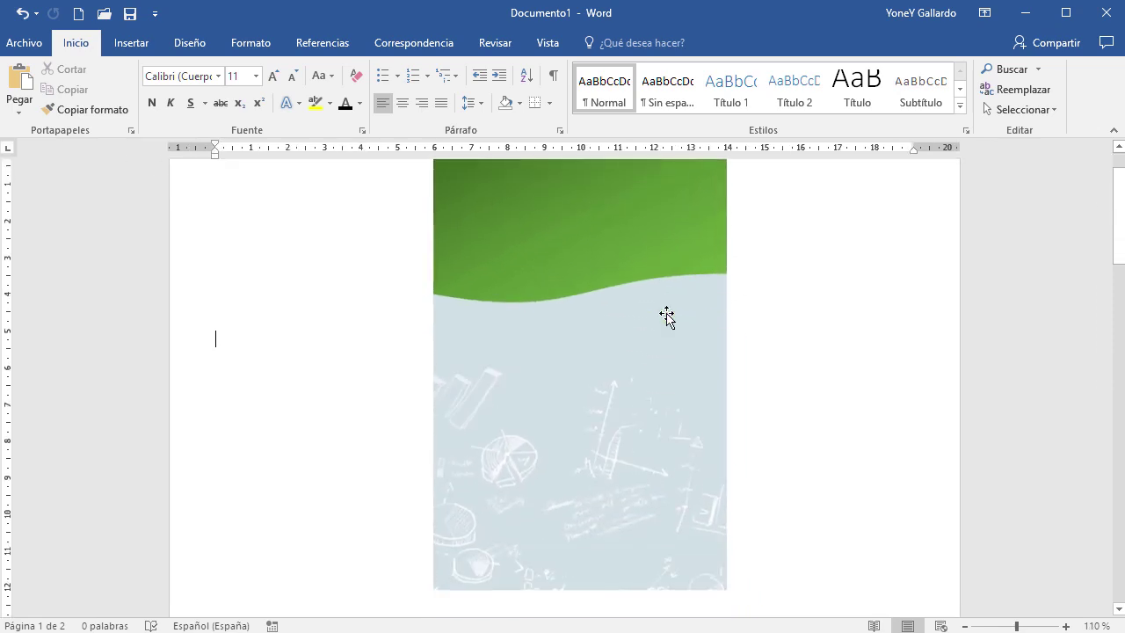
{"action": "left_click", "coordinate": [141, 42]}
{"action": "left_click", "coordinate": [244, 89]}
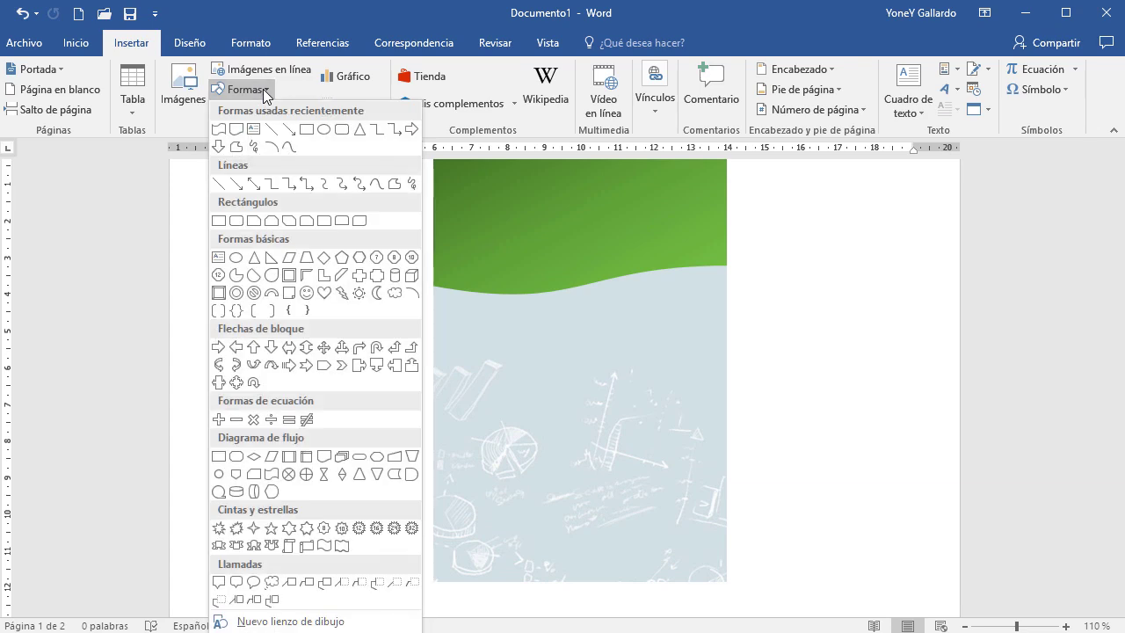
{"action": "left_click", "coordinate": [219, 221]}
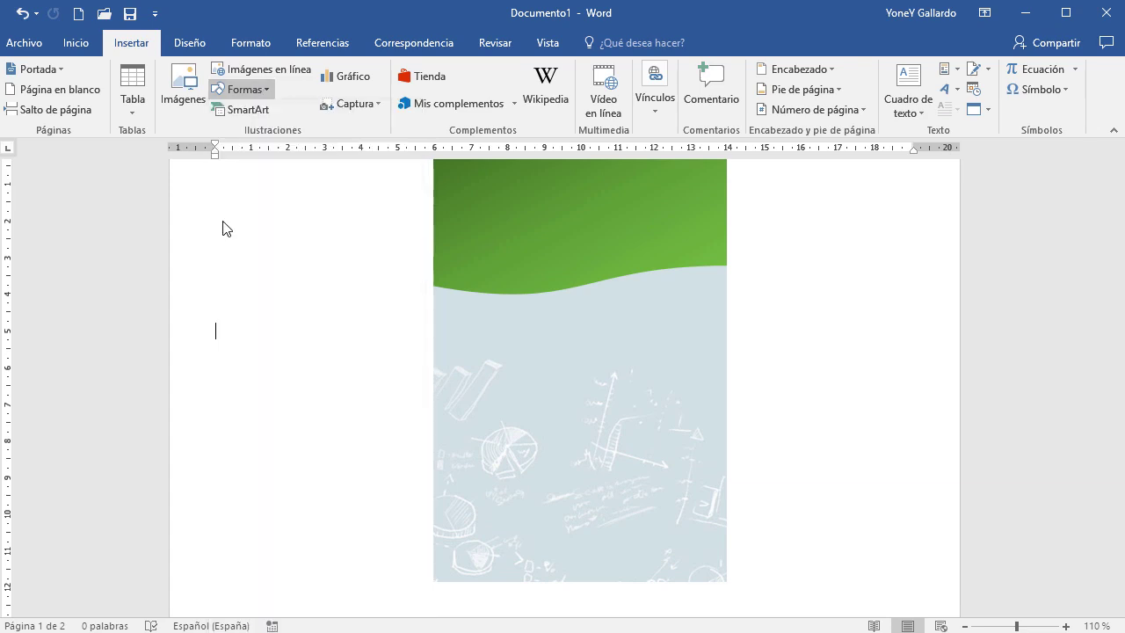
{"action": "mouse_move", "coordinate": [433, 338]}
{"action": "left_mouse_down"}
{"action": "mouse_move", "coordinate": [486, 354]}
{"action": "mouse_move", "coordinate": [728, 375]}
{"action": "left_mouse_up"}
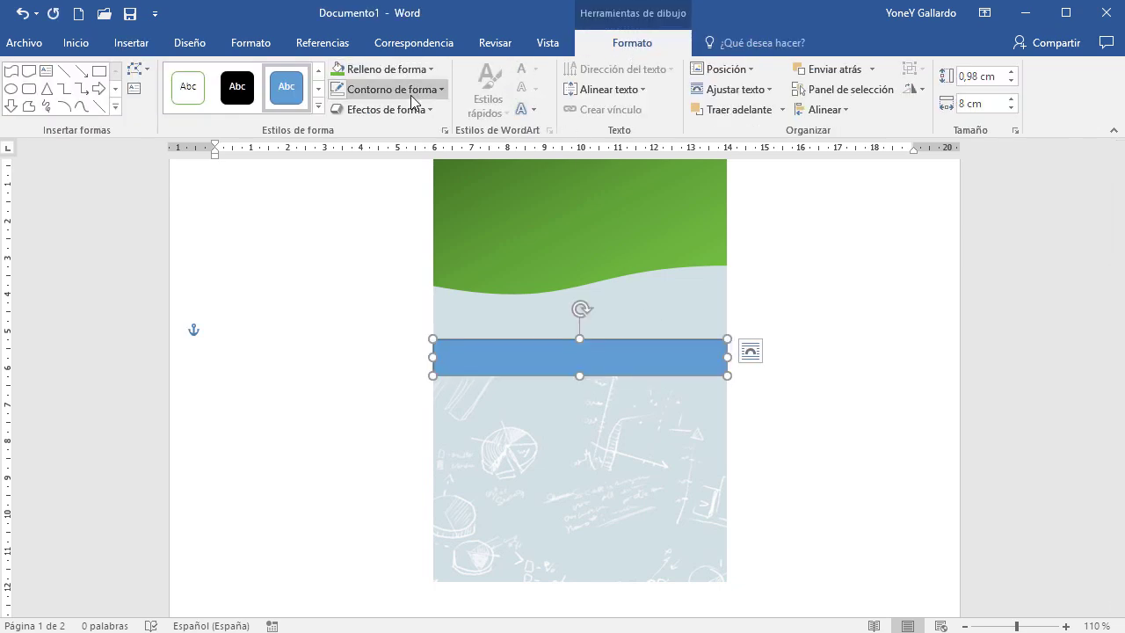
Remove the rectangle's outline and fill it with a dark green gradient
{"action": "left_click", "coordinate": [411, 92]}
{"action": "left_click", "coordinate": [377, 246]}
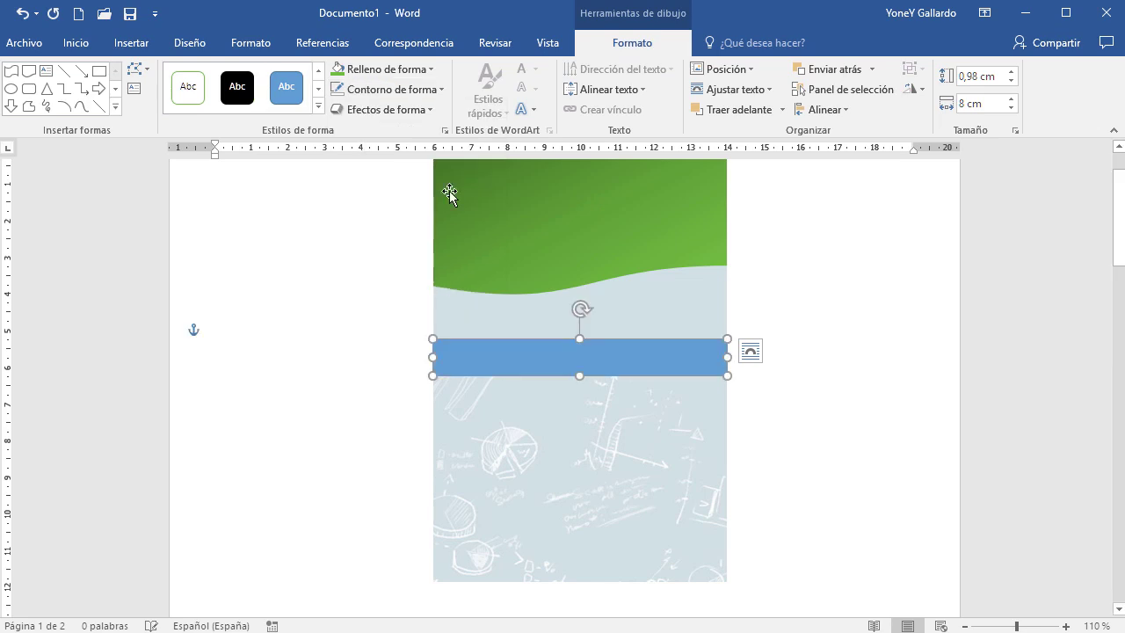
{"action": "left_click", "coordinate": [414, 69]}
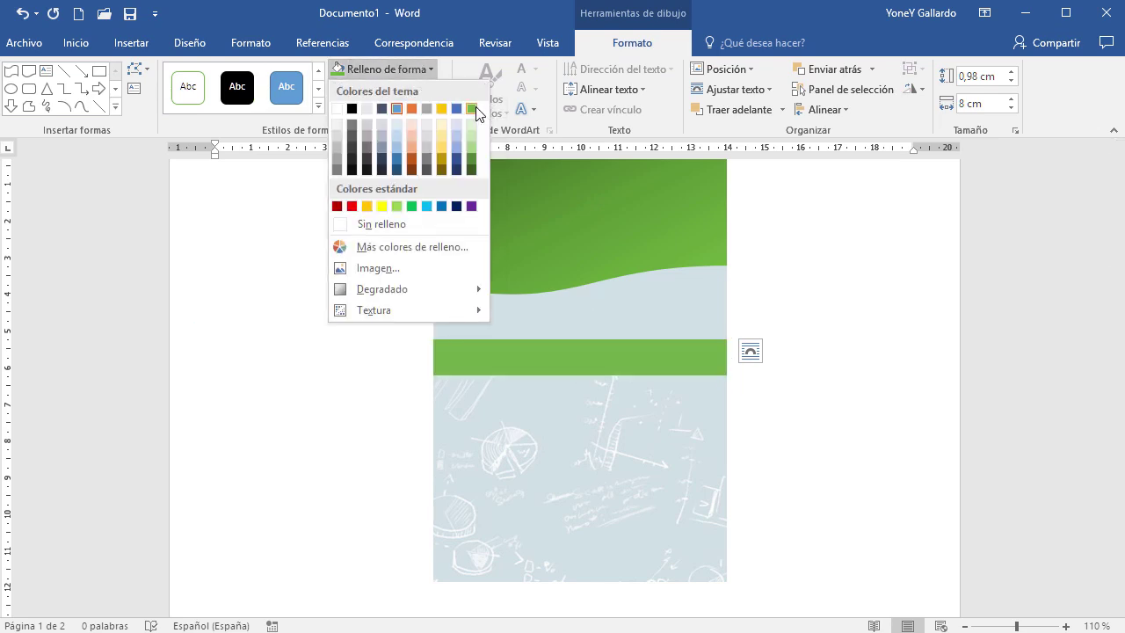
{"action": "left_click", "coordinate": [471, 108]}
{"action": "left_click", "coordinate": [427, 68]}
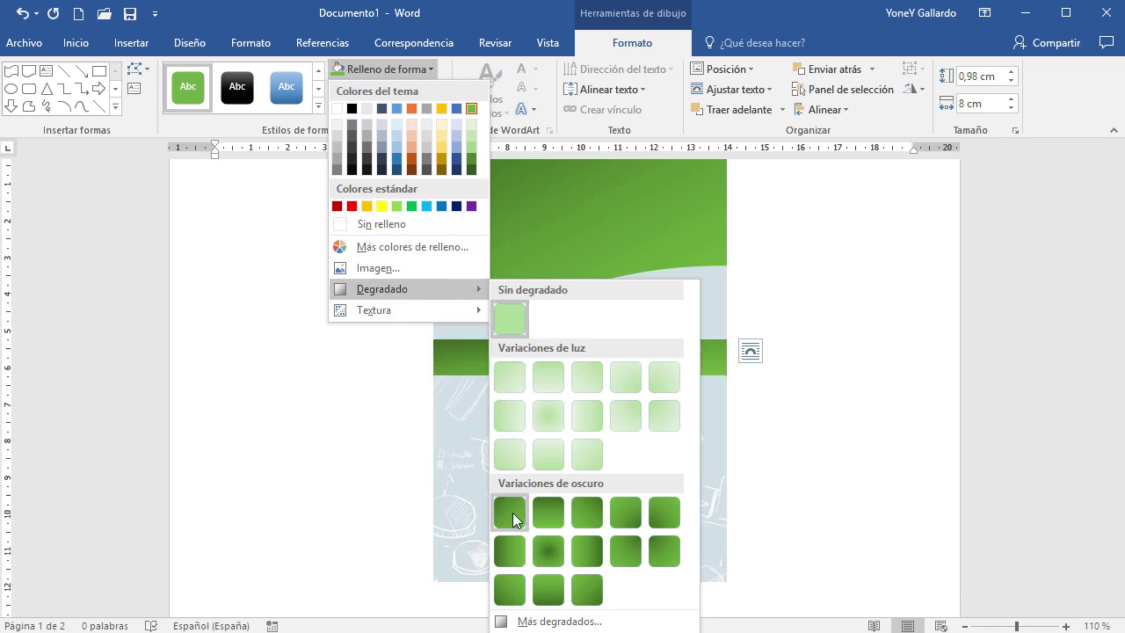
{"action": "left_click", "coordinate": [510, 513]}
{"action": "left_click", "coordinate": [661, 381]}
Move the green bar lower on the card and make it taller
{"action": "scroll", "coordinate": [666, 274], "scroll_direction": "up", "scroll_amount": 2}
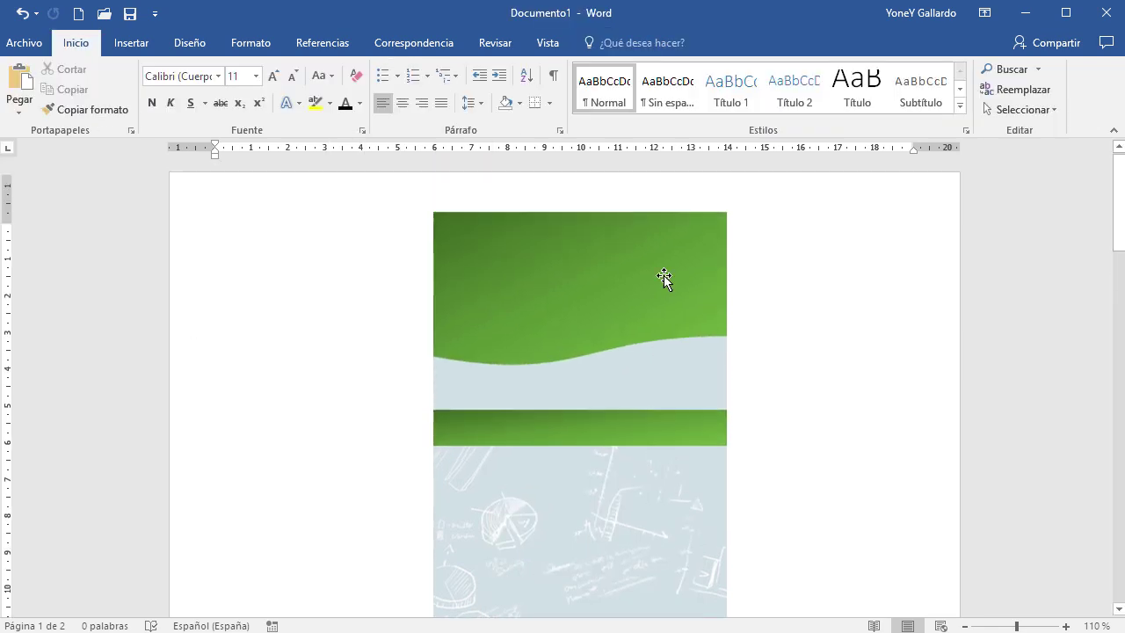
{"action": "scroll", "coordinate": [658, 350], "scroll_direction": "down", "scroll_amount": 2}
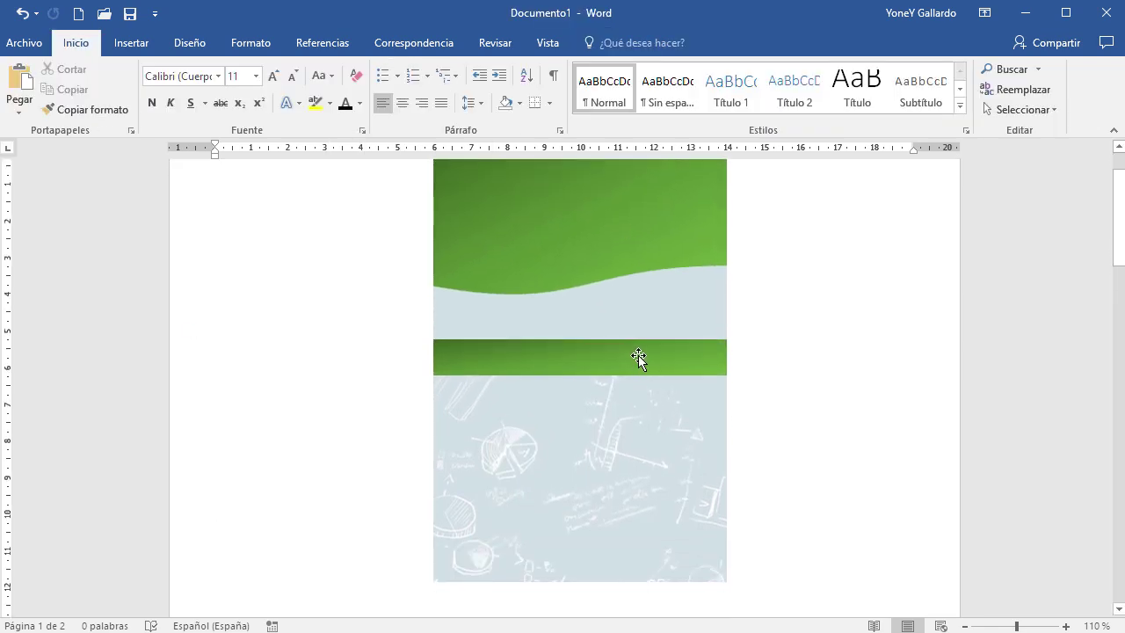
{"action": "left_click", "coordinate": [642, 352]}
{"action": "left_click_drag", "start_coordinate": [673, 352], "coordinate": [673, 394]}
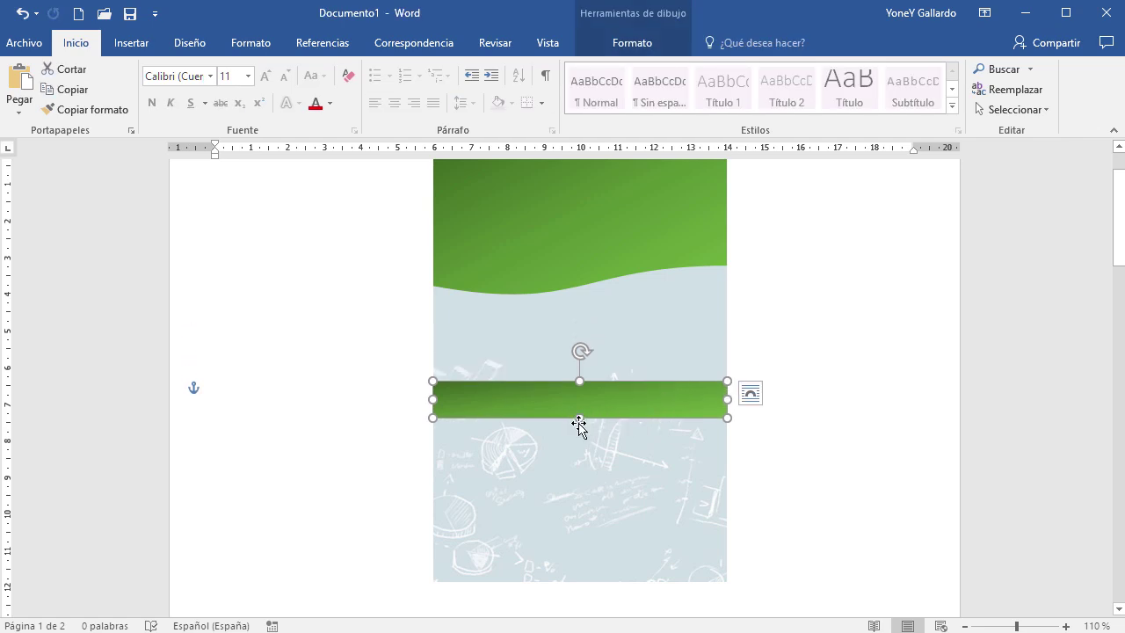
{"action": "left_click_drag", "start_coordinate": [579, 418], "coordinate": [580, 458]}
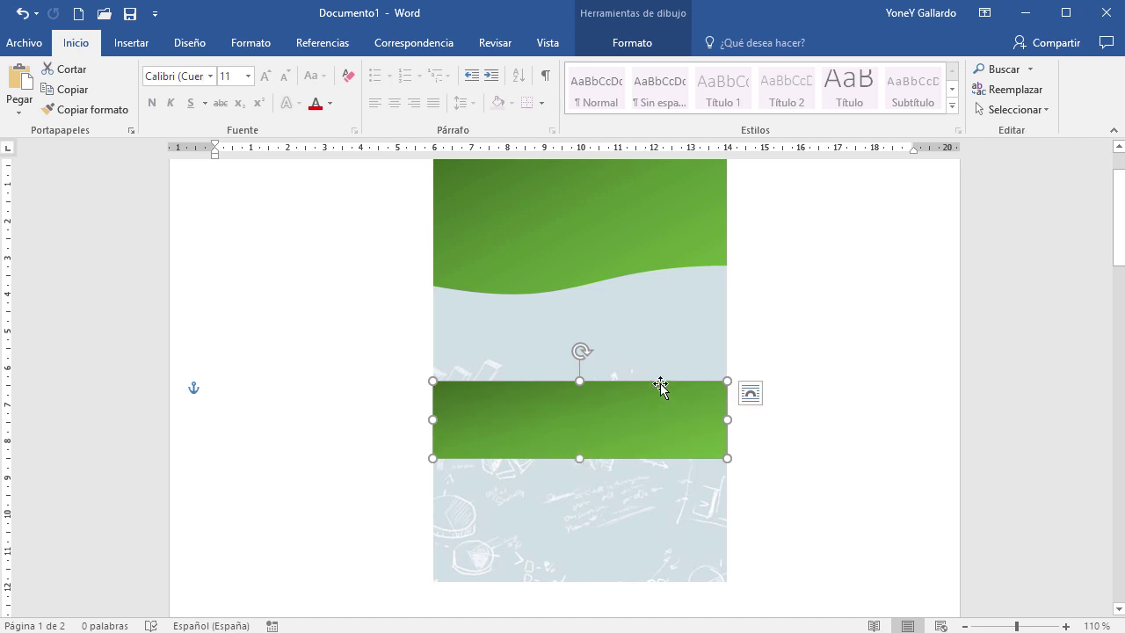
{"action": "left_click_drag", "start_coordinate": [660, 391], "coordinate": [661, 407]}
{"action": "left_click", "coordinate": [888, 406]}
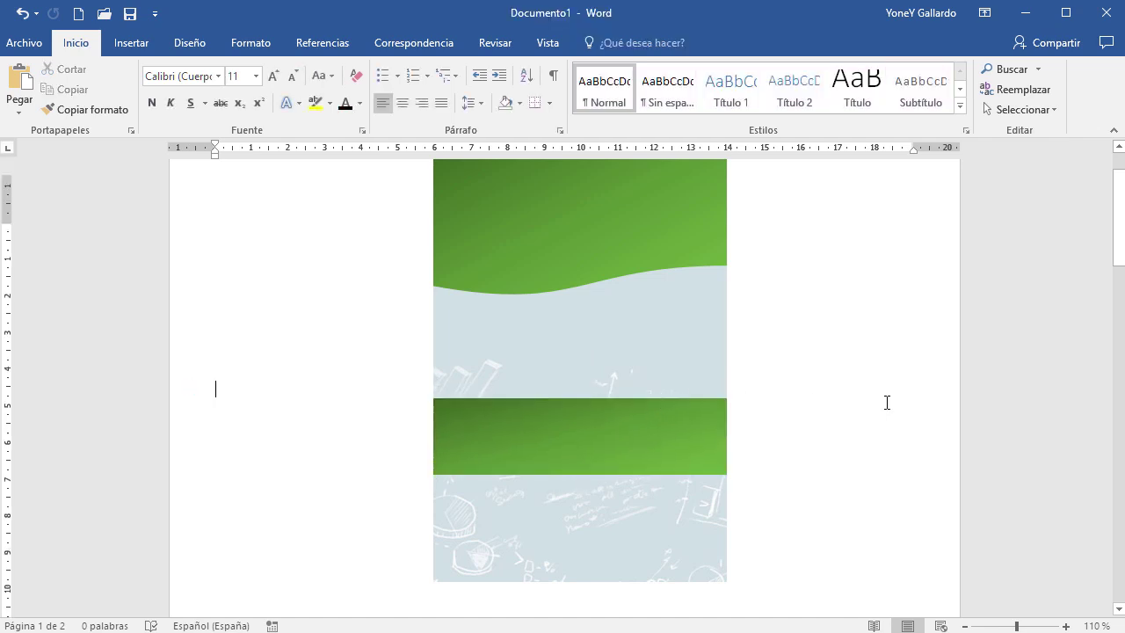
{"action": "scroll", "coordinate": [632, 293], "scroll_direction": "up", "scroll_amount": 2}
Draw a rounded terminator pill shape near the top of the green header
{"action": "scroll", "coordinate": [823, 391], "scroll_direction": "up", "scroll_amount": 4}
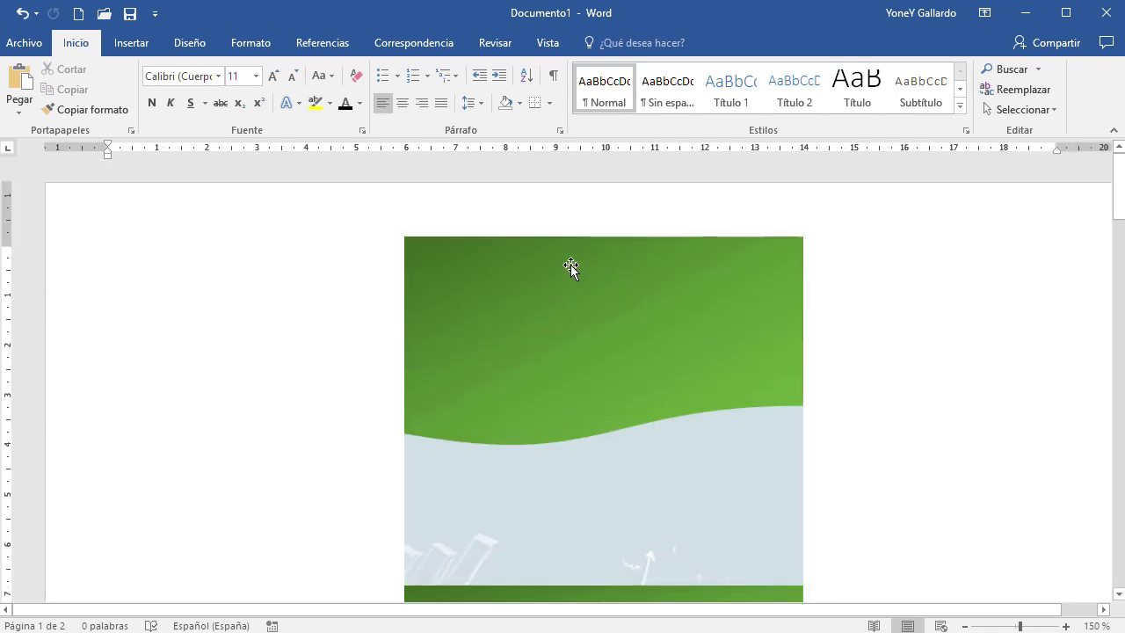
{"action": "left_click", "coordinate": [138, 48]}
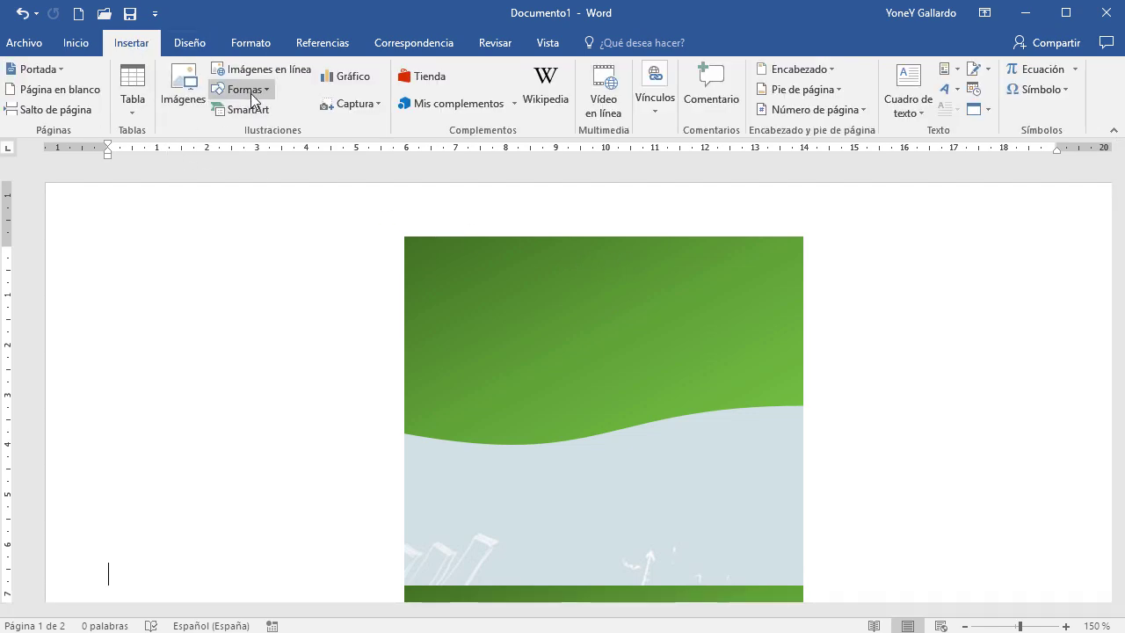
{"action": "left_click", "coordinate": [250, 91]}
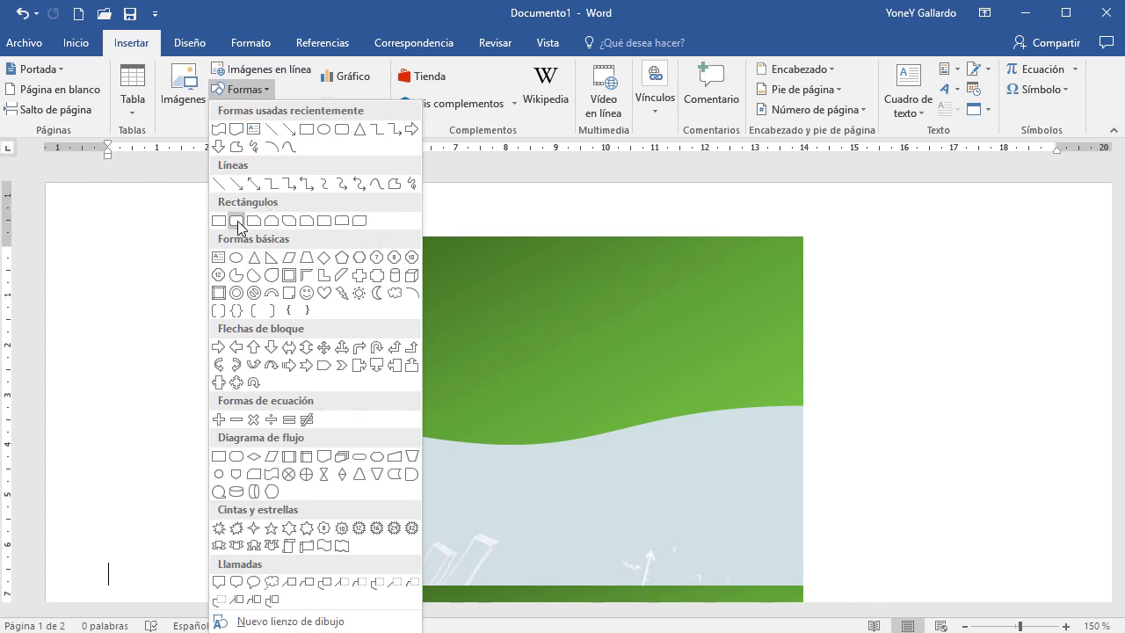
{"action": "left_click", "coordinate": [359, 464]}
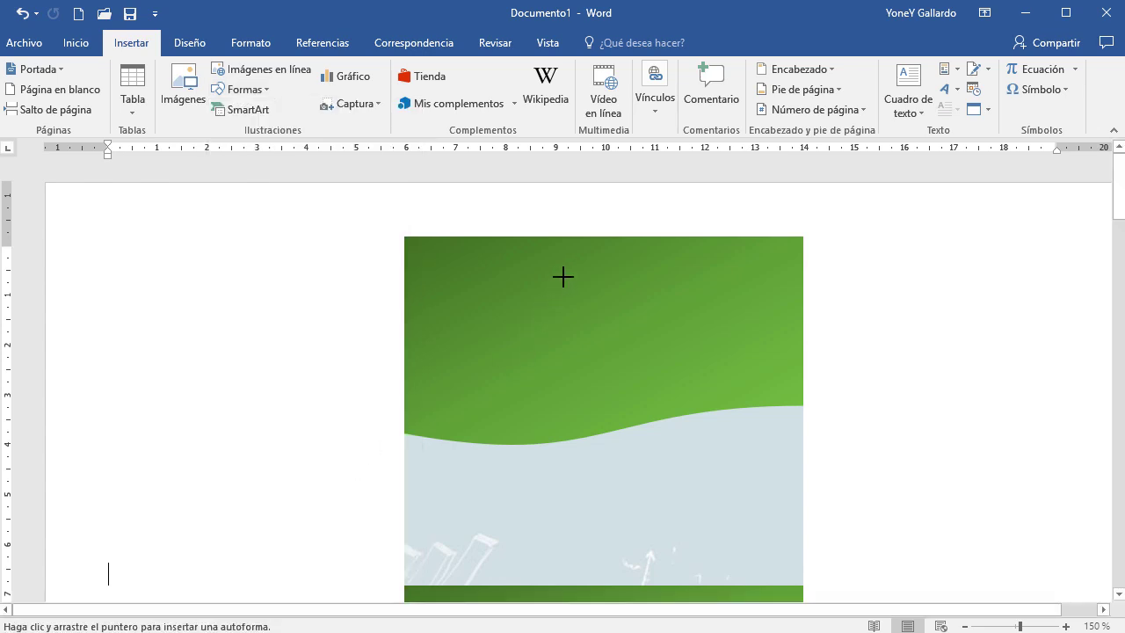
{"action": "mouse_move", "coordinate": [550, 264]}
{"action": "left_mouse_down"}
{"action": "mouse_move", "coordinate": [590, 281]}
{"action": "mouse_move", "coordinate": [675, 288]}
{"action": "mouse_move", "coordinate": [610, 298]}
{"action": "left_mouse_up"}
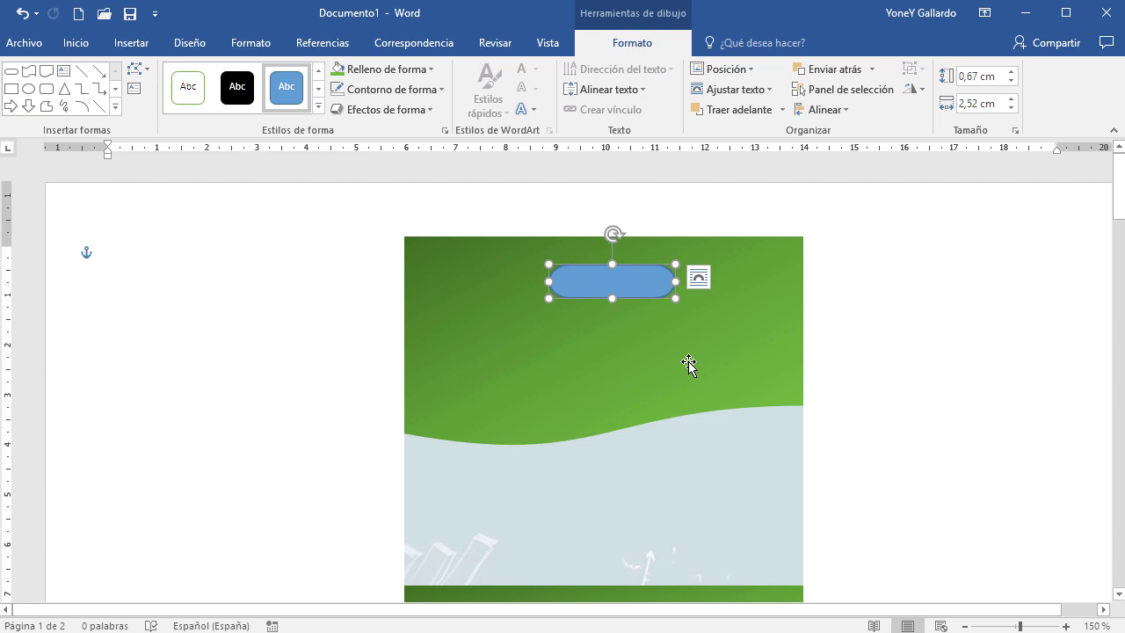
Select the blue pill shape and bring up the Formato tools
{"action": "scroll", "coordinate": [682, 371], "scroll_direction": "up", "scroll_amount": 4, "text": "ctrl"}
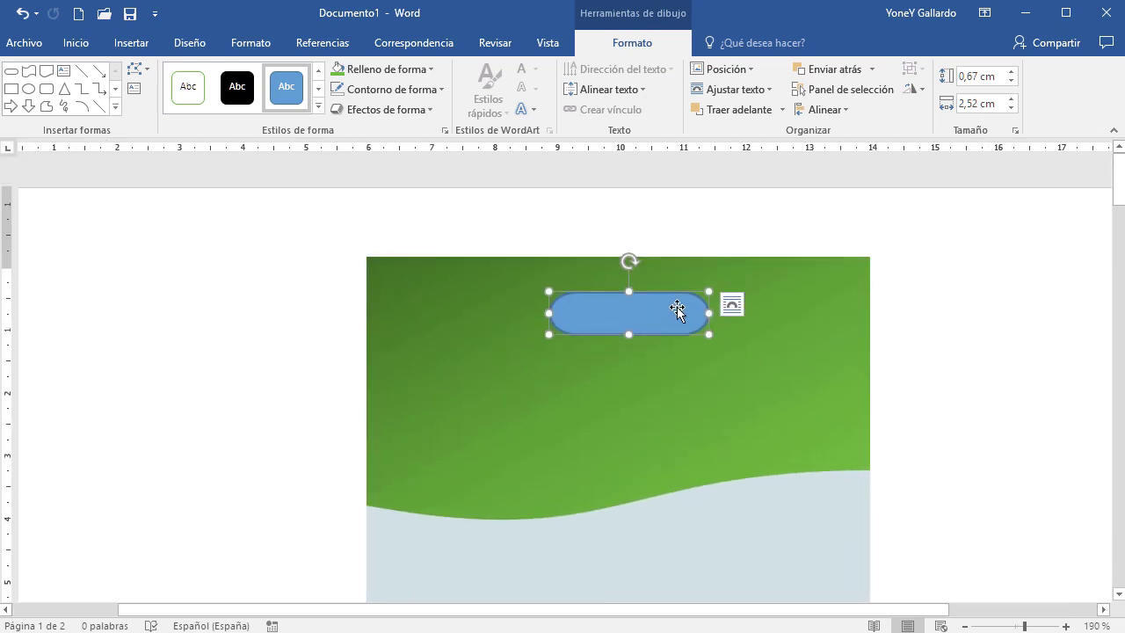
{"action": "left_click", "coordinate": [633, 261]}
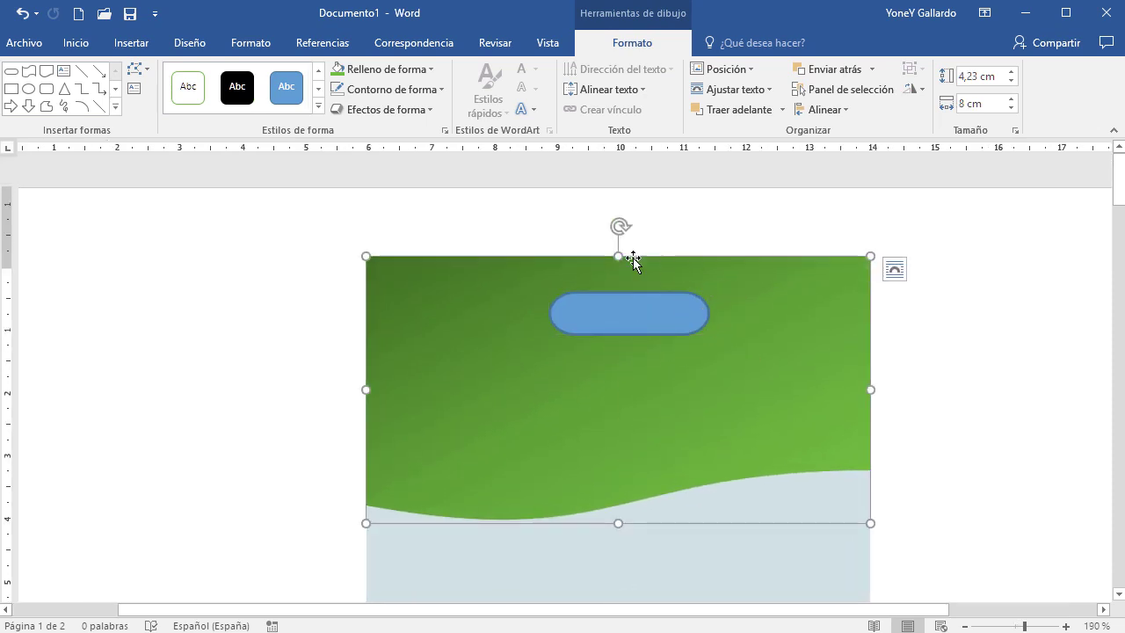
{"action": "left_click", "coordinate": [648, 290]}
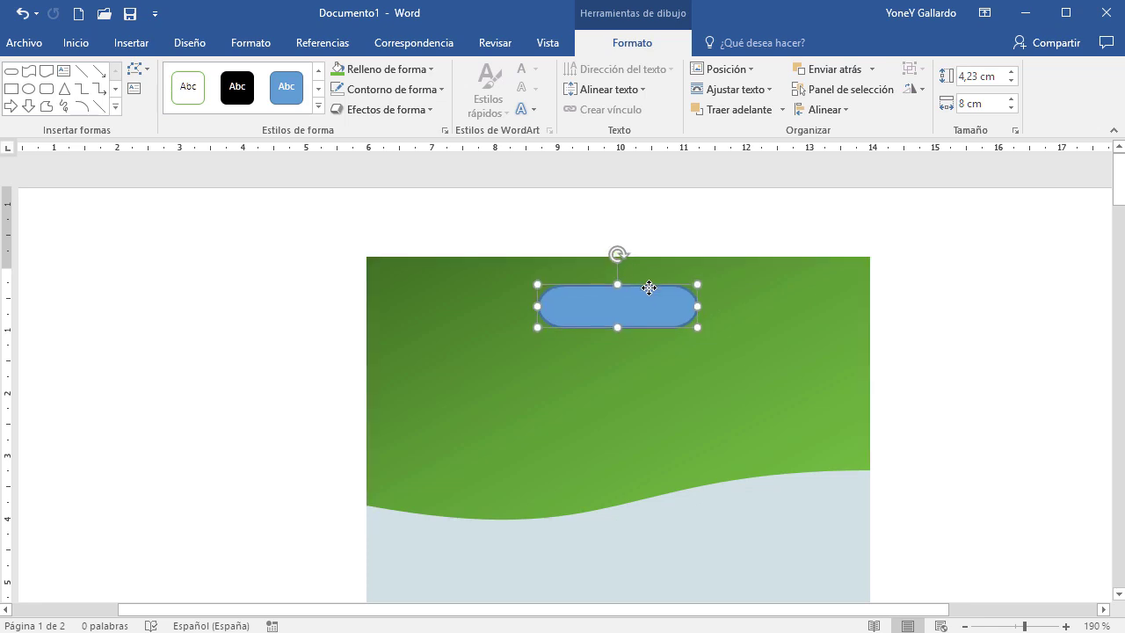
{"action": "left_click", "coordinate": [783, 266]}
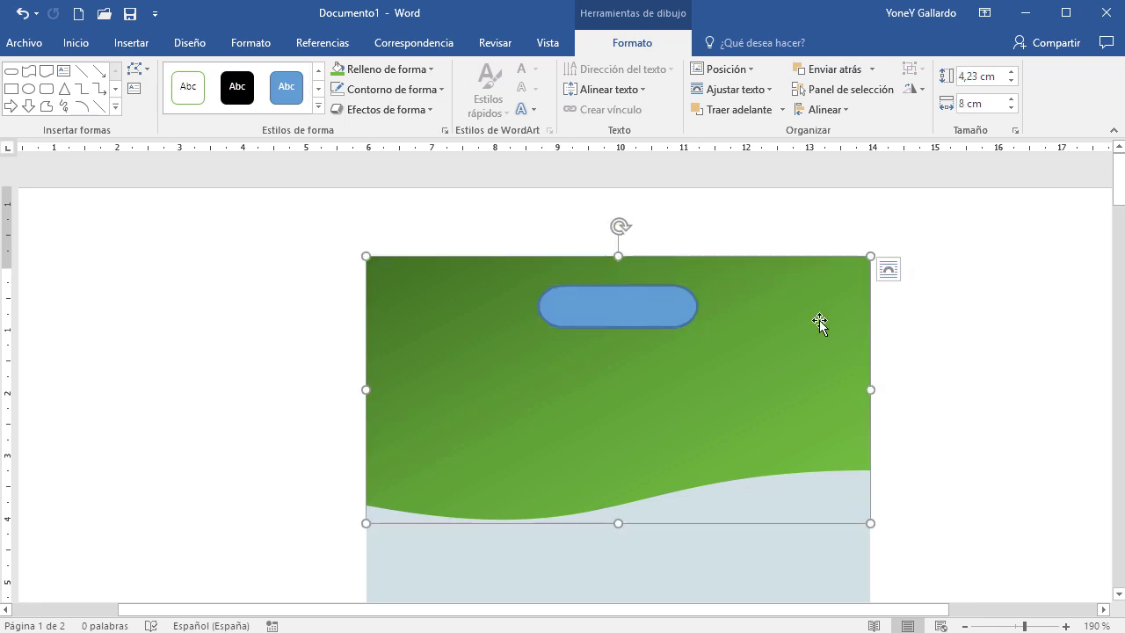
{"action": "left_click", "coordinate": [675, 288], "text": "shift"}
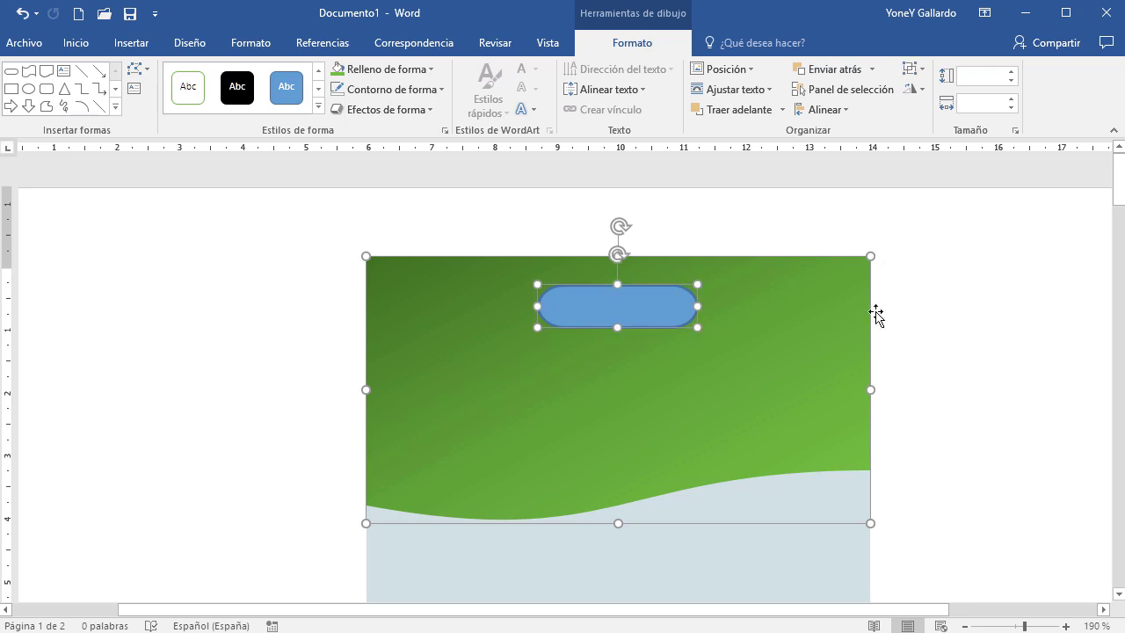
{"action": "left_click", "coordinate": [949, 345]}
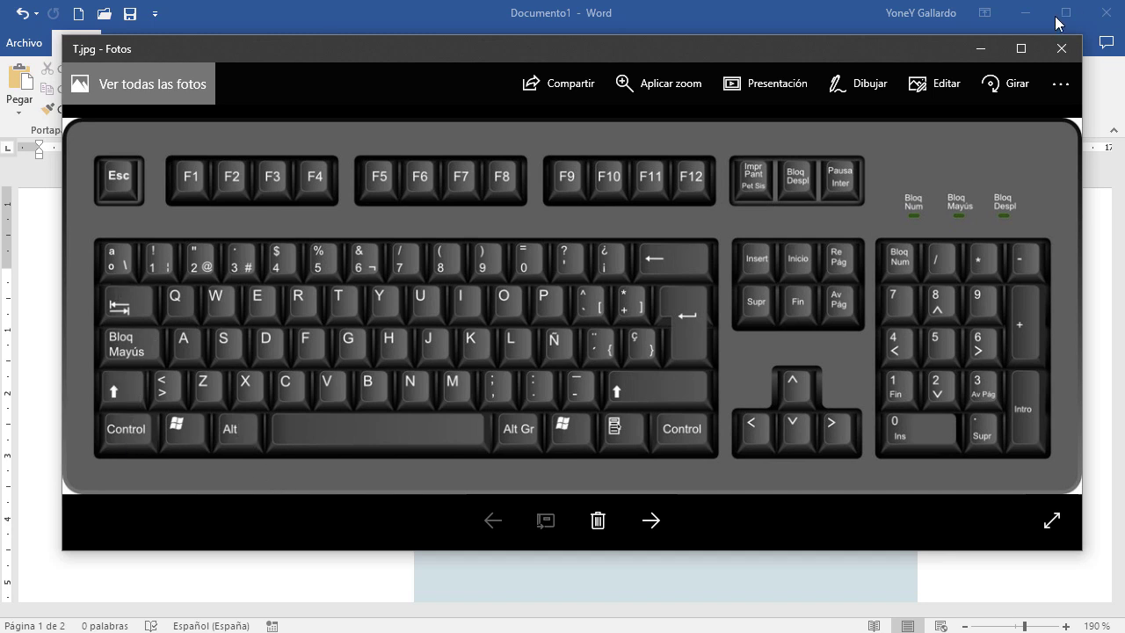
{"action": "left_click", "coordinate": [981, 48]}
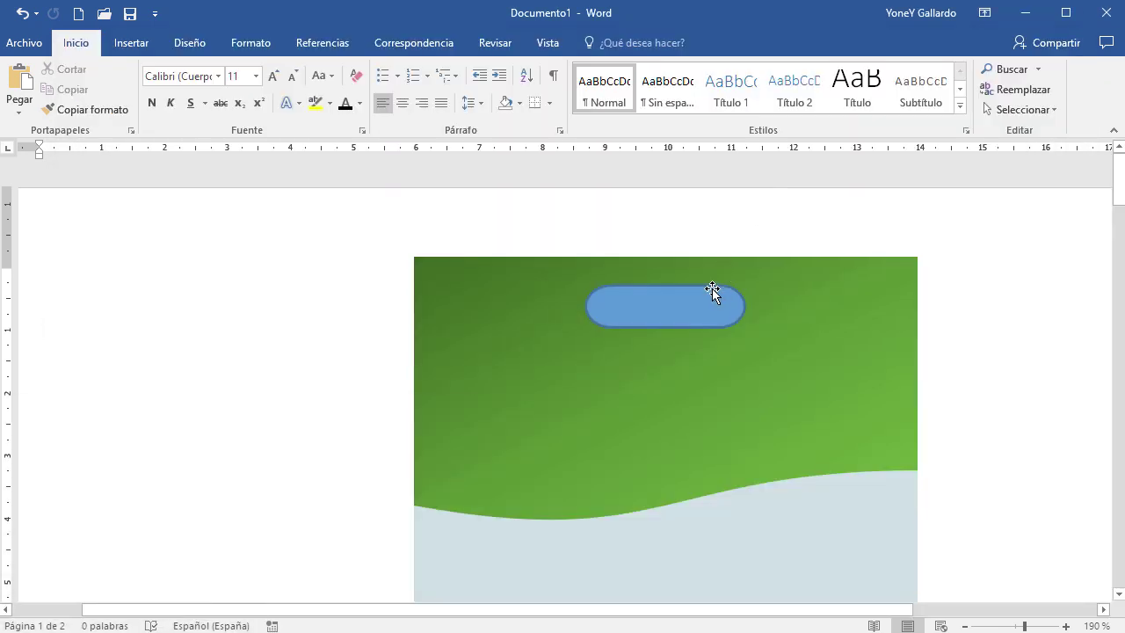
{"action": "left_click", "coordinate": [713, 290]}
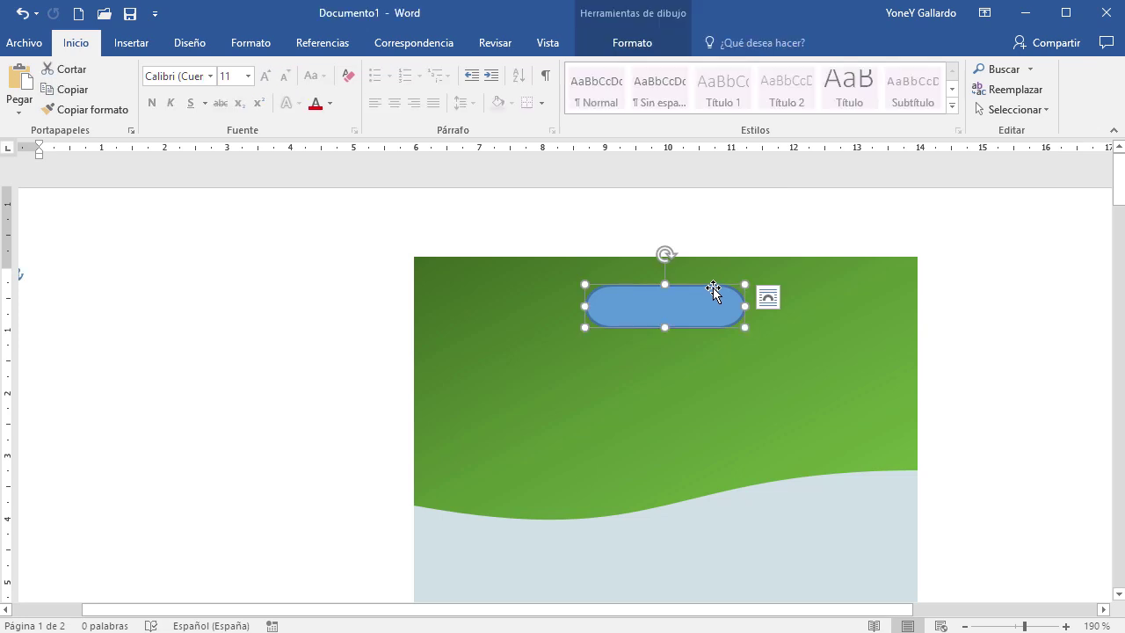
{"action": "left_click", "coordinate": [628, 44]}
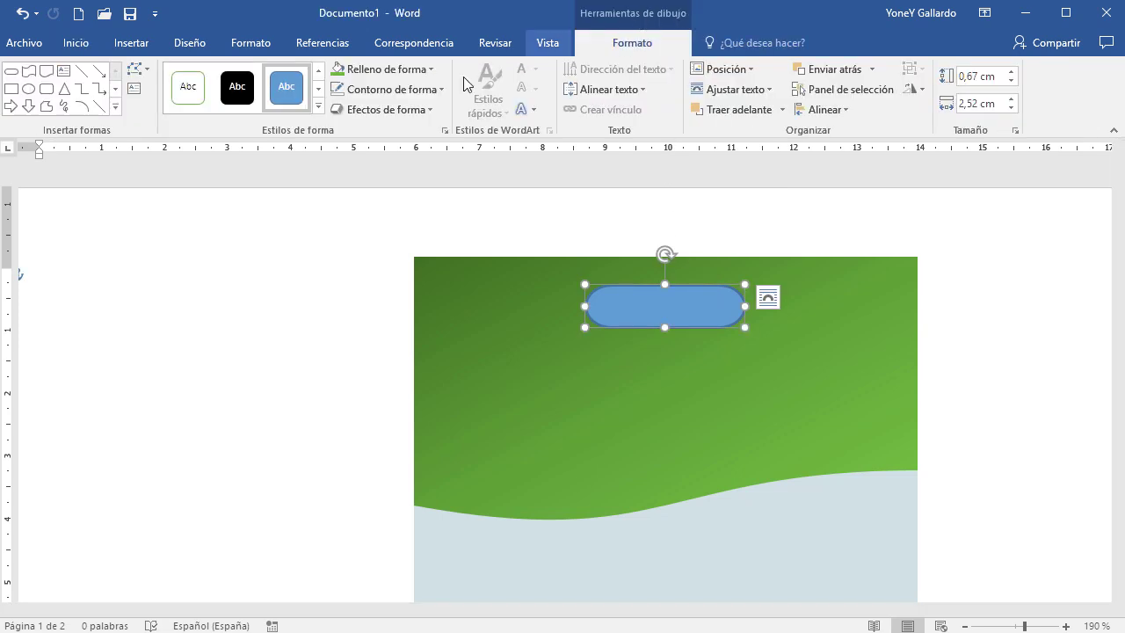
Set the pill to Sin contorno and fill it solid white
{"action": "left_click", "coordinate": [393, 89]}
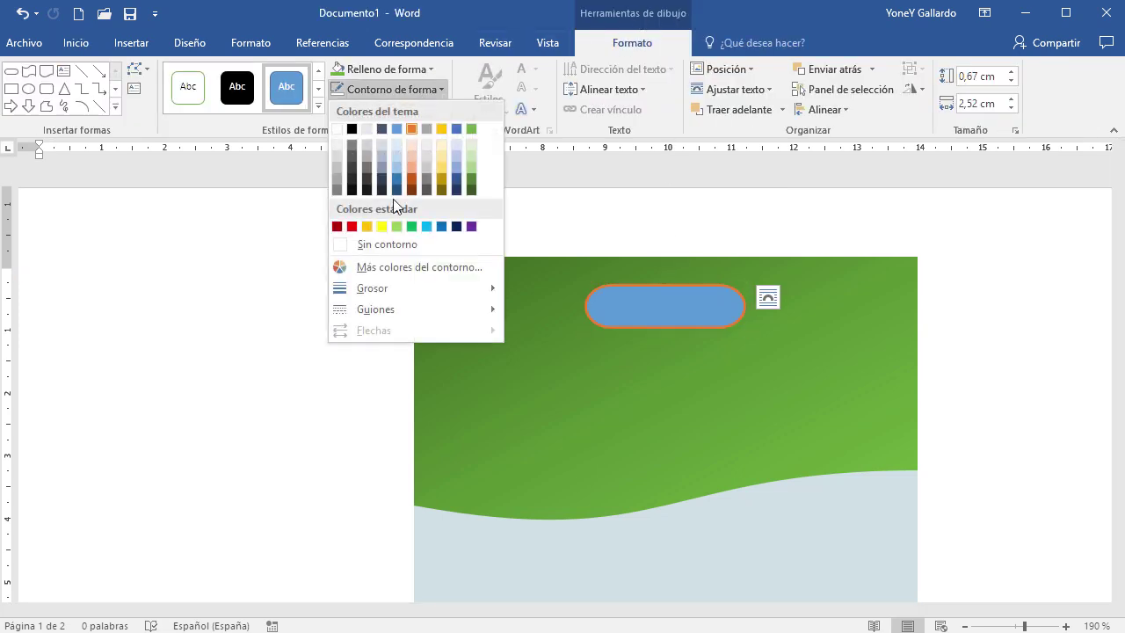
{"action": "left_click", "coordinate": [392, 243]}
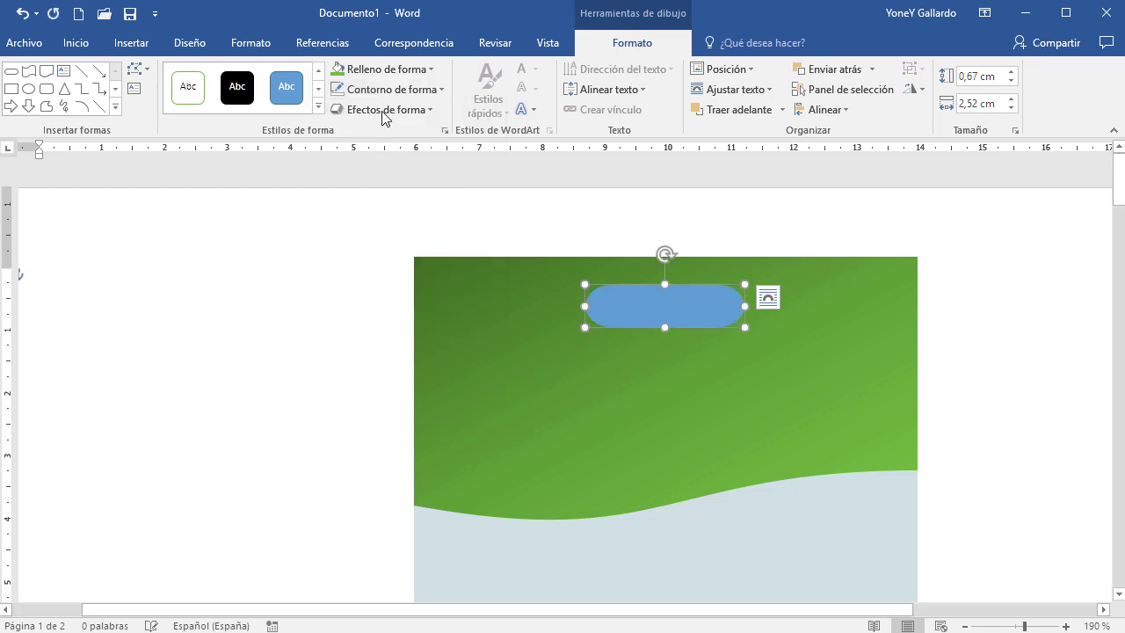
{"action": "left_click", "coordinate": [429, 69]}
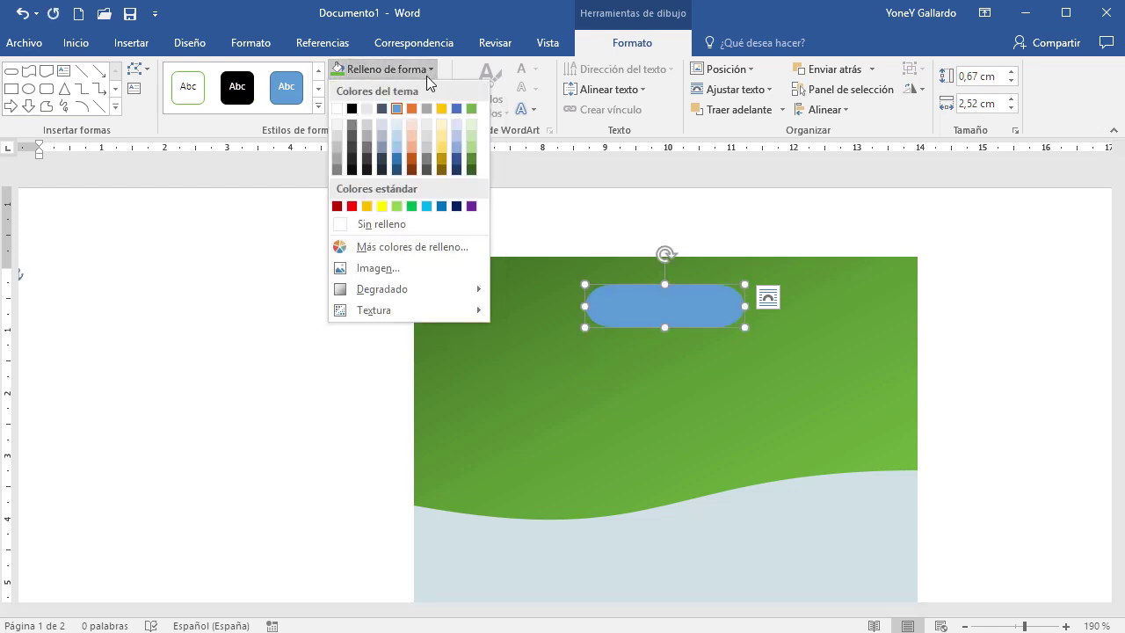
{"action": "left_click", "coordinate": [340, 109]}
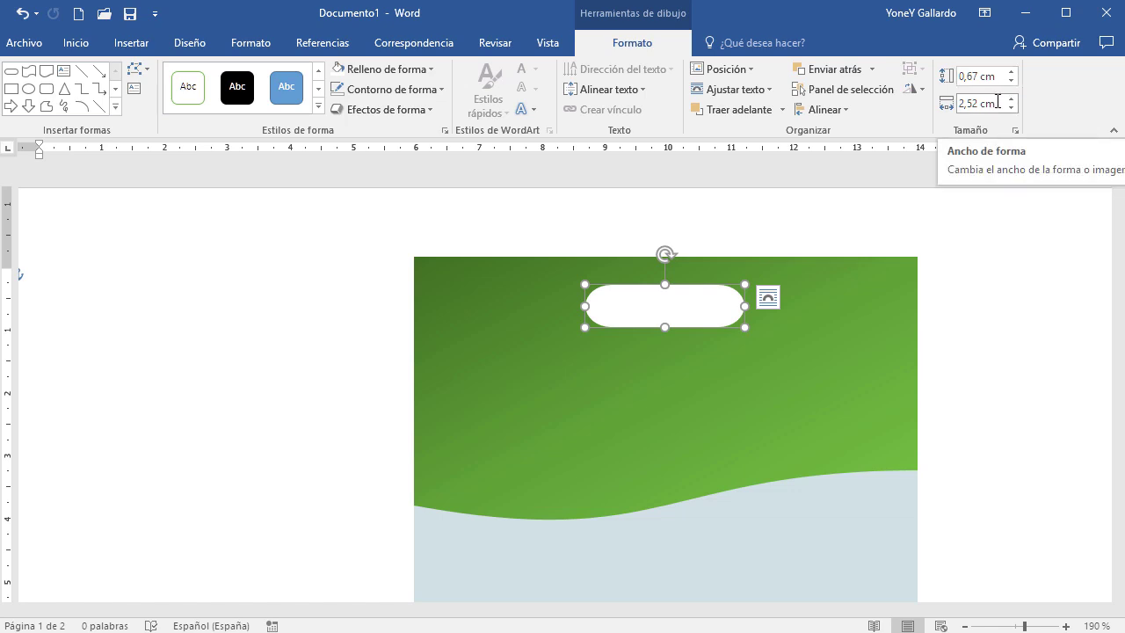
Size the white pill to 3 cm wide by 0,5 cm tall and nudge it slightly left
{"action": "left_click", "coordinate": [879, 361]}
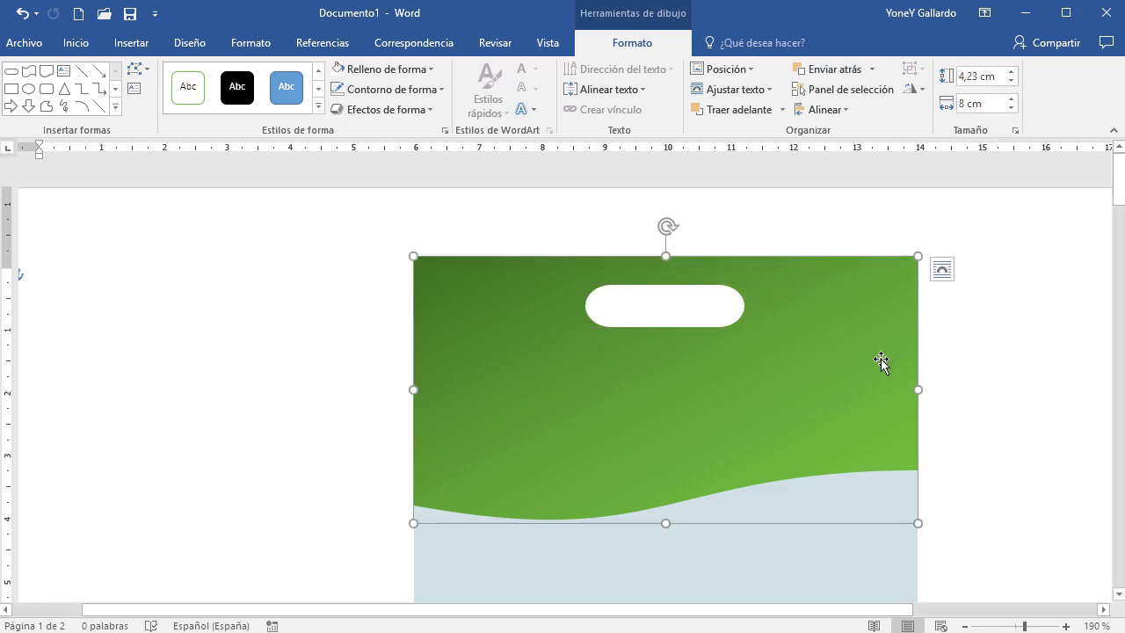
{"action": "left_click", "coordinate": [708, 295]}
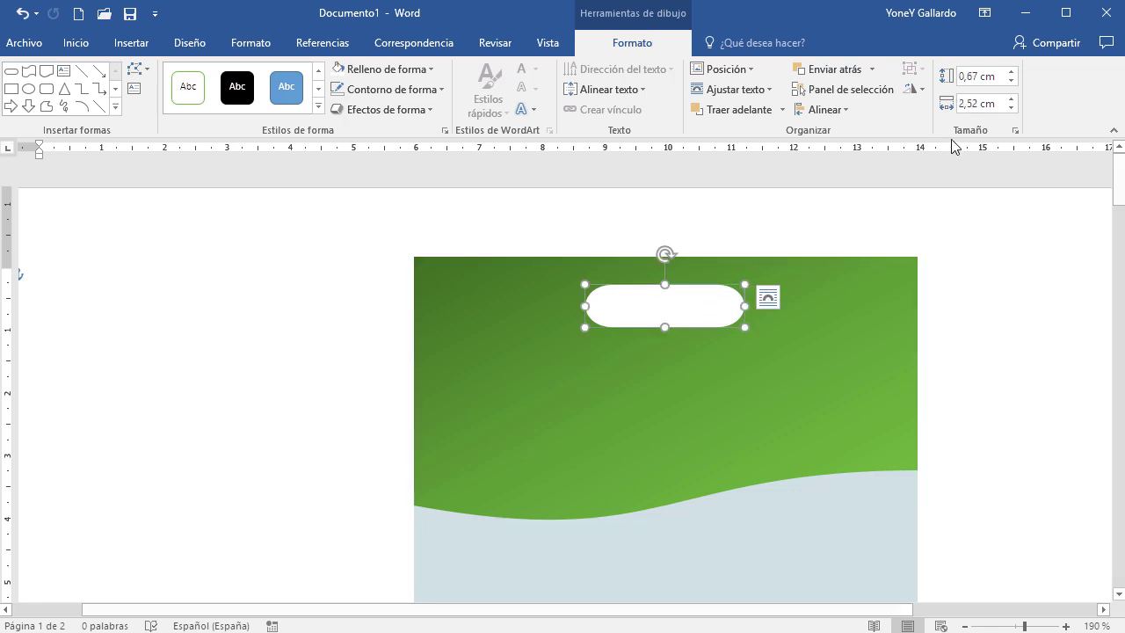
{"action": "left_click", "coordinate": [1002, 103]}
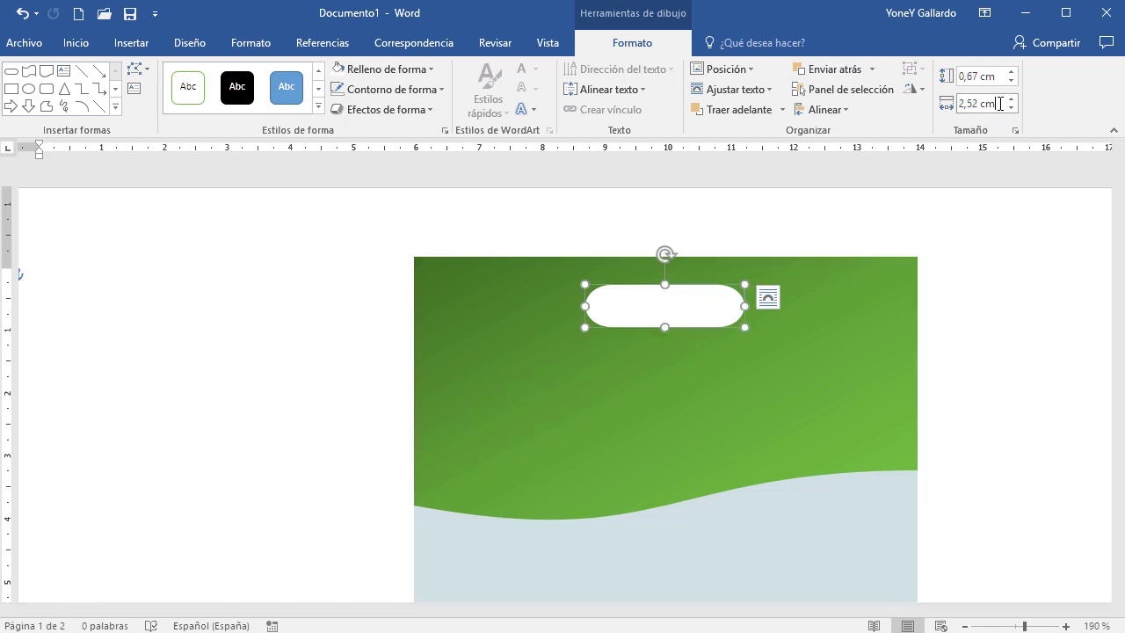
{"action": "left_click_drag", "start_coordinate": [1002, 104], "coordinate": [957, 104]}
{"action": "type", "text": "3"}
{"action": "key", "text": "Return"}
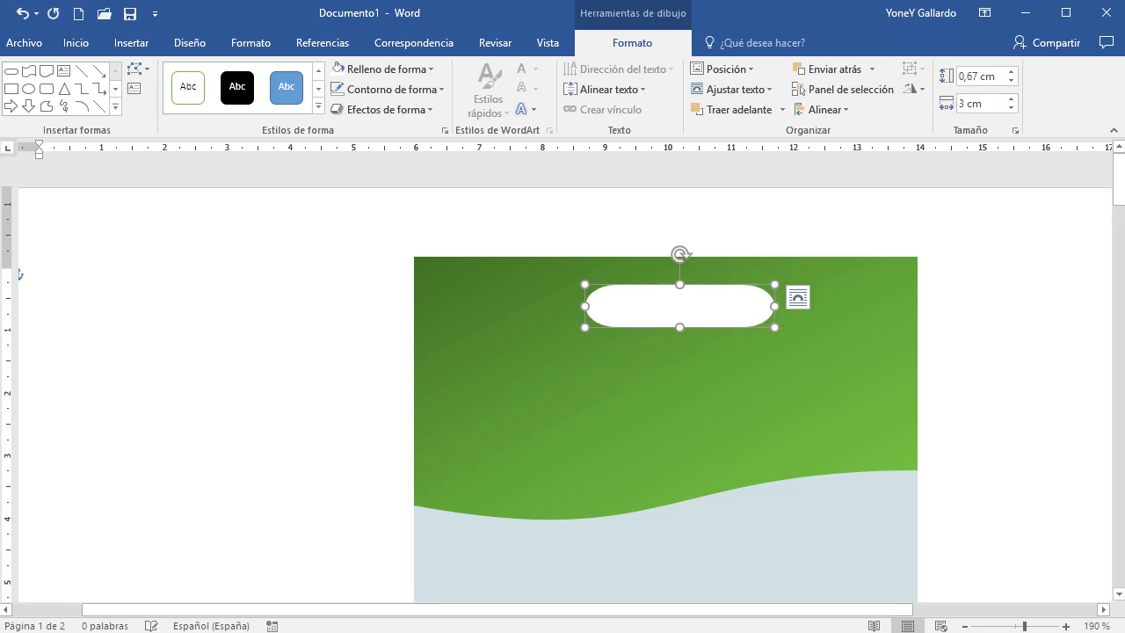
{"action": "left_click", "coordinate": [1012, 80]}
{"action": "left_click", "coordinate": [1012, 80]}
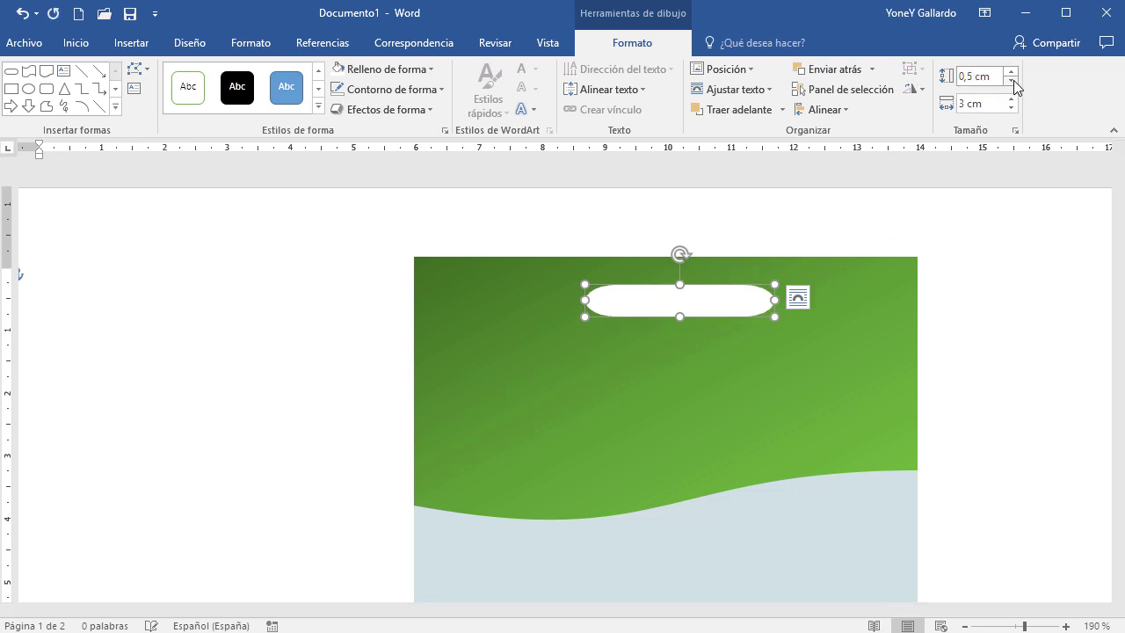
{"action": "left_click", "coordinate": [1012, 80]}
{"action": "left_click", "coordinate": [1011, 80]}
{"action": "left_click", "coordinate": [1011, 74]}
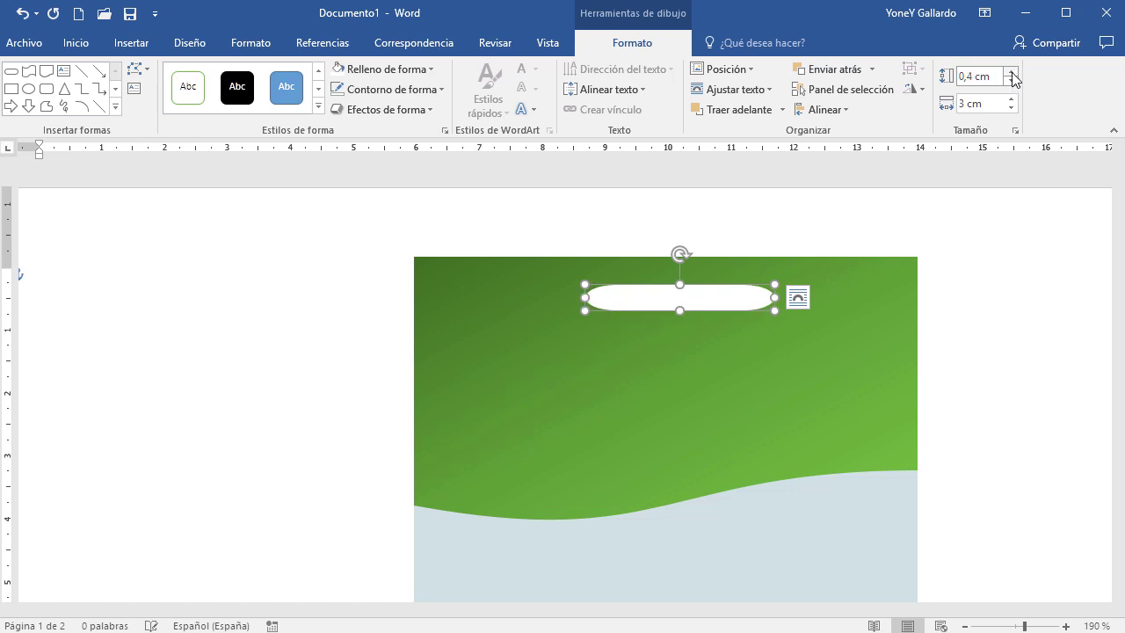
{"action": "left_click", "coordinate": [1012, 74]}
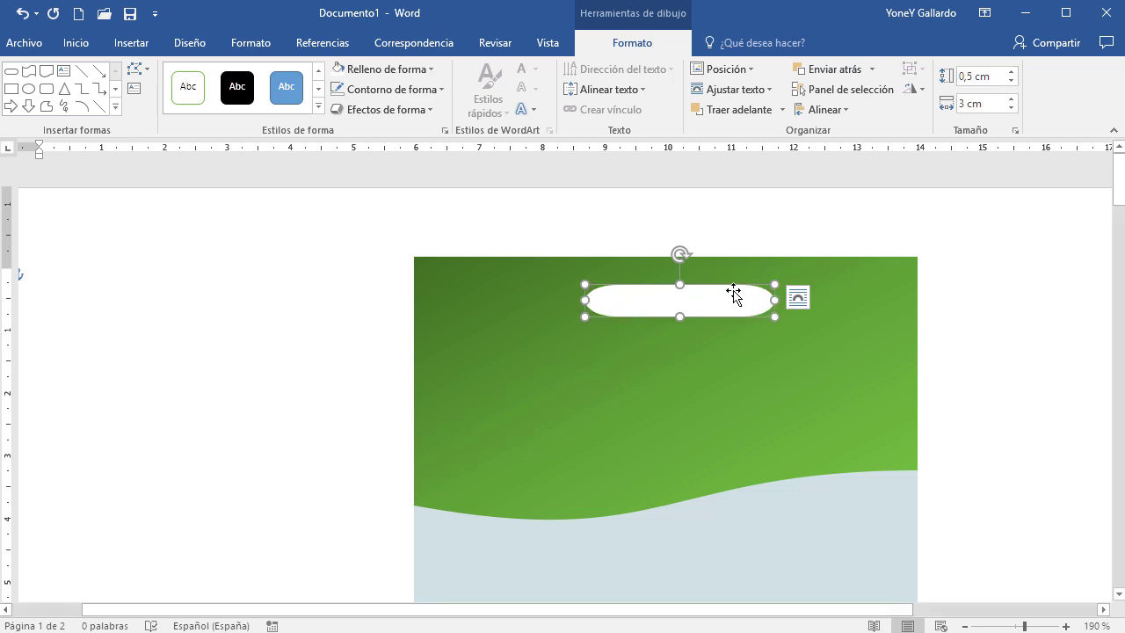
{"action": "left_click_drag", "start_coordinate": [733, 293], "coordinate": [722, 289]}
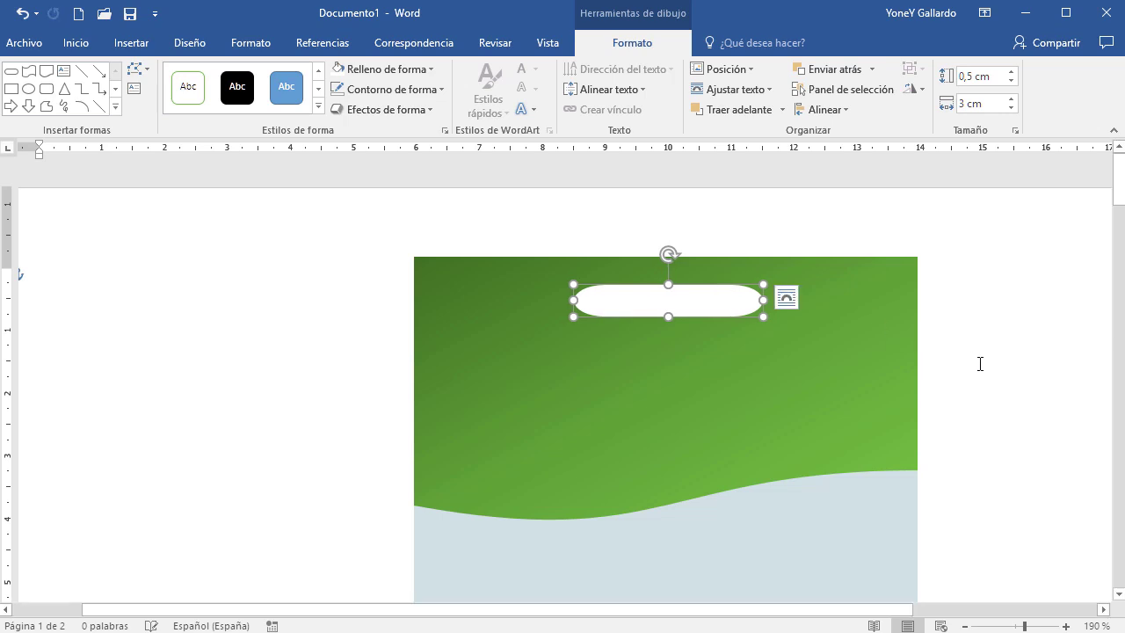
{"action": "left_click", "coordinate": [886, 318]}
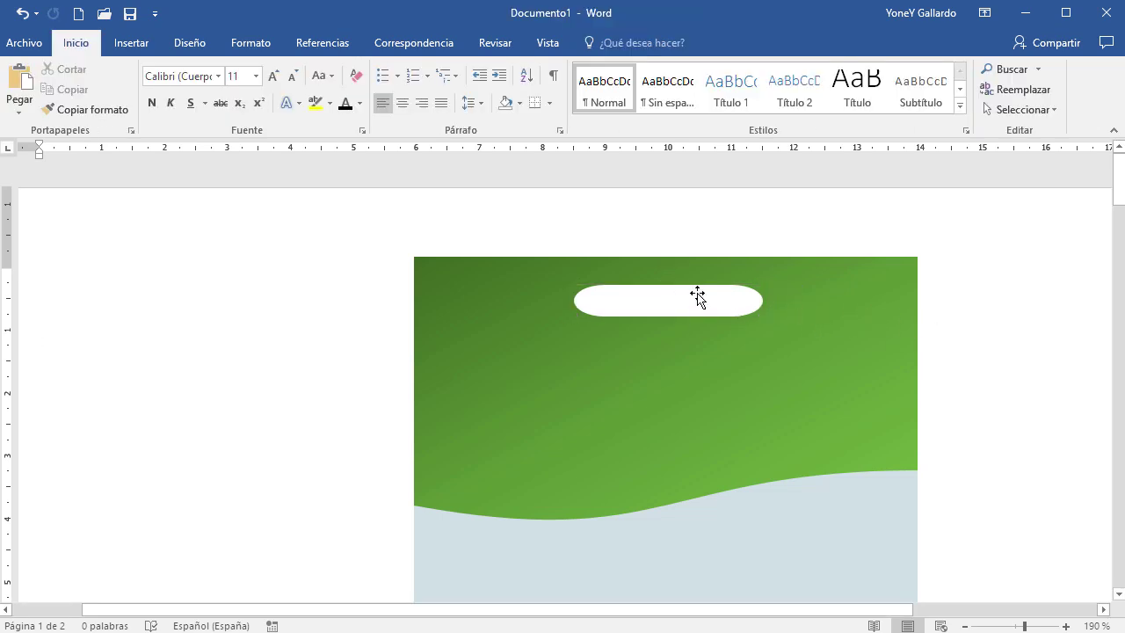
Select the green header with the pill and align the pill to its horizontal centre
{"action": "left_click", "coordinate": [699, 296]}
{"action": "left_click", "coordinate": [920, 336]}
{"action": "left_click", "coordinate": [886, 278]}
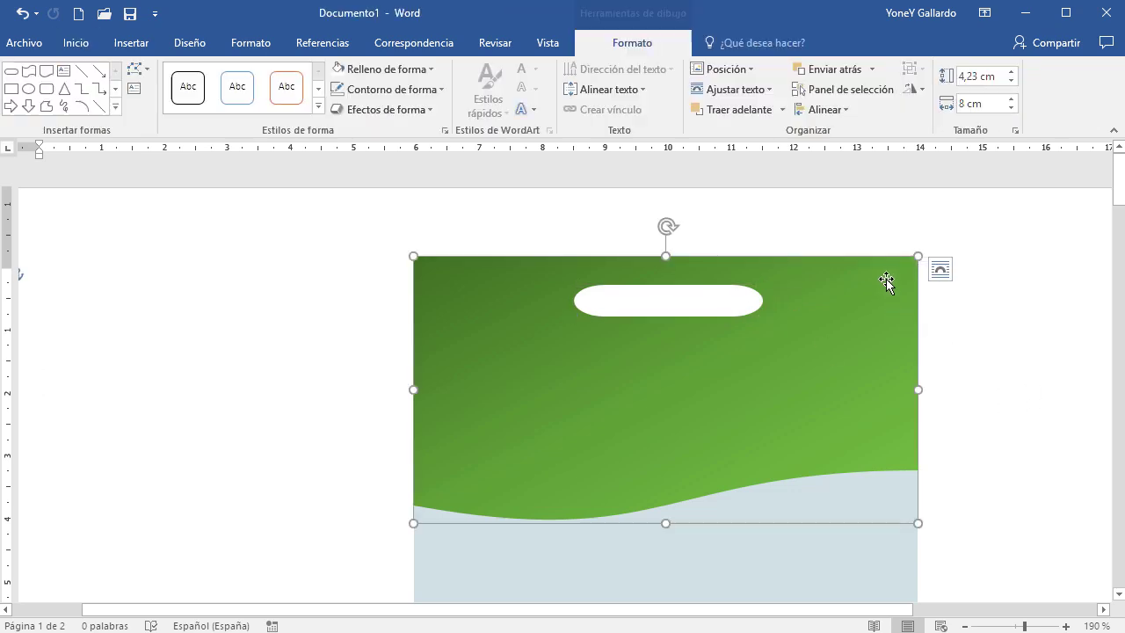
{"action": "left_click", "coordinate": [707, 300]}
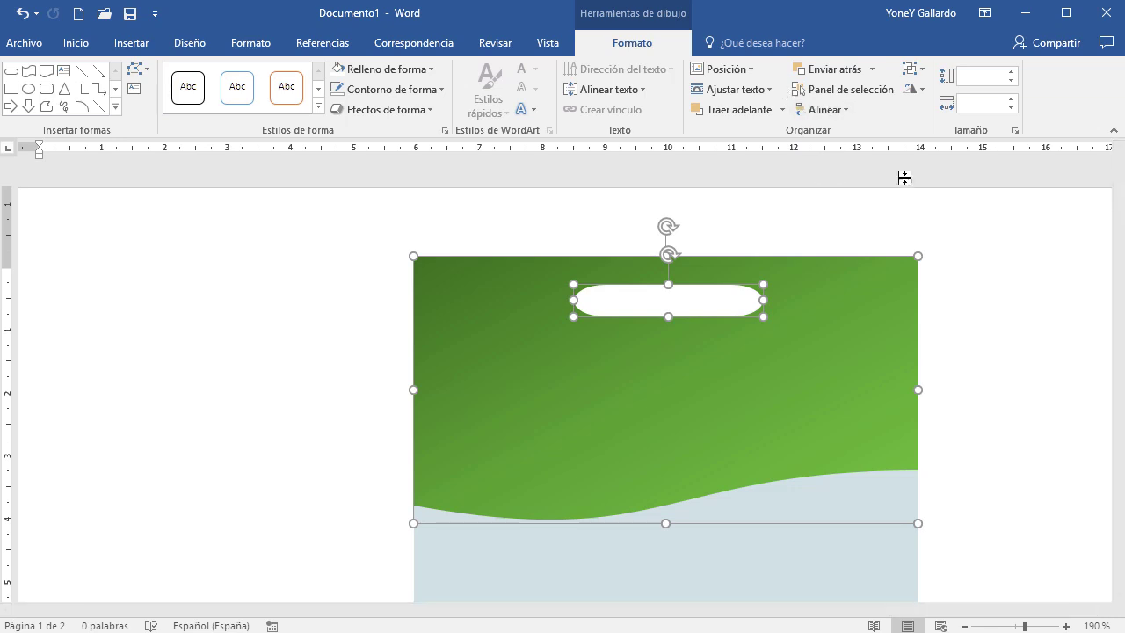
{"action": "left_click", "coordinate": [845, 110]}
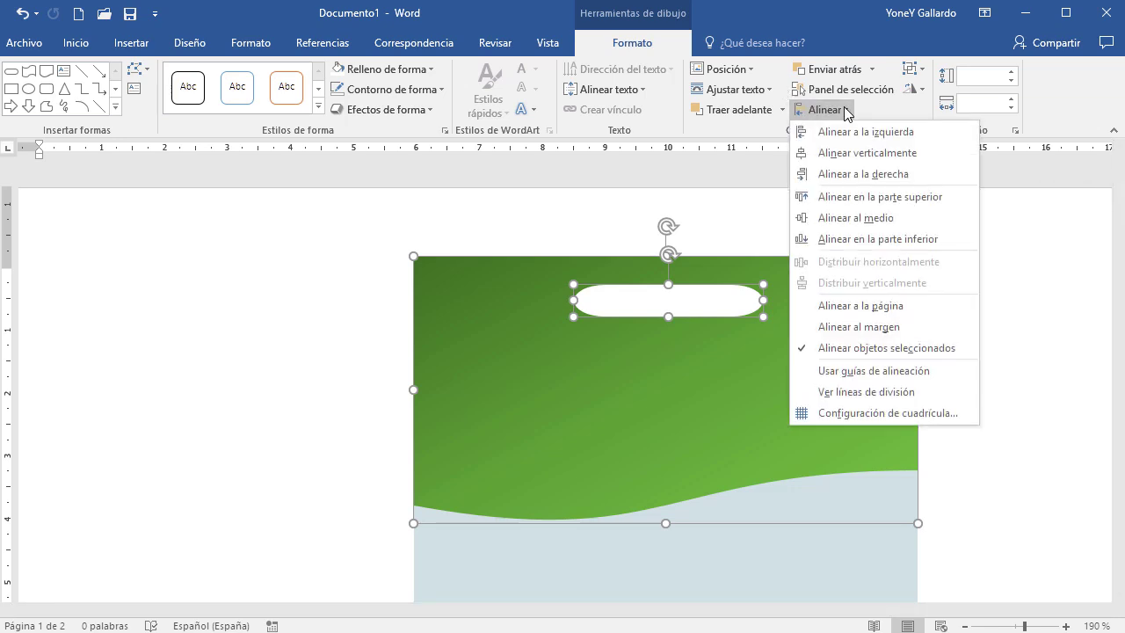
{"action": "left_click", "coordinate": [886, 155]}
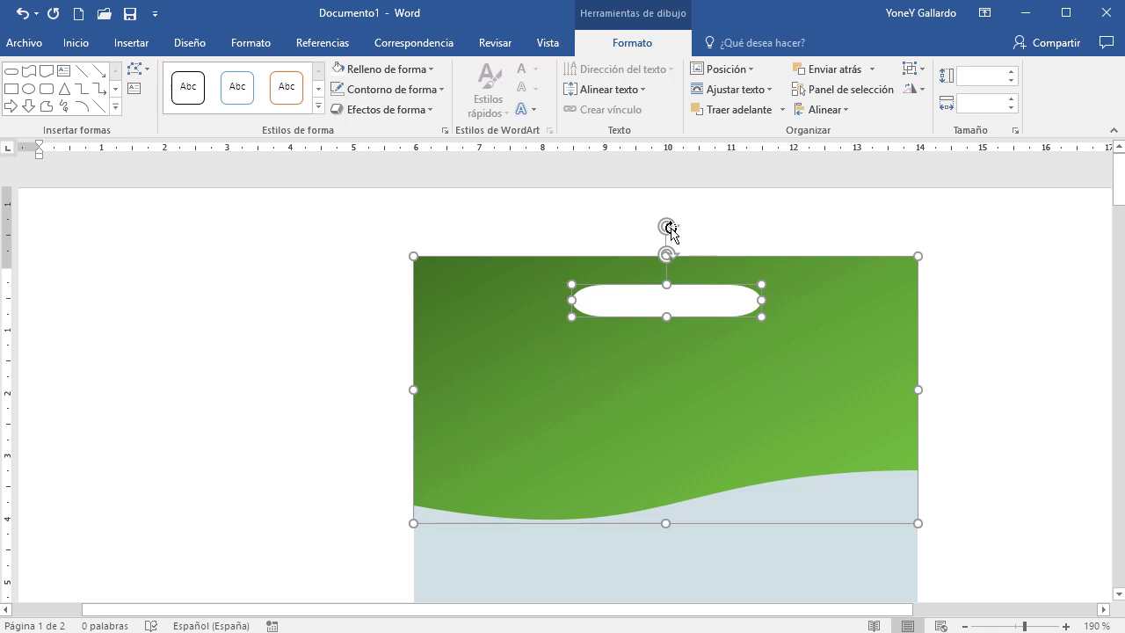
{"action": "left_click", "coordinate": [1035, 393]}
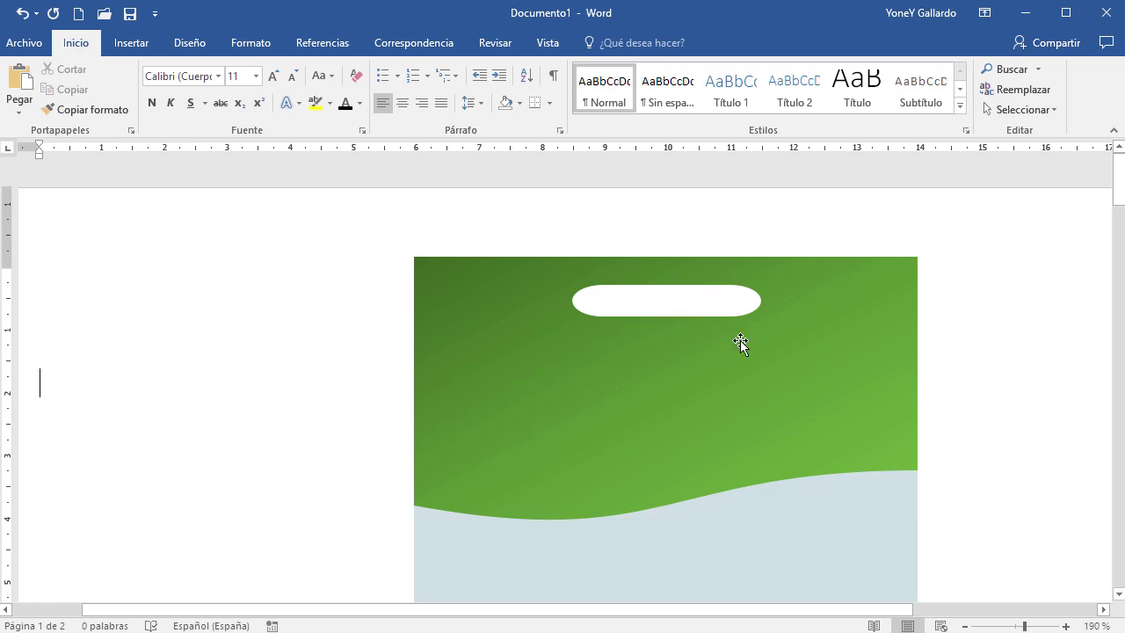
Insert a Cuadro de texto simple with placeholder quote text onto the card
{"action": "scroll", "coordinate": [908, 420], "scroll_direction": "down", "scroll_amount": 3}
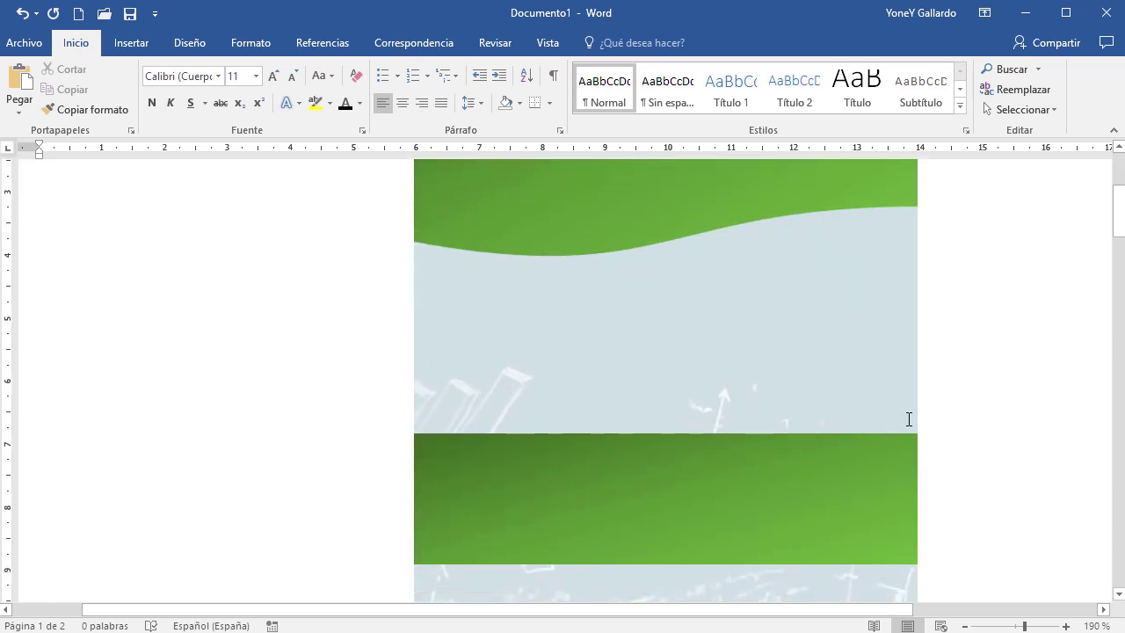
{"action": "scroll", "coordinate": [909, 420], "scroll_direction": "down", "scroll_amount": 4, "text": "ctrl"}
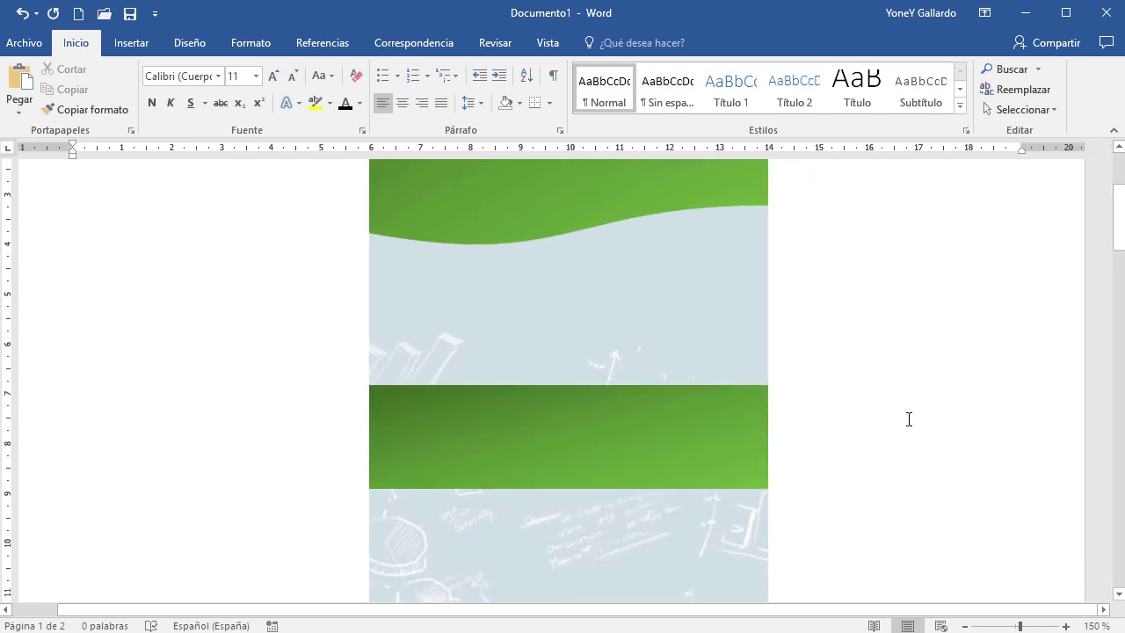
{"action": "scroll", "coordinate": [908, 419], "scroll_direction": "up", "scroll_amount": 3}
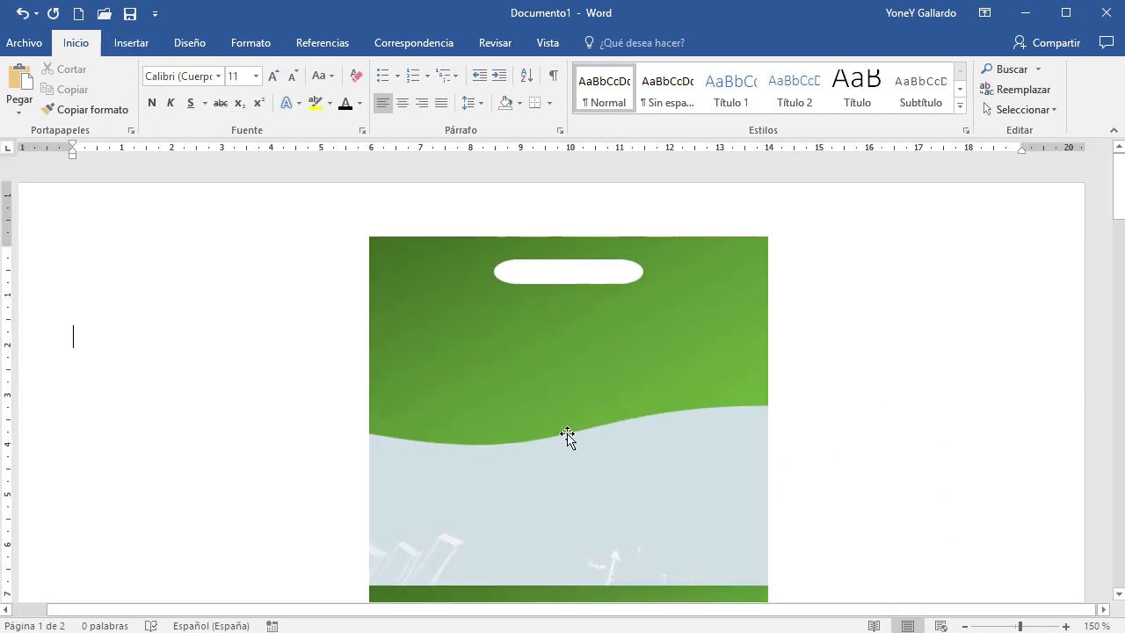
{"action": "left_click", "coordinate": [141, 44]}
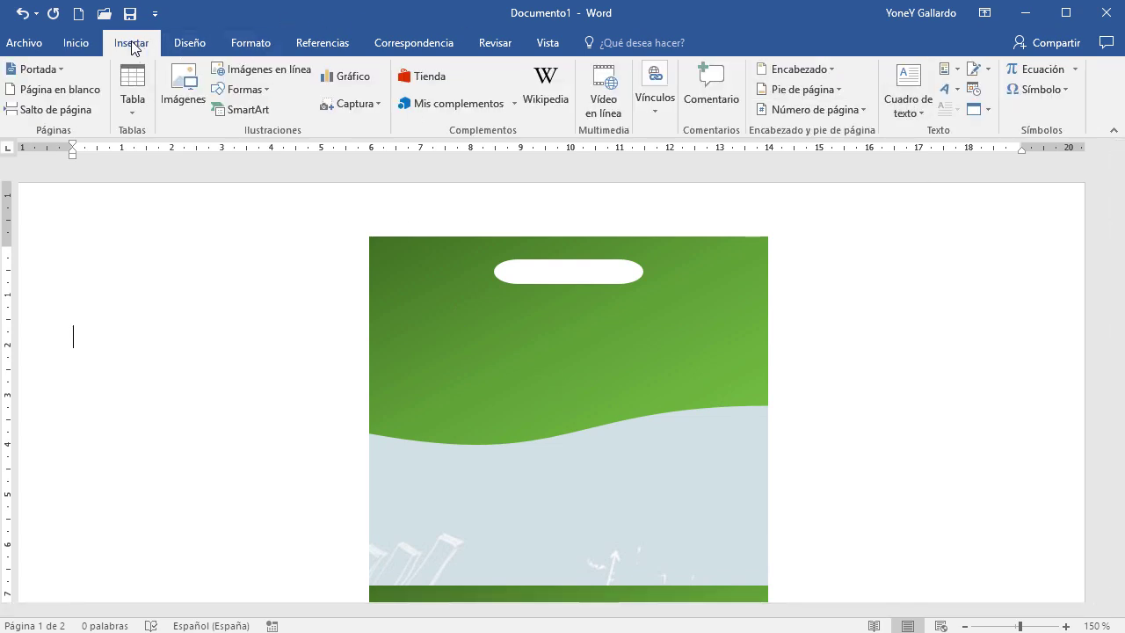
{"action": "left_click", "coordinate": [907, 110]}
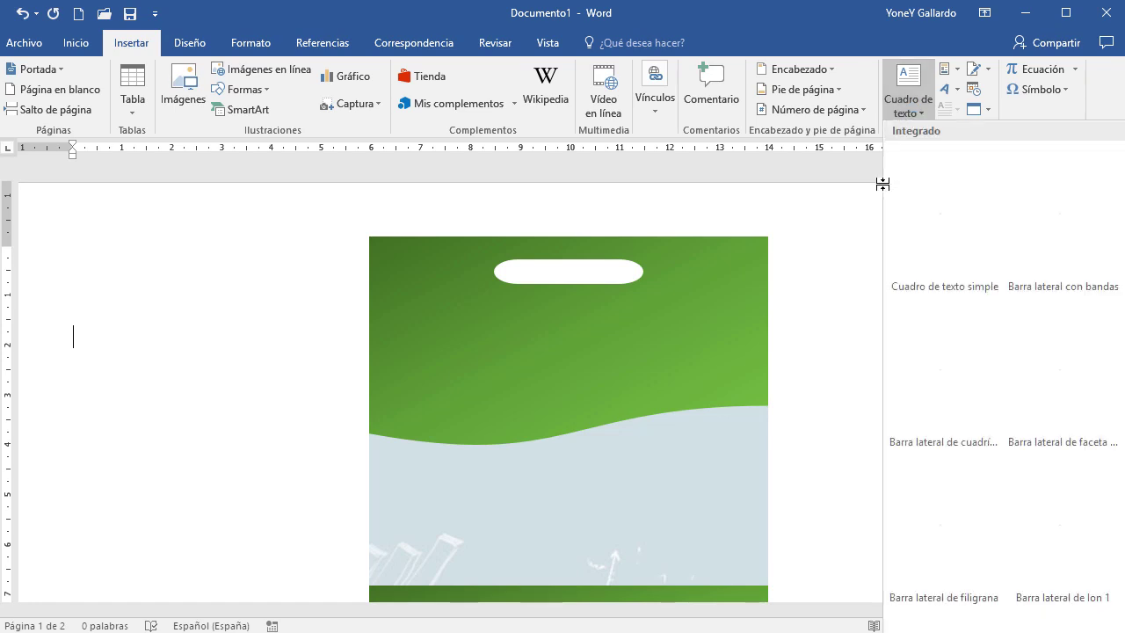
{"action": "left_click", "coordinate": [934, 188]}
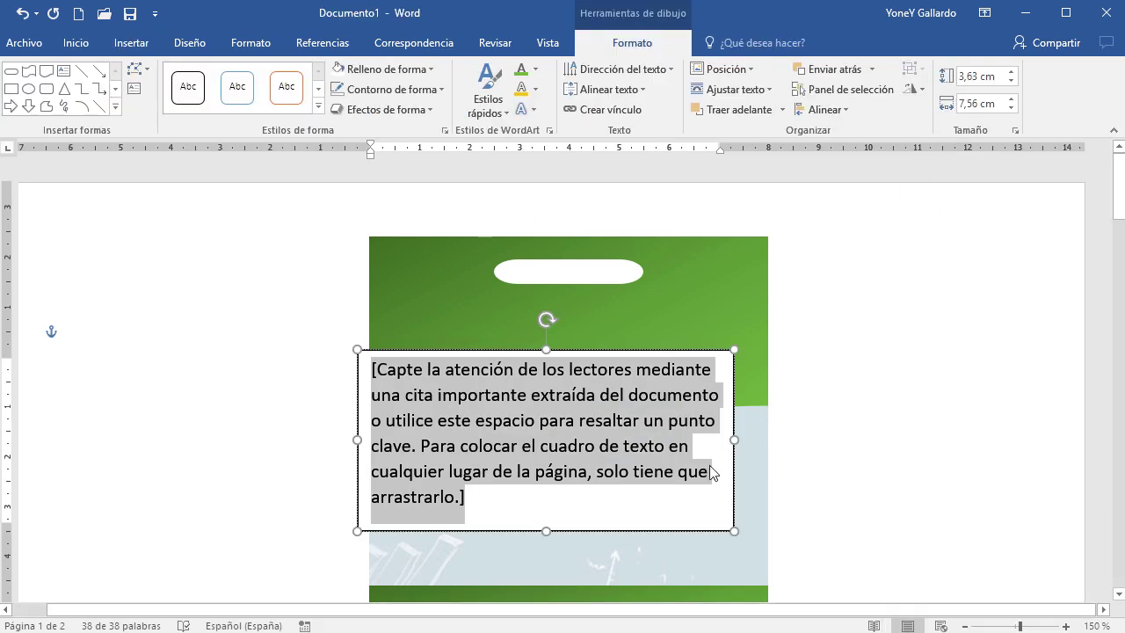
Type 'COLEGIO' and 'SIMÓN BOLÍVAR' on two lines, fix the accent, and raise the box
{"action": "type", "text": "COLEGIO "}
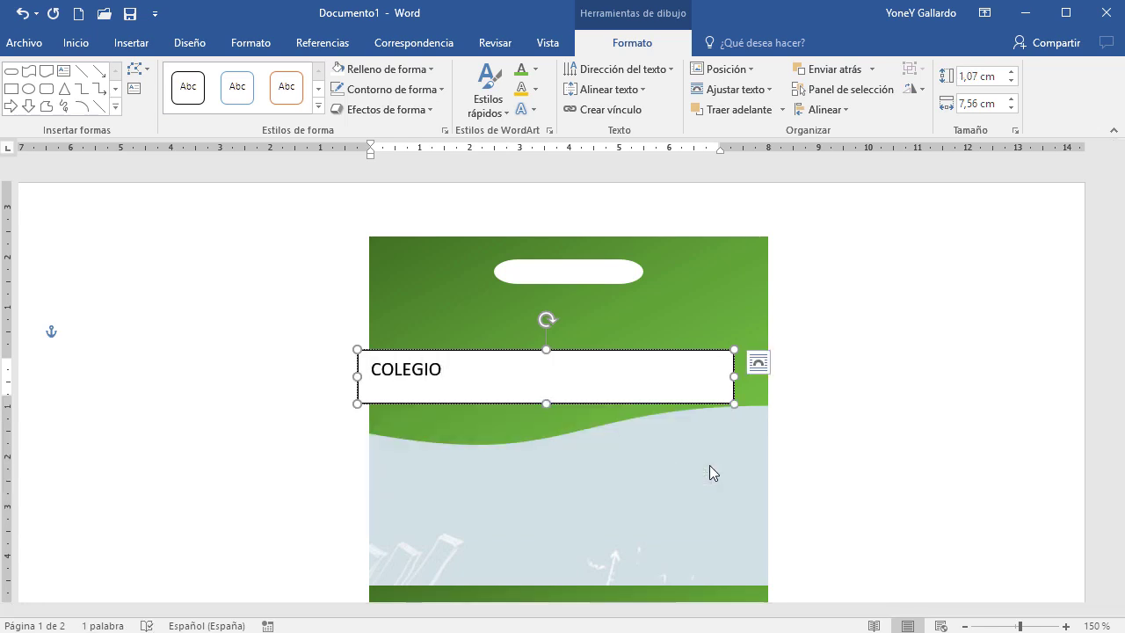
{"action": "type", "text": "SIMÓN BOLIVAR"}
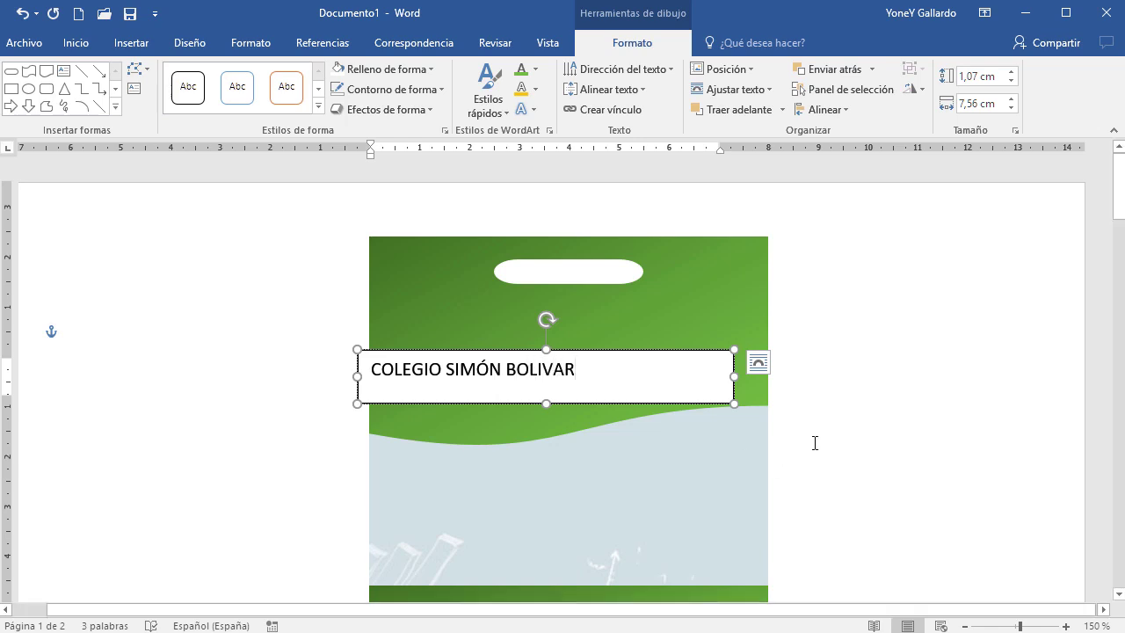
{"action": "left_click", "coordinate": [449, 371]}
{"action": "key", "text": "Return"}
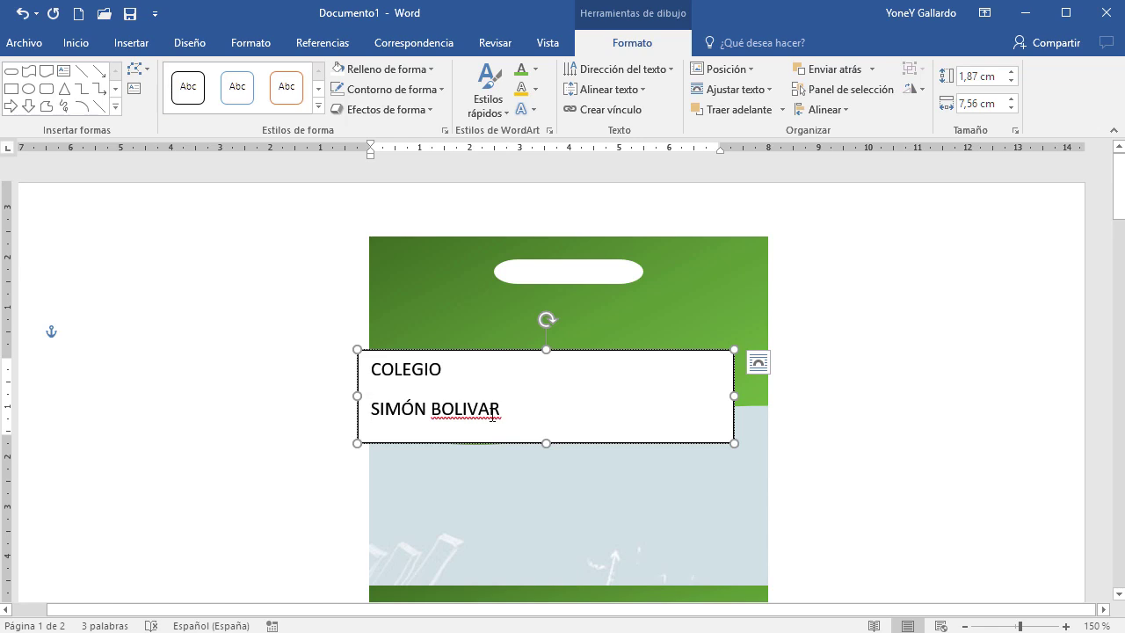
{"action": "right_click", "coordinate": [469, 407]}
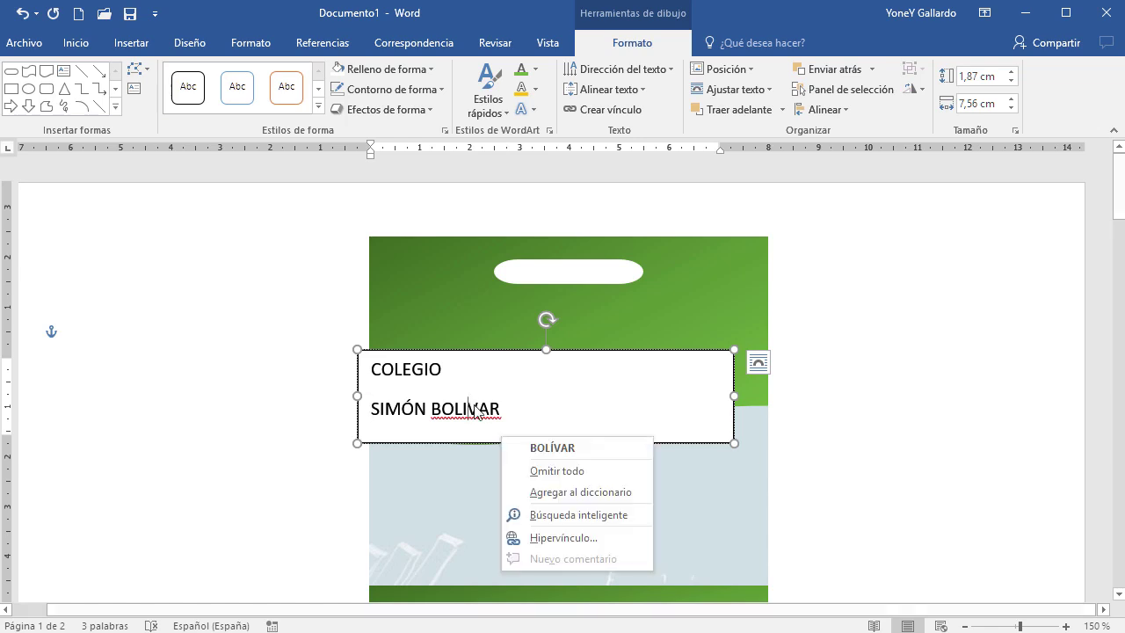
{"action": "left_click", "coordinate": [553, 448]}
{"action": "left_click", "coordinate": [582, 349]}
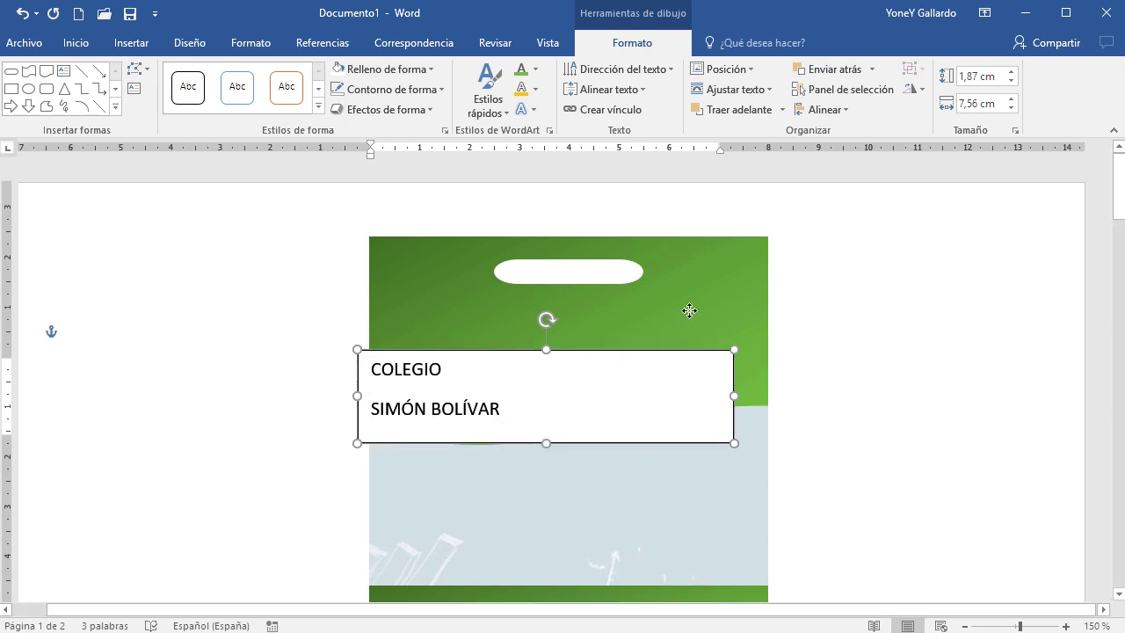
{"action": "left_click_drag", "start_coordinate": [657, 426], "coordinate": [684, 409]}
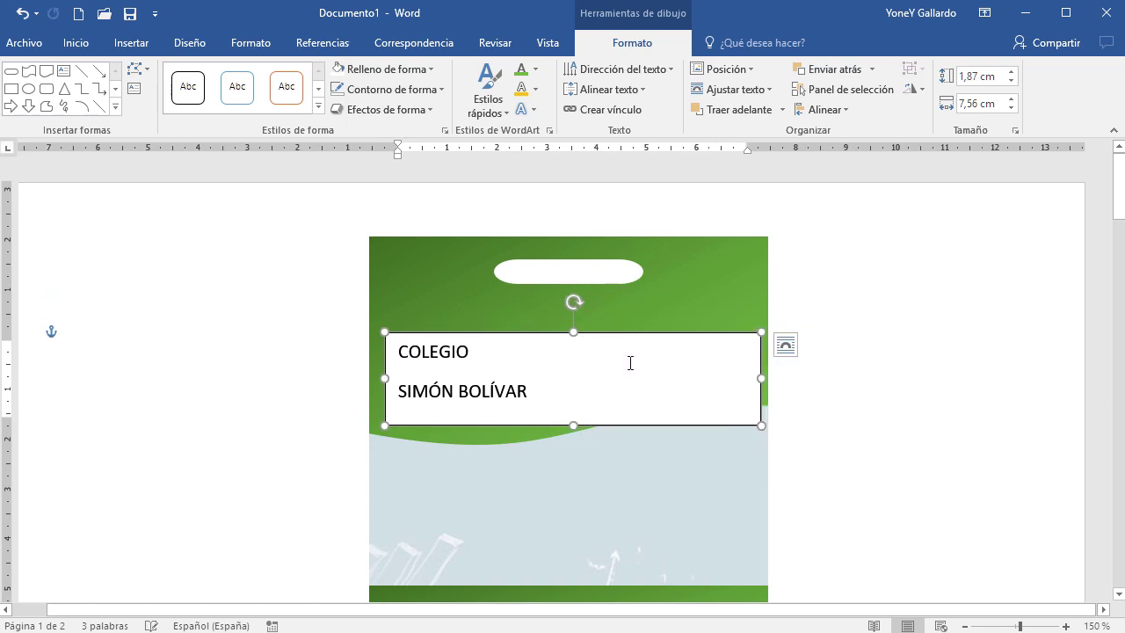
Give the title text box no fill and no outline
{"action": "left_click", "coordinate": [424, 70]}
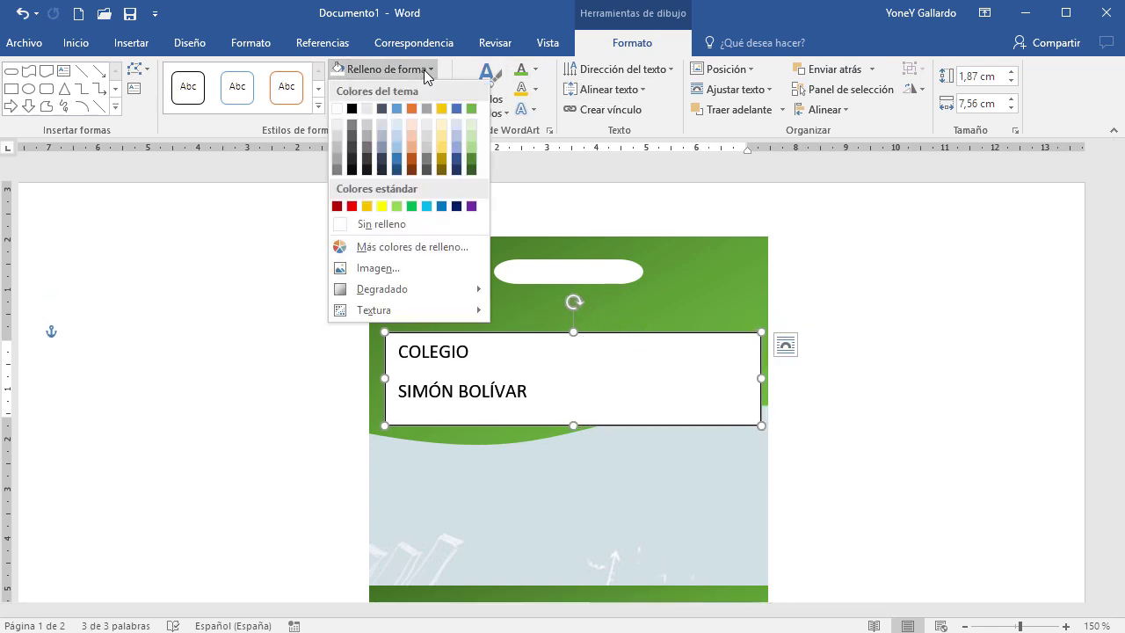
{"action": "left_click", "coordinate": [385, 230]}
{"action": "left_click", "coordinate": [414, 89]}
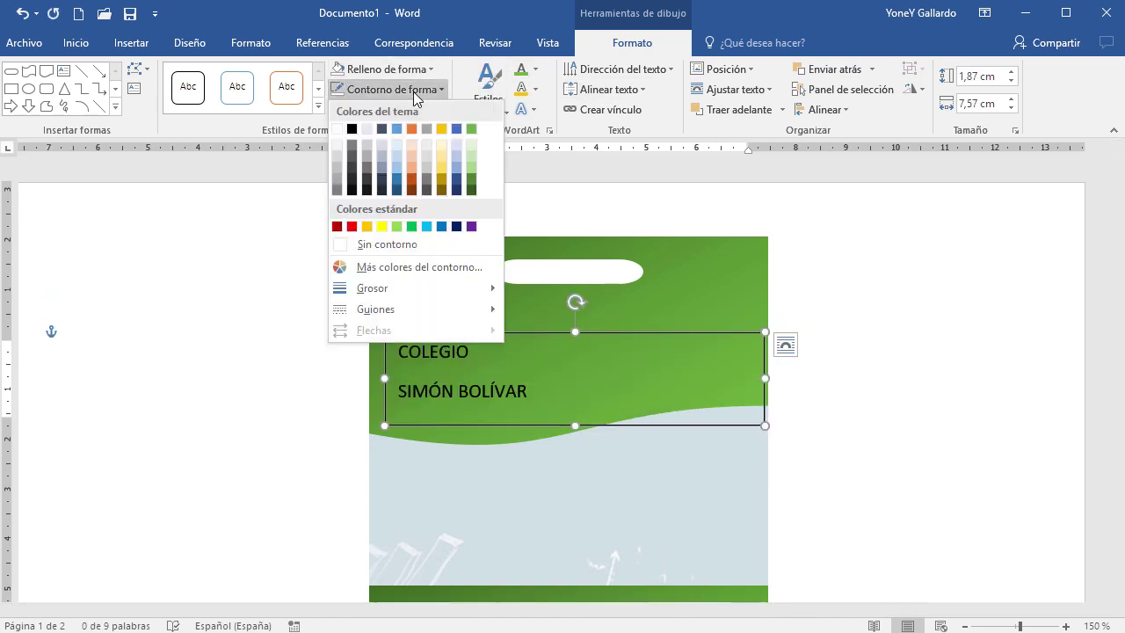
{"action": "left_click", "coordinate": [391, 250]}
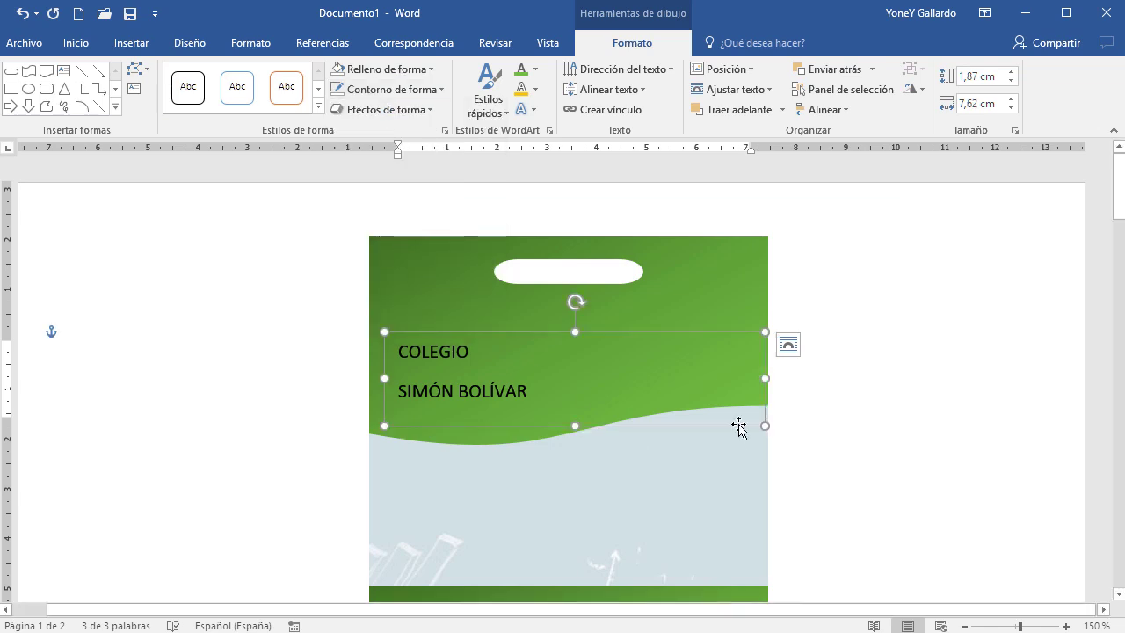
Narrow the text box to about 4,97 cm wide and nudge it up
{"action": "left_click_drag", "start_coordinate": [763, 379], "coordinate": [633, 378]}
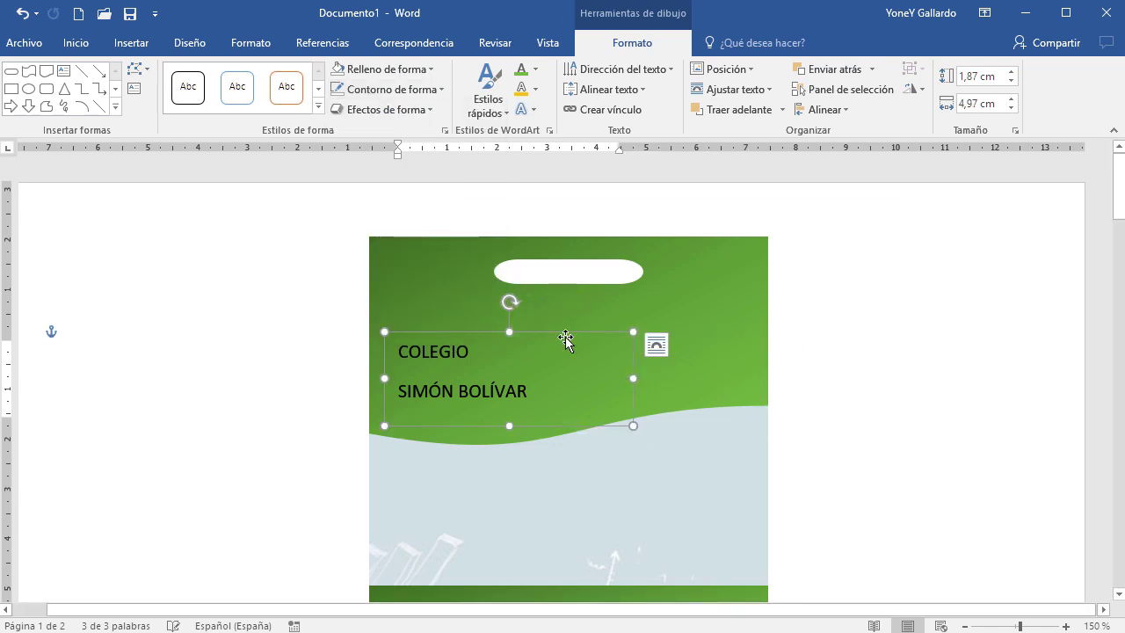
{"action": "left_click_drag", "start_coordinate": [575, 325], "coordinate": [590, 308]}
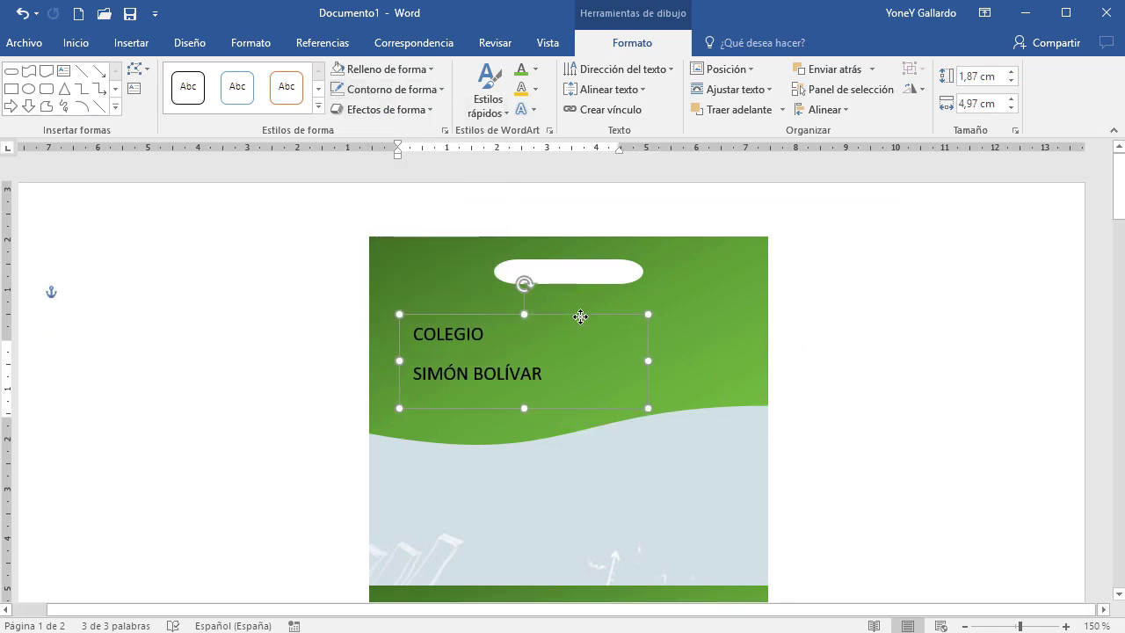
{"action": "left_click", "coordinate": [86, 43]}
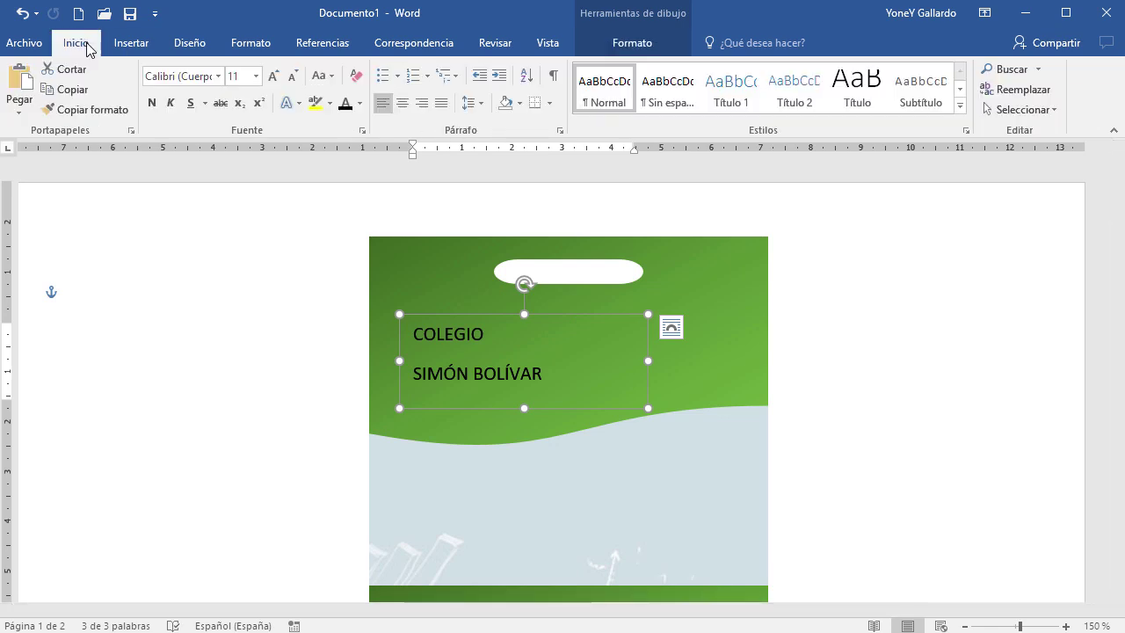
Set the title paragraph to single line spacing with 0 pt spacing after
{"action": "left_click", "coordinate": [559, 131]}
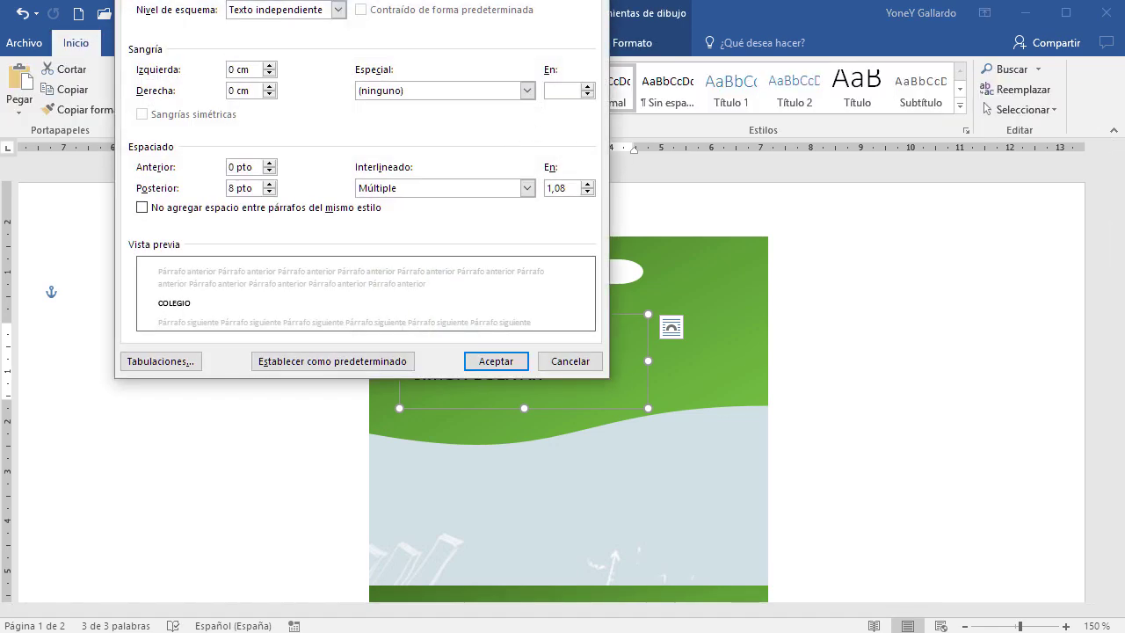
{"action": "key", "text": "Escape"}
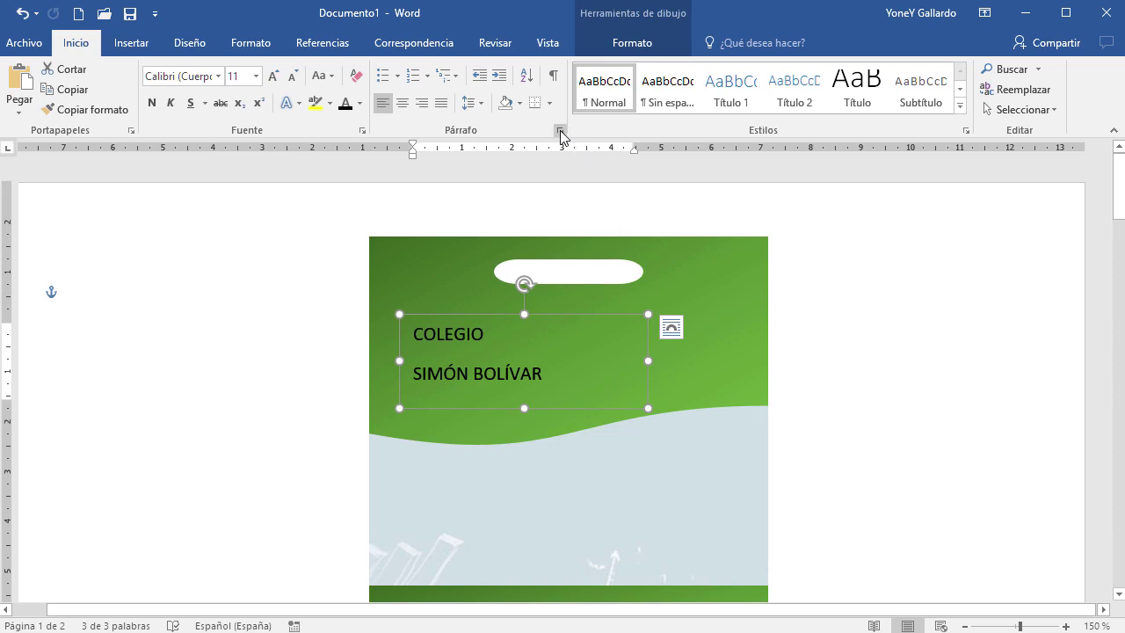
{"action": "left_click", "coordinate": [560, 133]}
{"action": "left_click", "coordinate": [421, 188]}
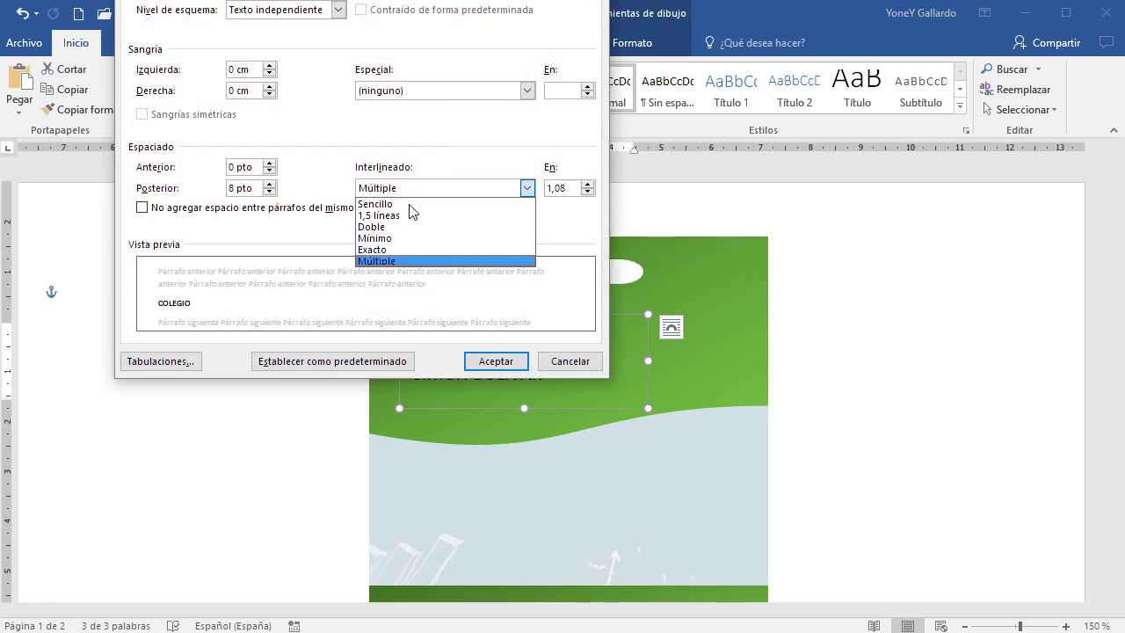
{"action": "left_click", "coordinate": [395, 204]}
{"action": "left_click", "coordinate": [271, 193]}
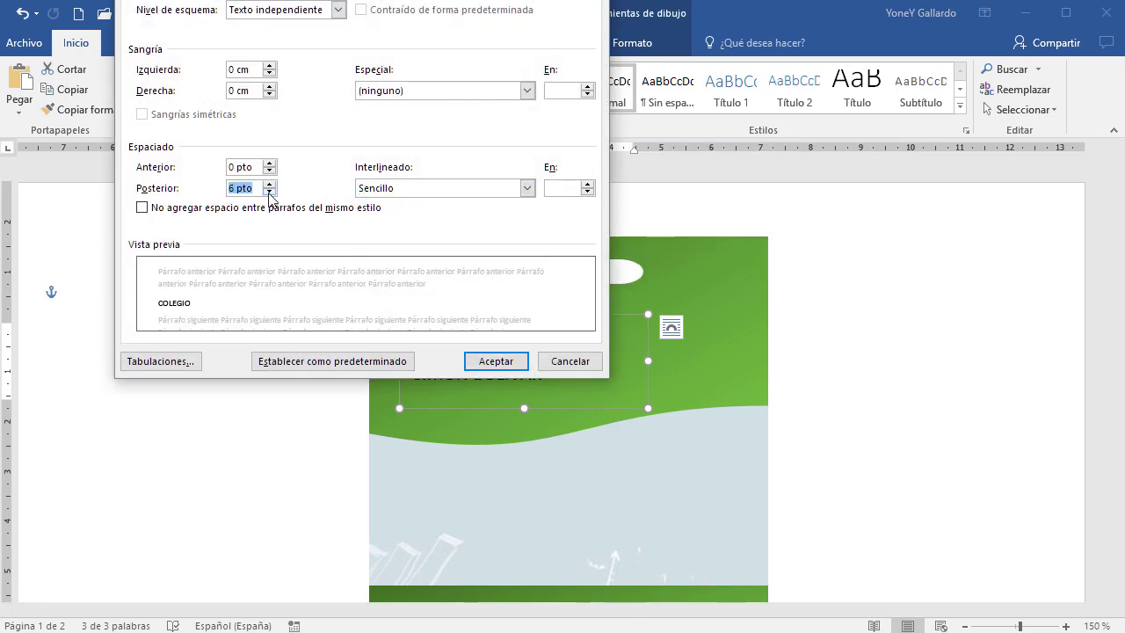
{"action": "left_click", "coordinate": [271, 192]}
{"action": "left_click", "coordinate": [485, 351]}
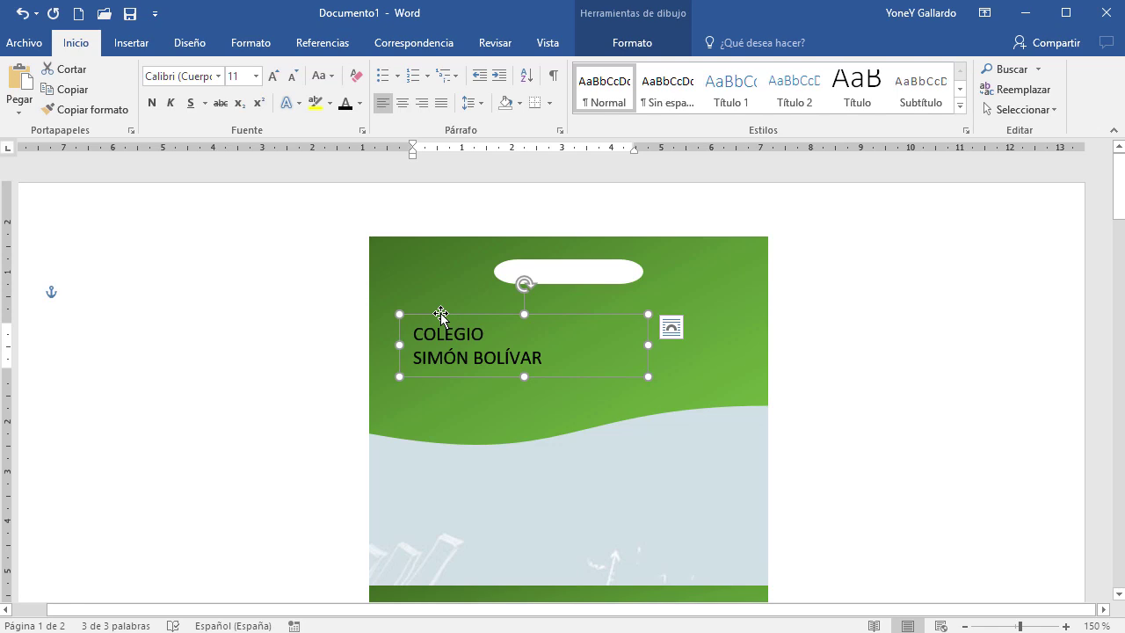
Reposition the title box and make the title text white with a larger font
{"action": "left_click_drag", "start_coordinate": [441, 317], "coordinate": [523, 330]}
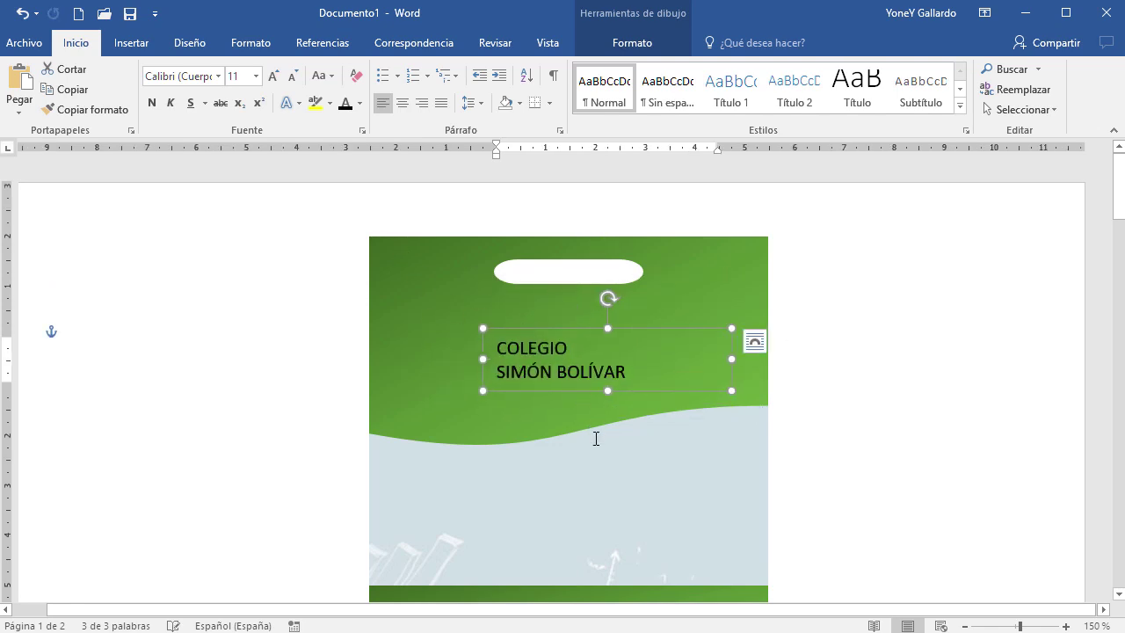
{"action": "scroll", "coordinate": [596, 439], "scroll_direction": "up", "scroll_amount": 6, "text": "ctrl"}
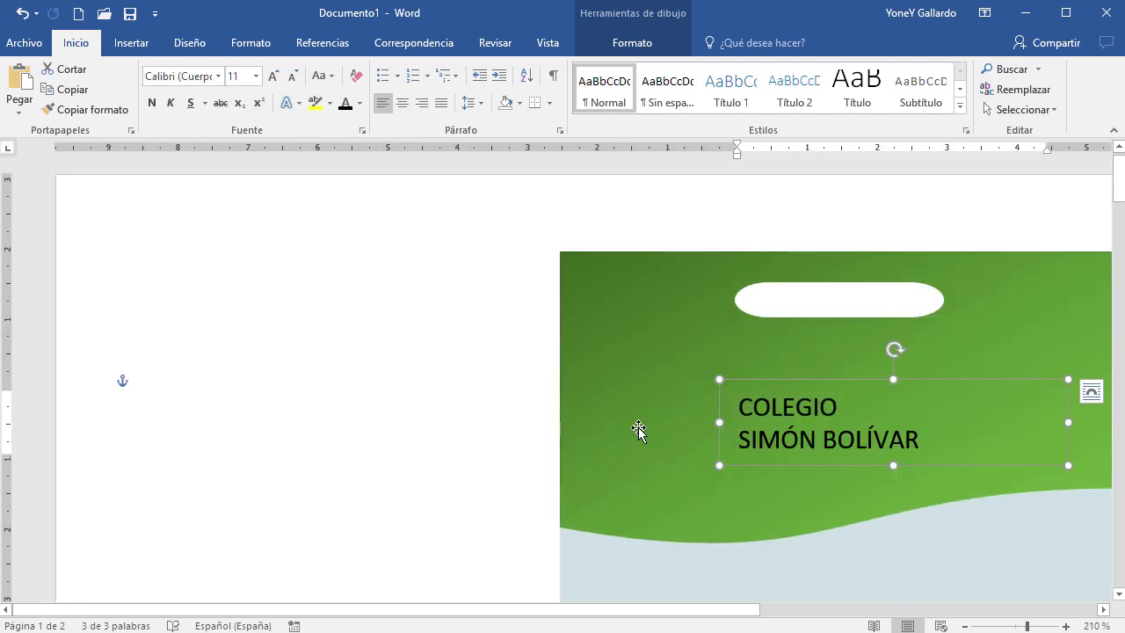
{"action": "scroll", "coordinate": [650, 497], "scroll_direction": "up", "scroll_amount": 6, "text": "ctrl"}
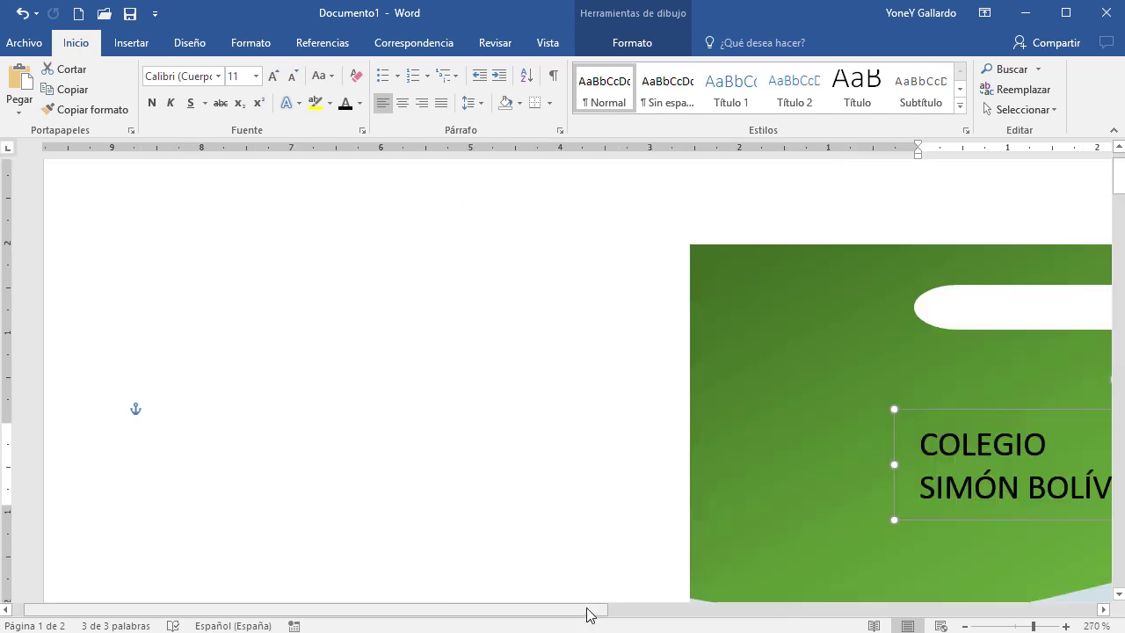
{"action": "left_click_drag", "start_coordinate": [588, 613], "coordinate": [868, 613]}
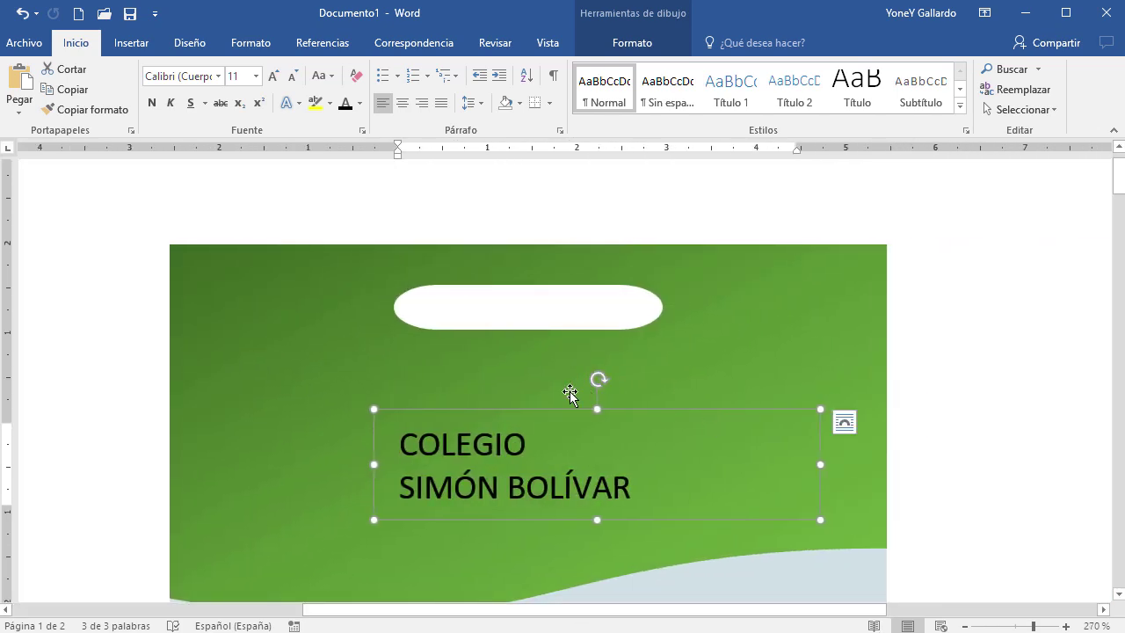
{"action": "left_click_drag", "start_coordinate": [555, 406], "coordinate": [471, 373]}
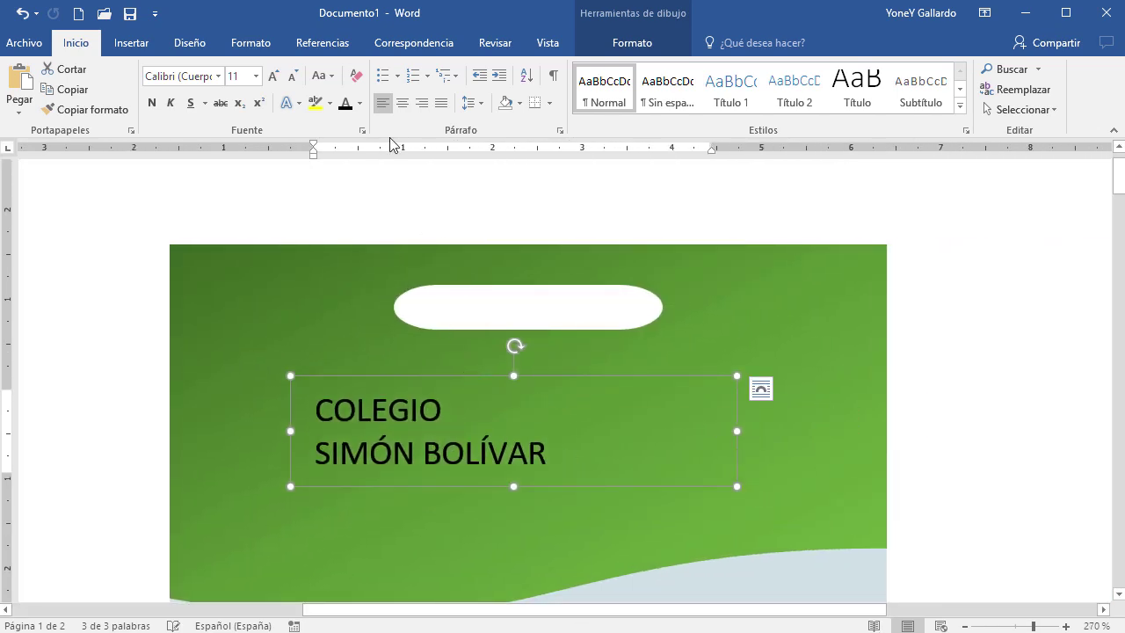
{"action": "left_click", "coordinate": [360, 103]}
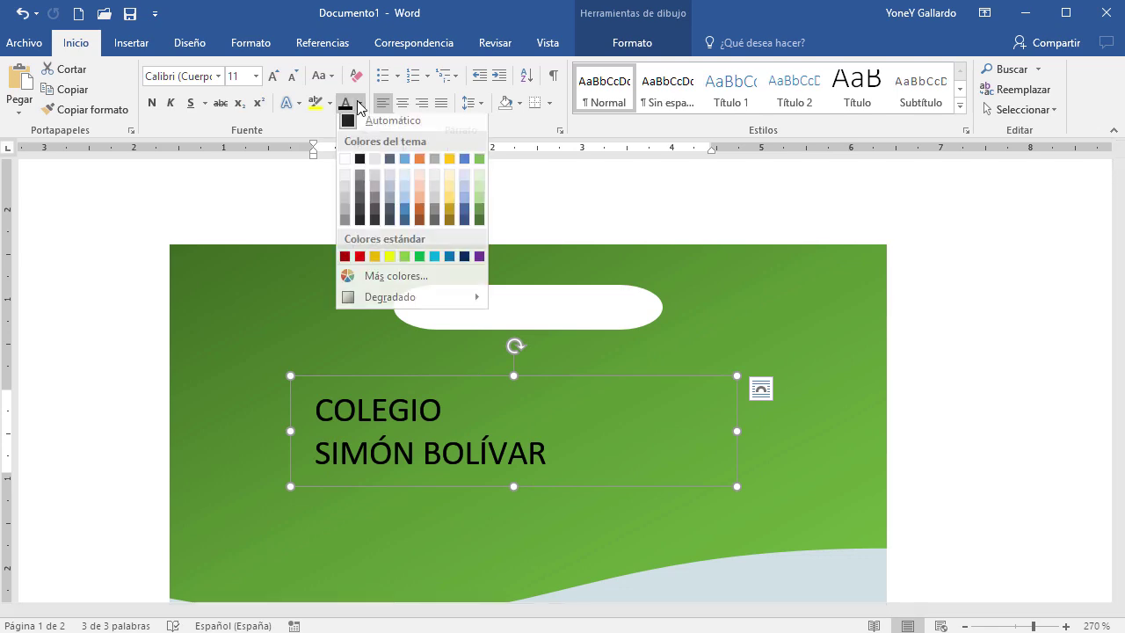
{"action": "left_click", "coordinate": [349, 164]}
{"action": "left_click", "coordinate": [274, 76]}
{"action": "left_click", "coordinate": [273, 76]}
{"action": "left_click", "coordinate": [273, 76]}
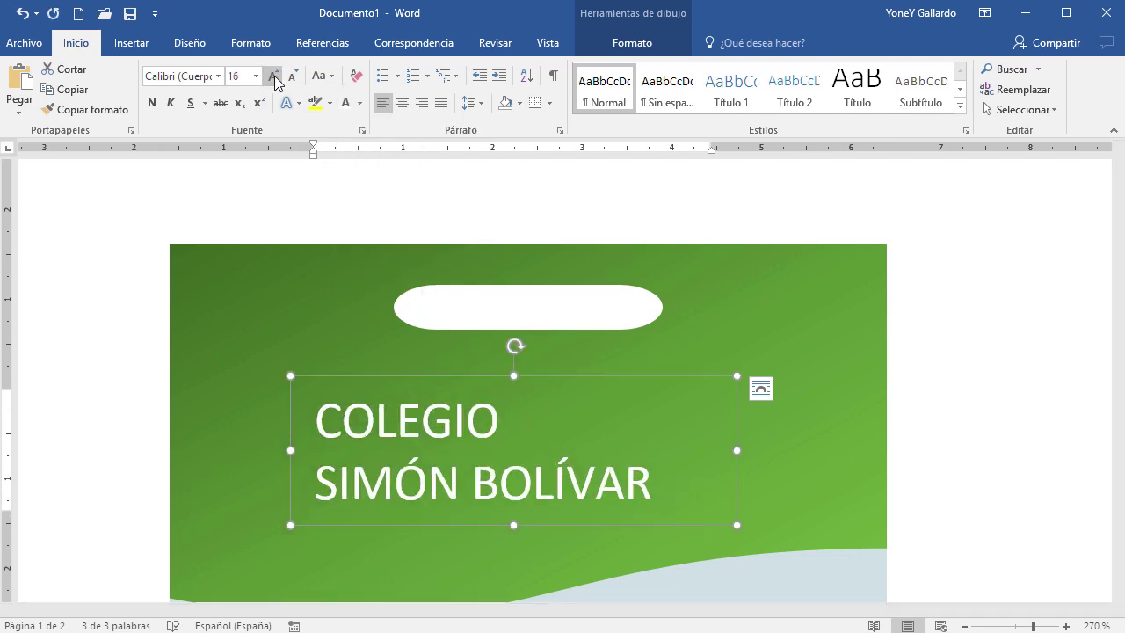
{"action": "left_click", "coordinate": [273, 76]}
{"action": "left_click", "coordinate": [273, 77]}
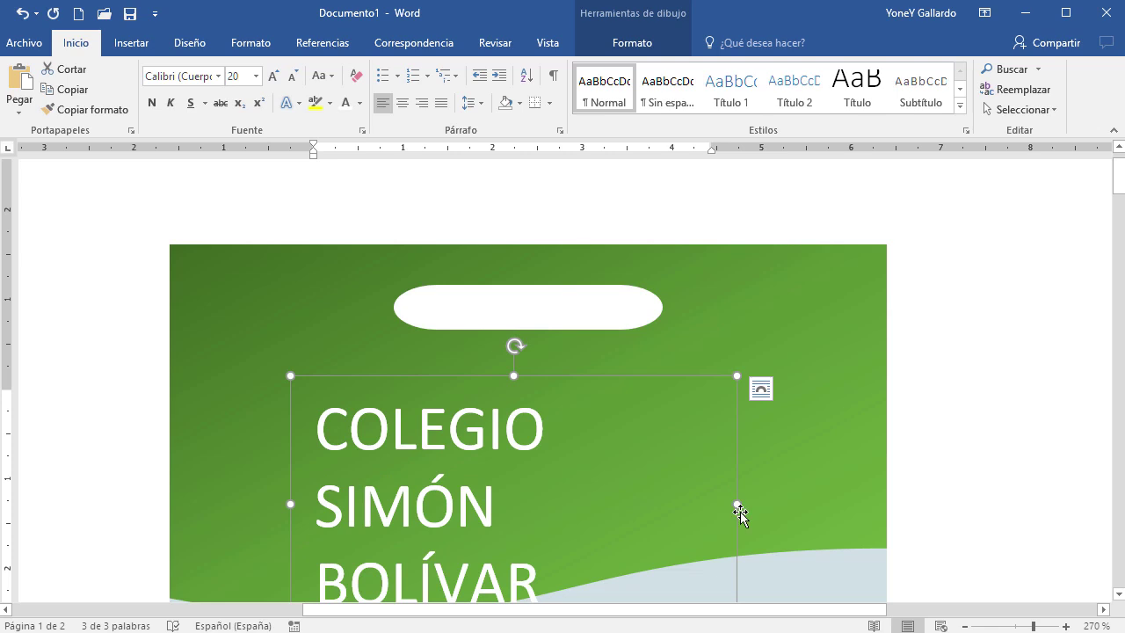
Widen the title box to the header's edge, grow the font to 26 pt, and place it under the pill
{"action": "left_click_drag", "start_coordinate": [737, 504], "coordinate": [888, 518]}
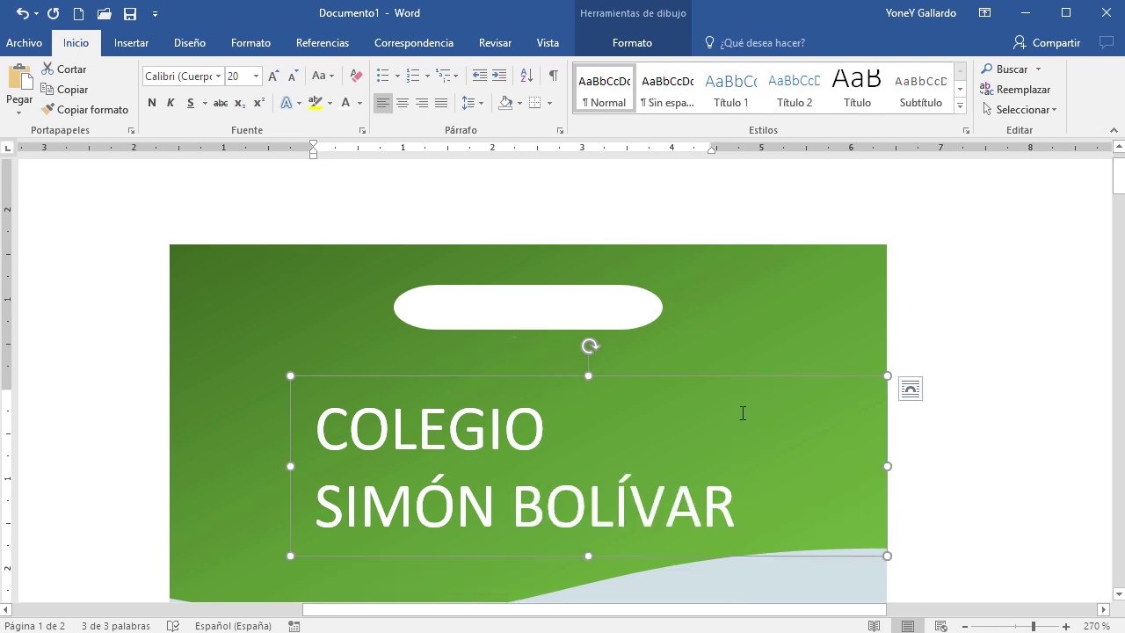
{"action": "left_click_drag", "start_coordinate": [720, 372], "coordinate": [624, 352]}
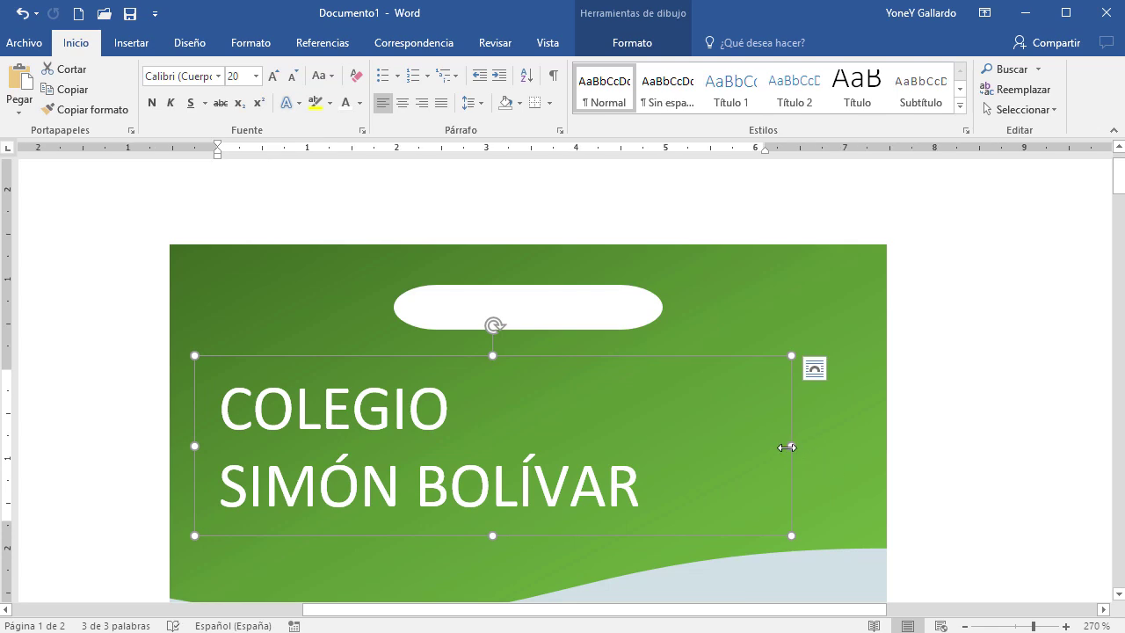
{"action": "left_click_drag", "start_coordinate": [787, 447], "coordinate": [887, 448]}
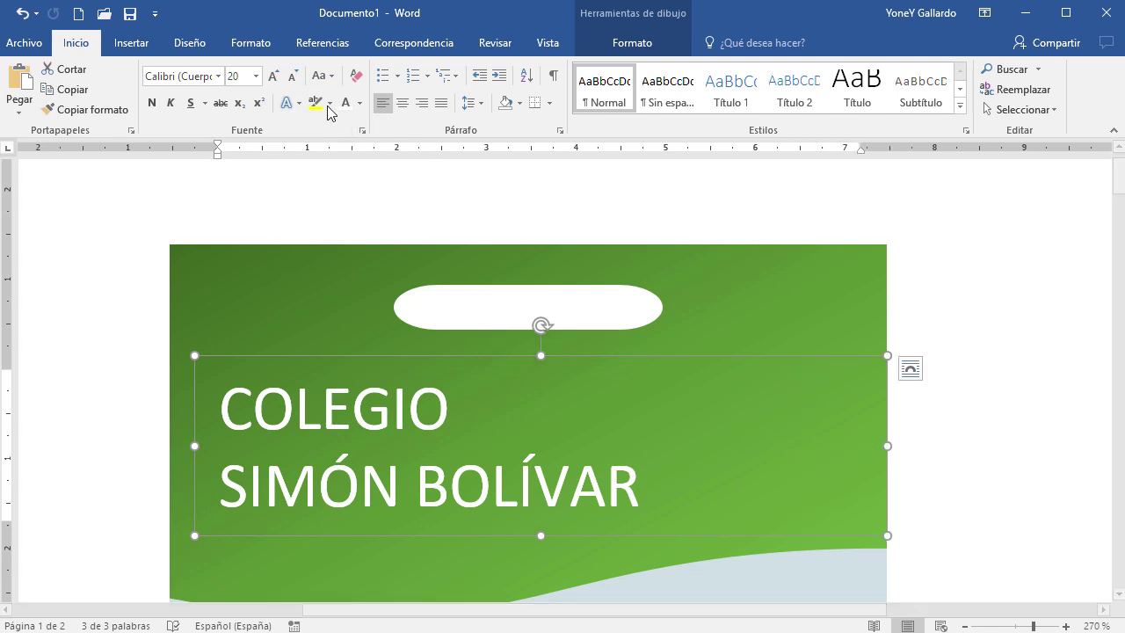
{"action": "left_click", "coordinate": [280, 78]}
{"action": "left_click", "coordinate": [280, 79]}
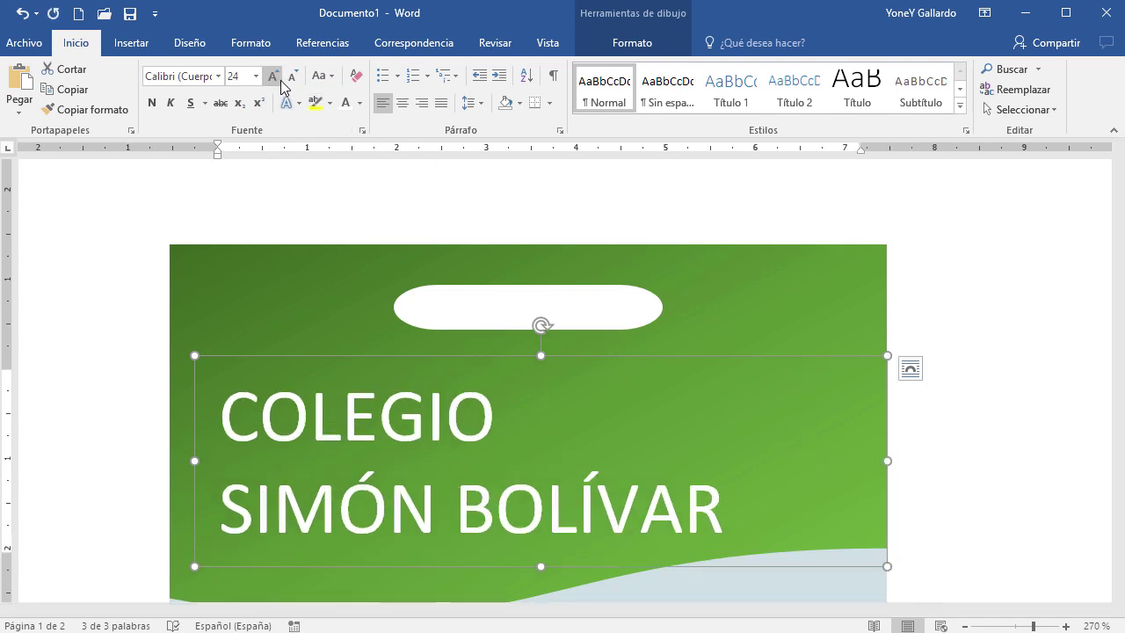
{"action": "left_click", "coordinate": [280, 78]}
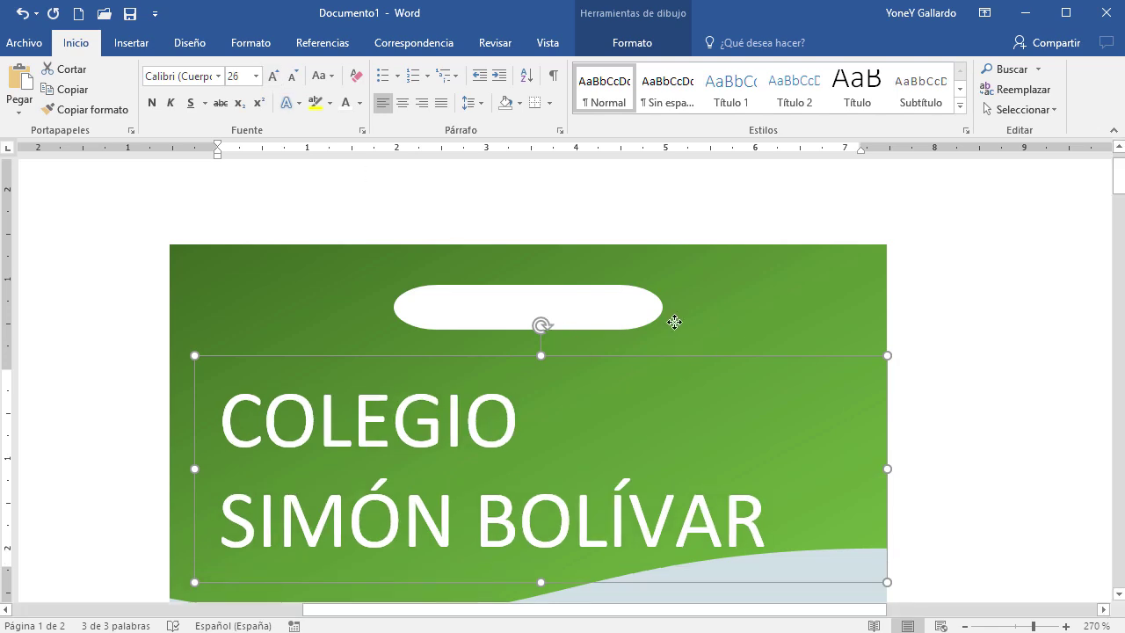
{"action": "left_click_drag", "start_coordinate": [675, 355], "coordinate": [665, 324]}
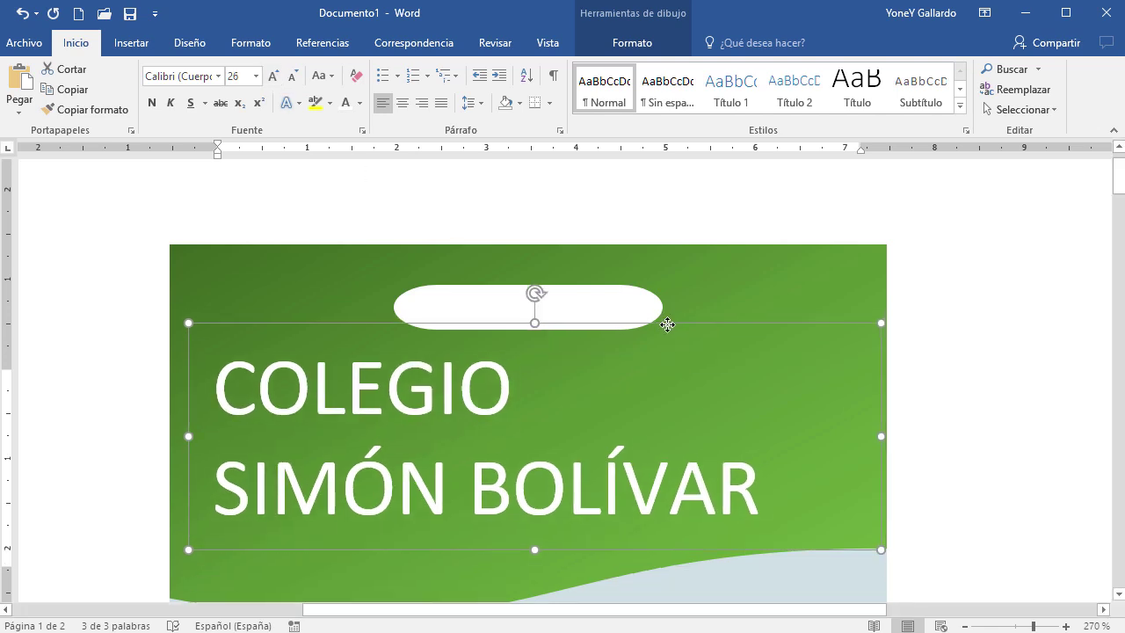
{"action": "left_click", "coordinate": [967, 432]}
{"action": "scroll", "coordinate": [968, 436], "scroll_direction": "down", "scroll_amount": 13}
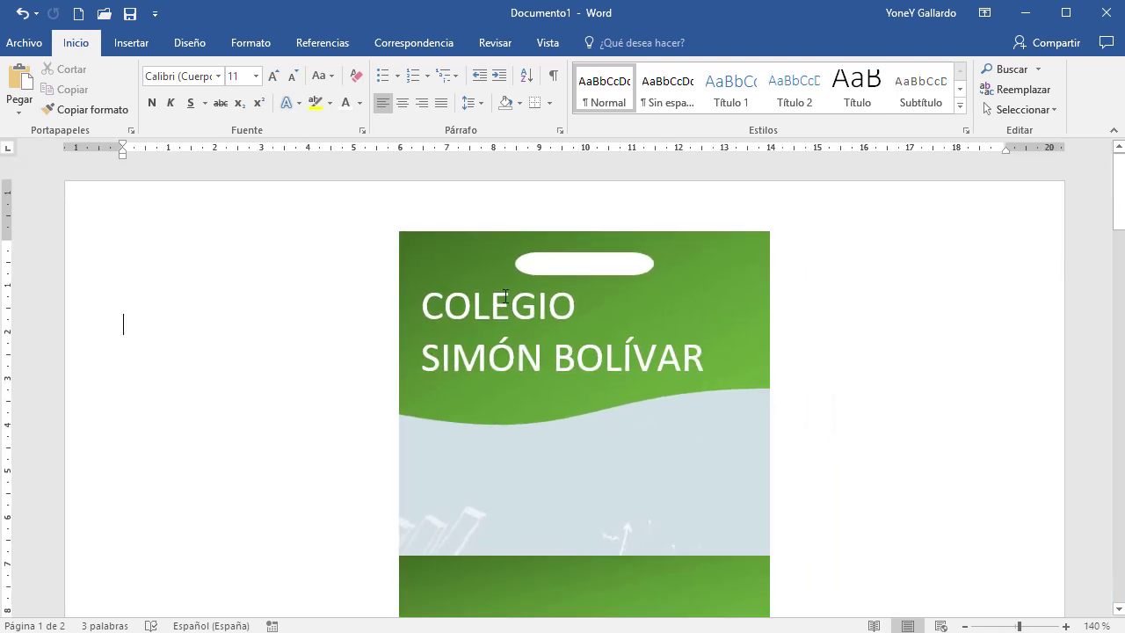
{"action": "left_click", "coordinate": [503, 289]}
{"action": "left_click", "coordinate": [499, 276]}
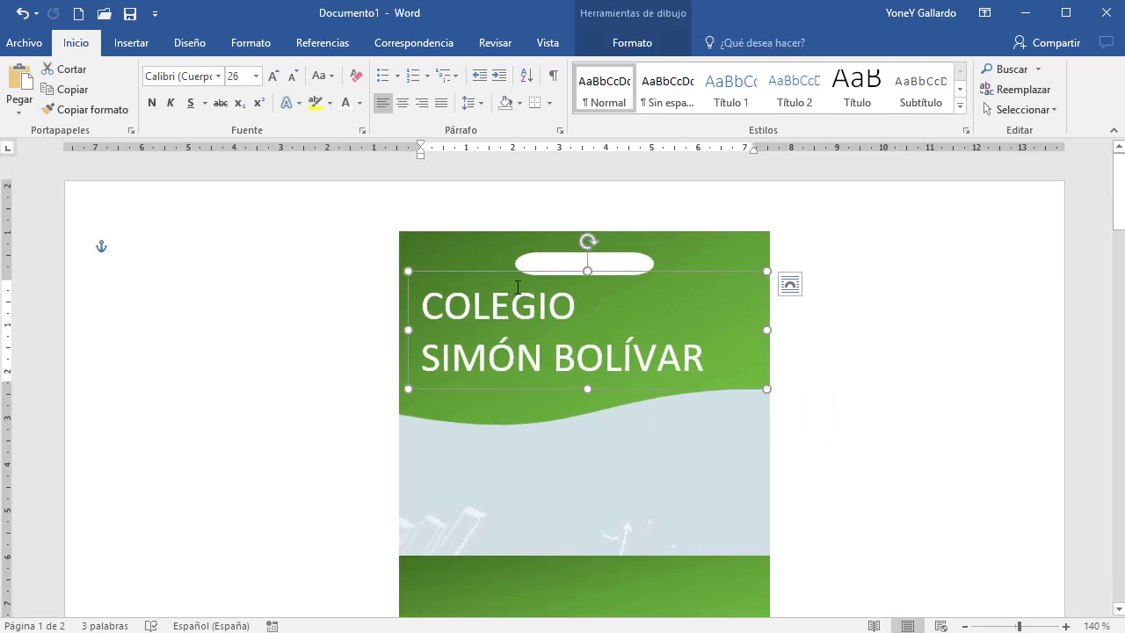
{"action": "key", "text": "Down"}
{"action": "key", "text": "Down"}
{"action": "key", "text": "Down"}
{"action": "key", "text": "Down"}
{"action": "key", "text": "Down"}
{"action": "key", "text": "Down"}
{"action": "key", "text": "Down"}
{"action": "key", "text": "Down"}
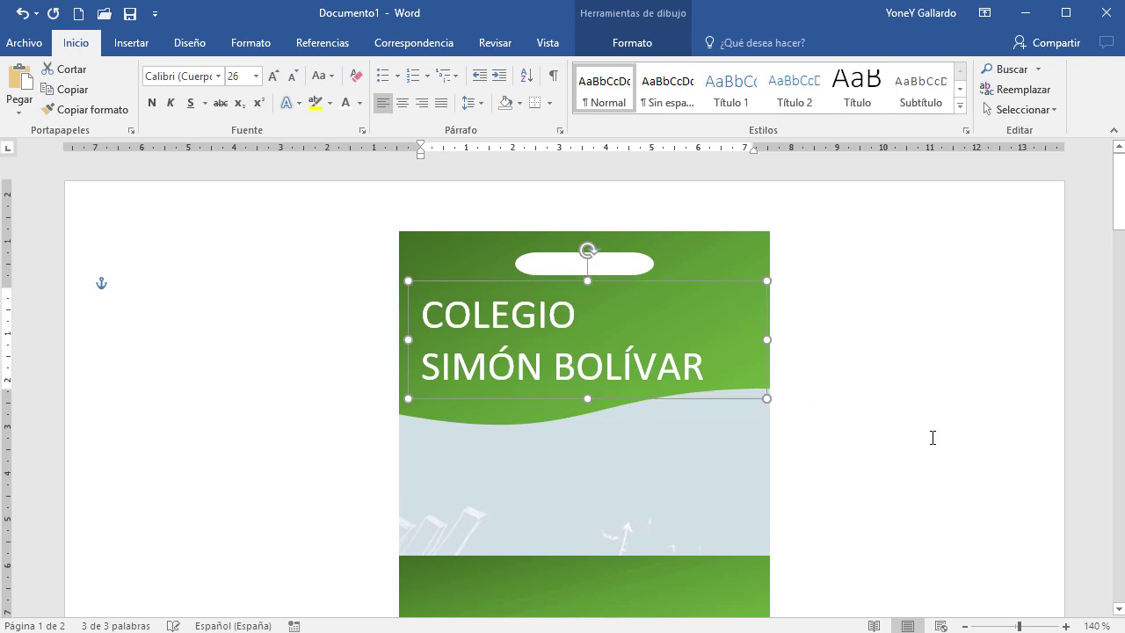
{"action": "left_click", "coordinate": [932, 437]}
{"action": "scroll", "coordinate": [913, 482], "scroll_direction": "down", "scroll_amount": 3}
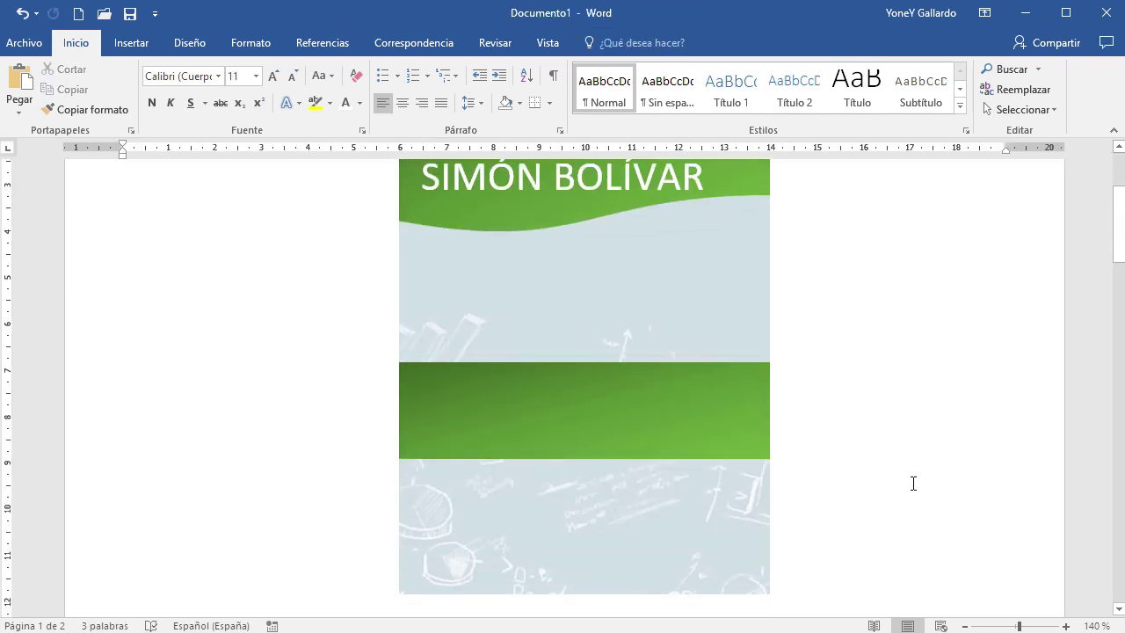
{"action": "scroll", "coordinate": [913, 482], "scroll_direction": "down", "scroll_amount": 2, "text": "ctrl"}
{"action": "scroll", "coordinate": [914, 482], "scroll_direction": "up", "scroll_amount": 2}
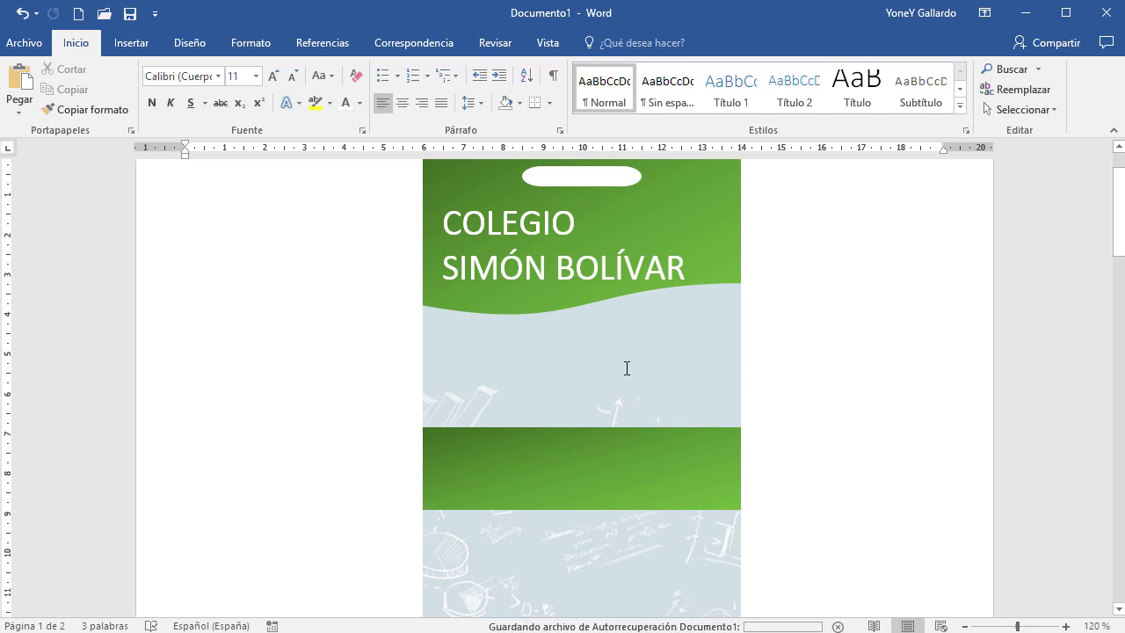
{"action": "left_click", "coordinate": [138, 51]}
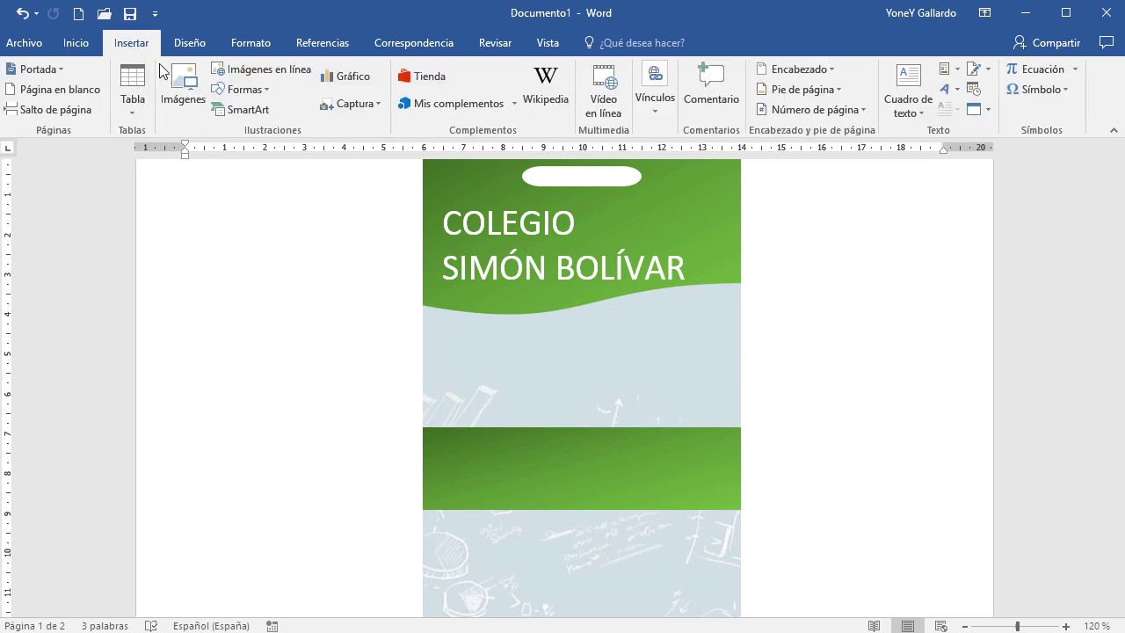
{"action": "left_click", "coordinate": [183, 83]}
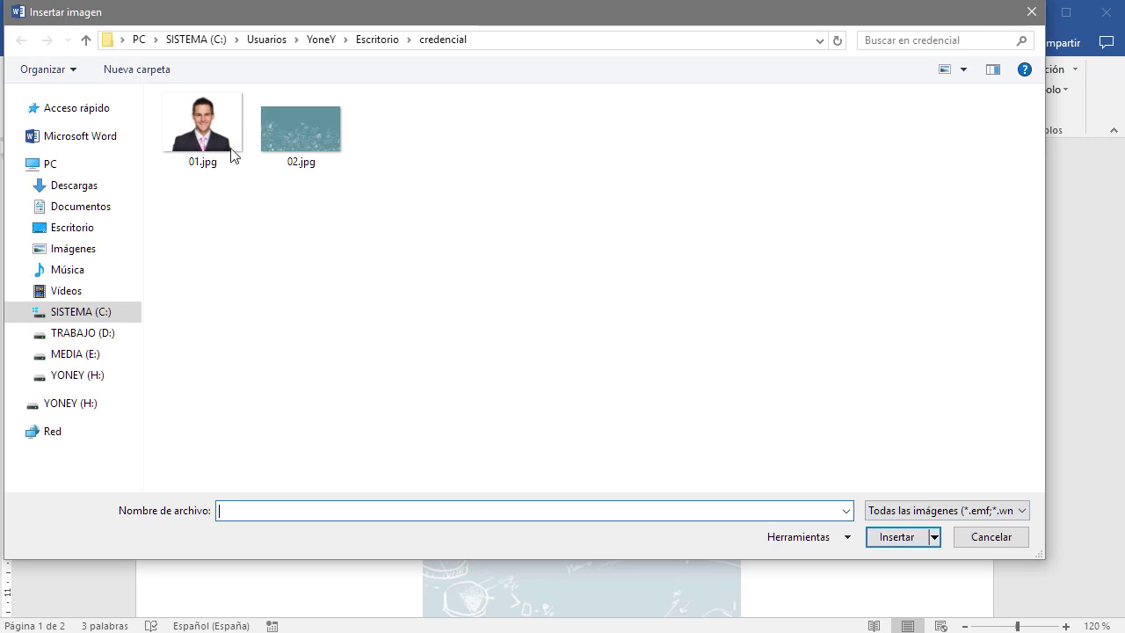
{"action": "left_click", "coordinate": [184, 126]}
{"action": "left_click", "coordinate": [970, 538]}
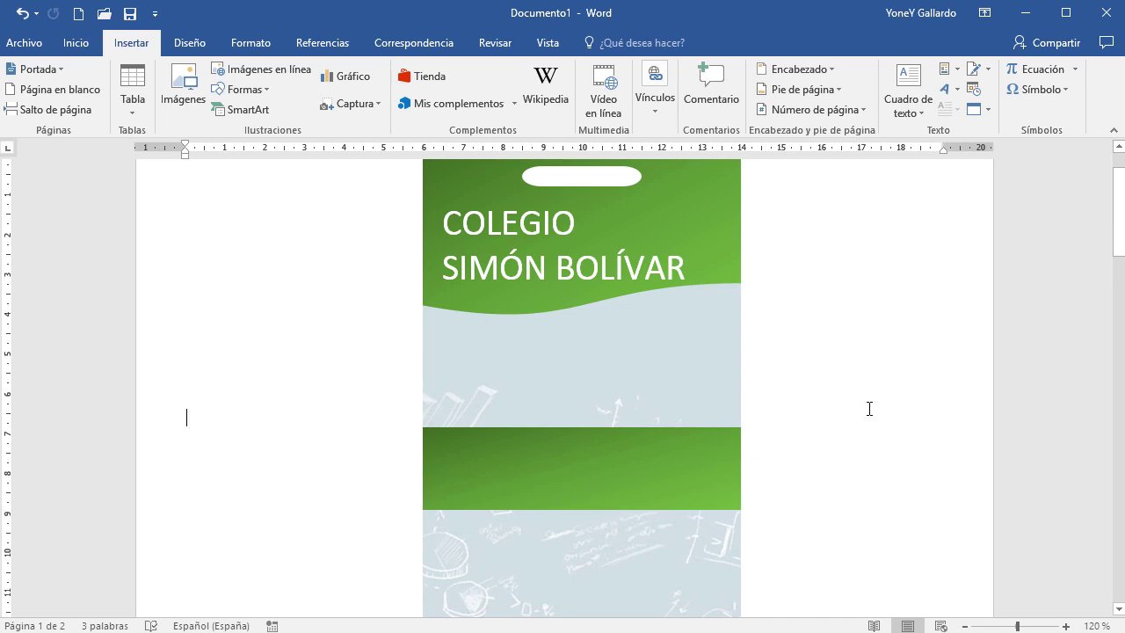
Save the document into Desktop > credencial with the file name Credencial
{"action": "key", "text": "ctrl+s"}
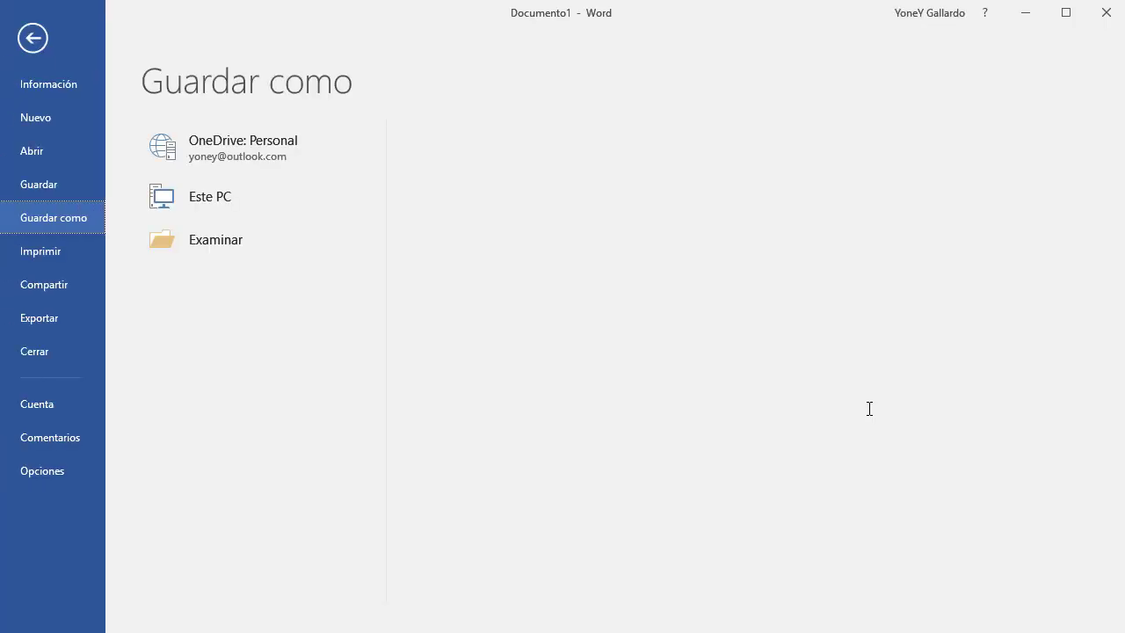
{"action": "left_click", "coordinate": [223, 290]}
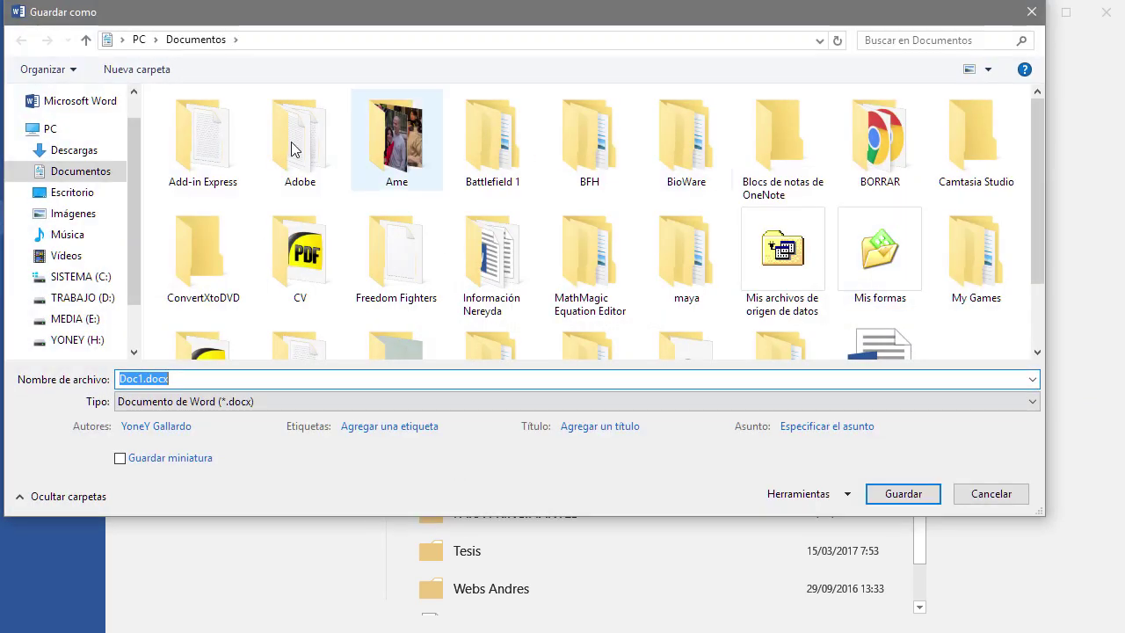
{"action": "left_click", "coordinate": [48, 192]}
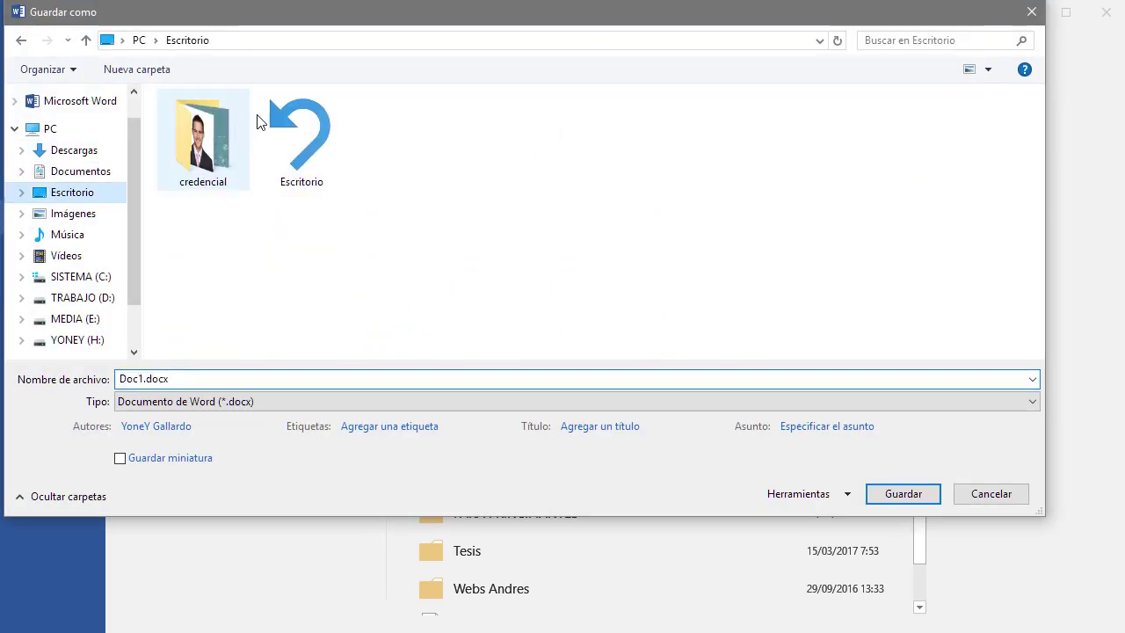
{"action": "double_click", "coordinate": [200, 132]}
{"action": "left_click", "coordinate": [252, 377]}
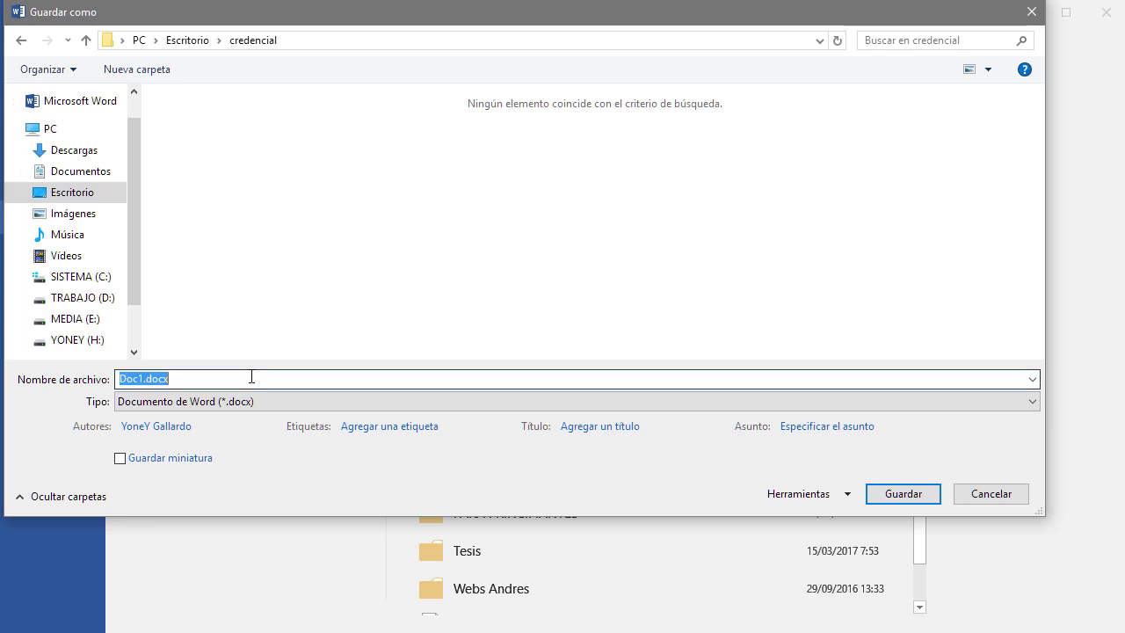
{"action": "type", "text": "cRE"}
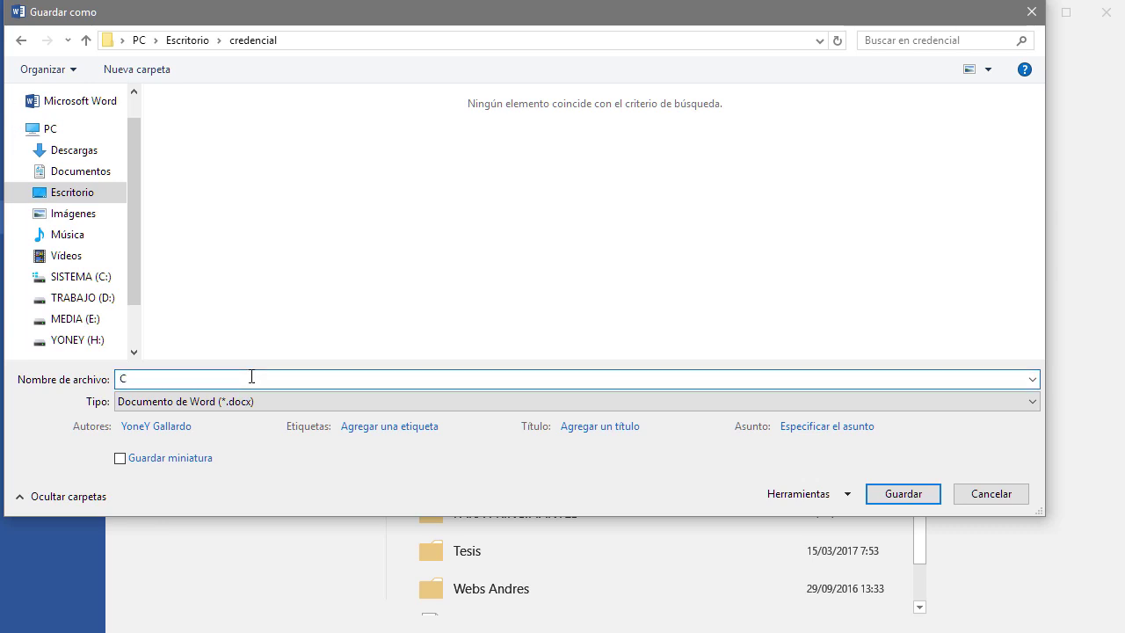
{"action": "type", "text": "denbc"}
{"action": "type", "text": "al"}
{"action": "key", "text": "Return"}
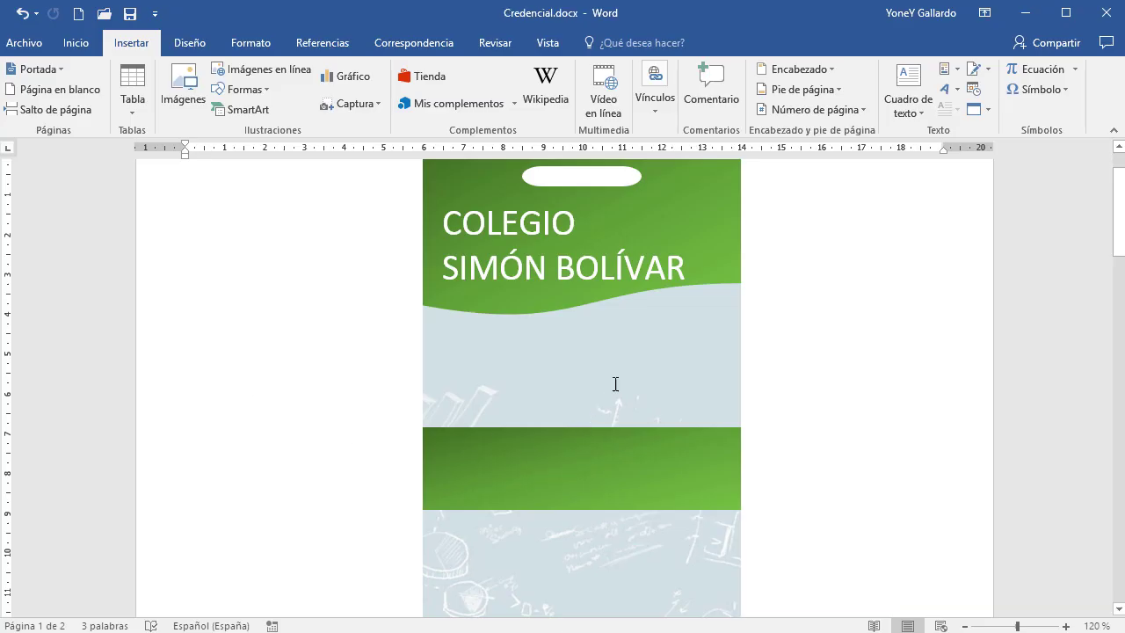
Draw a rounded rectangle on the card's right side
{"action": "left_click", "coordinate": [267, 98]}
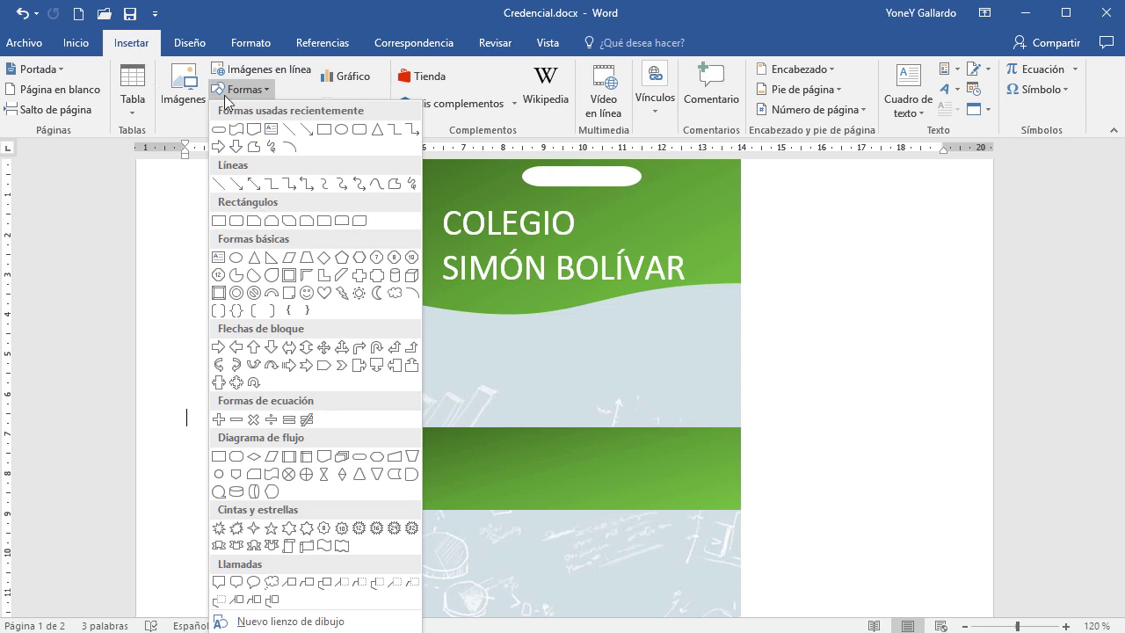
{"action": "left_click", "coordinate": [238, 222]}
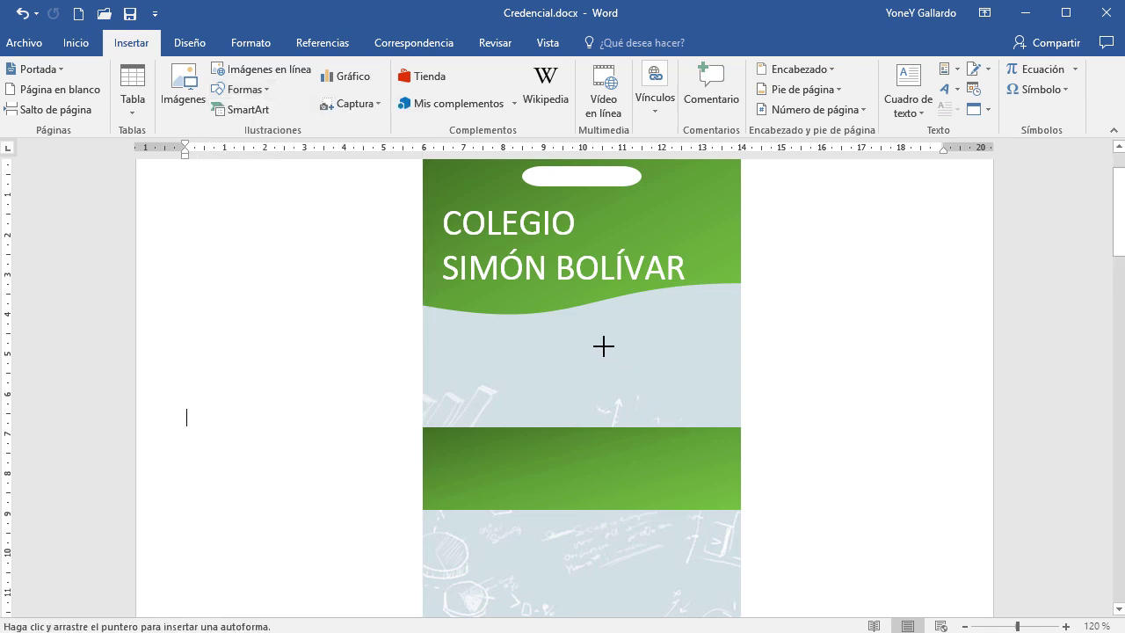
{"action": "mouse_move", "coordinate": [576, 343]}
{"action": "left_mouse_down"}
{"action": "mouse_move", "coordinate": [645, 489]}
{"action": "mouse_move", "coordinate": [703, 539]}
{"action": "mouse_move", "coordinate": [730, 539]}
{"action": "left_mouse_up"}
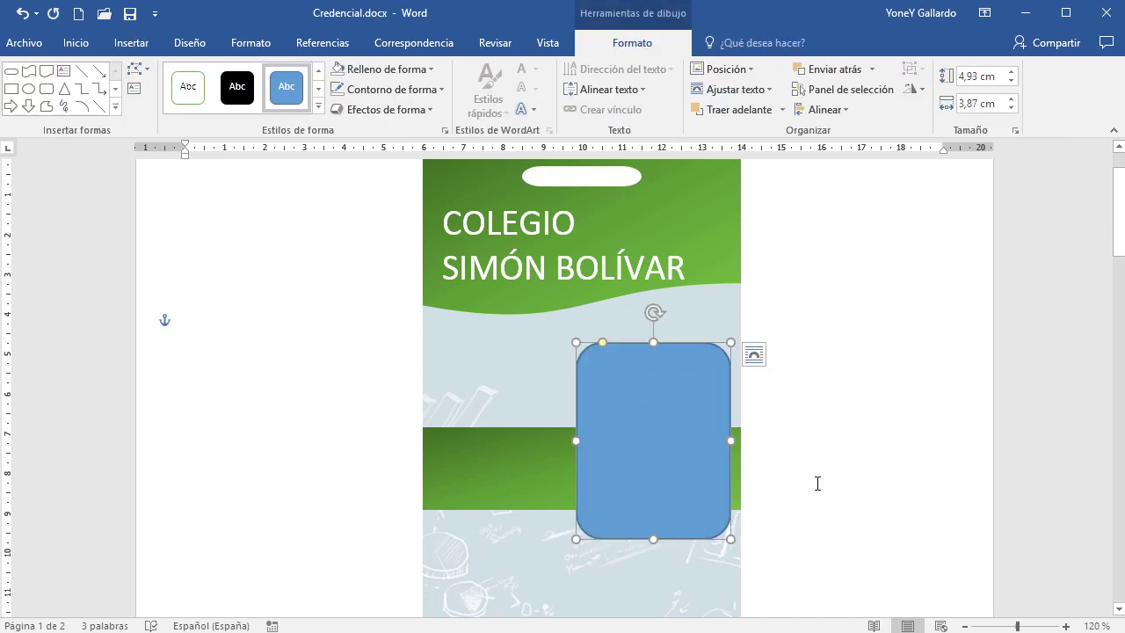
{"action": "scroll", "coordinate": [817, 483], "scroll_direction": "down", "scroll_amount": 1}
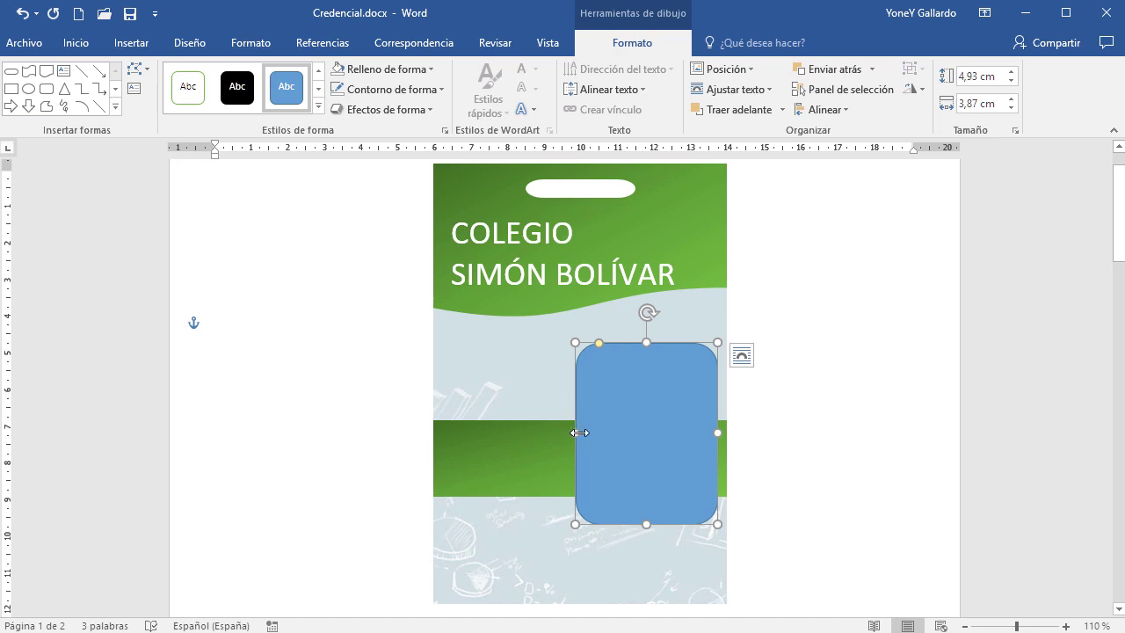
{"action": "left_click_drag", "start_coordinate": [579, 432], "coordinate": [570, 433]}
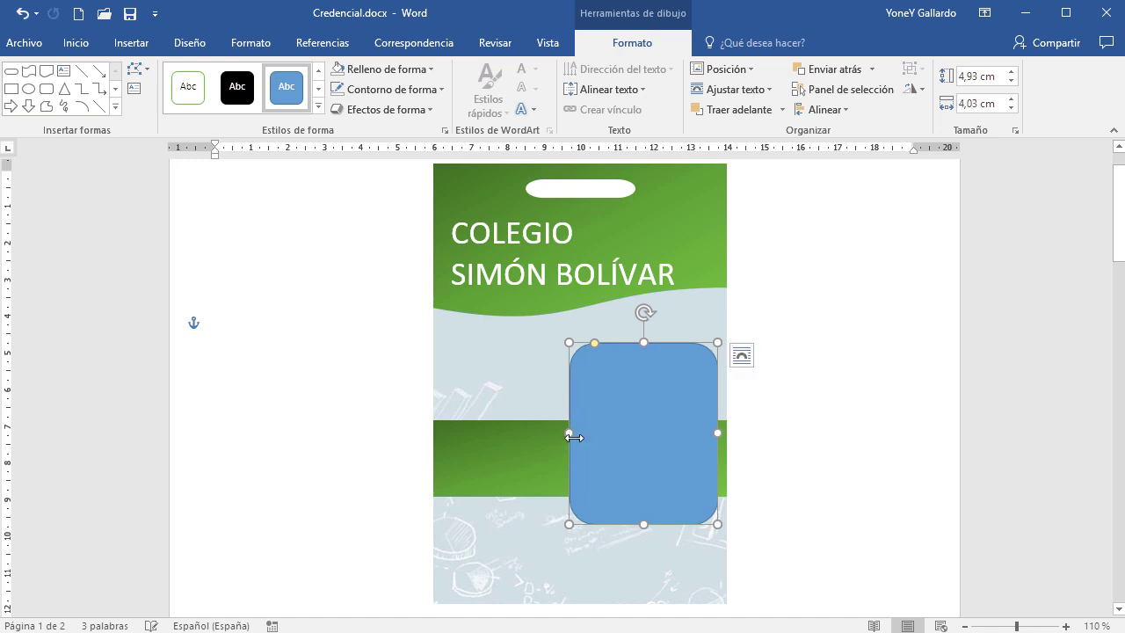
Set the rectangle's size to 5 cm tall by 4 cm wide
{"action": "left_click", "coordinate": [994, 78]}
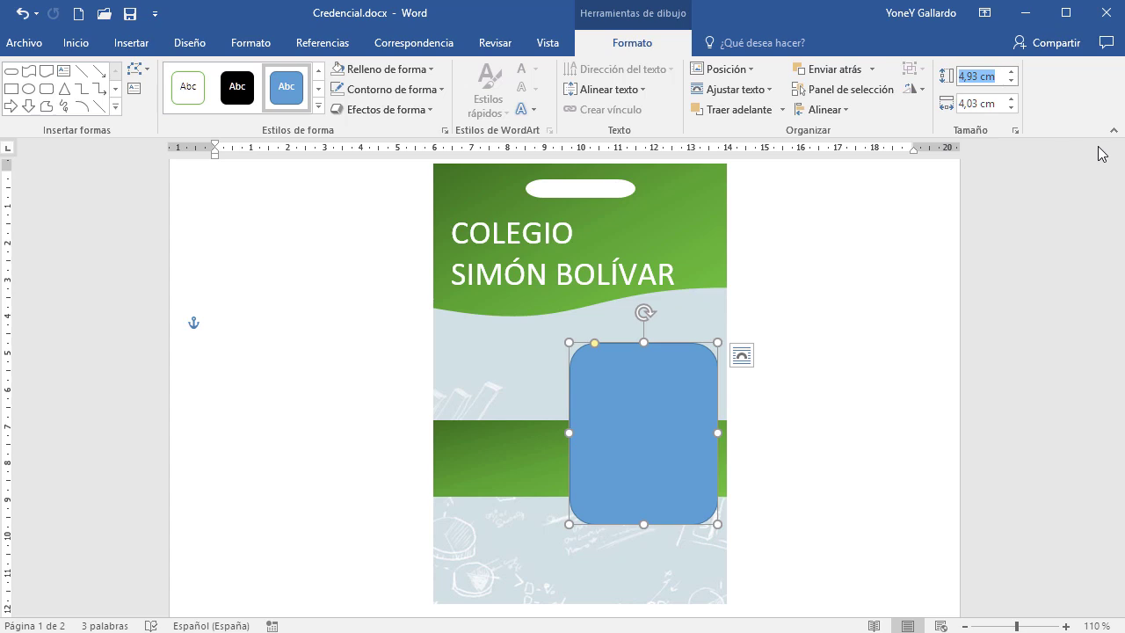
{"action": "type", "text": "5"}
{"action": "key", "text": "Tab"}
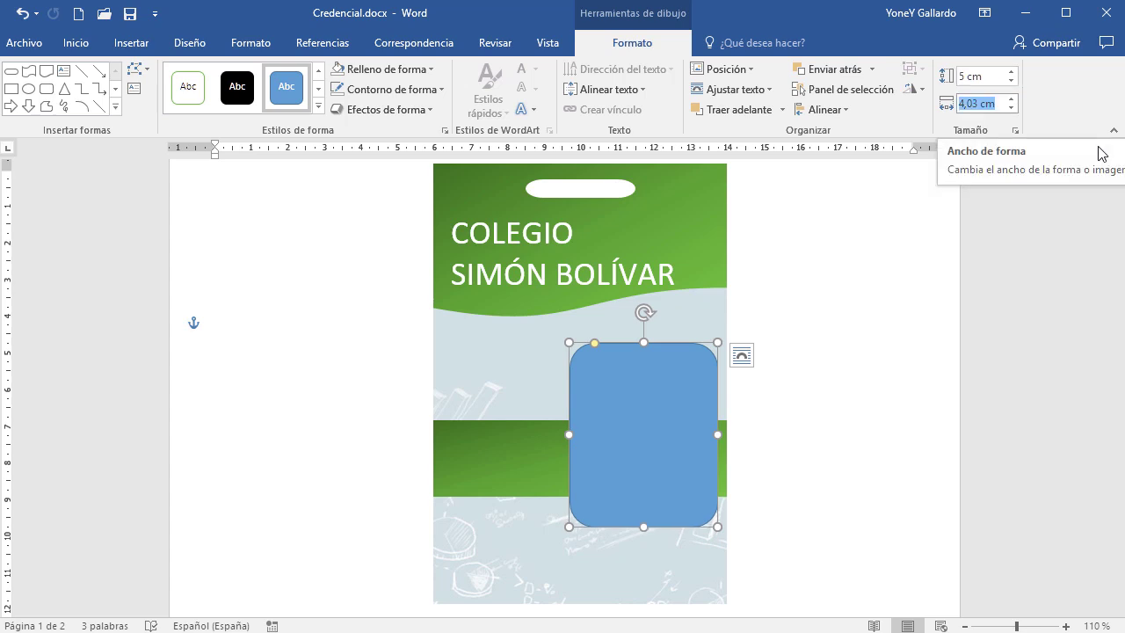
{"action": "type", "text": "4"}
{"action": "key", "text": "Tab"}
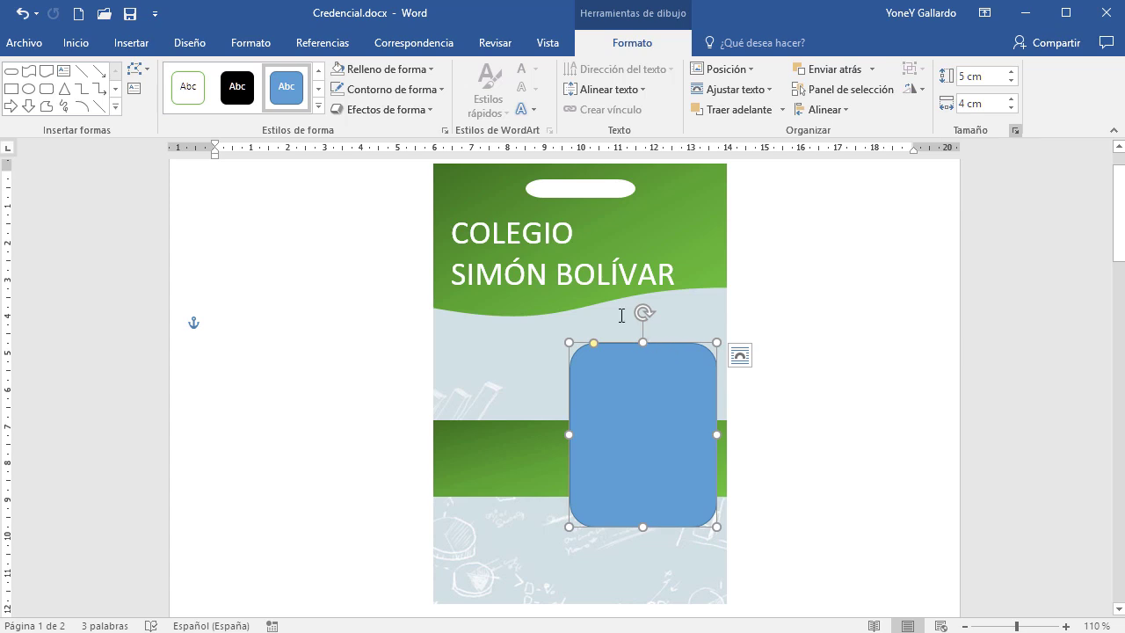
Apply the white-fill, green-outline shape style to the rounded rectangle
{"action": "left_click", "coordinate": [319, 107]}
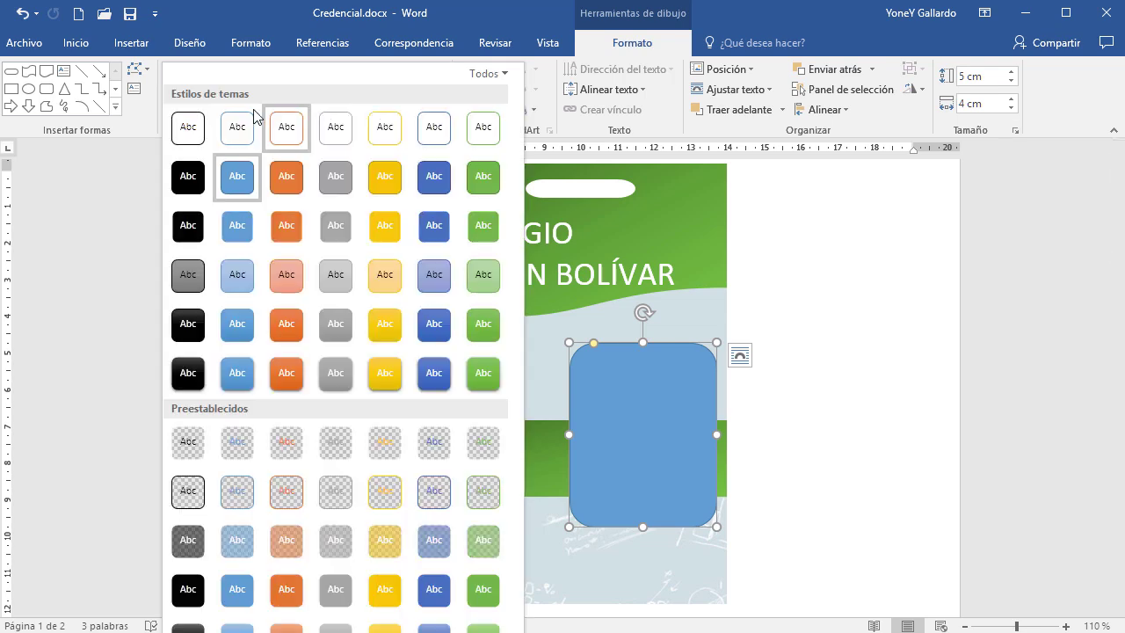
{"action": "left_click", "coordinate": [483, 130]}
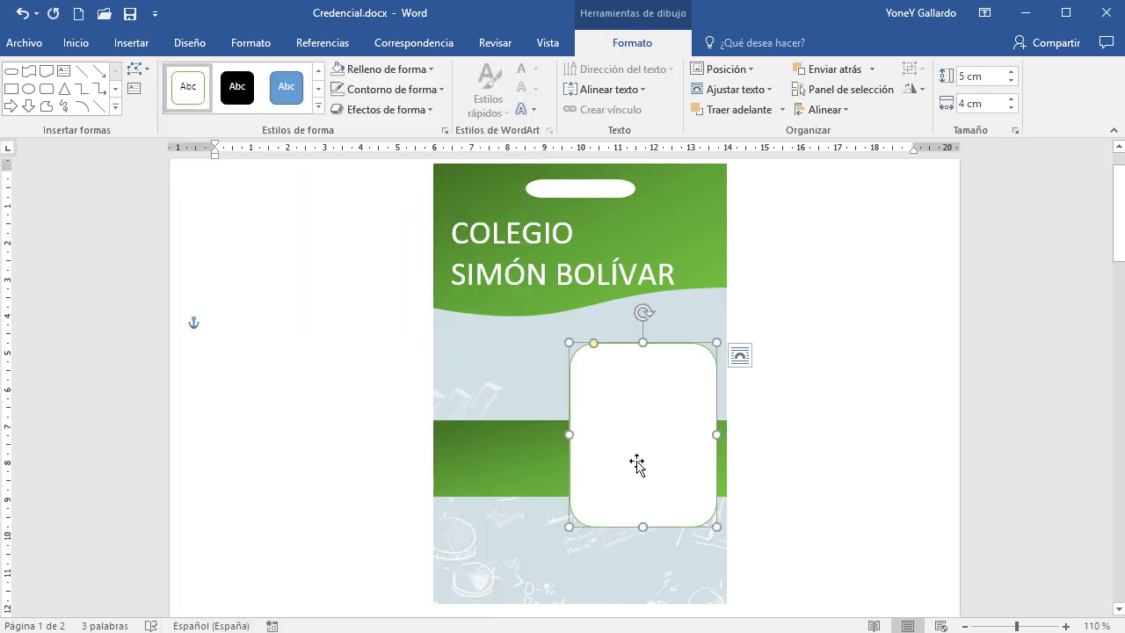
{"action": "left_click", "coordinate": [851, 458]}
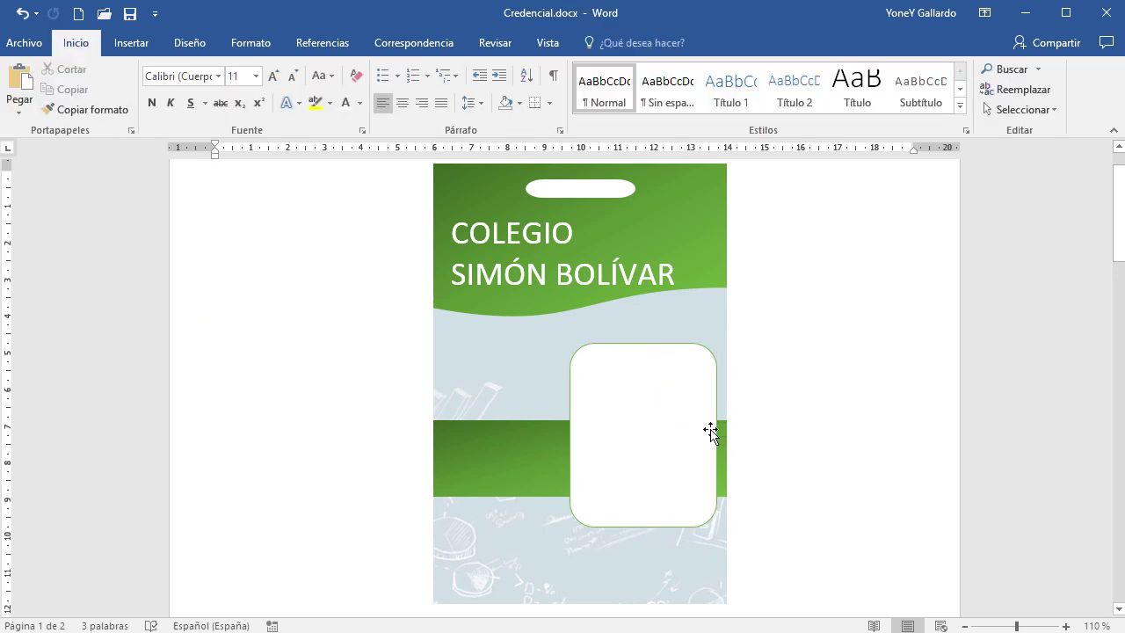
{"action": "scroll", "coordinate": [878, 531], "scroll_direction": "up", "scroll_amount": 8, "text": "ctrl"}
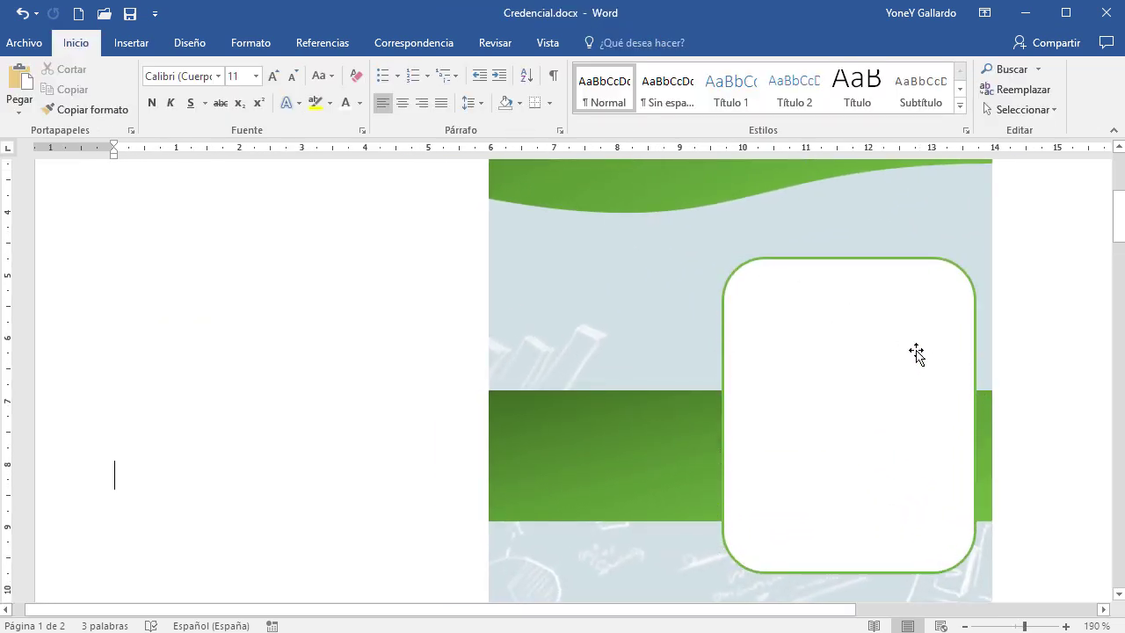
{"action": "scroll", "coordinate": [897, 485], "scroll_direction": "down", "scroll_amount": 5, "text": "ctrl"}
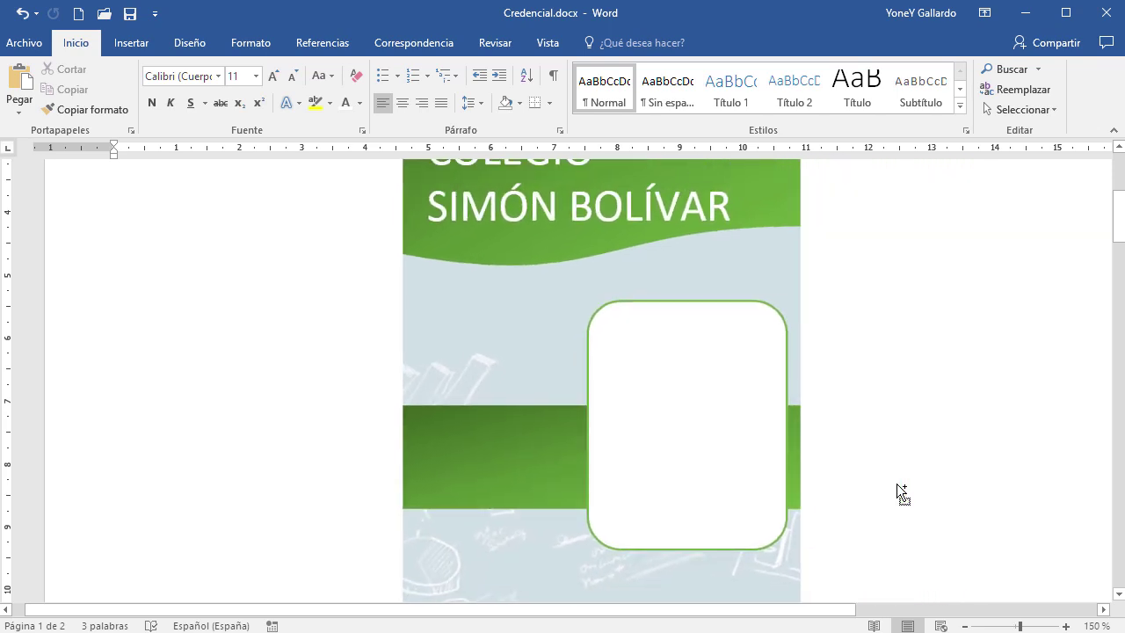
{"action": "left_click", "coordinate": [698, 320]}
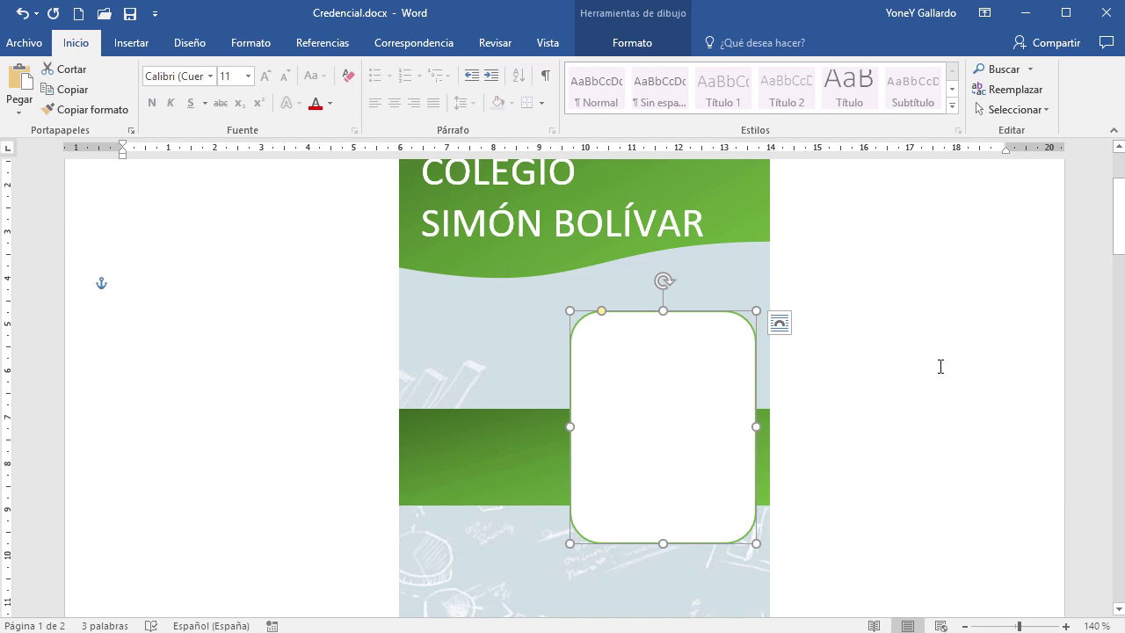
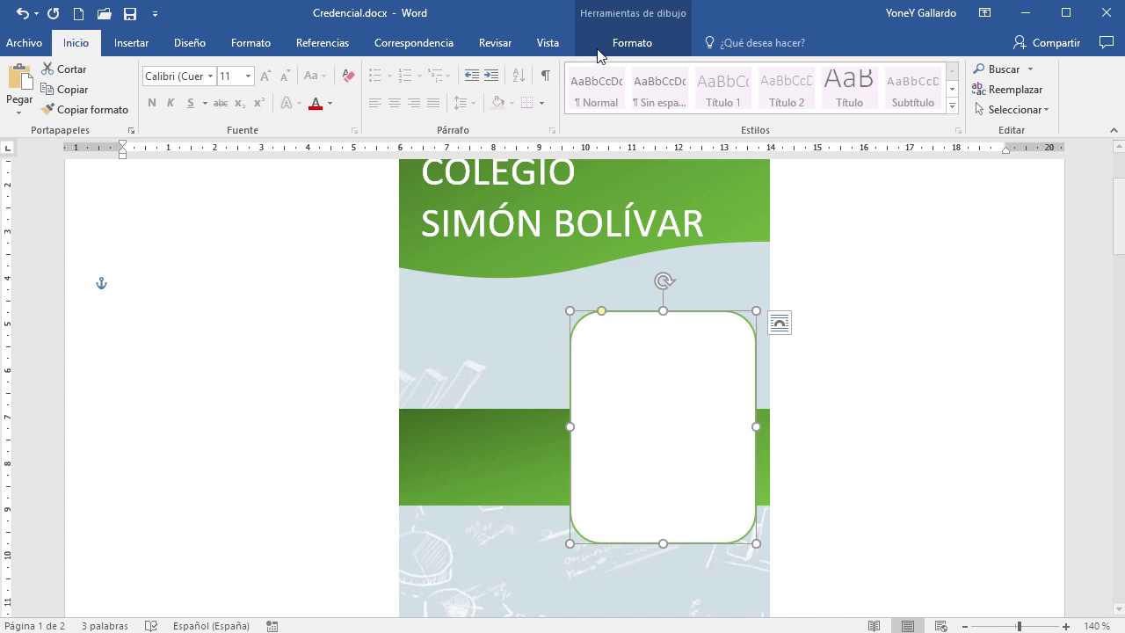
Fill the rounded photo frame with the local picture 01.jpg as a picture fill
{"action": "left_click", "coordinate": [629, 42]}
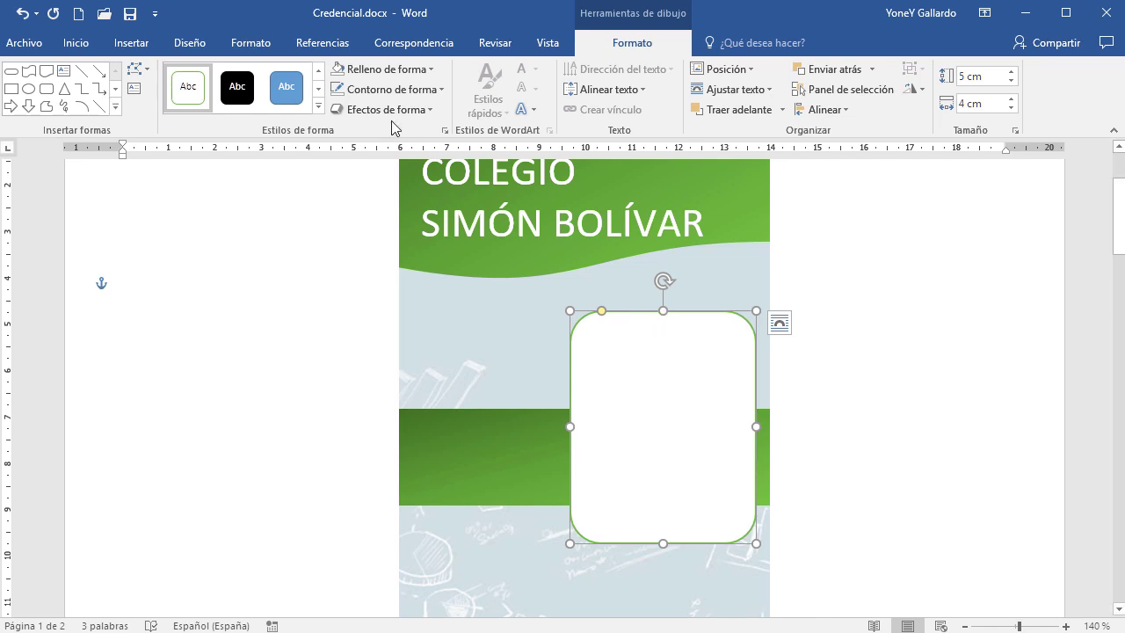
{"action": "left_click", "coordinate": [387, 70]}
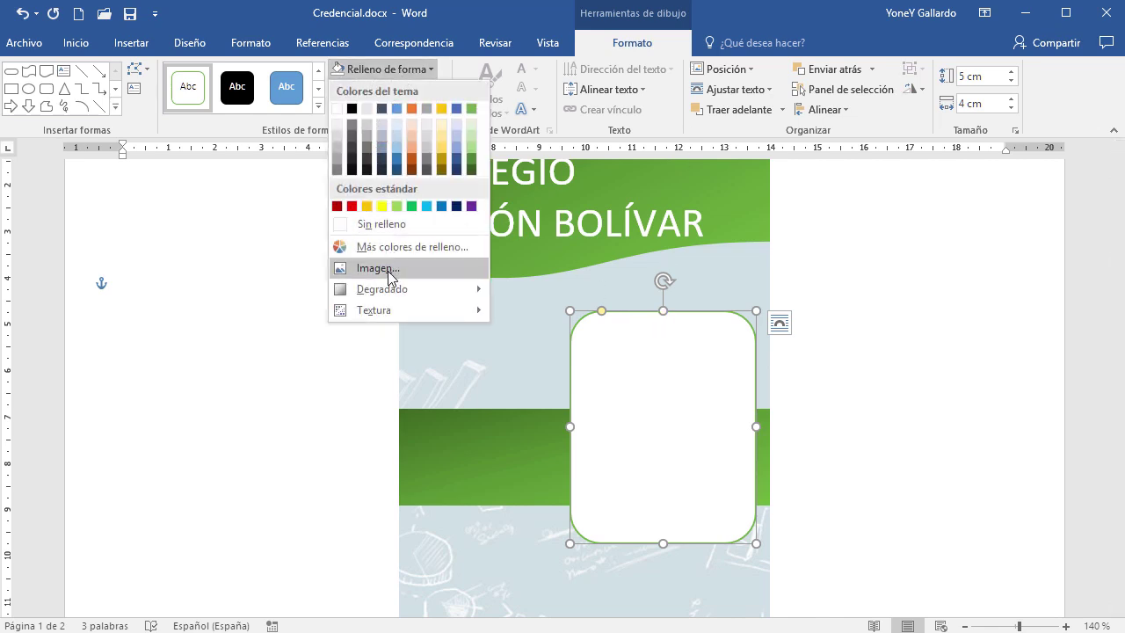
{"action": "left_click", "coordinate": [388, 277]}
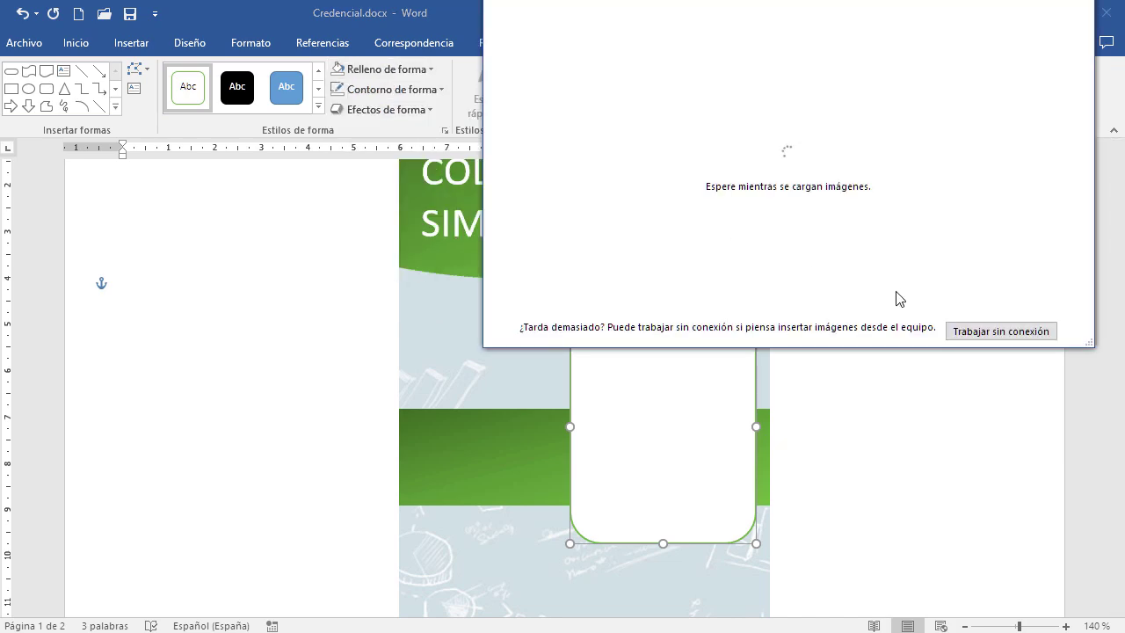
{"action": "left_click", "coordinate": [975, 334]}
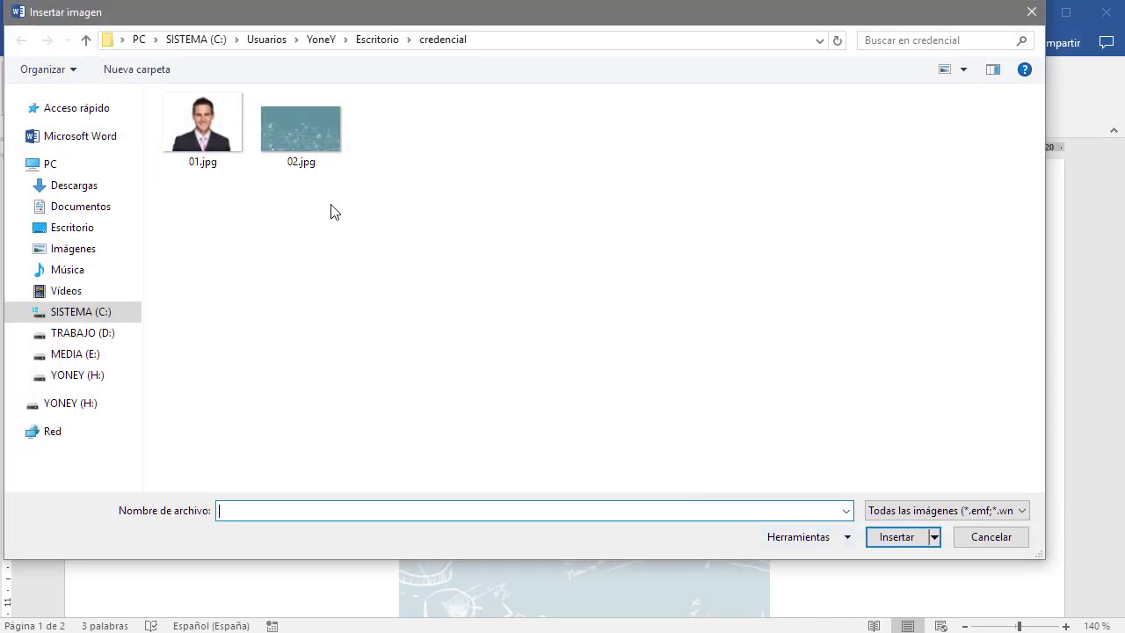
{"action": "left_click", "coordinate": [209, 125]}
{"action": "left_click", "coordinate": [895, 536]}
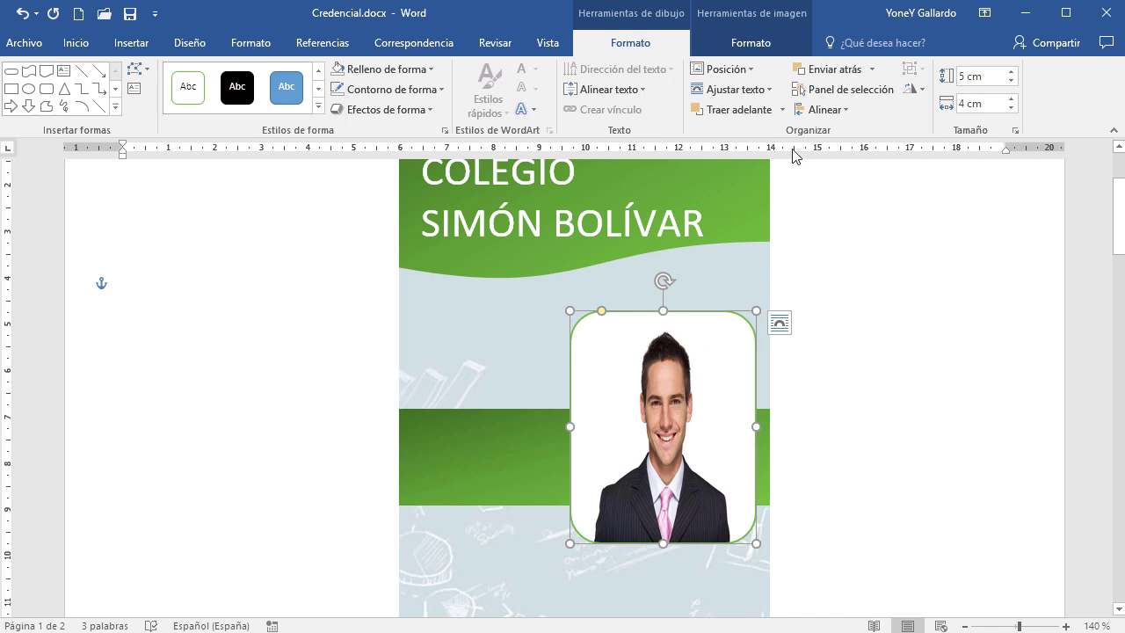
{"action": "left_click", "coordinate": [443, 132]}
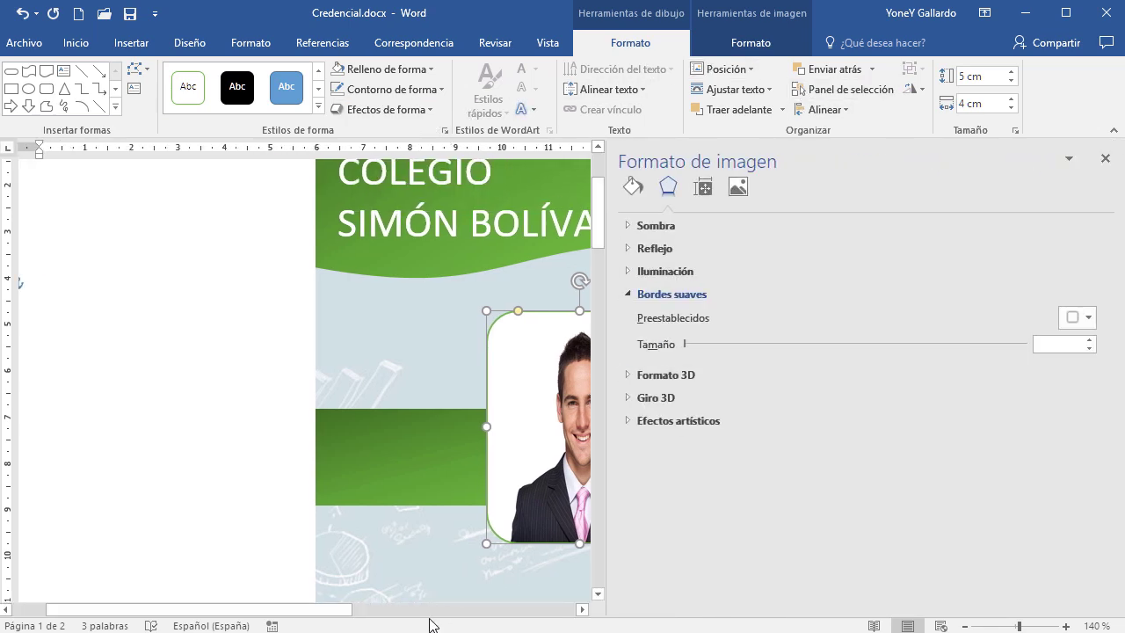
{"action": "left_click_drag", "start_coordinate": [322, 613], "coordinate": [447, 613]}
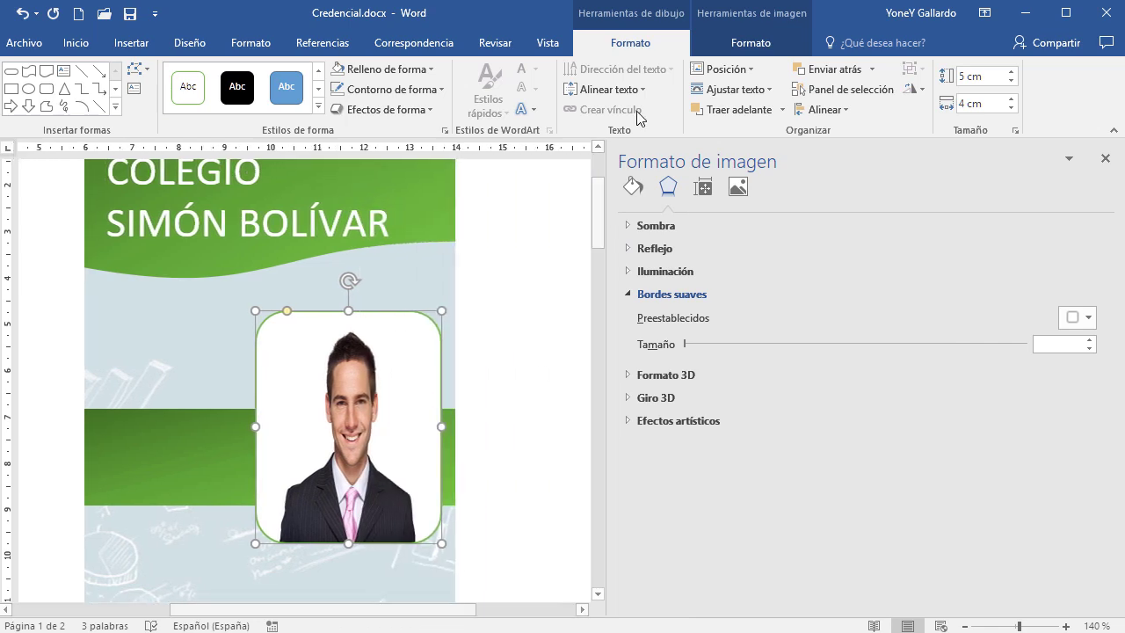
{"action": "left_click", "coordinate": [633, 187]}
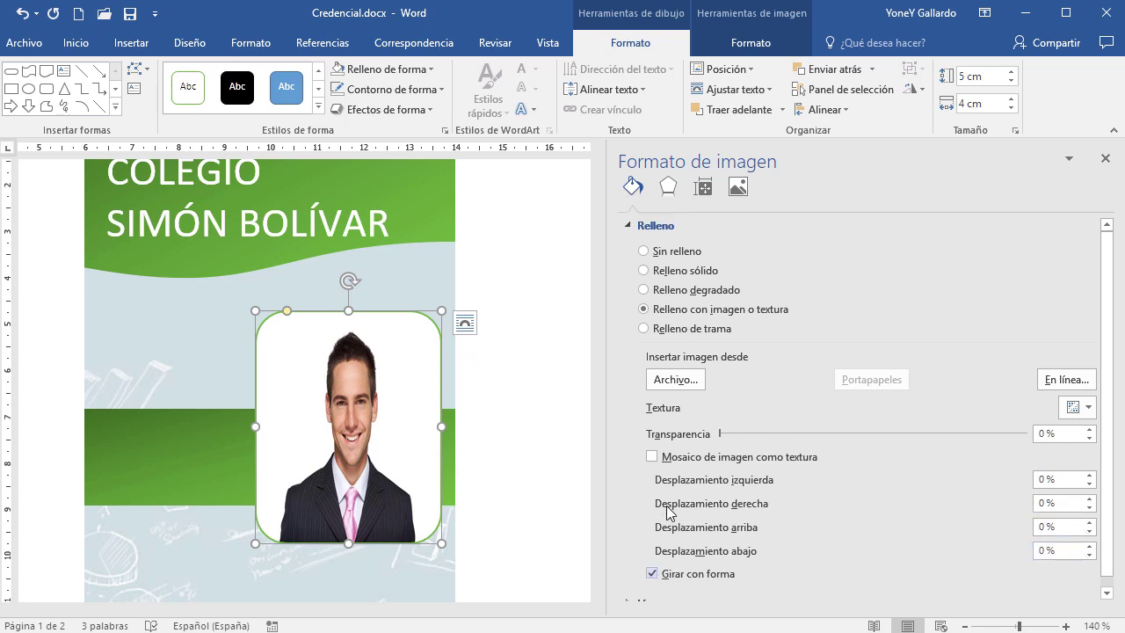
{"action": "left_click", "coordinate": [651, 457]}
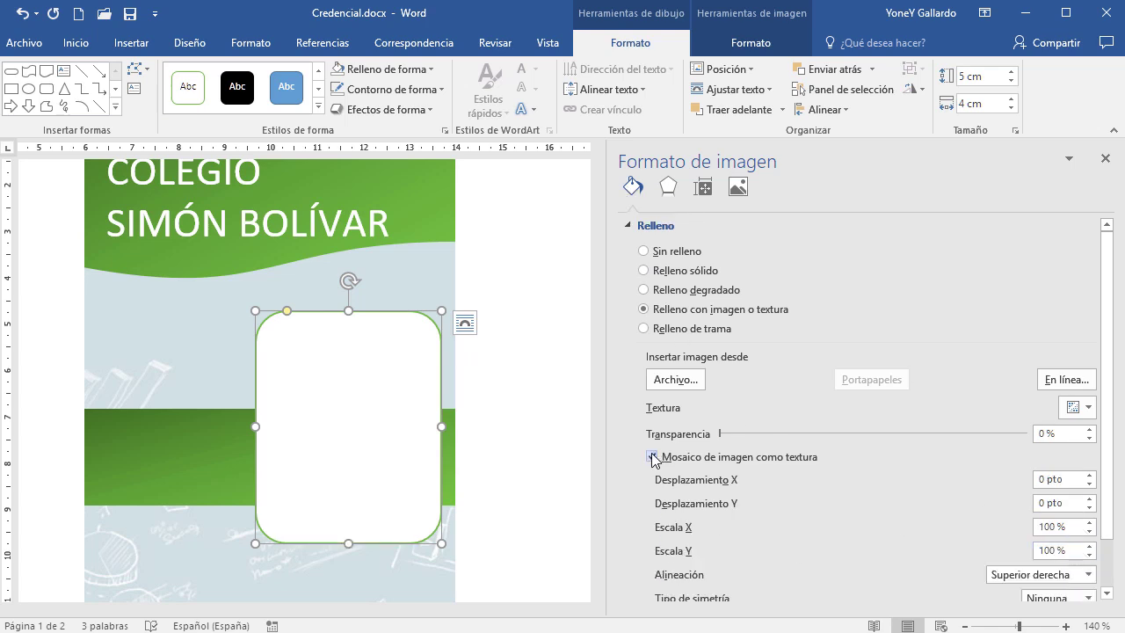
{"action": "left_click", "coordinate": [652, 457]}
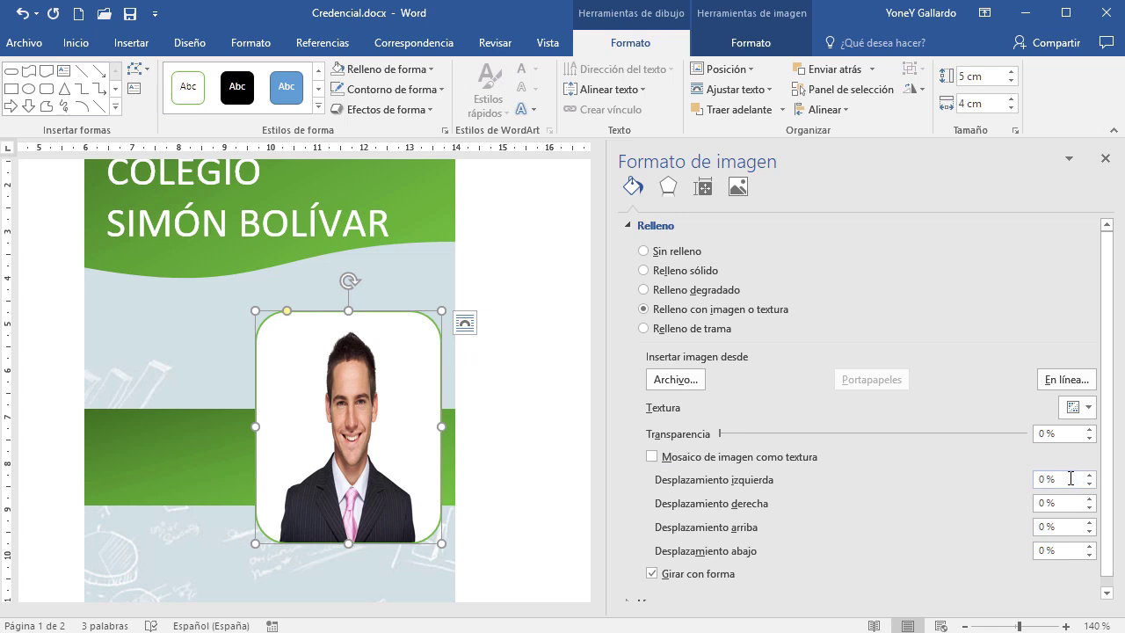
{"action": "scroll", "coordinate": [1109, 485], "scroll_direction": "down", "scroll_amount": 1}
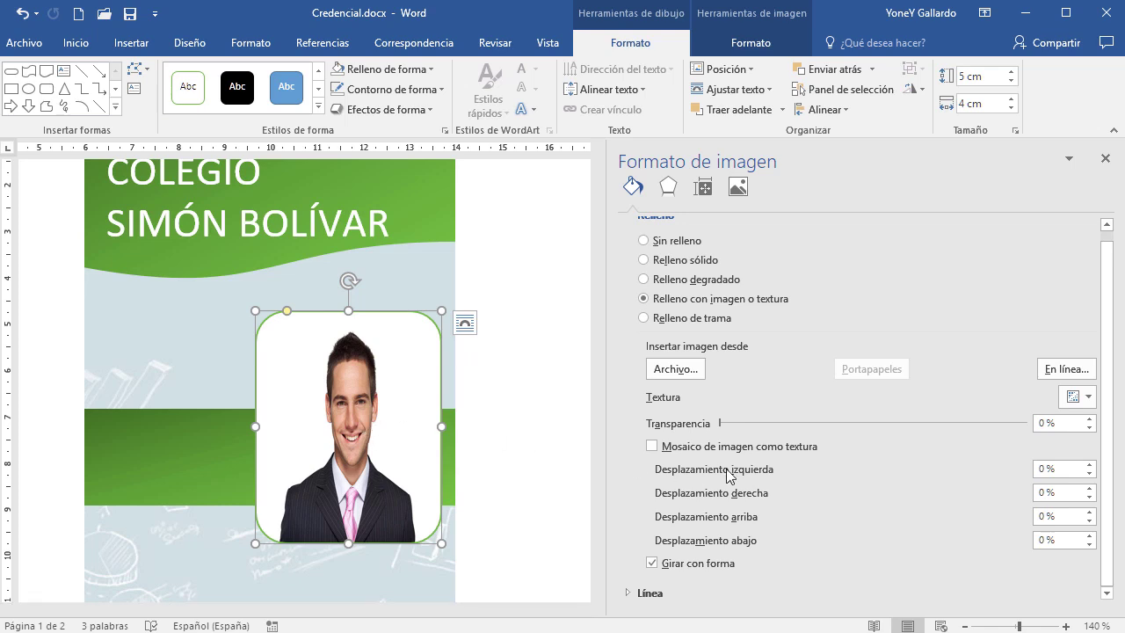
{"action": "left_click", "coordinate": [1104, 158]}
{"action": "left_click", "coordinate": [916, 396]}
{"action": "left_click", "coordinate": [686, 365]}
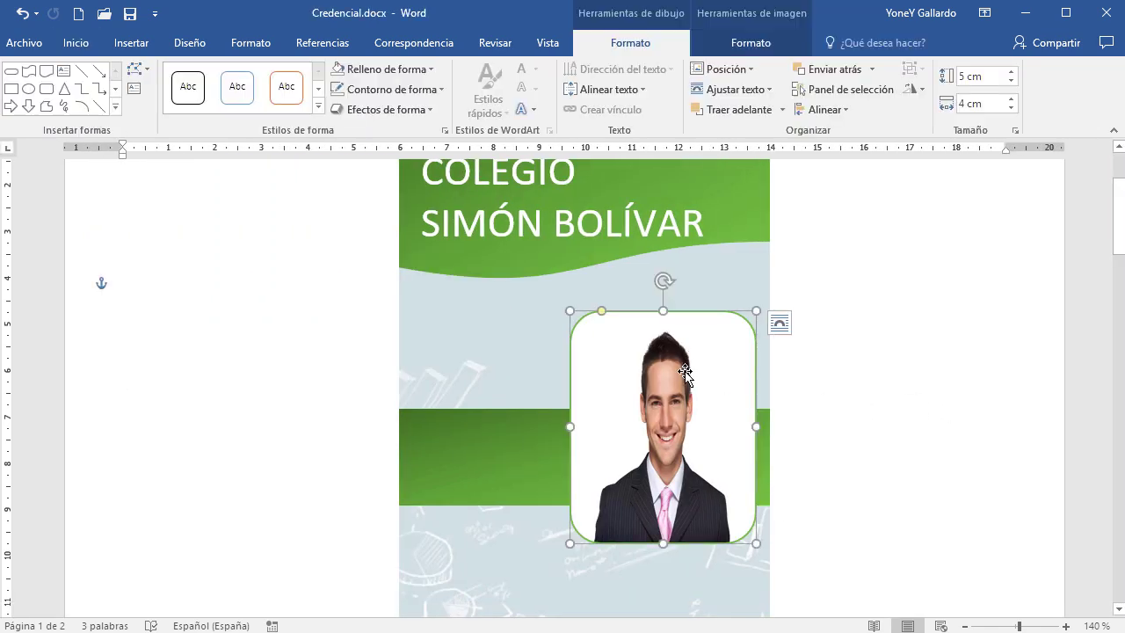
Delete the photo-filled frame and insert 01.jpg as a standalone picture
{"action": "key", "text": "Delete"}
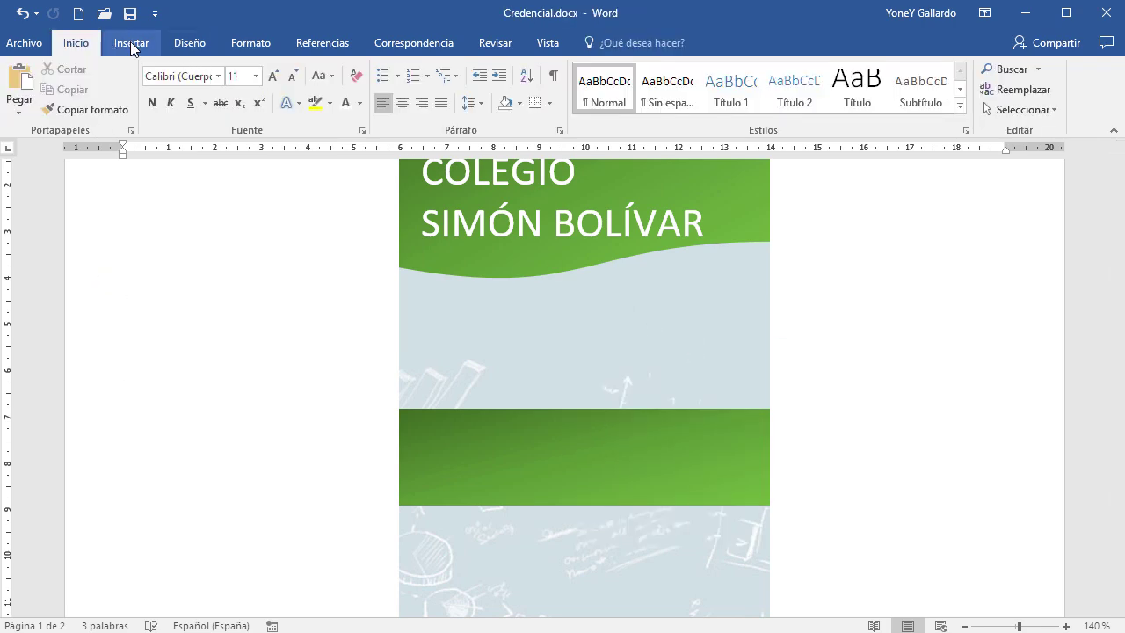
{"action": "left_click", "coordinate": [130, 43]}
{"action": "left_click", "coordinate": [182, 86]}
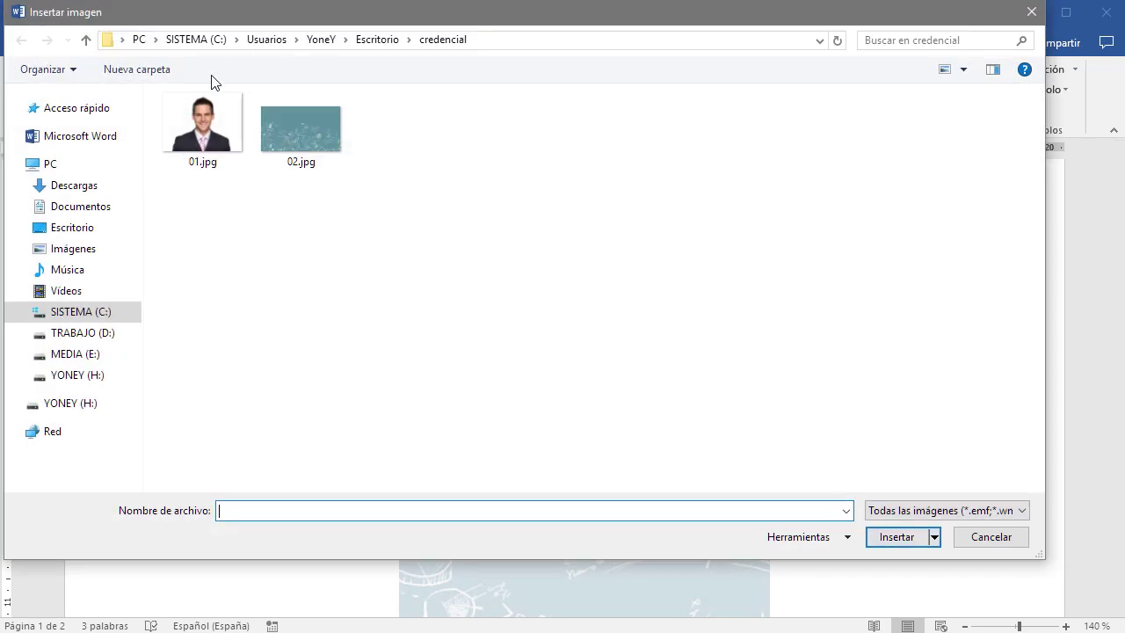
{"action": "left_click", "coordinate": [200, 129]}
{"action": "double_click", "coordinate": [199, 129]}
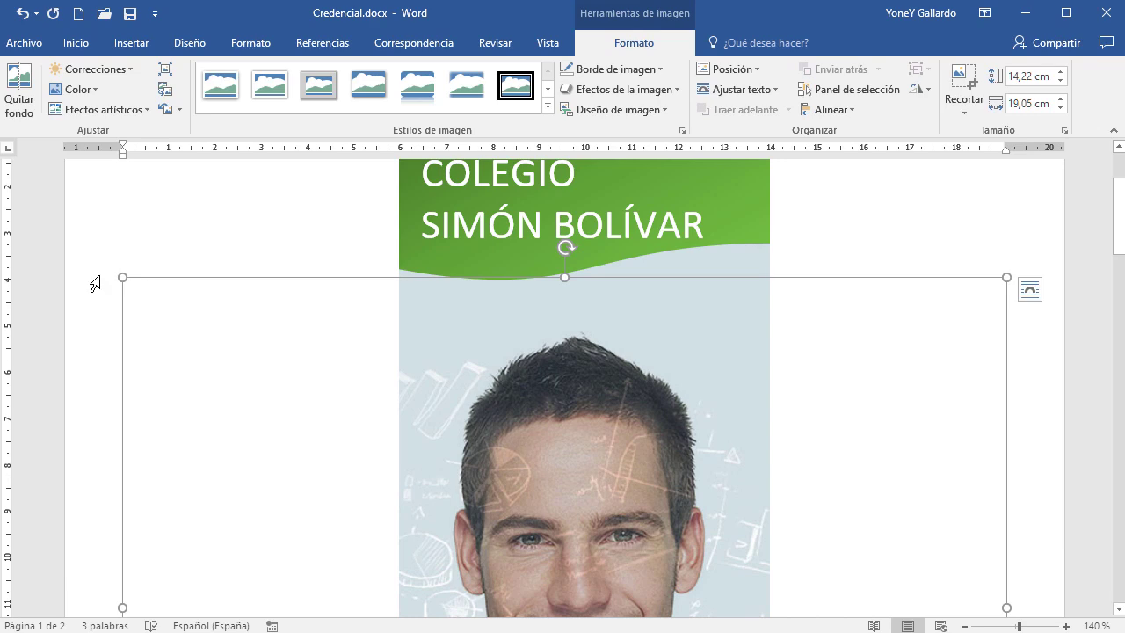
Set the photo in front of text, shrink it to 4,4 × 5,9 cm, and place it on the card
{"action": "scroll", "coordinate": [515, 327], "scroll_direction": "down", "scroll_amount": 5}
{"action": "scroll", "coordinate": [219, 276], "scroll_direction": "up", "scroll_amount": 3}
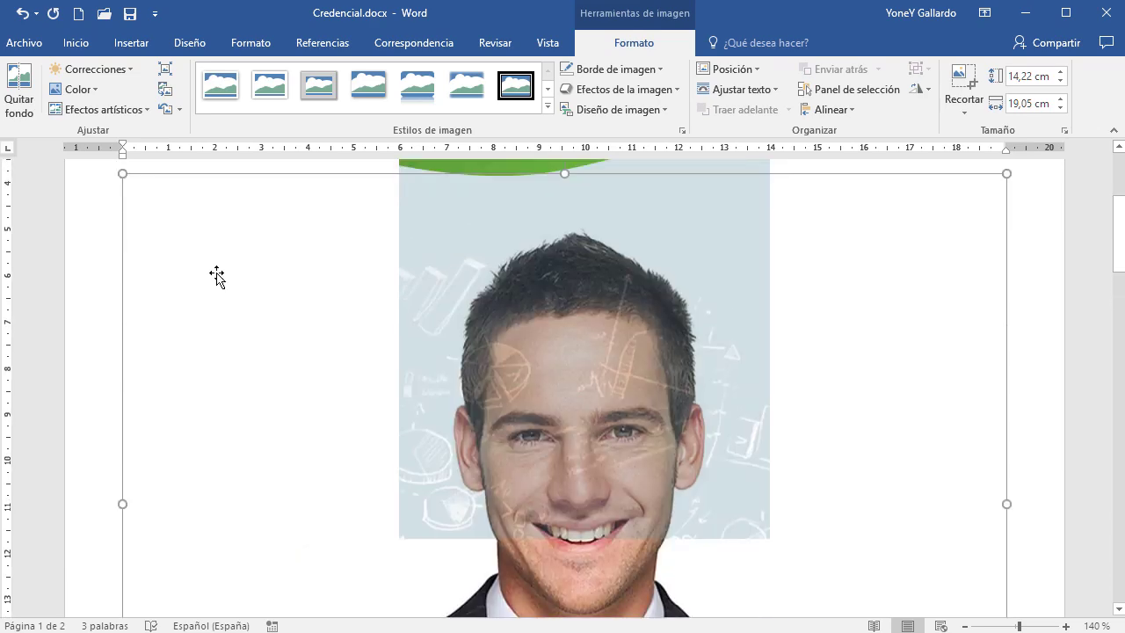
{"action": "left_click_drag", "start_coordinate": [124, 180], "coordinate": [459, 432]}
{"action": "left_click", "coordinate": [692, 194]}
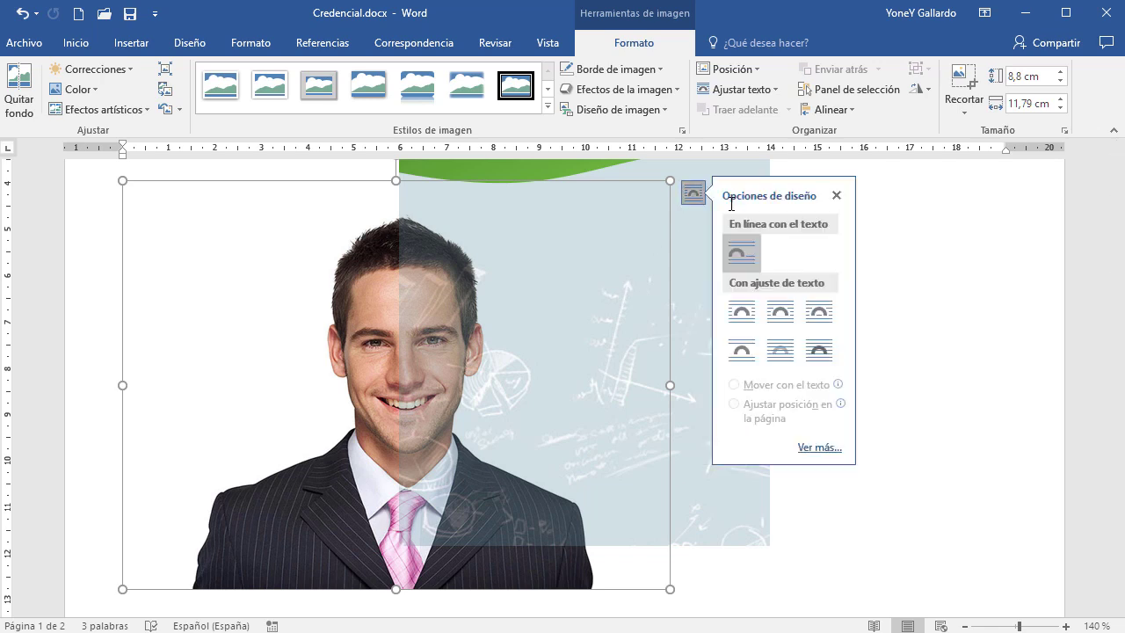
{"action": "left_click", "coordinate": [823, 350]}
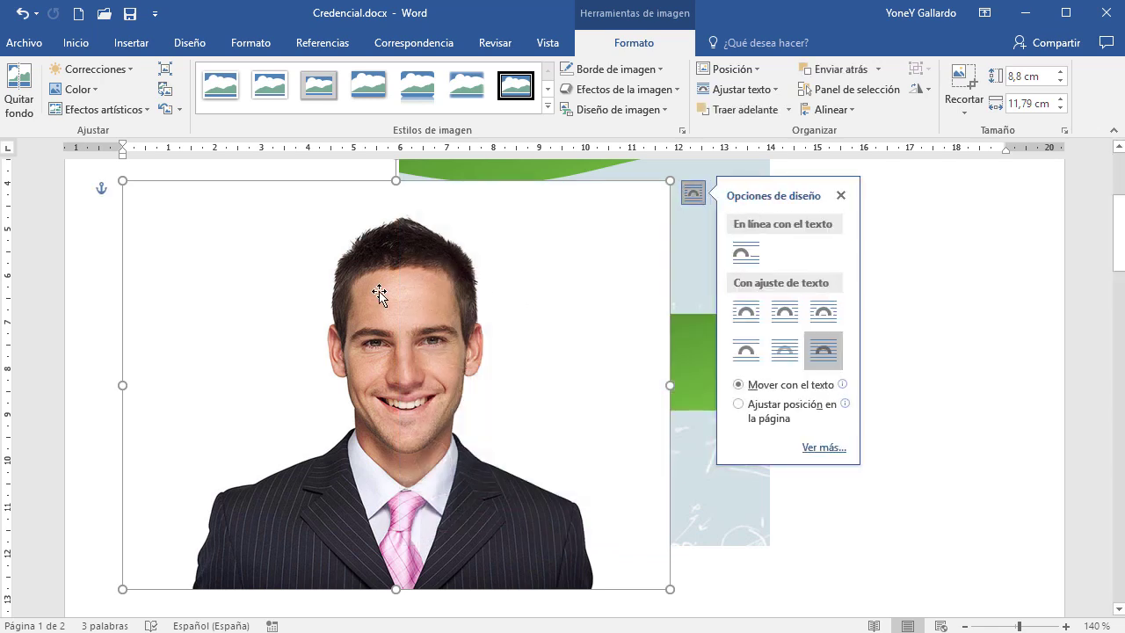
{"action": "left_click_drag", "start_coordinate": [122, 181], "coordinate": [364, 329]}
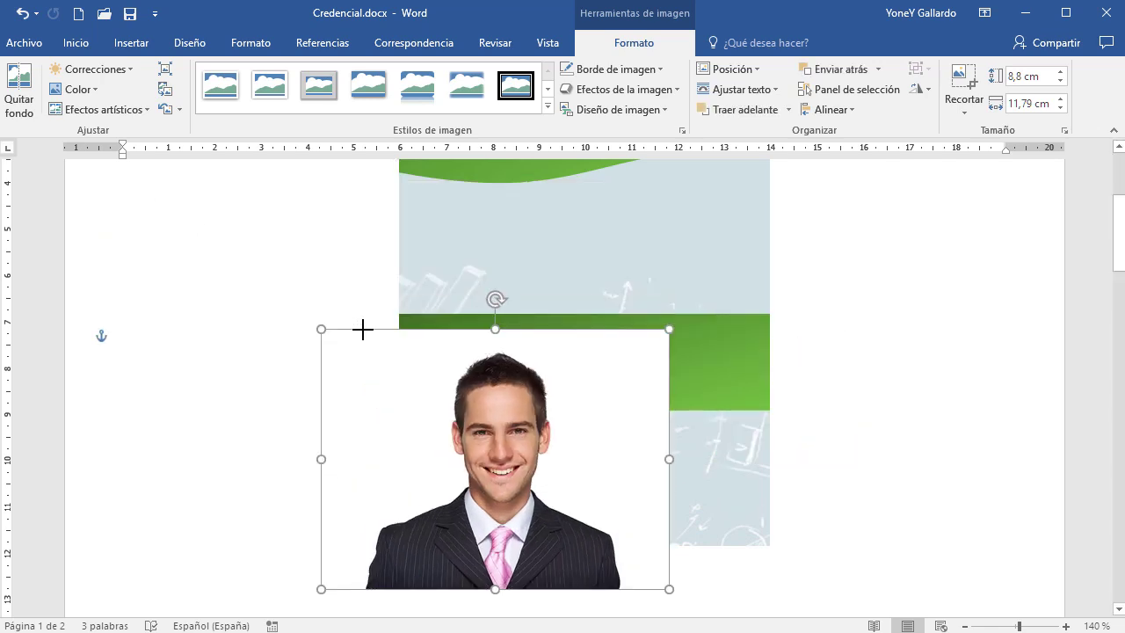
{"action": "left_click_drag", "start_coordinate": [542, 476], "coordinate": [696, 355]}
{"action": "scroll", "coordinate": [871, 460], "scroll_direction": "up", "scroll_amount": 5}
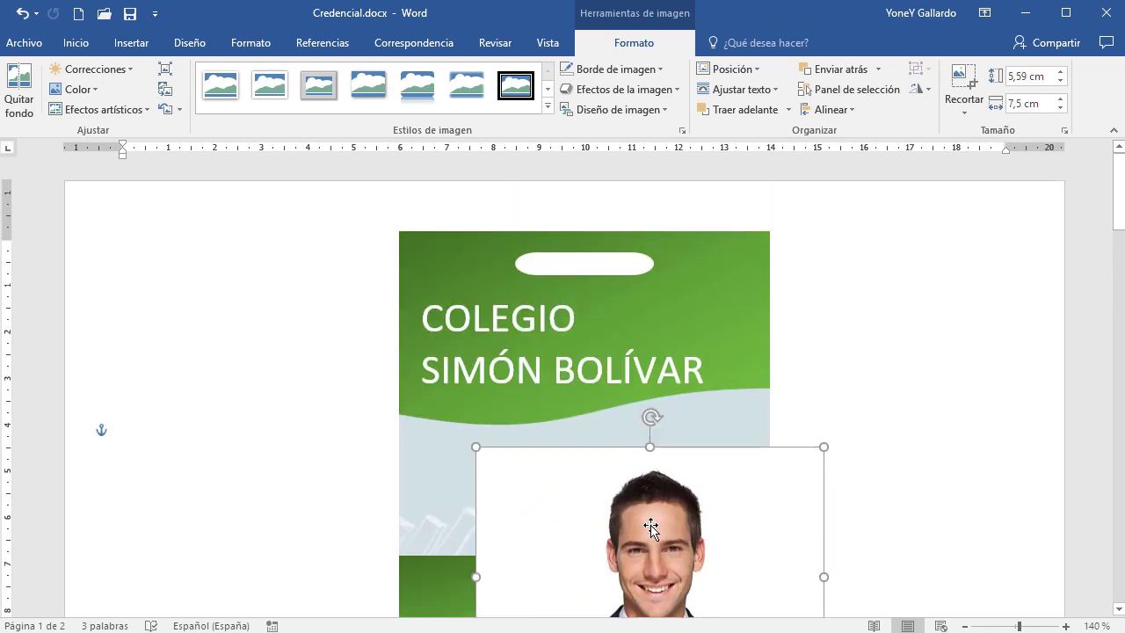
{"action": "left_click_drag", "start_coordinate": [648, 522], "coordinate": [645, 427]}
{"action": "scroll", "coordinate": [987, 428], "scroll_direction": "down", "scroll_amount": 2}
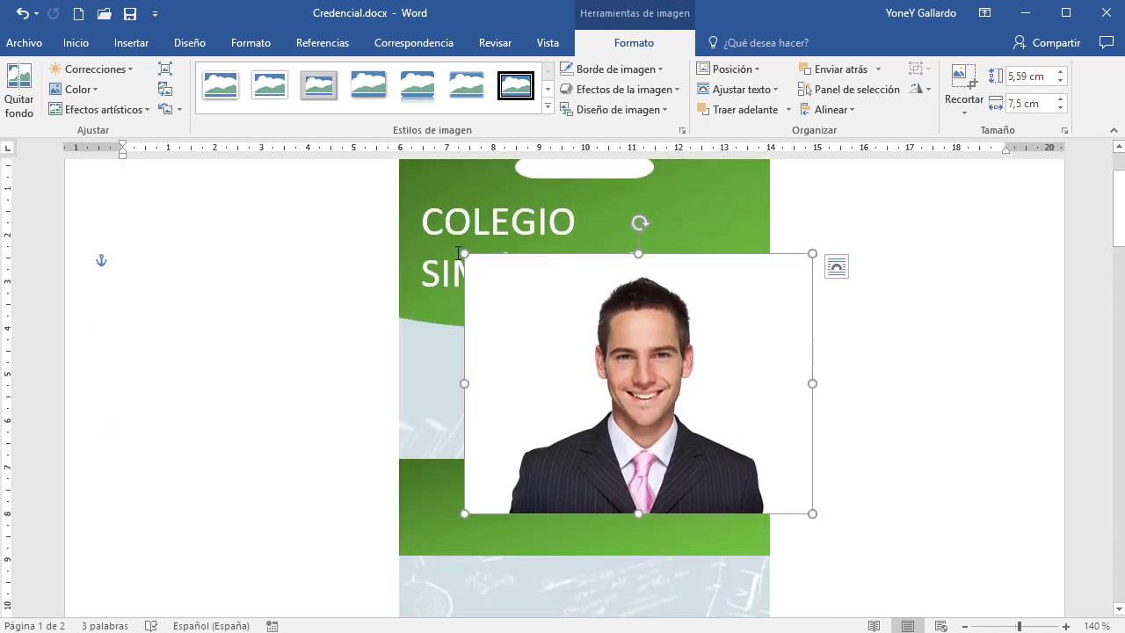
{"action": "left_click_drag", "start_coordinate": [464, 252], "coordinate": [540, 316]}
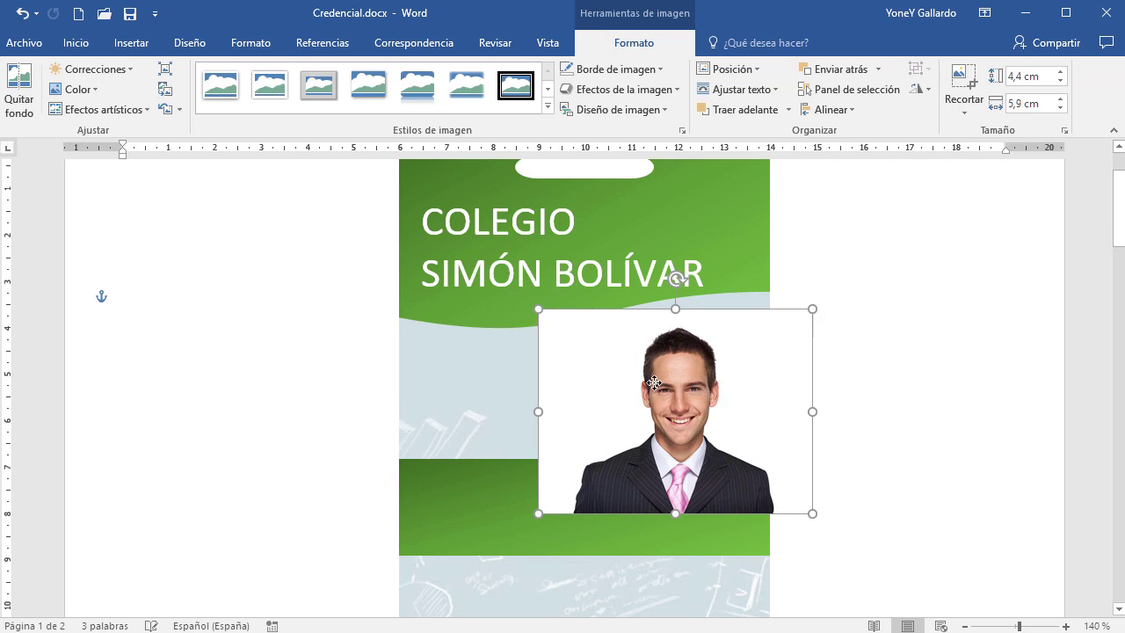
Crop the portrait's left and right sides, then move it right and down on the card
{"action": "left_click", "coordinate": [964, 112]}
{"action": "left_click", "coordinate": [1015, 137]}
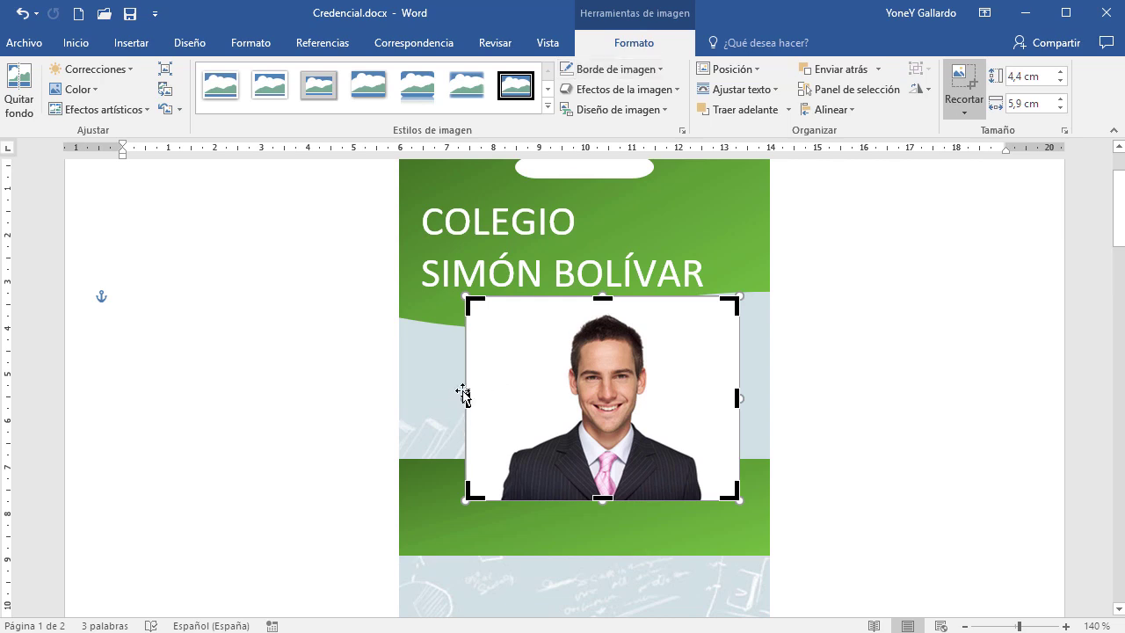
{"action": "left_click_drag", "start_coordinate": [467, 397], "coordinate": [507, 402]}
{"action": "left_click_drag", "start_coordinate": [738, 398], "coordinate": [703, 401]}
{"action": "left_click", "coordinate": [812, 426]}
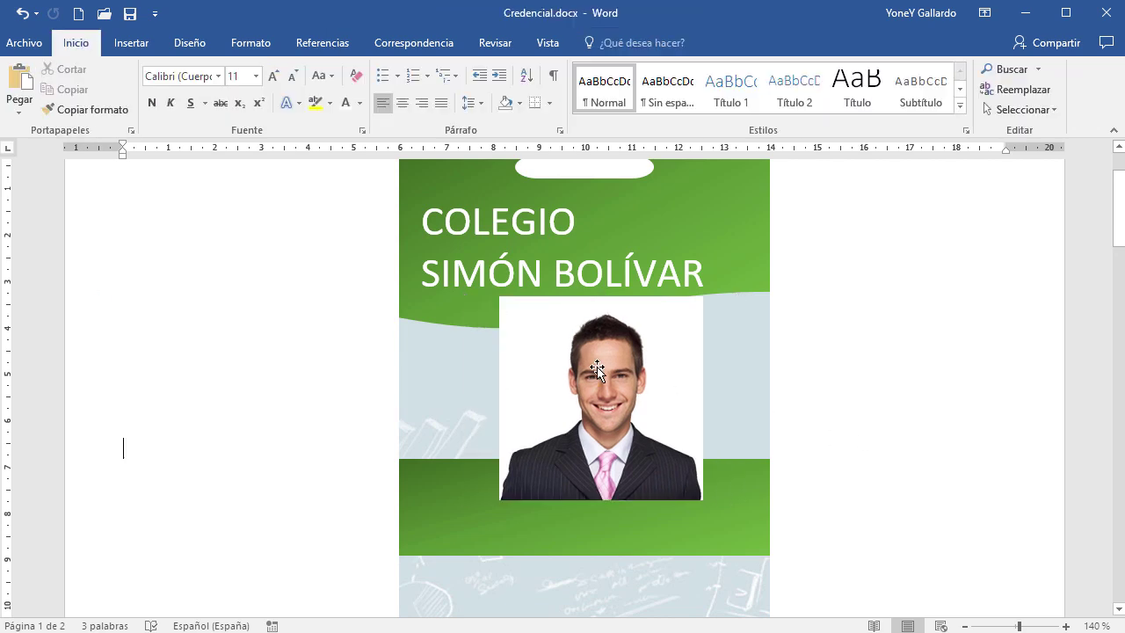
{"action": "left_click_drag", "start_coordinate": [594, 360], "coordinate": [636, 379]}
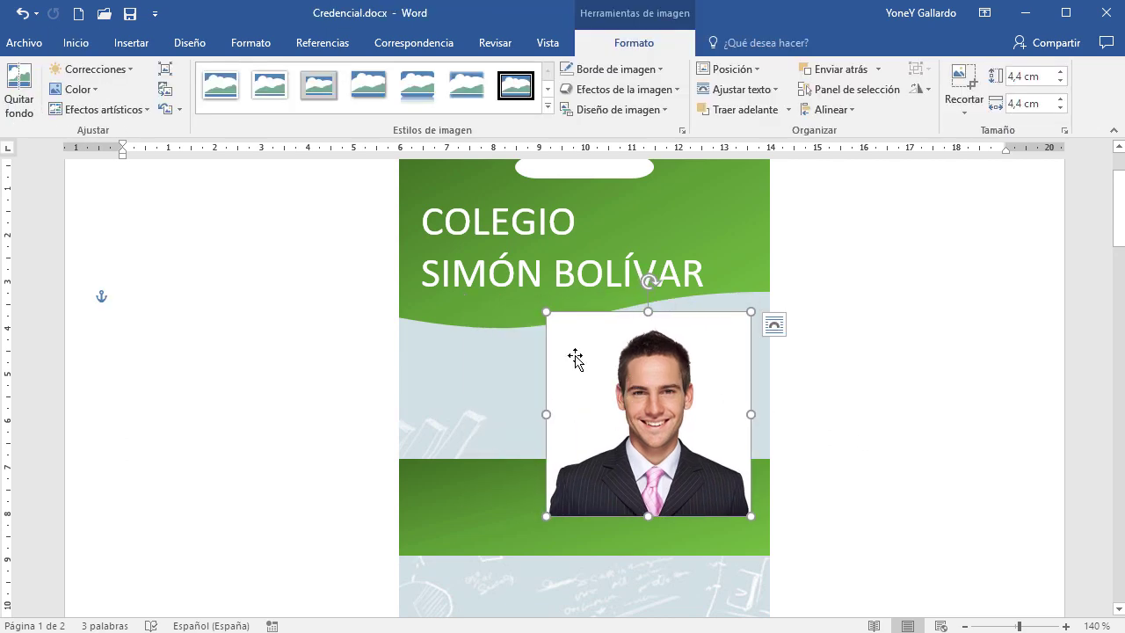
Trim a bit more from both sides so the portrait is 4,4 × 4 cm
{"action": "left_click", "coordinate": [965, 79]}
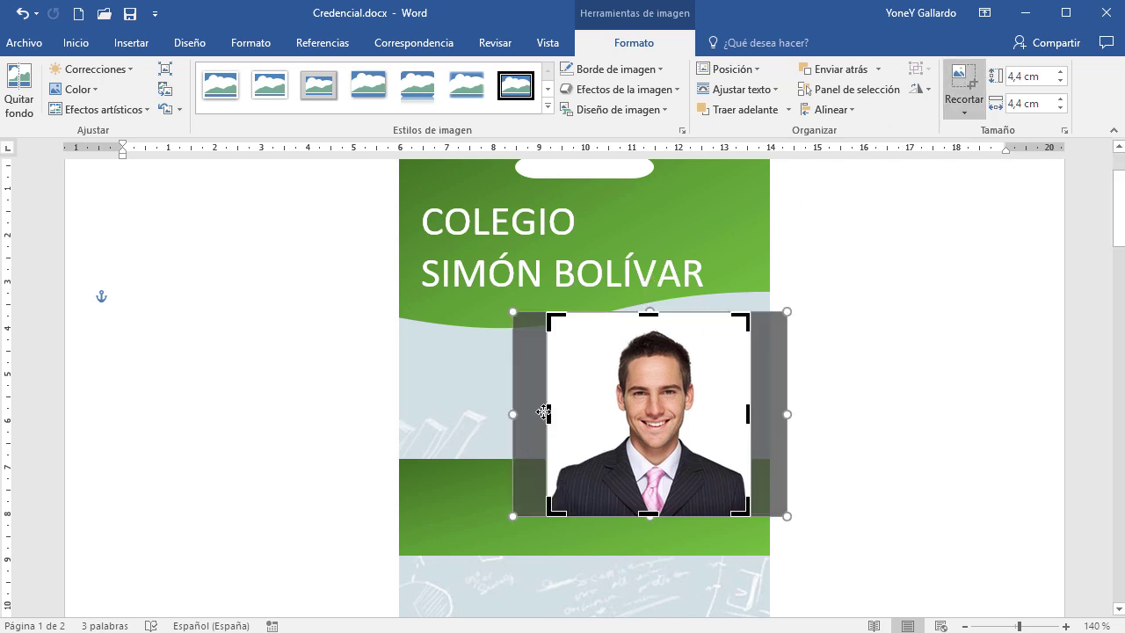
{"action": "left_click_drag", "start_coordinate": [546, 412], "coordinate": [557, 411]}
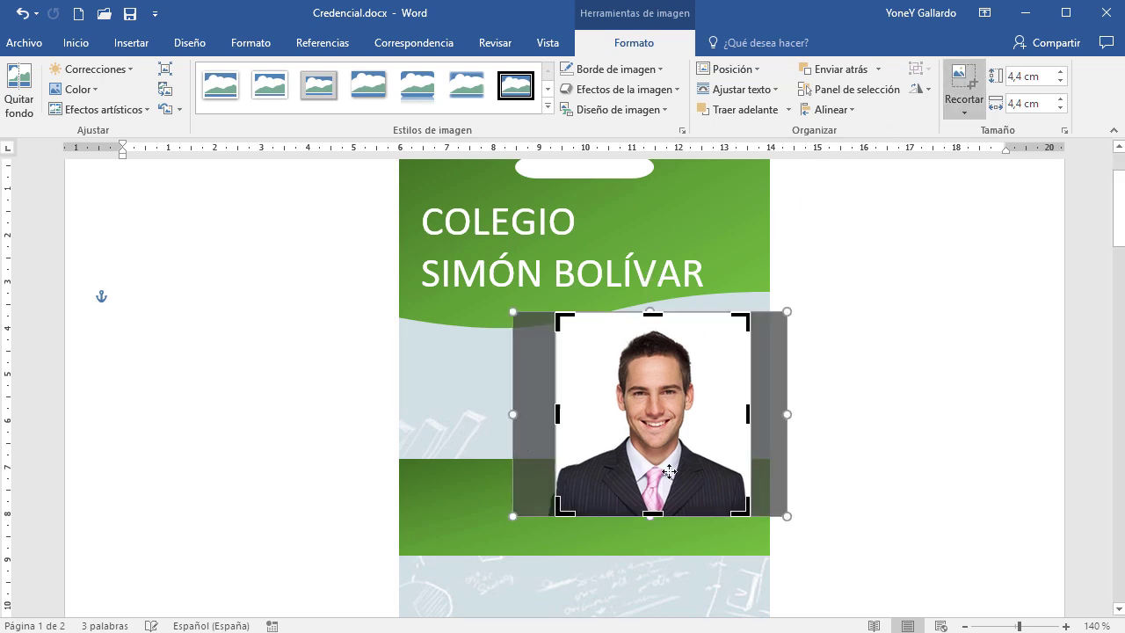
{"action": "left_click_drag", "start_coordinate": [749, 419], "coordinate": [687, 430]}
{"action": "left_click", "coordinate": [877, 475]}
{"action": "left_click", "coordinate": [693, 435]}
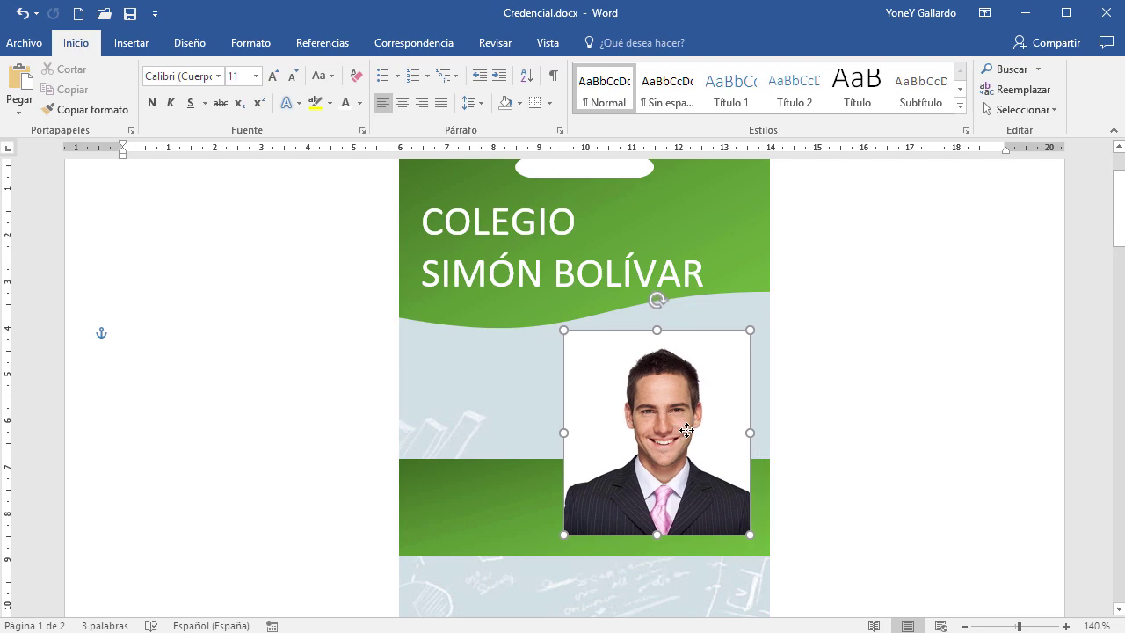
{"action": "left_click", "coordinate": [929, 460]}
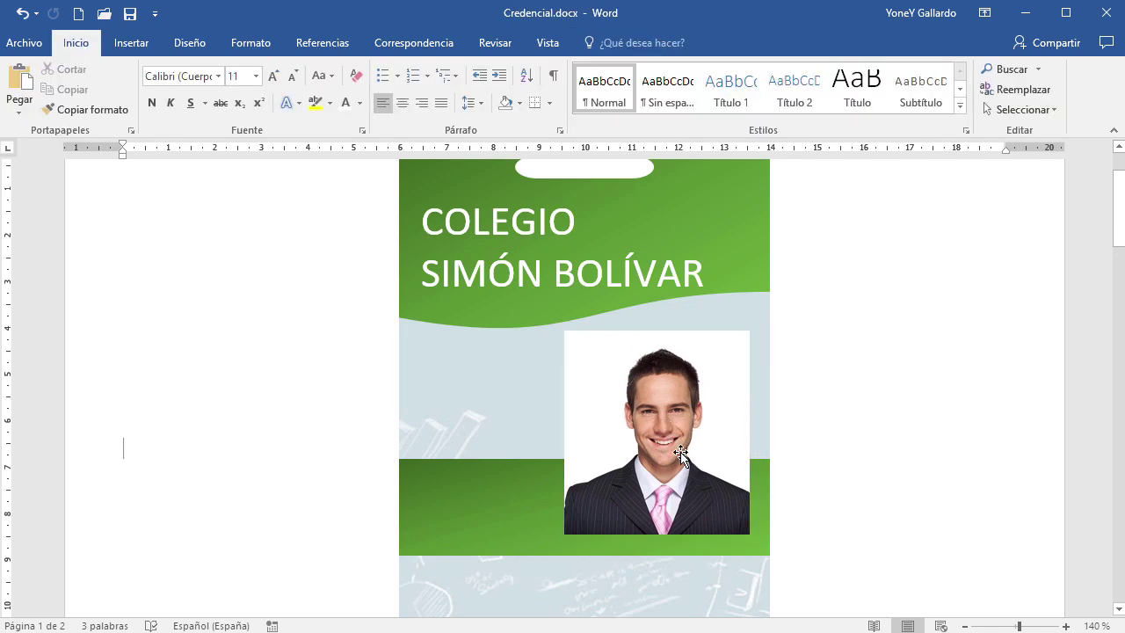
{"action": "left_click", "coordinate": [602, 367]}
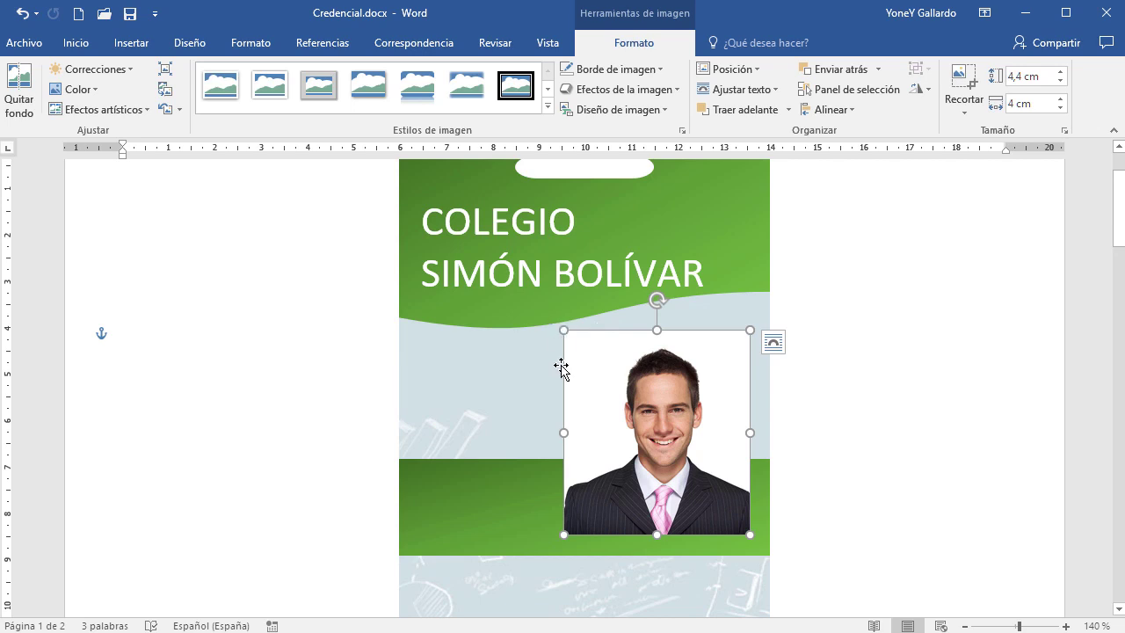
Apply the Rectángulo biselado picture style to the portrait
{"action": "left_click", "coordinate": [548, 107]}
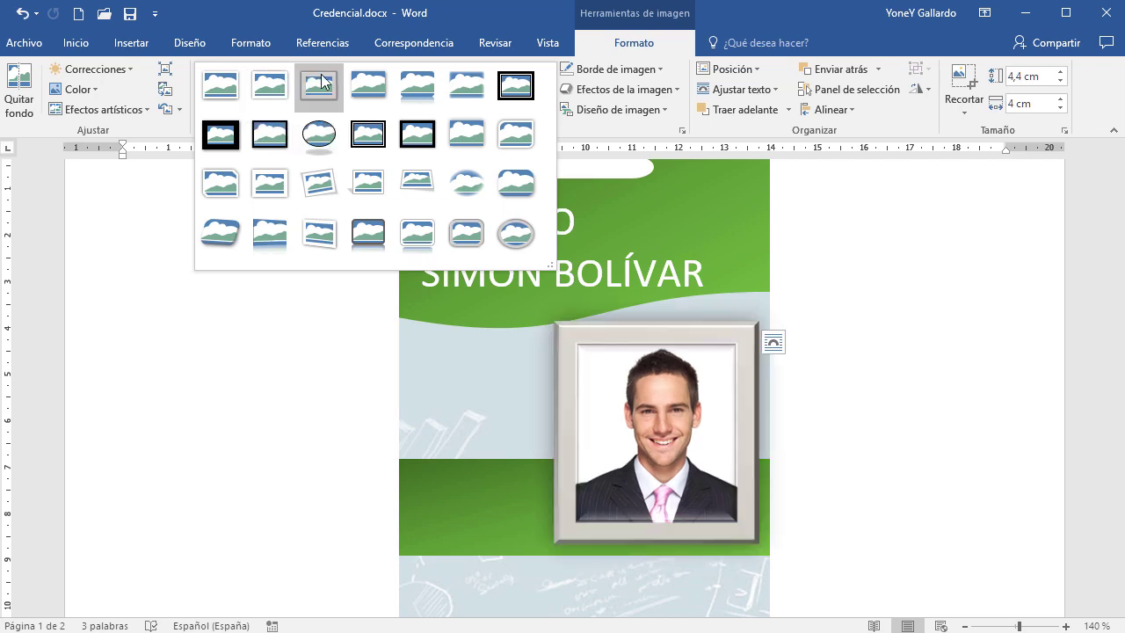
{"action": "left_click", "coordinate": [519, 185]}
{"action": "left_click", "coordinate": [873, 441]}
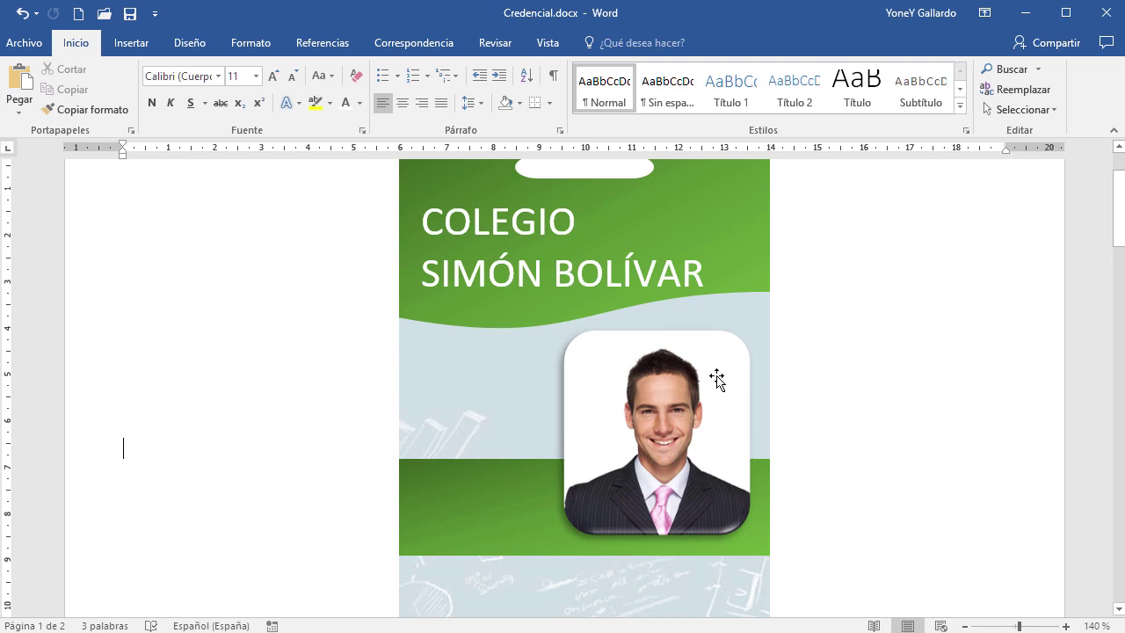
Nudge the portrait to a new position on the green card
{"action": "left_click_drag", "start_coordinate": [716, 378], "coordinate": [736, 427]}
{"action": "scroll", "coordinate": [912, 424], "scroll_direction": "down", "scroll_amount": 3}
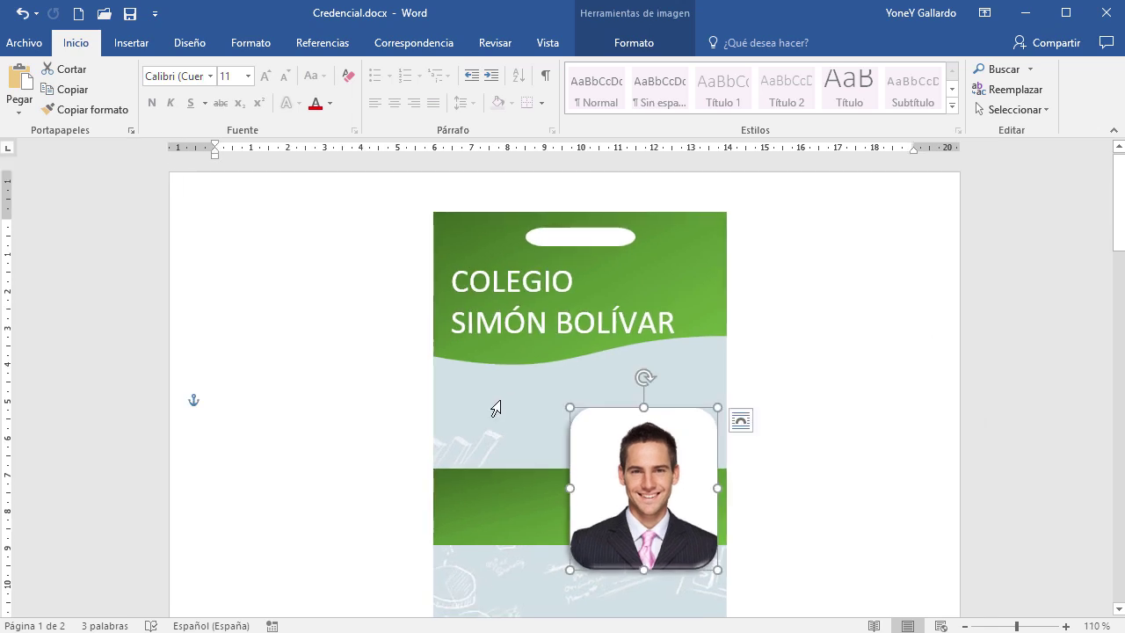
{"action": "left_click", "coordinate": [802, 445]}
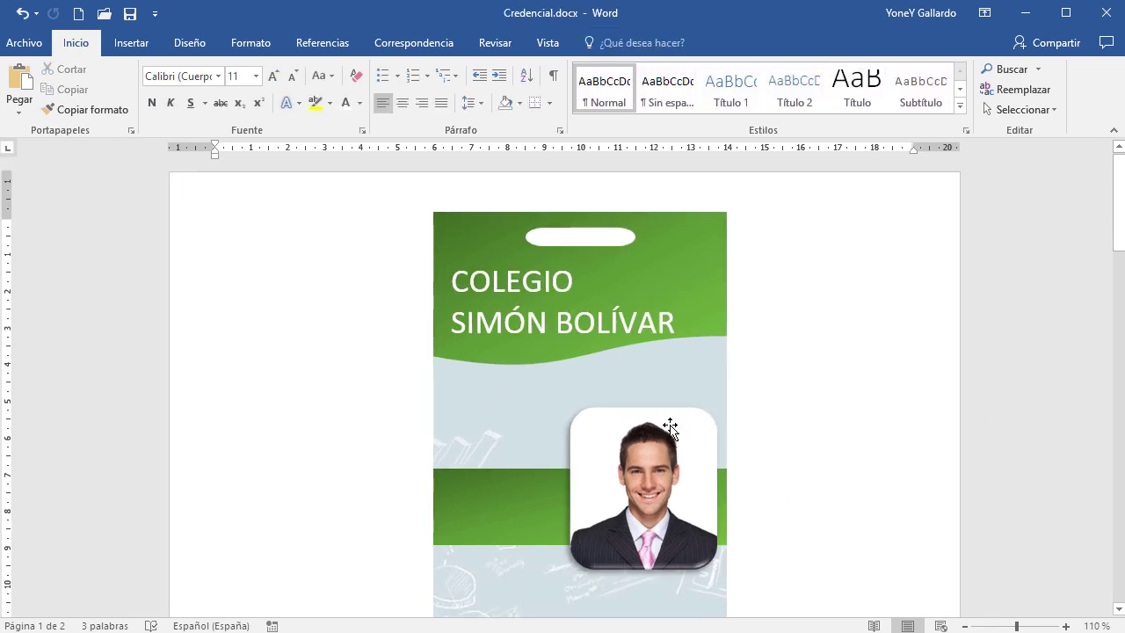
Draw a rectangle band across the card between the college name and the photo
{"action": "left_click", "coordinate": [129, 43]}
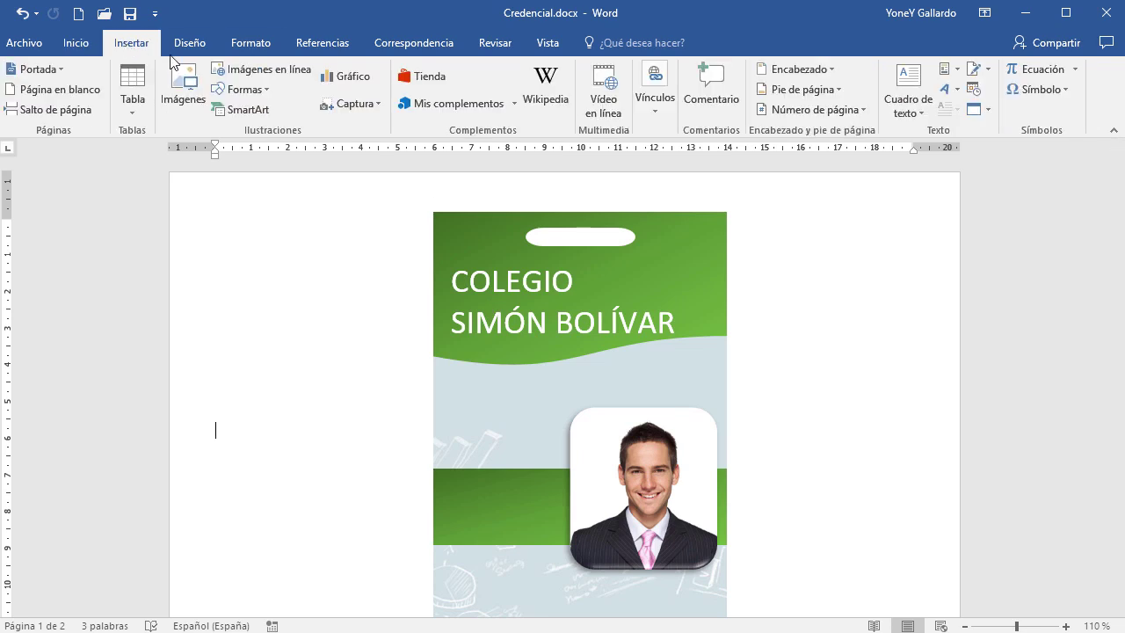
{"action": "left_click", "coordinate": [236, 91]}
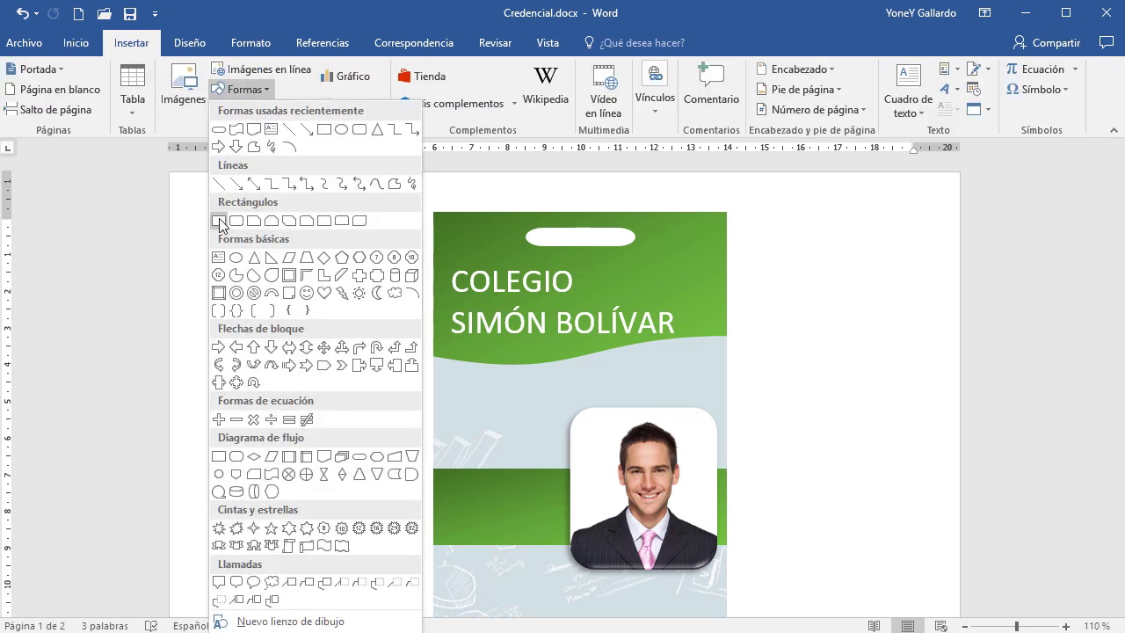
{"action": "left_click", "coordinate": [220, 220]}
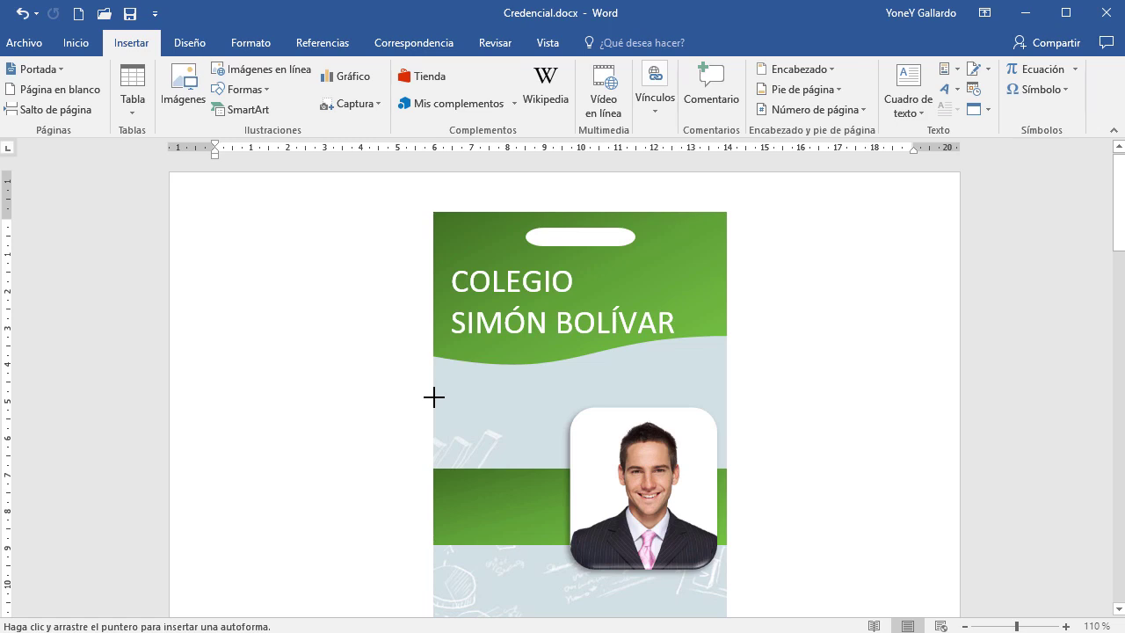
{"action": "left_click_drag", "start_coordinate": [432, 401], "coordinate": [726, 462]}
{"action": "left_click_drag", "start_coordinate": [554, 404], "coordinate": [553, 383]}
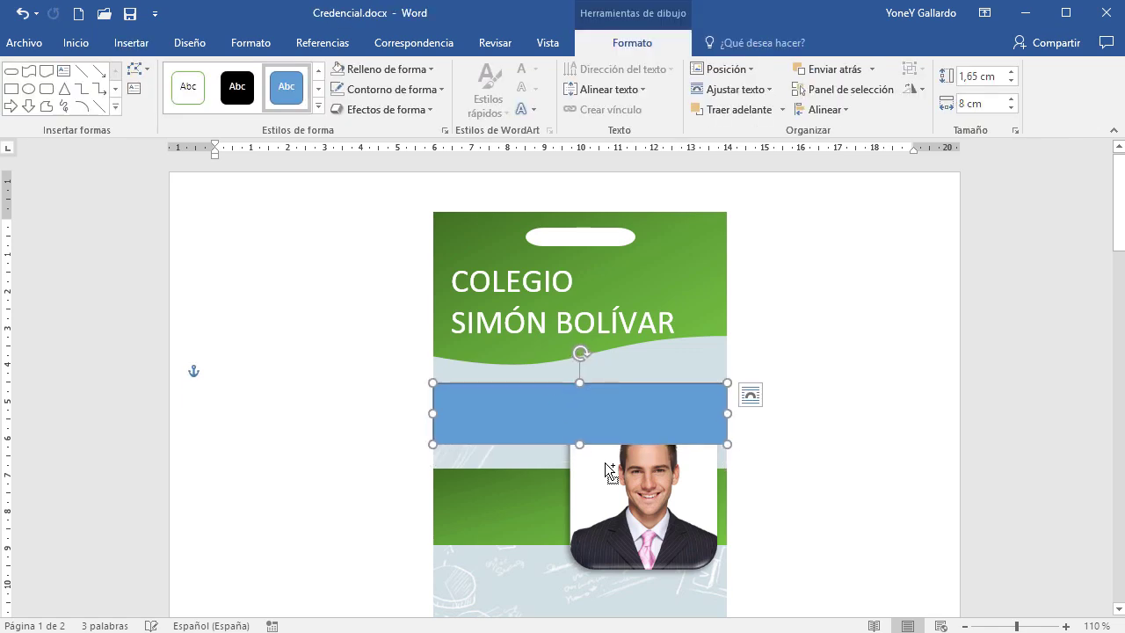
{"action": "scroll", "coordinate": [605, 462], "scroll_direction": "up", "scroll_amount": 11}
{"action": "scroll", "coordinate": [605, 462], "scroll_direction": "up", "scroll_amount": 3}
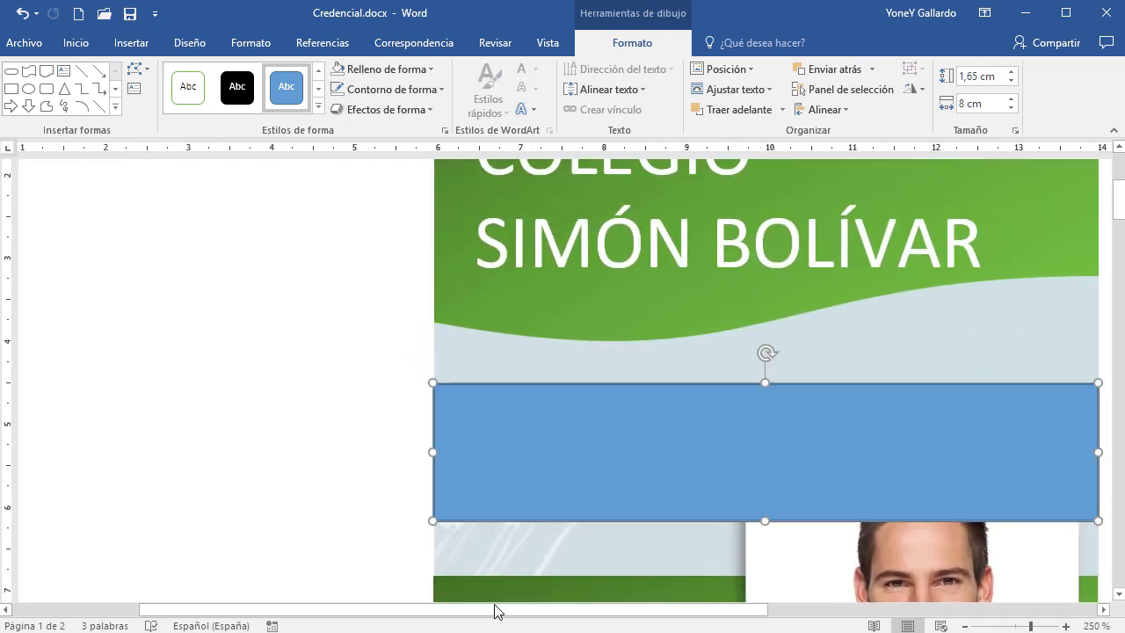
{"action": "left_click_drag", "start_coordinate": [495, 607], "coordinate": [634, 608]}
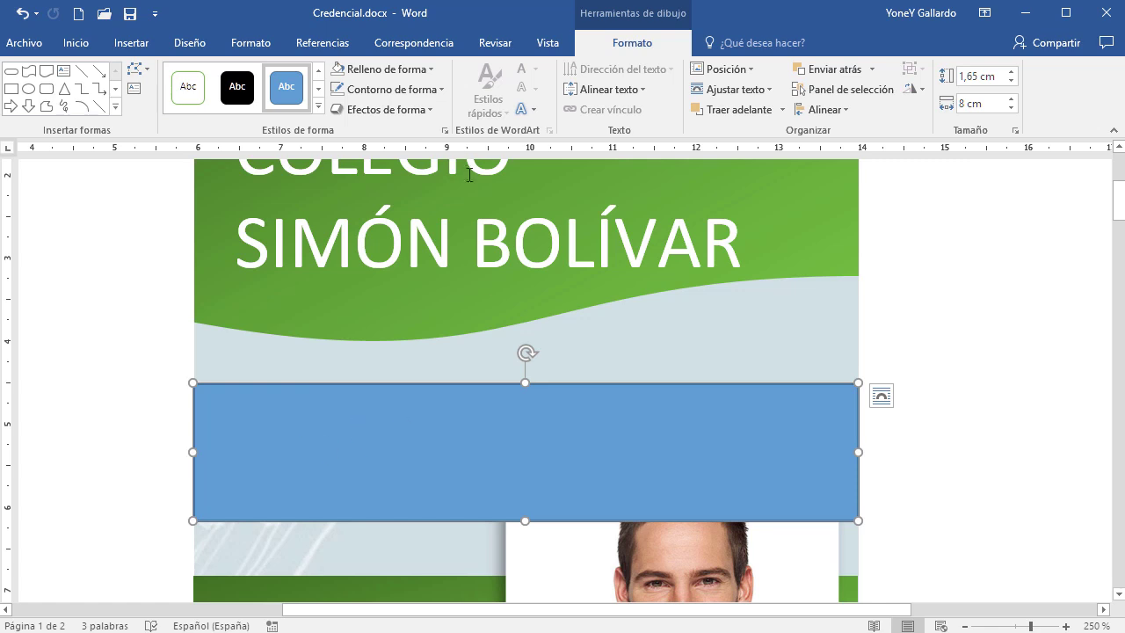
Give the rectangle no outline and a white fill
{"action": "left_click", "coordinate": [434, 89]}
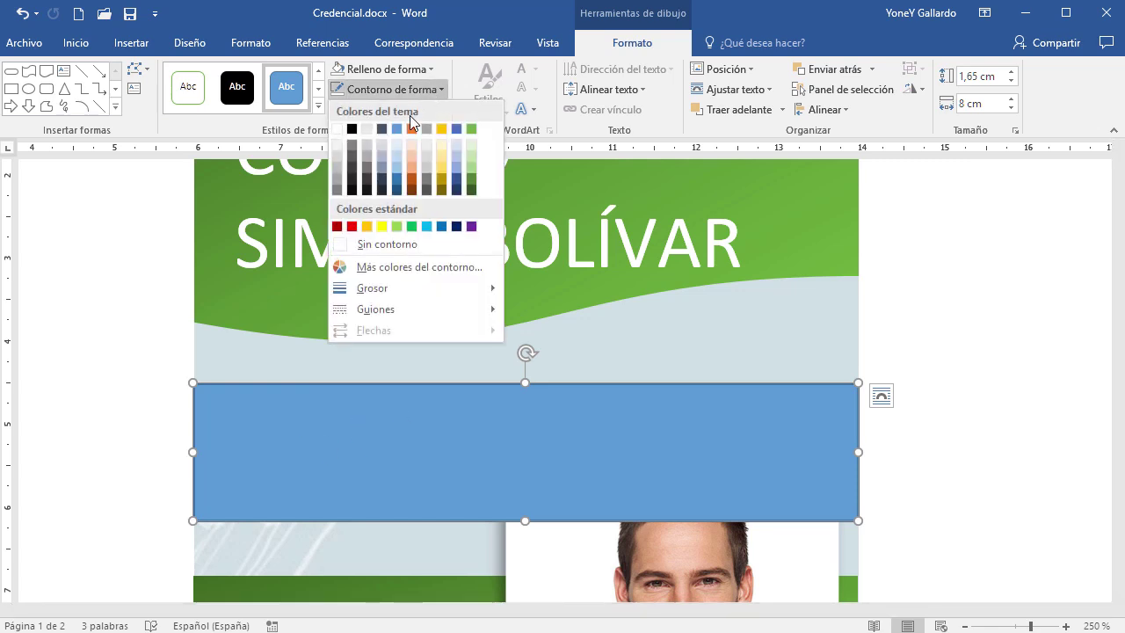
{"action": "left_click", "coordinate": [402, 245]}
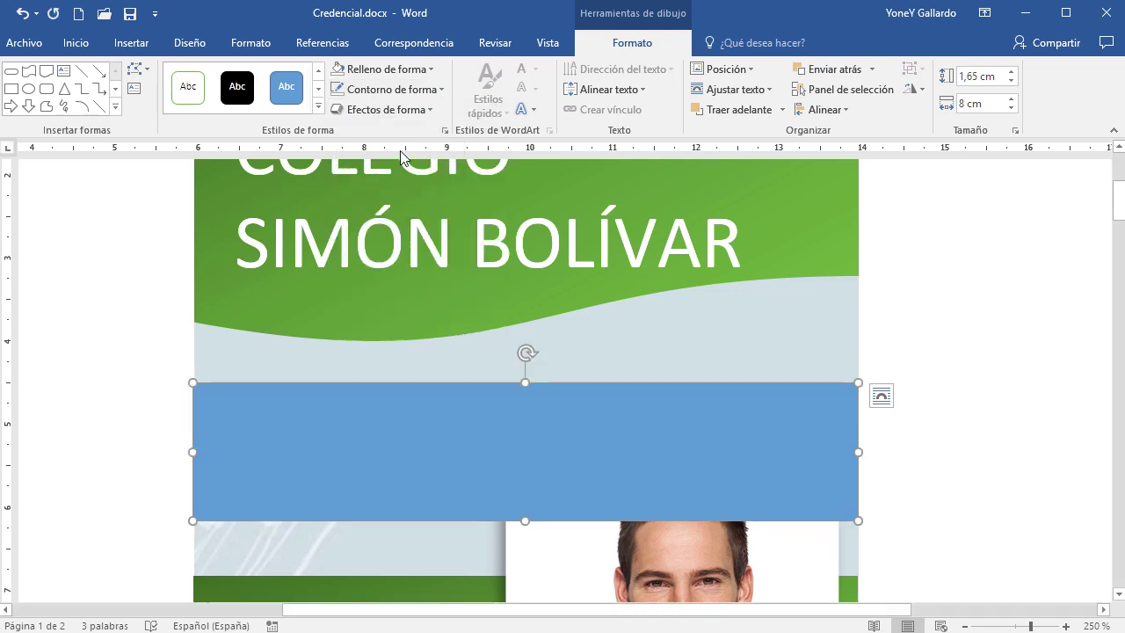
{"action": "left_click", "coordinate": [430, 73]}
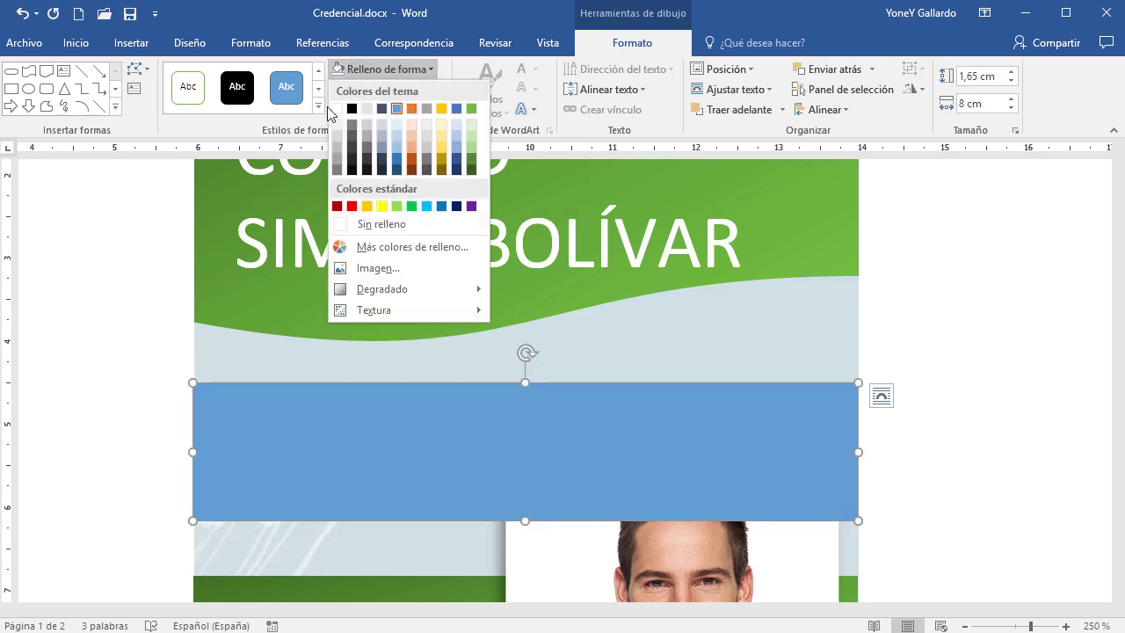
{"action": "left_click", "coordinate": [337, 108]}
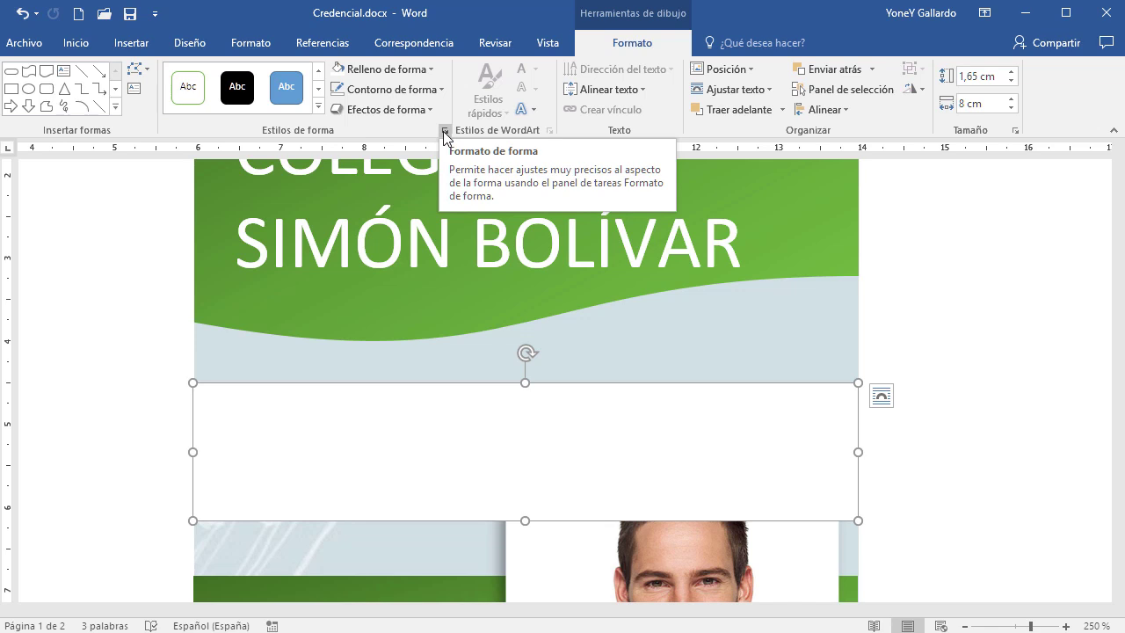
Set the white band's transparency to 57% in the Formato de forma pane
{"action": "left_click", "coordinate": [445, 132]}
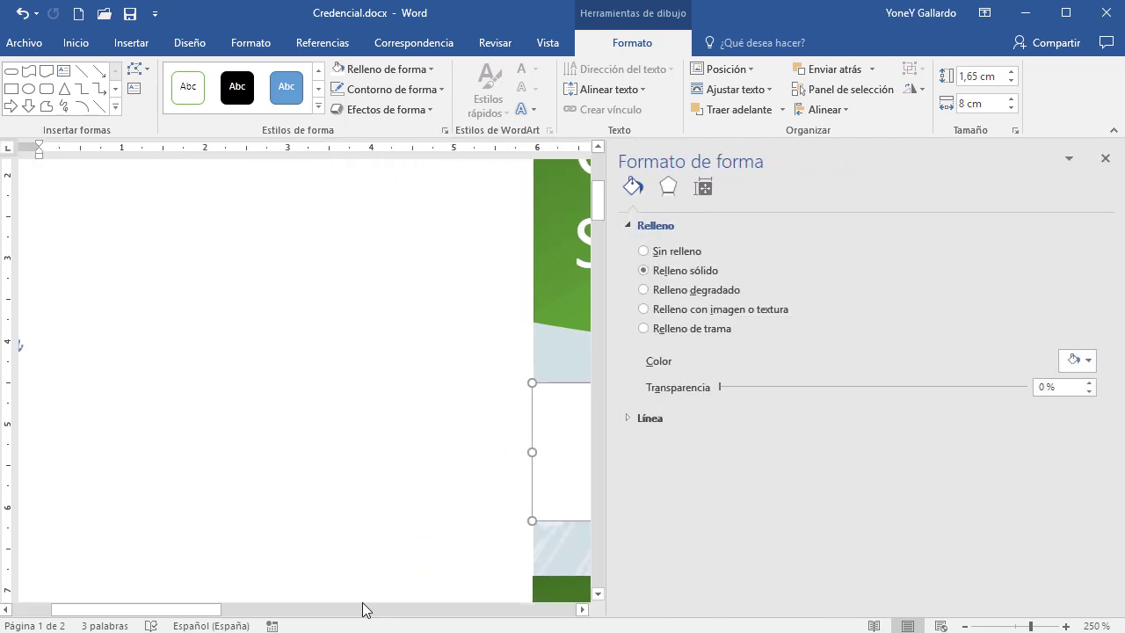
{"action": "left_click_drag", "start_coordinate": [211, 609], "coordinate": [384, 618]}
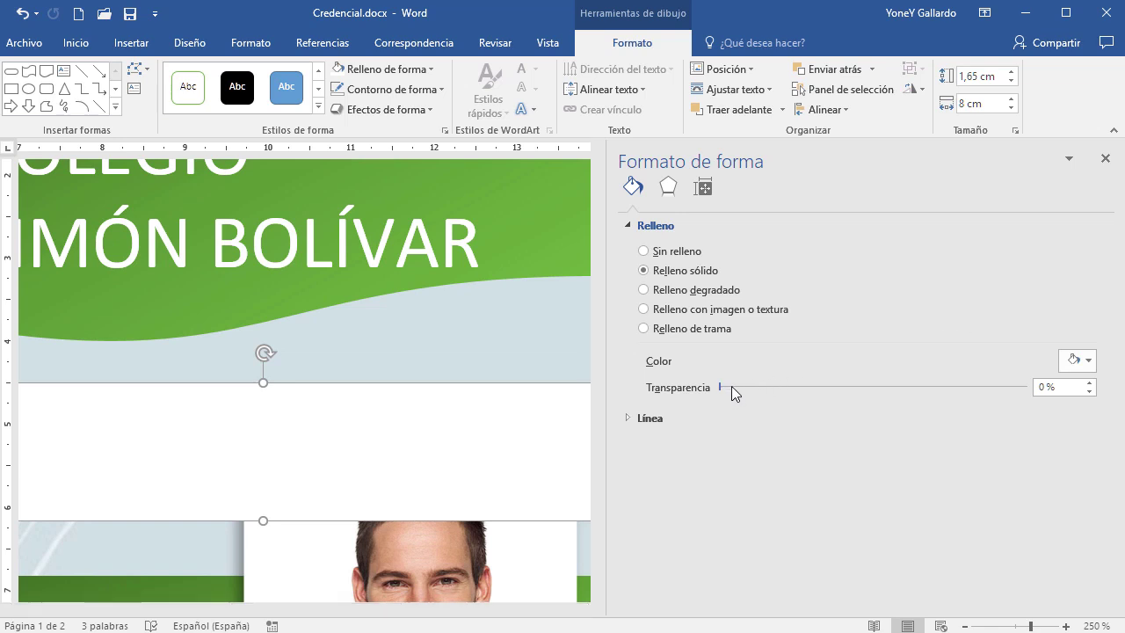
{"action": "left_click", "coordinate": [766, 388]}
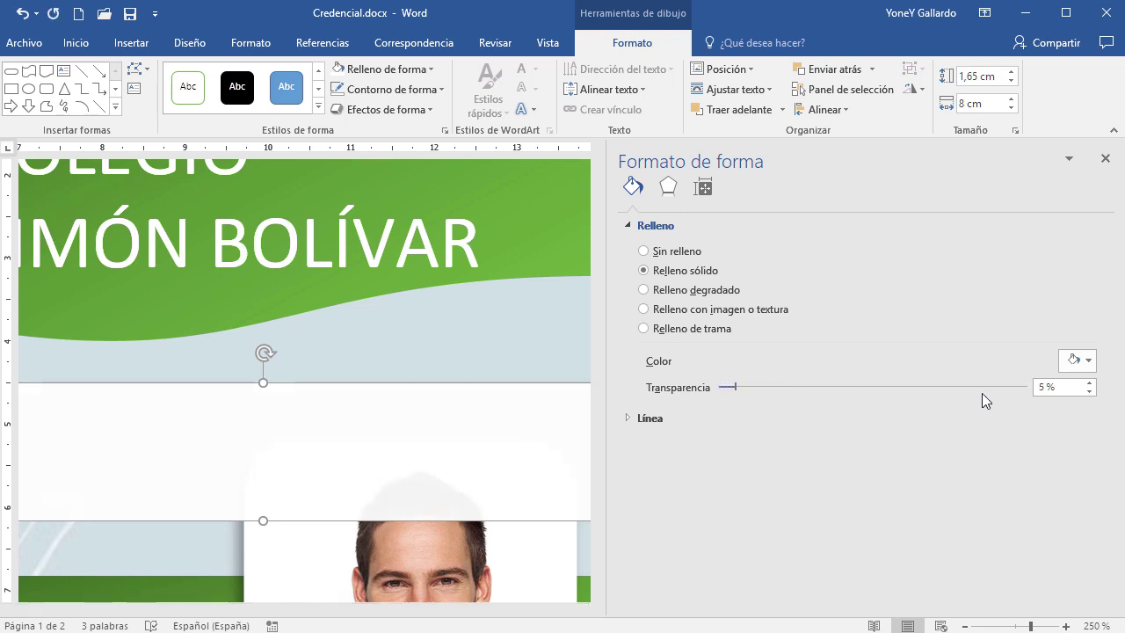
{"action": "left_click_drag", "start_coordinate": [776, 387], "coordinate": [901, 398]}
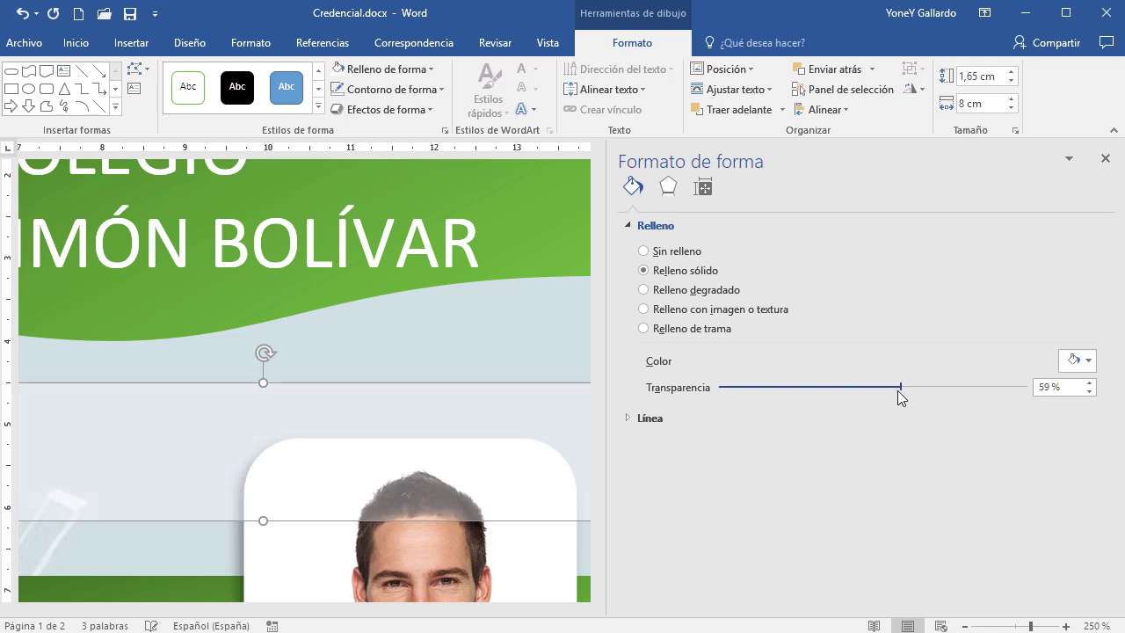
{"action": "left_click", "coordinate": [1105, 158]}
{"action": "left_click", "coordinate": [394, 387]}
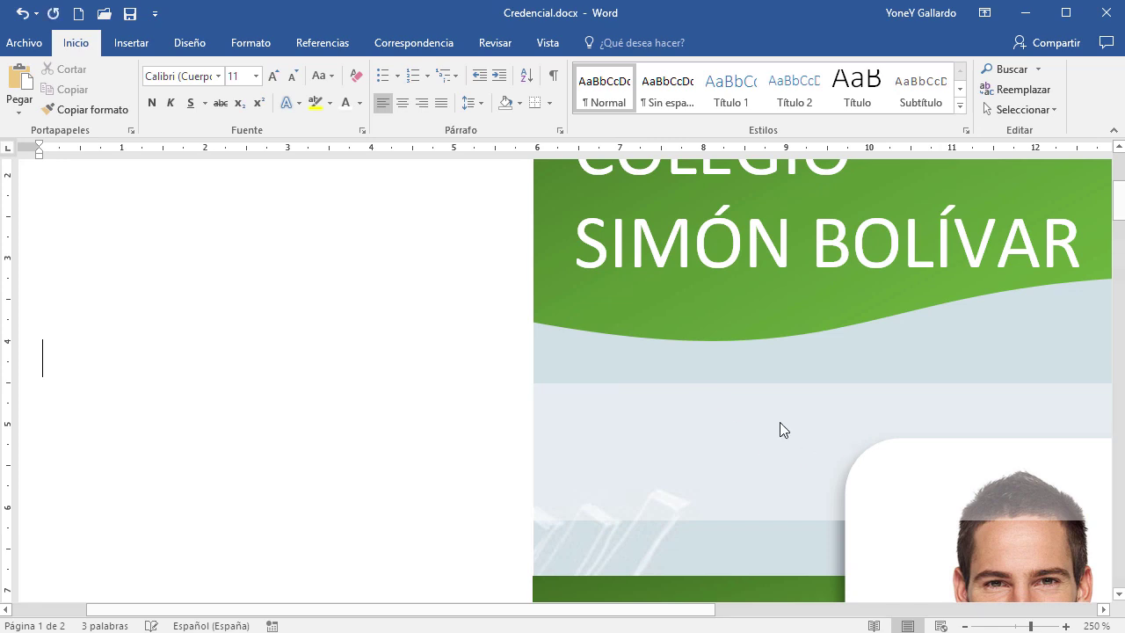
Undo the accidental move of the translucent band, restoring its original position
{"action": "left_click_drag", "start_coordinate": [768, 417], "coordinate": [657, 375]}
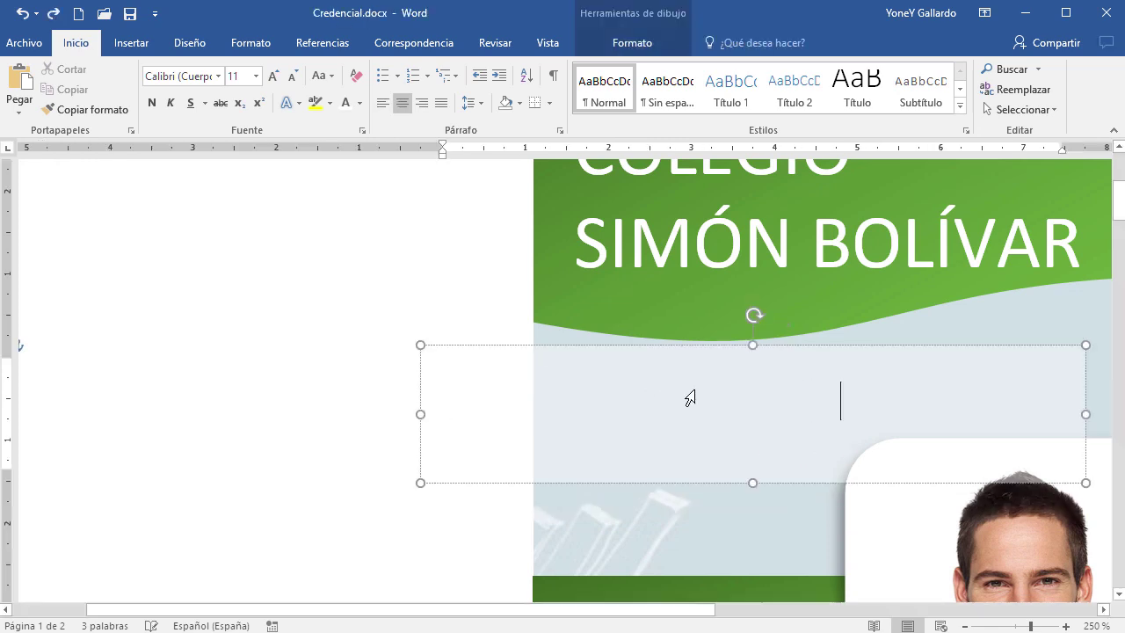
{"action": "key", "text": "Escape"}
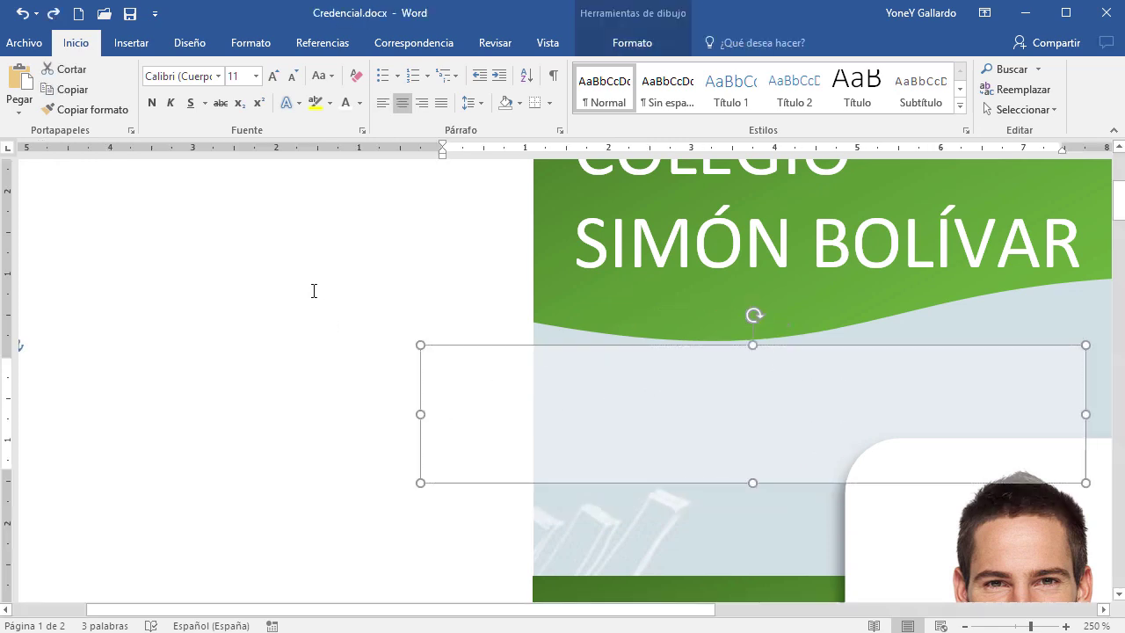
{"action": "key", "text": "Escape"}
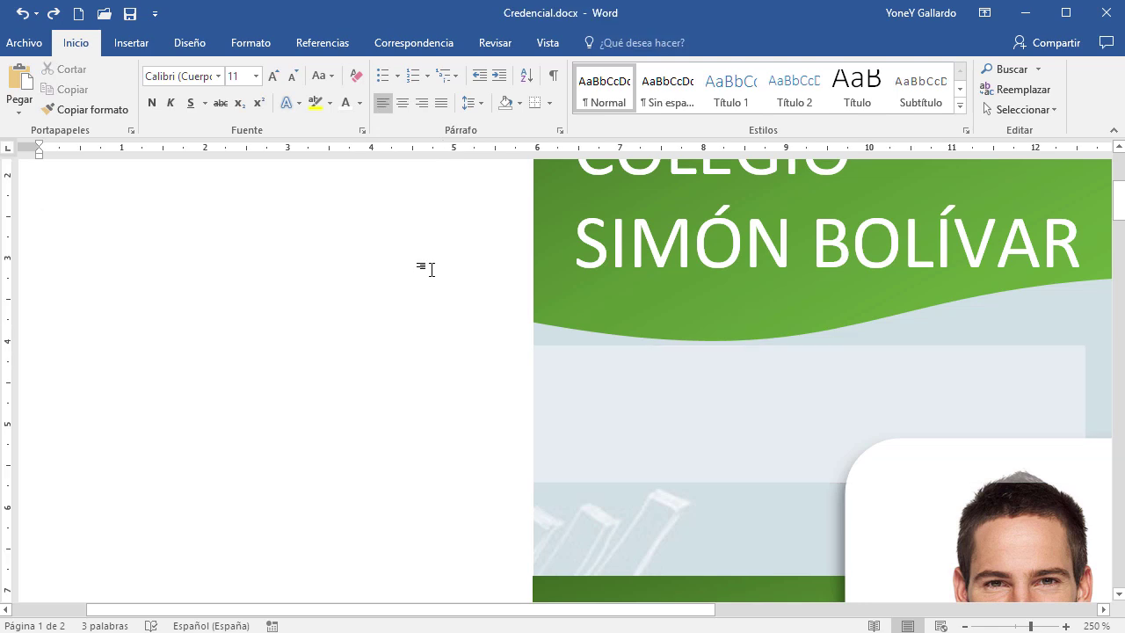
{"action": "key", "text": "ctrl+z"}
{"action": "key", "text": "ctrl+z"}
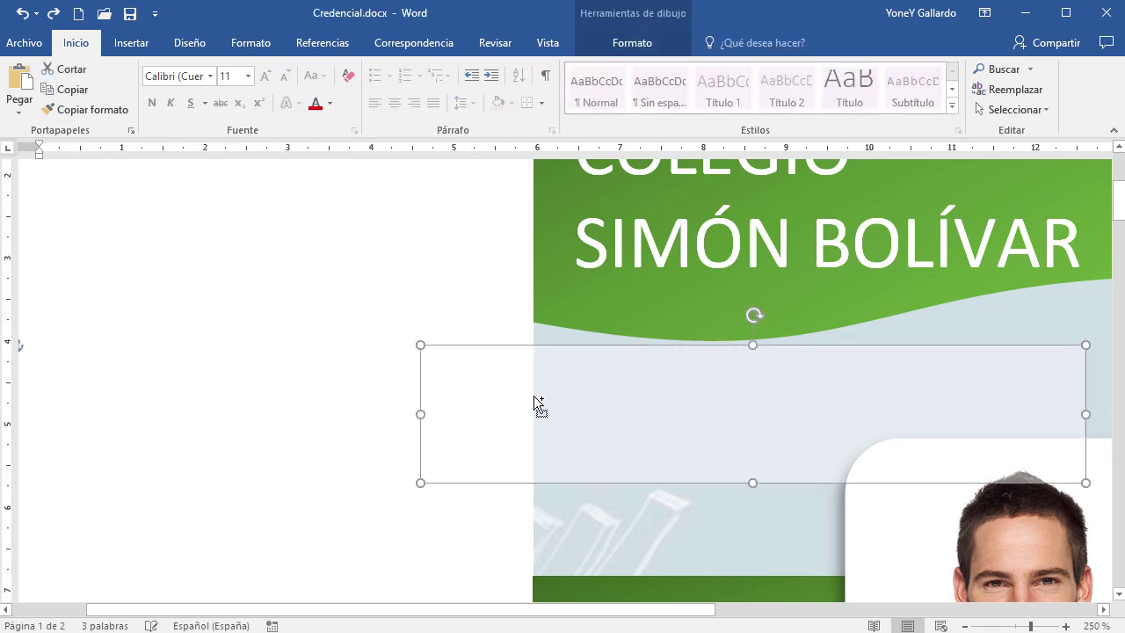
{"action": "key", "text": "ctrl+z"}
{"action": "key", "text": "ctrl+z"}
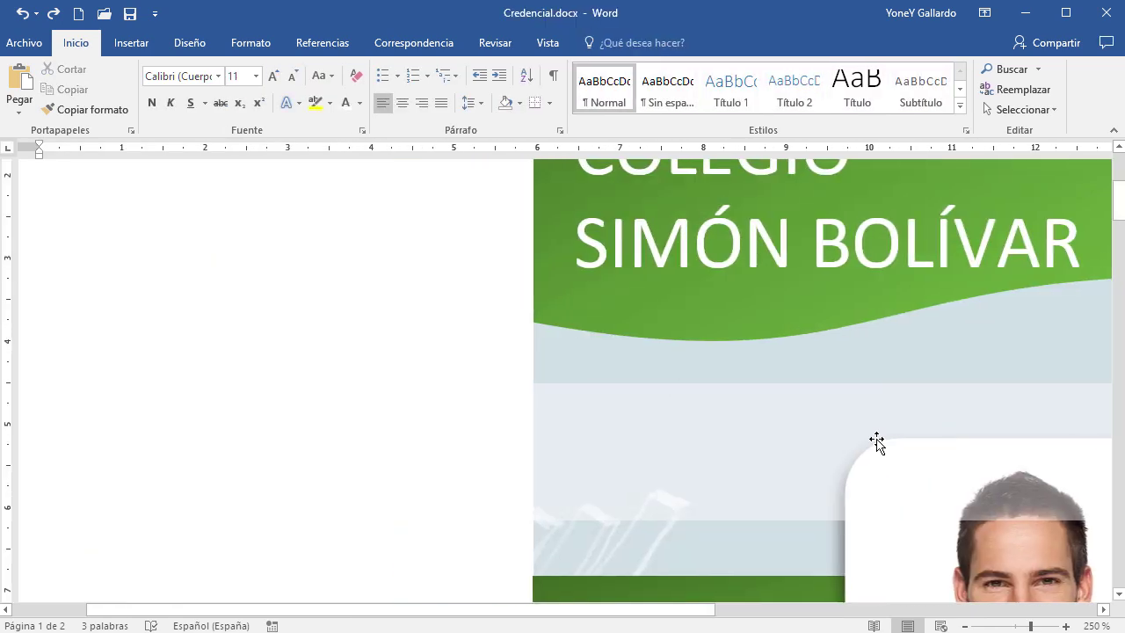
{"action": "scroll", "coordinate": [876, 440], "scroll_direction": "down", "scroll_amount": 5}
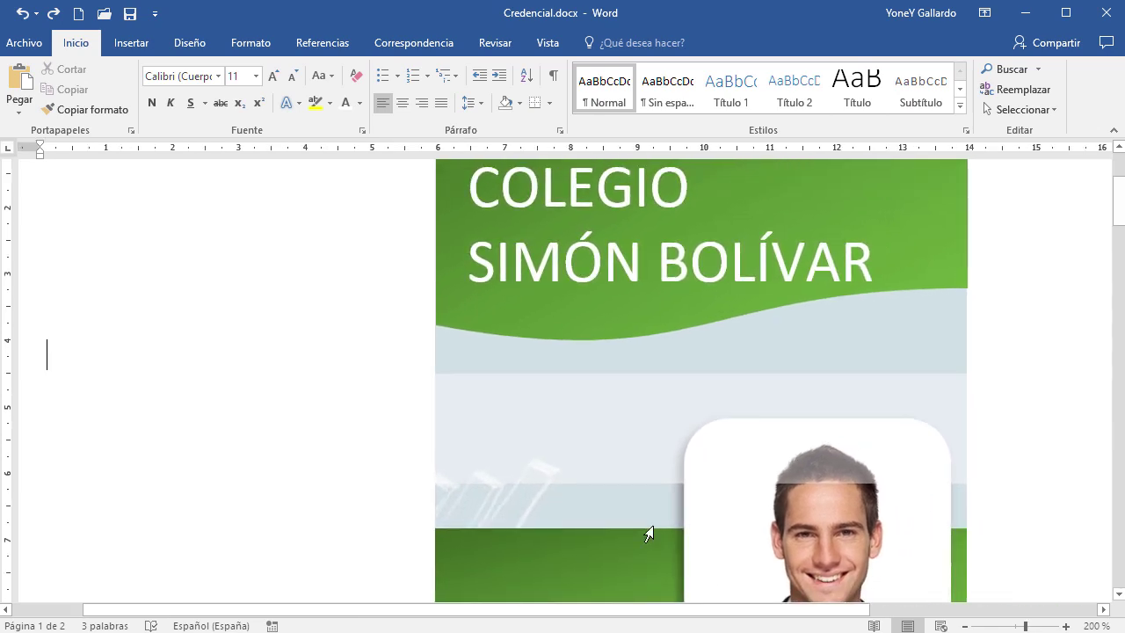
{"action": "scroll", "coordinate": [748, 451], "scroll_direction": "down", "scroll_amount": 4}
{"action": "scroll", "coordinate": [746, 452], "scroll_direction": "down", "scroll_amount": 1}
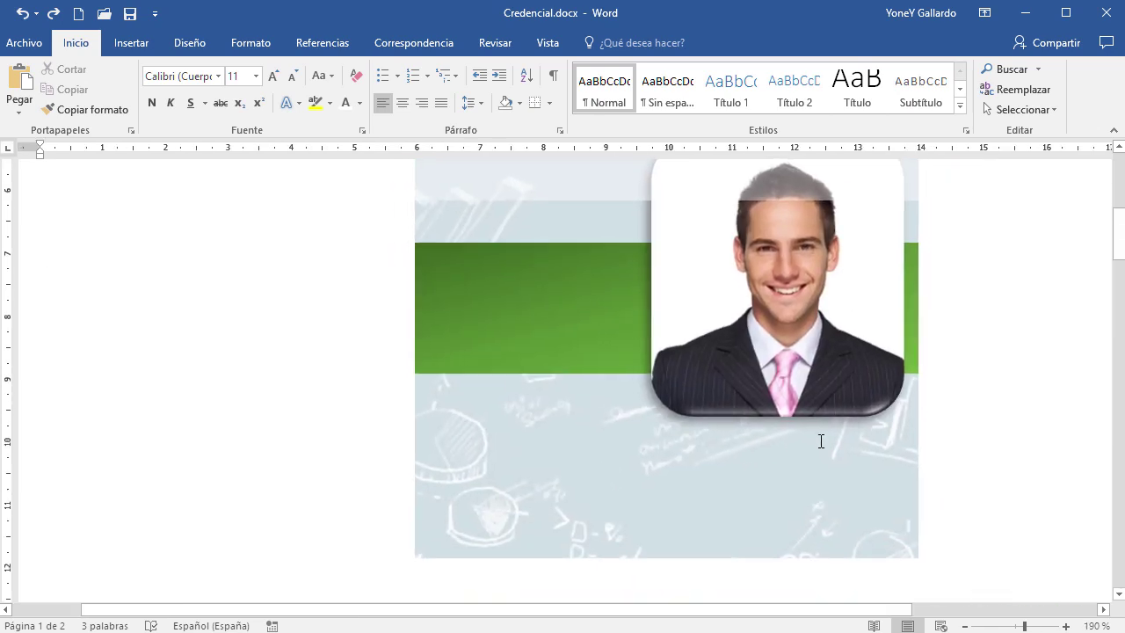
{"action": "scroll", "coordinate": [744, 402], "scroll_direction": "up", "scroll_amount": 3}
Bring the portrait forward so it sits in front of the translucent band
{"action": "left_click", "coordinate": [695, 374]}
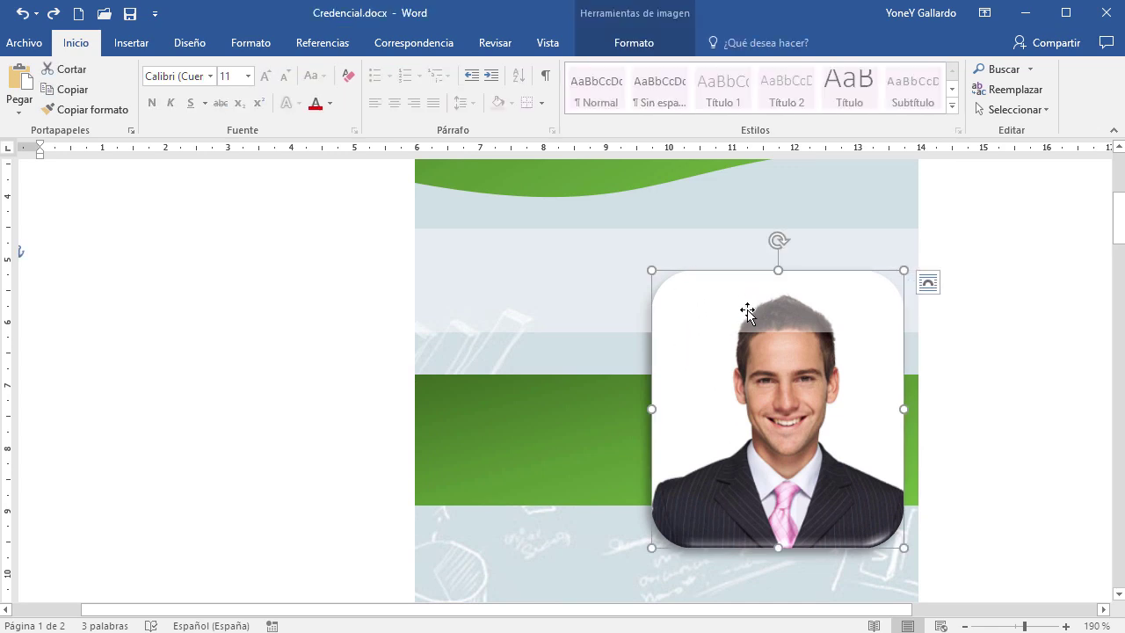
{"action": "left_click", "coordinate": [631, 46]}
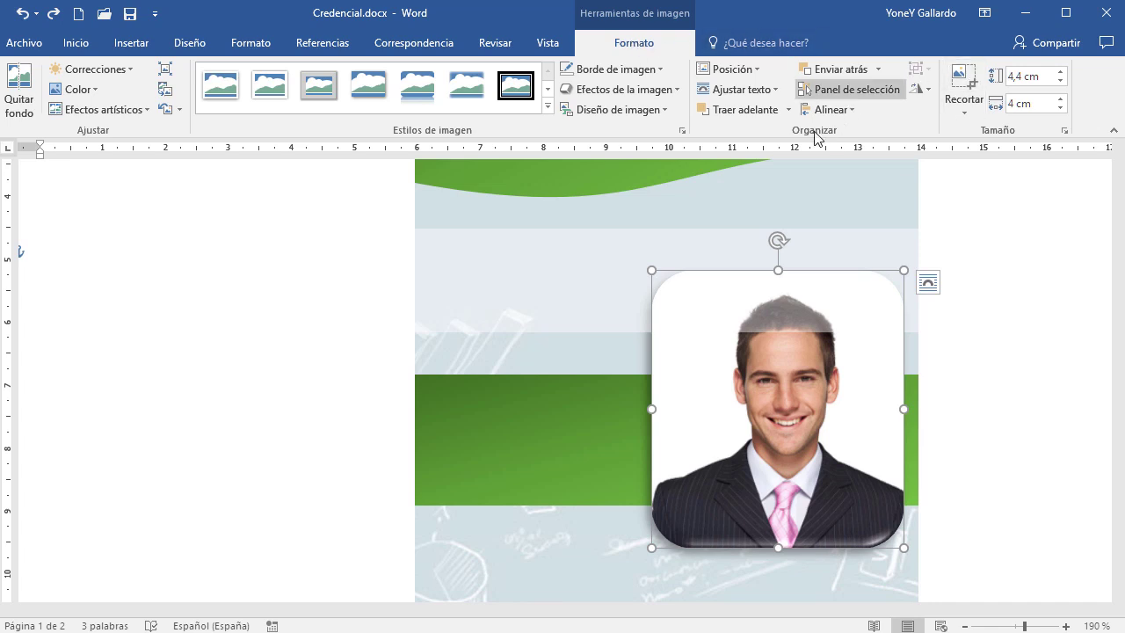
{"action": "left_click", "coordinate": [756, 110]}
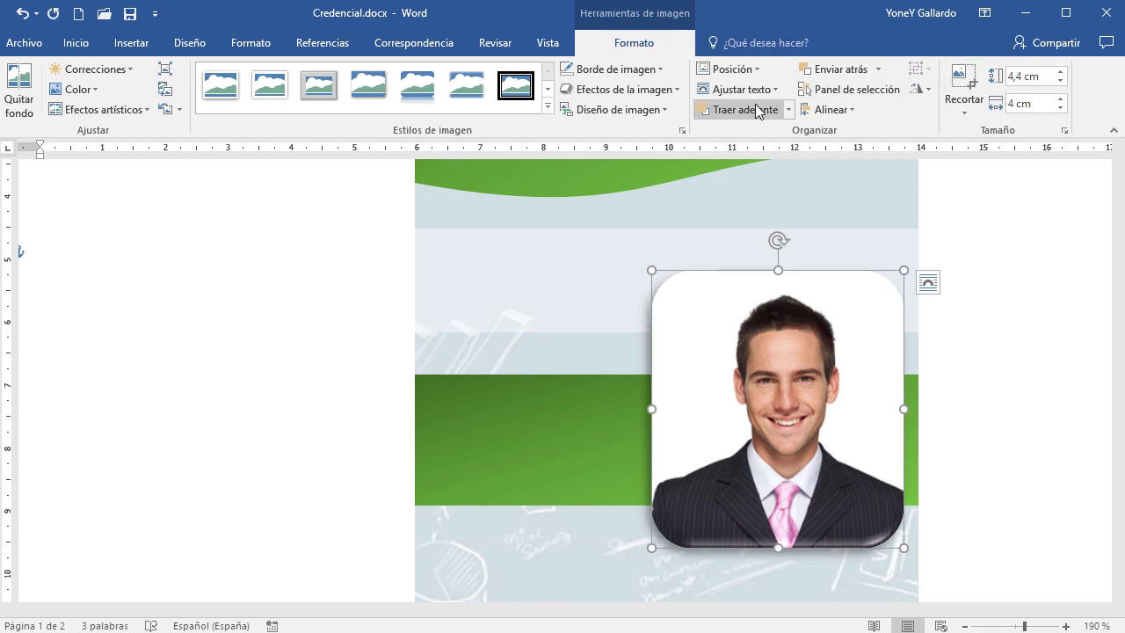
{"action": "left_click", "coordinate": [992, 398]}
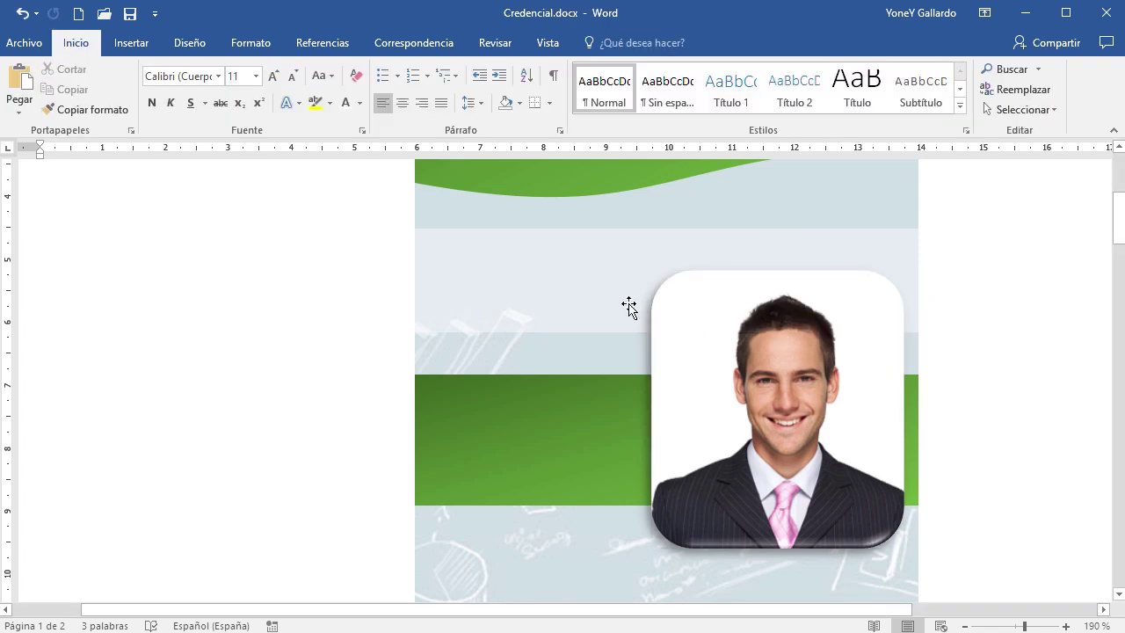
{"action": "left_click", "coordinate": [787, 330]}
{"action": "left_click", "coordinate": [1008, 339]}
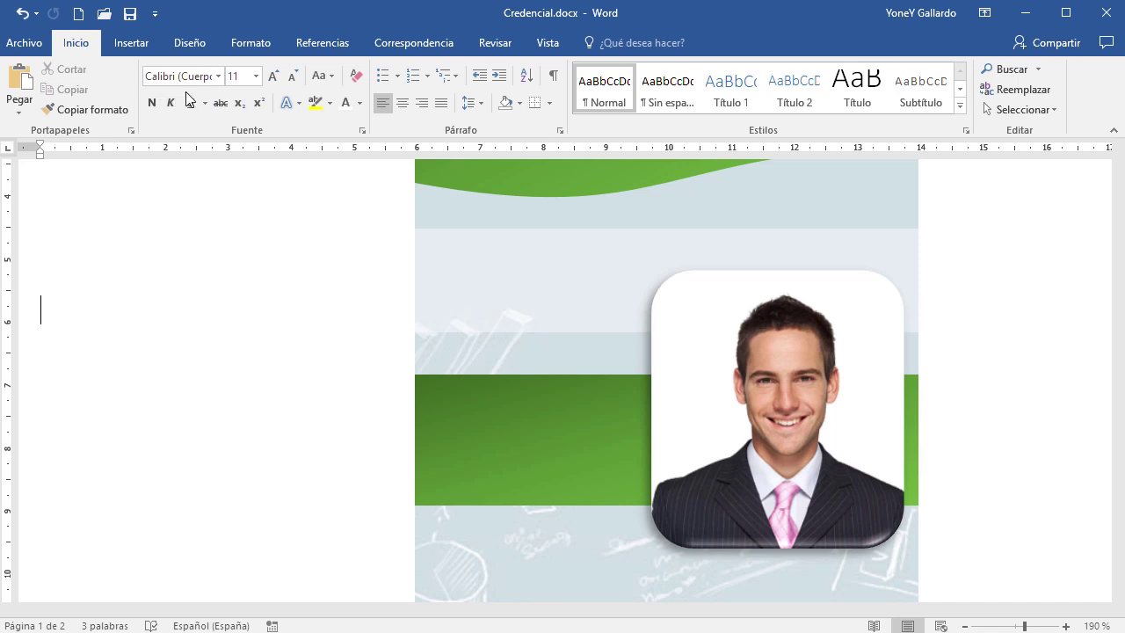
Insert a simple text box and type the person's first name and surname on two lines
{"action": "left_click", "coordinate": [130, 42]}
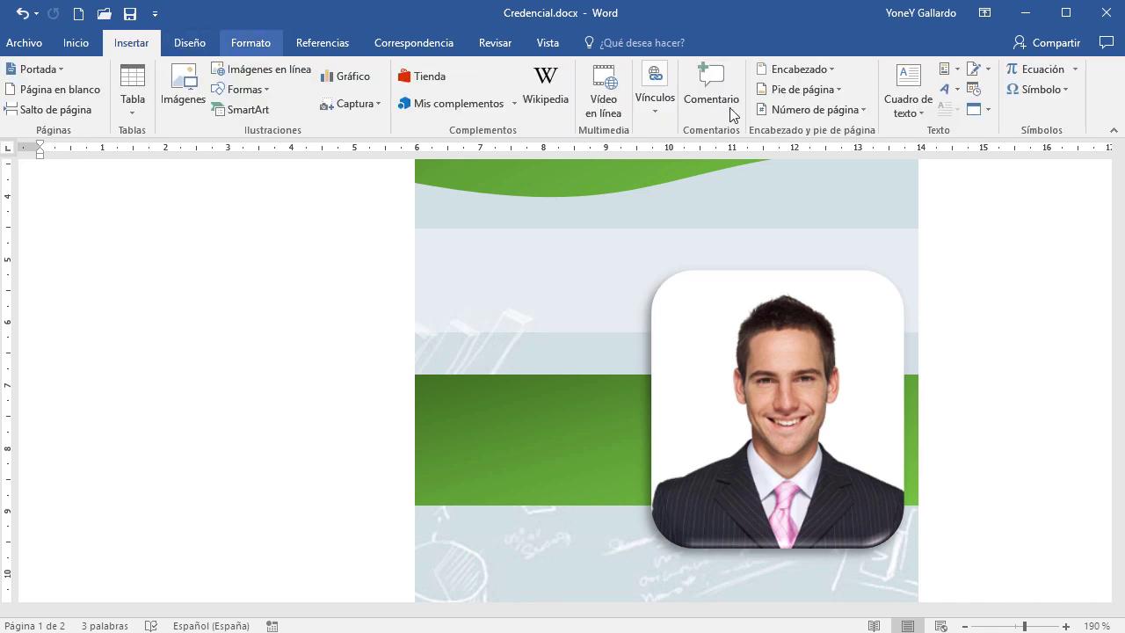
{"action": "left_click", "coordinate": [923, 112]}
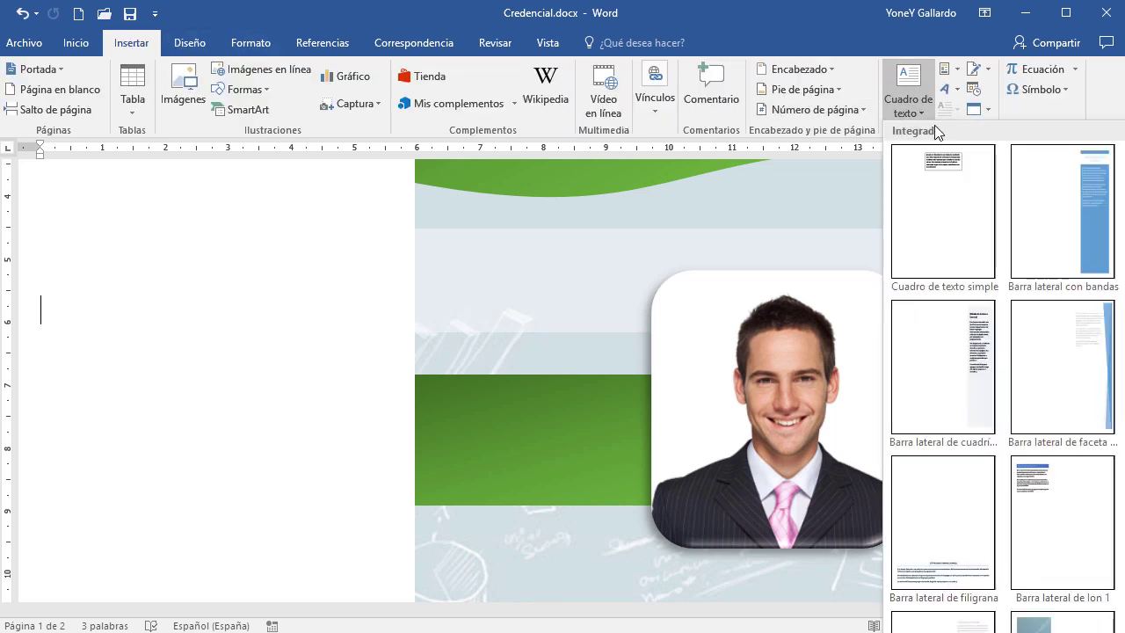
{"action": "left_click", "coordinate": [948, 169]}
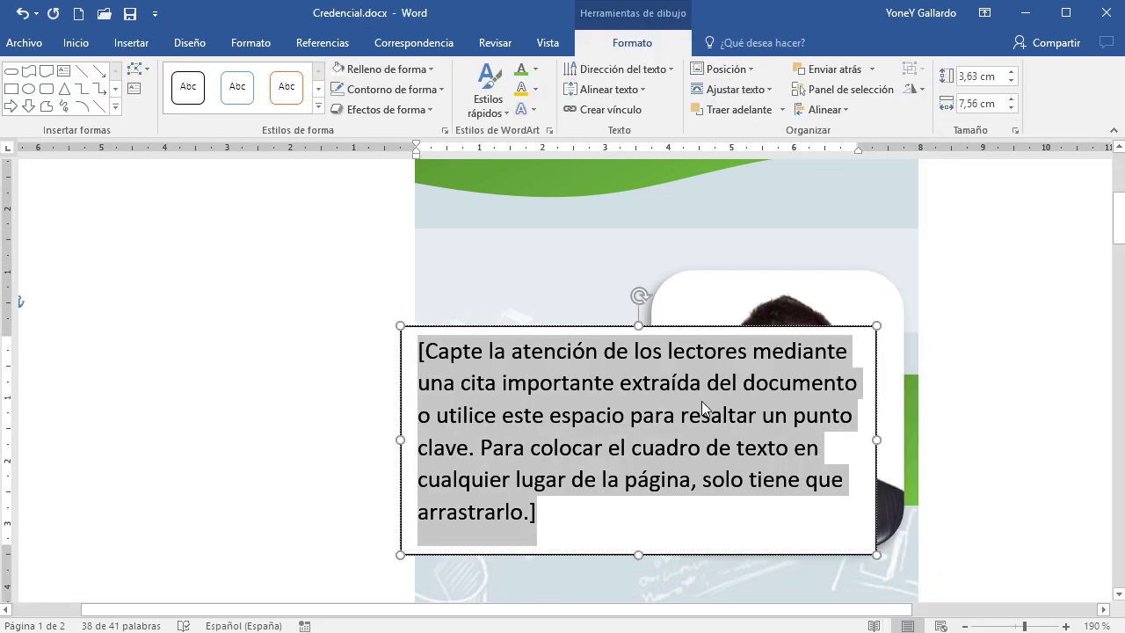
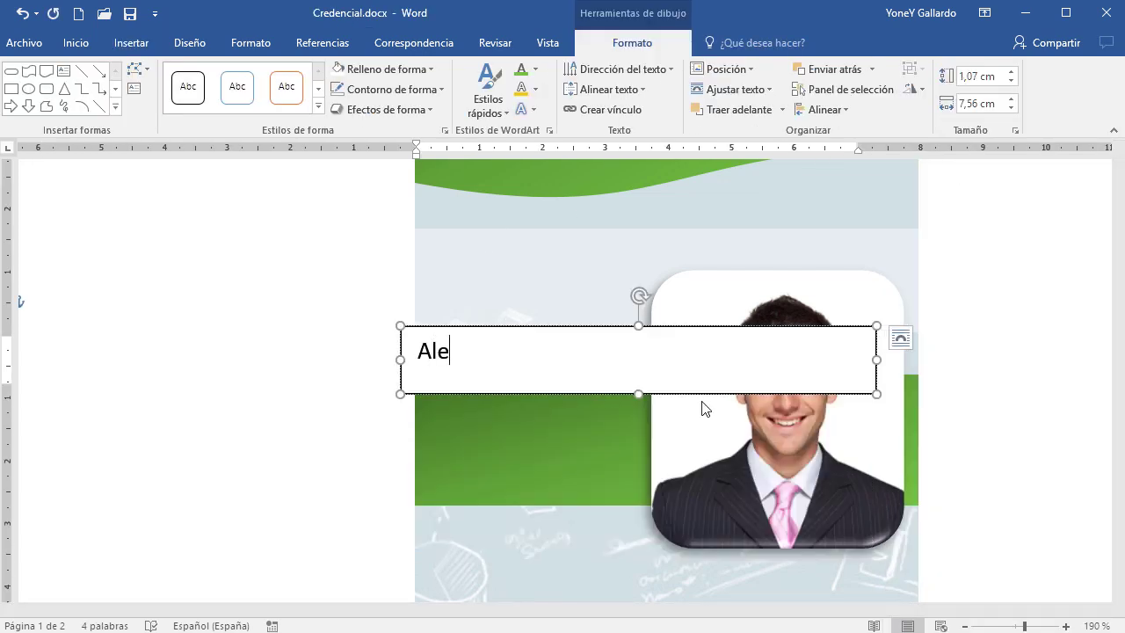
{"action": "key", "text": "Return"}
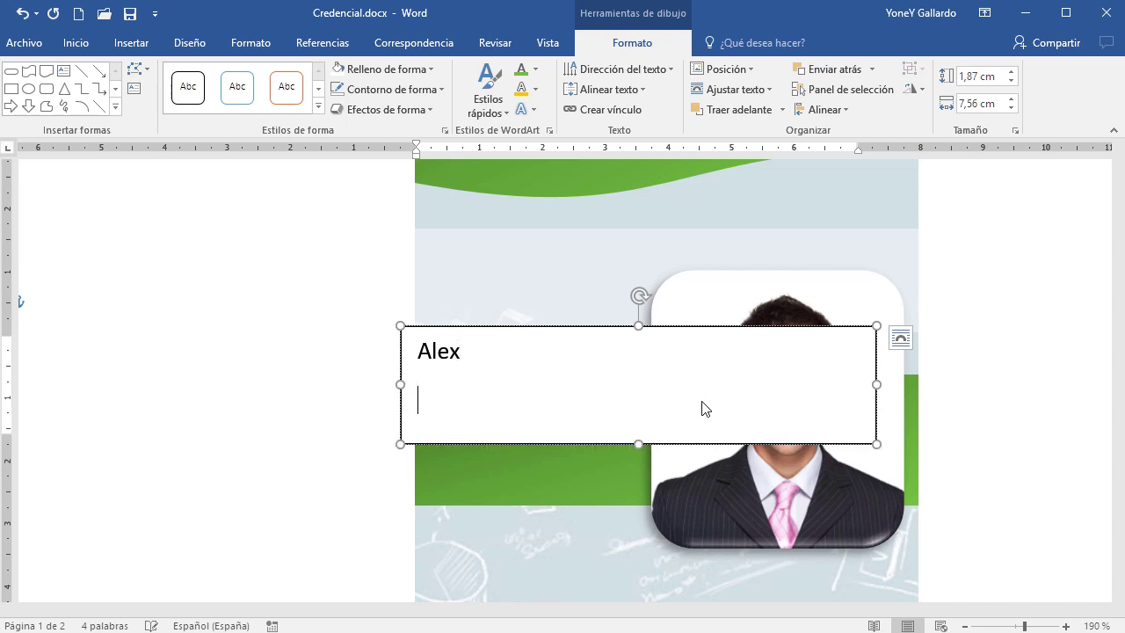
{"action": "key", "text": "ctrl+a"}
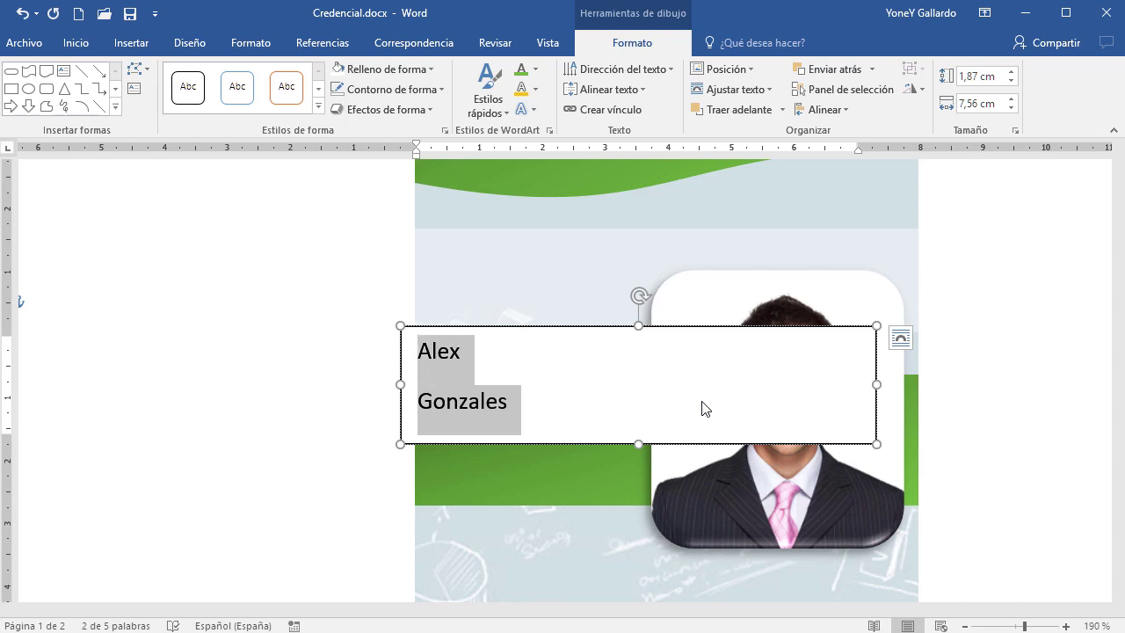
{"action": "left_click", "coordinate": [76, 44]}
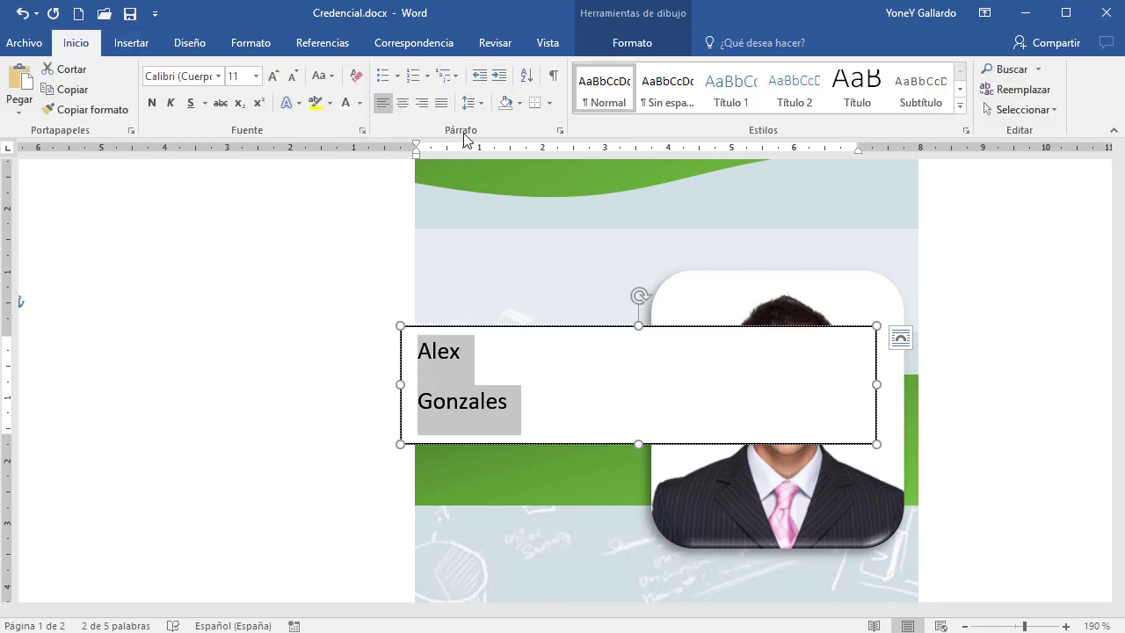
Set the name paragraphs to 0 pt spacing after with single line spacing
{"action": "left_click", "coordinate": [560, 130]}
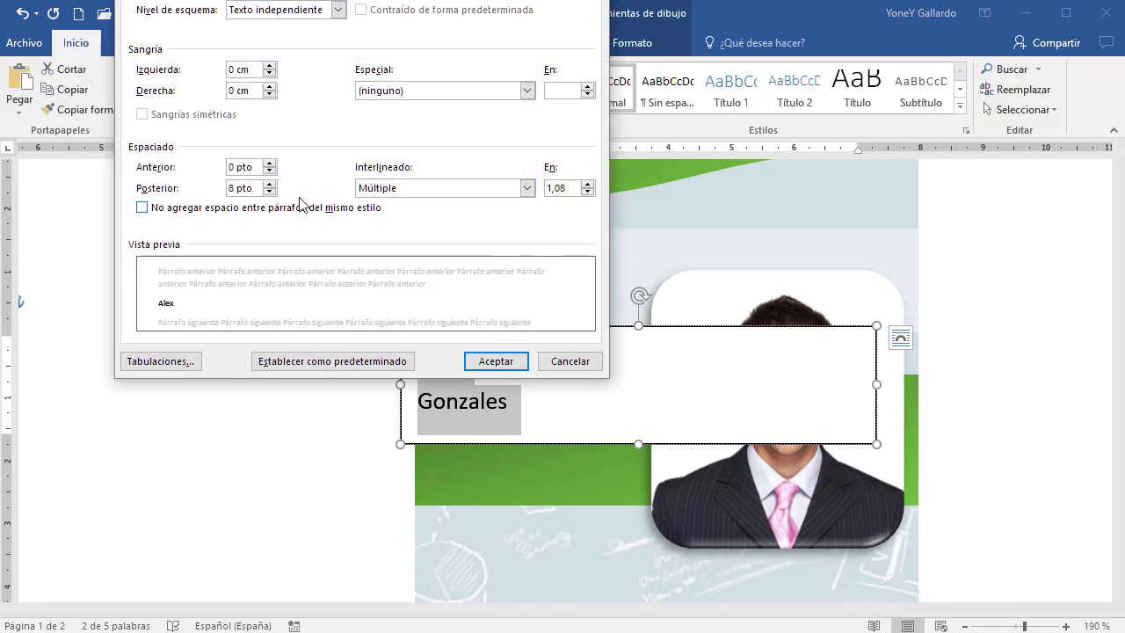
{"action": "left_click", "coordinate": [269, 192]}
{"action": "left_click", "coordinate": [269, 193]}
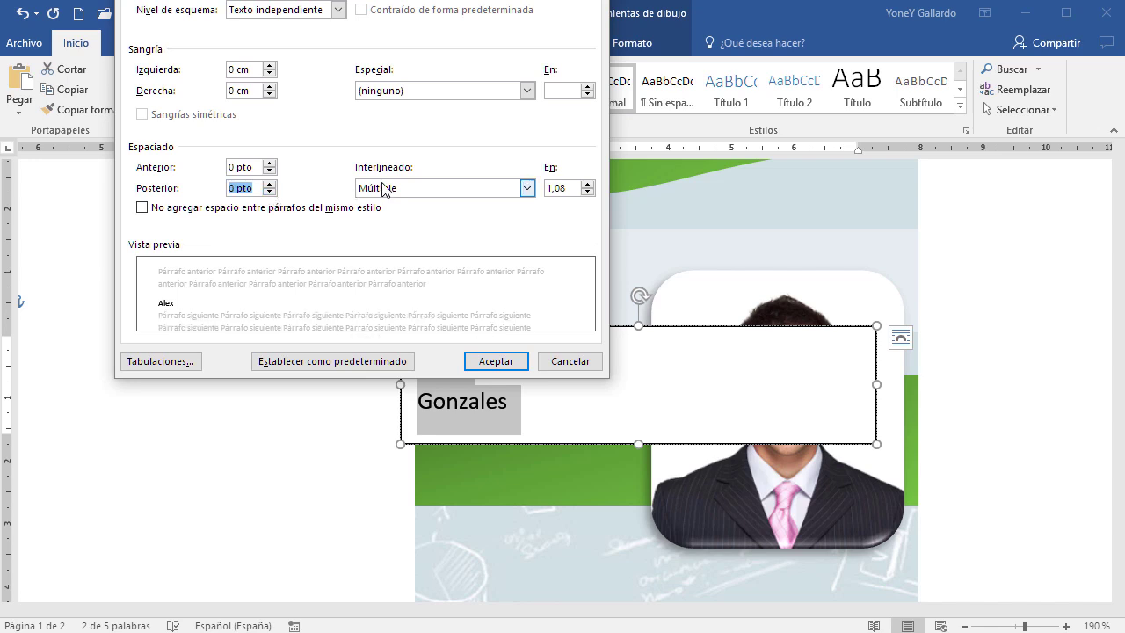
{"action": "left_click", "coordinate": [384, 188]}
{"action": "left_click", "coordinate": [378, 204]}
{"action": "left_click", "coordinate": [492, 361]}
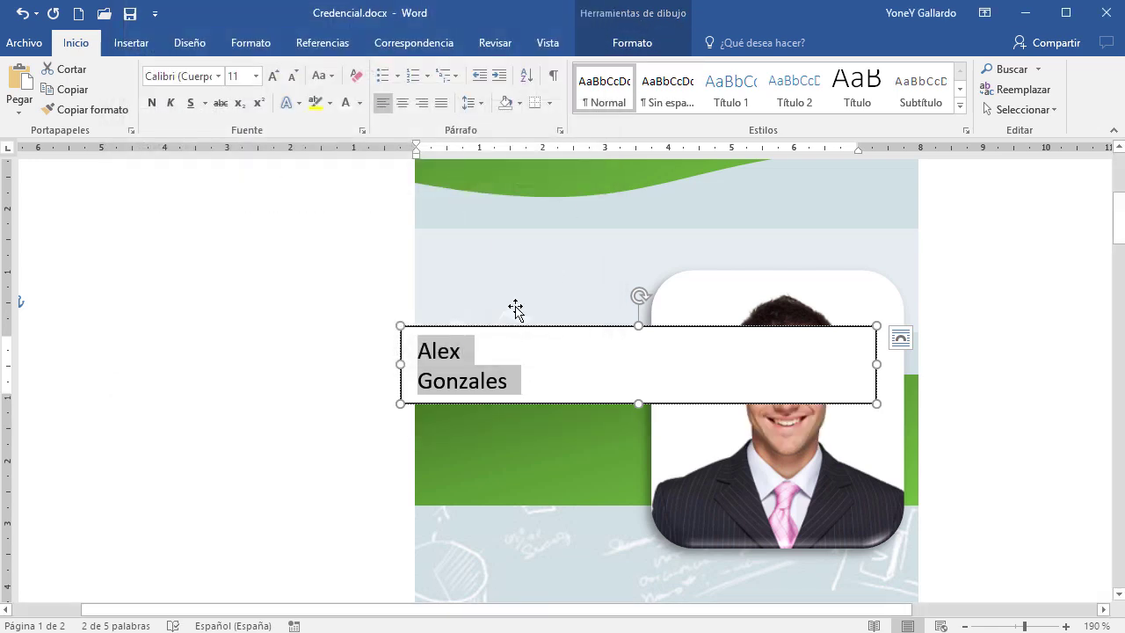
{"action": "left_click", "coordinate": [516, 326]}
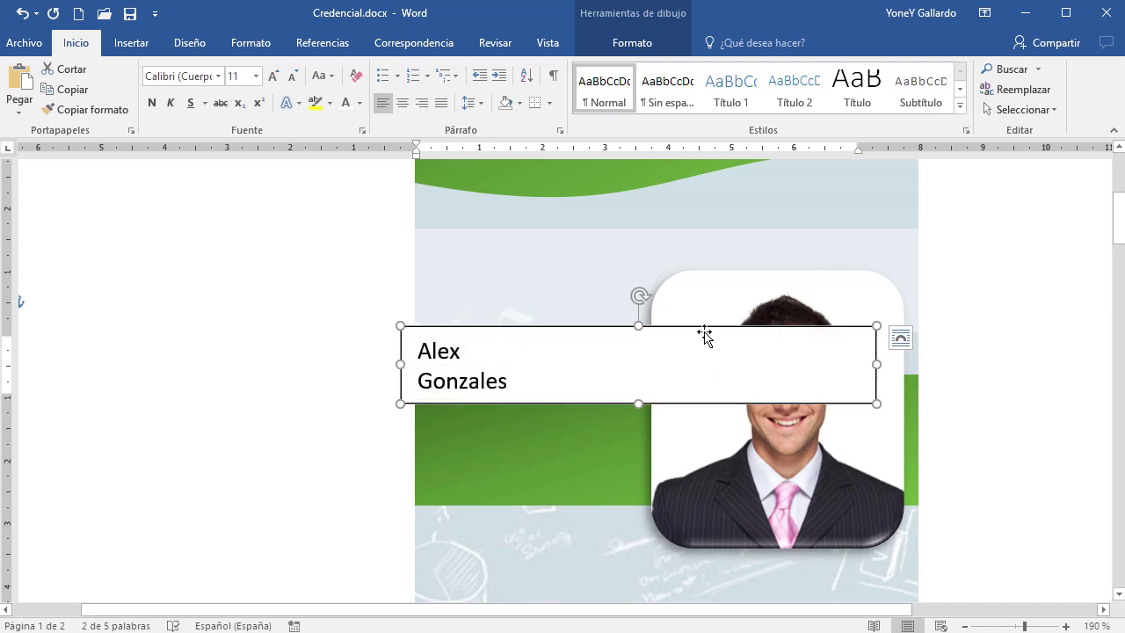
Give the name text box no fill and no outline
{"action": "left_click", "coordinate": [632, 44]}
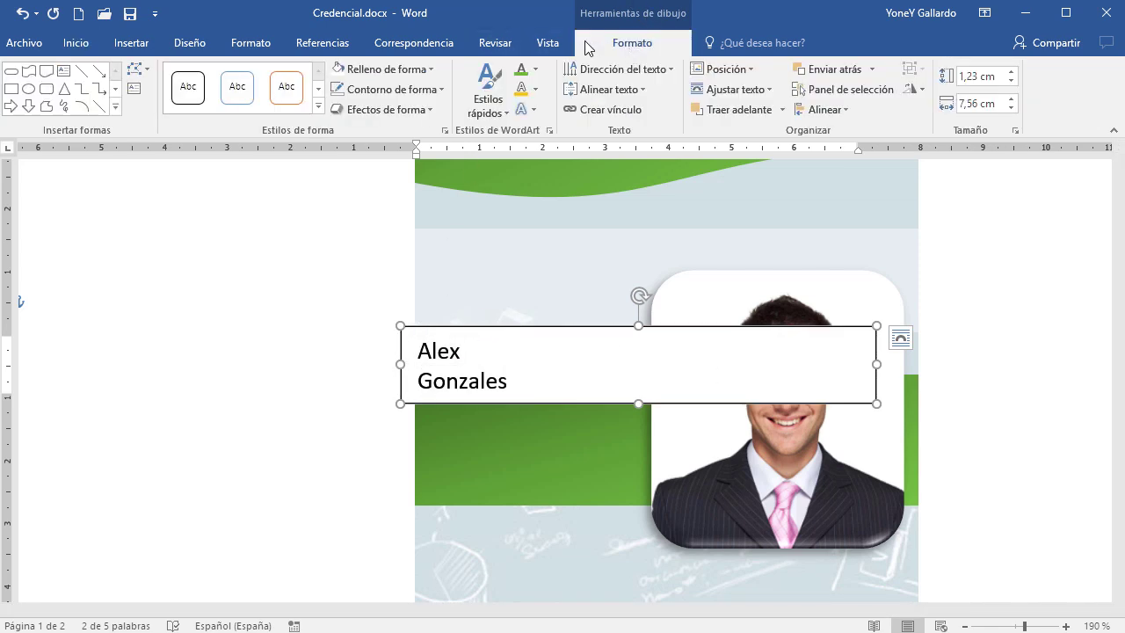
{"action": "left_click", "coordinate": [410, 70]}
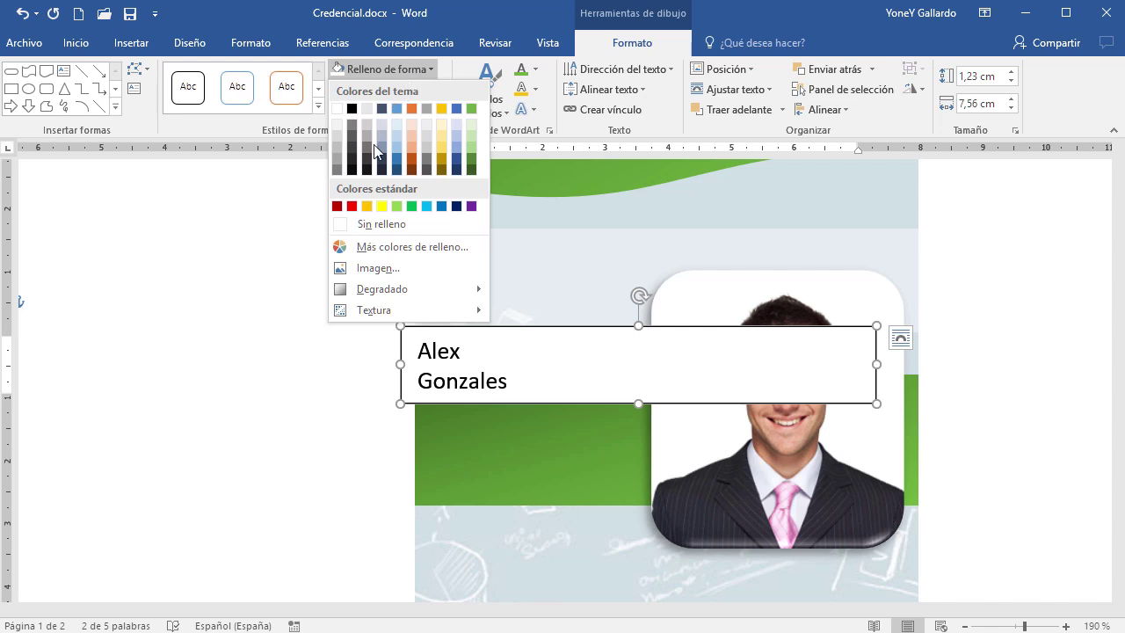
{"action": "left_click", "coordinate": [360, 223]}
{"action": "left_click", "coordinate": [391, 88]}
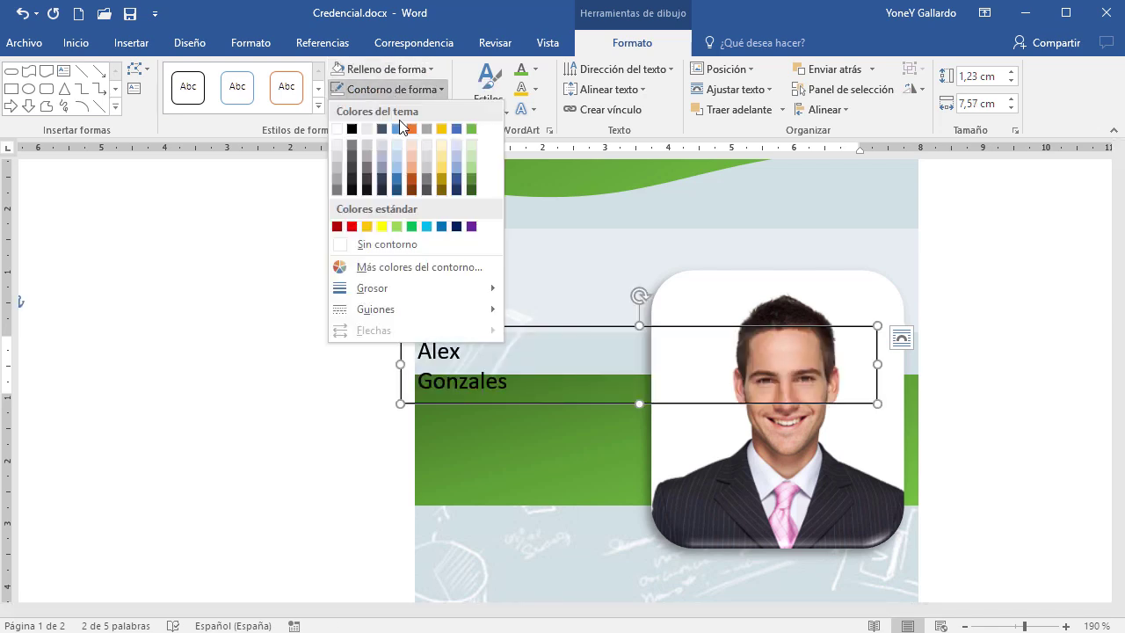
{"action": "left_click", "coordinate": [386, 244]}
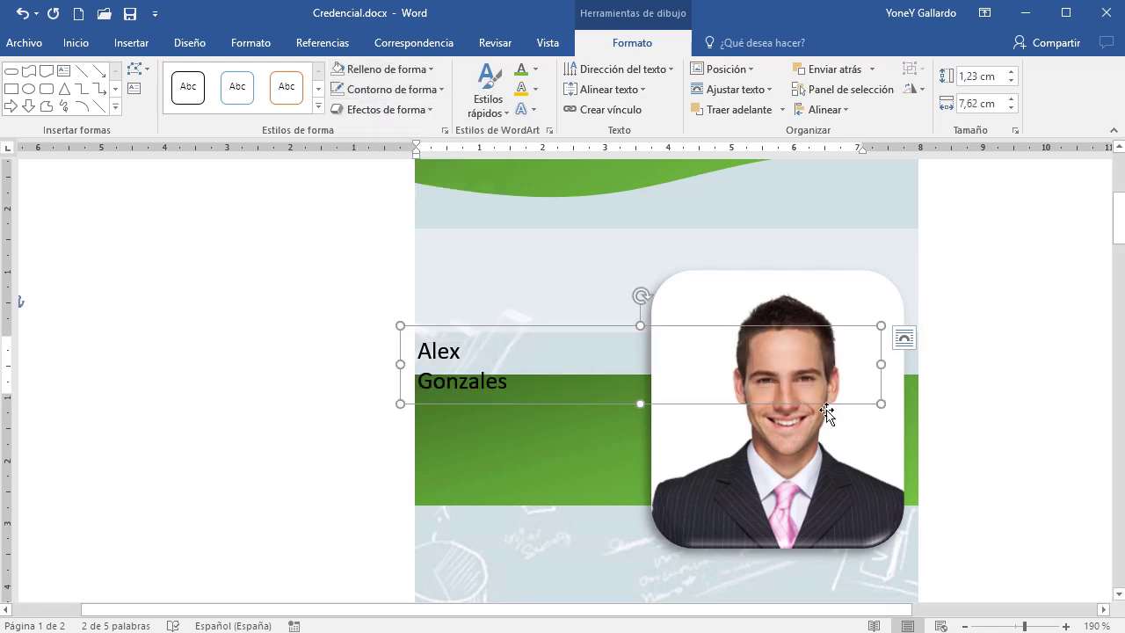
Narrow the name box to 3,1 cm and move it up beside the photo
{"action": "left_click_drag", "start_coordinate": [880, 367], "coordinate": [596, 367]}
{"action": "left_click_drag", "start_coordinate": [602, 278], "coordinate": [595, 240]}
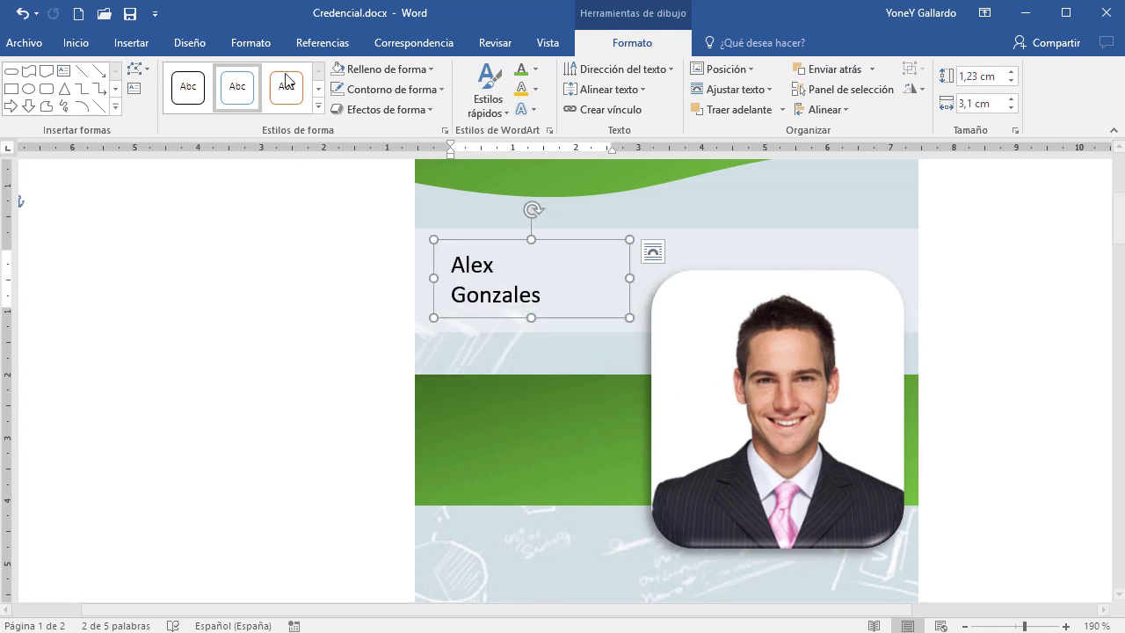
{"action": "left_click", "coordinate": [77, 44]}
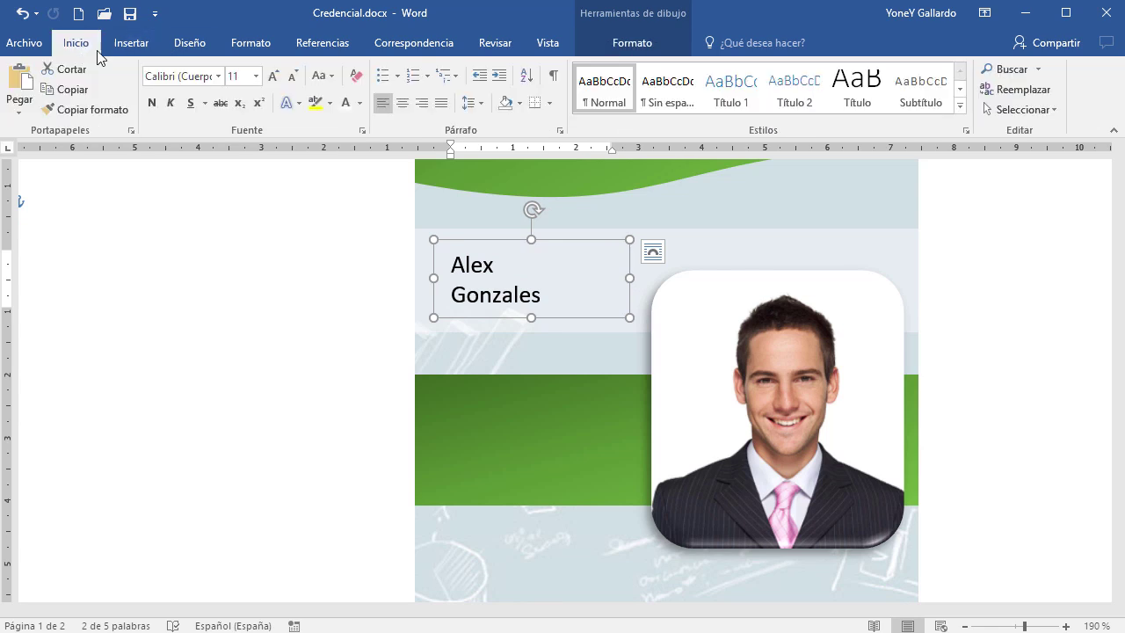
Grow the name text to 18 pt and nudge its box into place left of the photo
{"action": "left_click", "coordinate": [272, 77]}
{"action": "left_click", "coordinate": [271, 78]}
{"action": "left_click", "coordinate": [272, 78]}
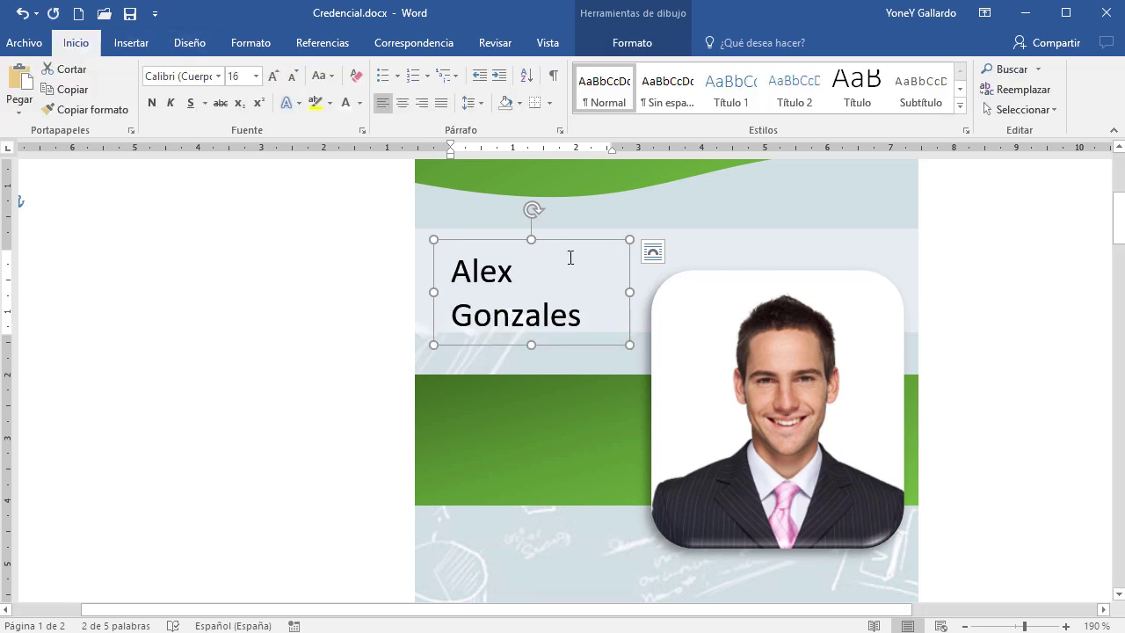
{"action": "left_click_drag", "start_coordinate": [574, 247], "coordinate": [562, 230]}
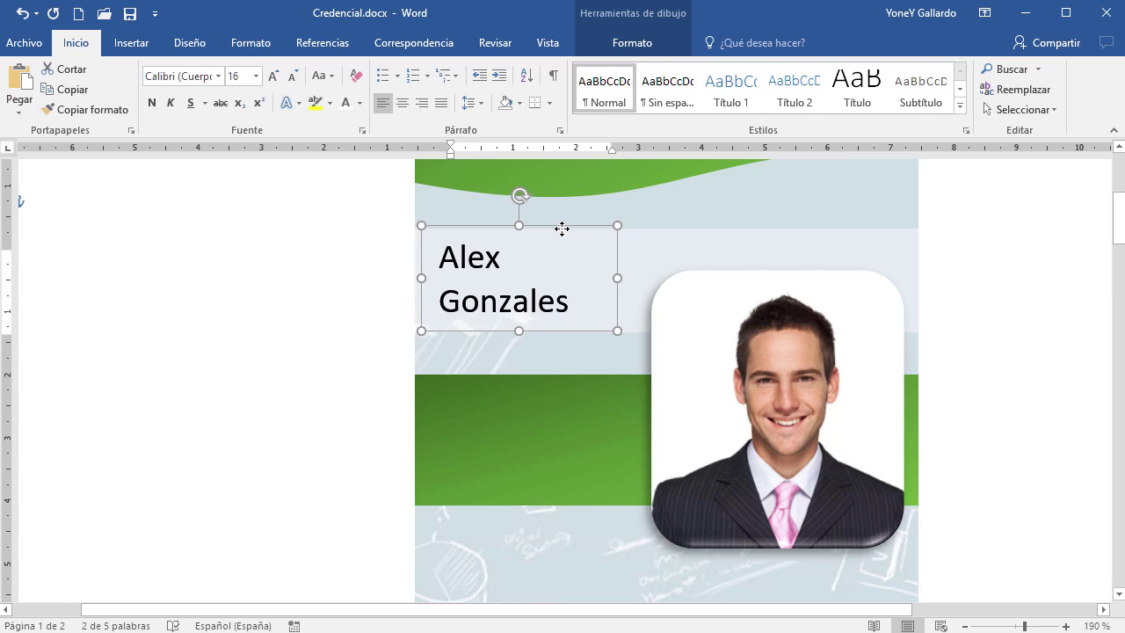
{"action": "left_click", "coordinate": [275, 78]}
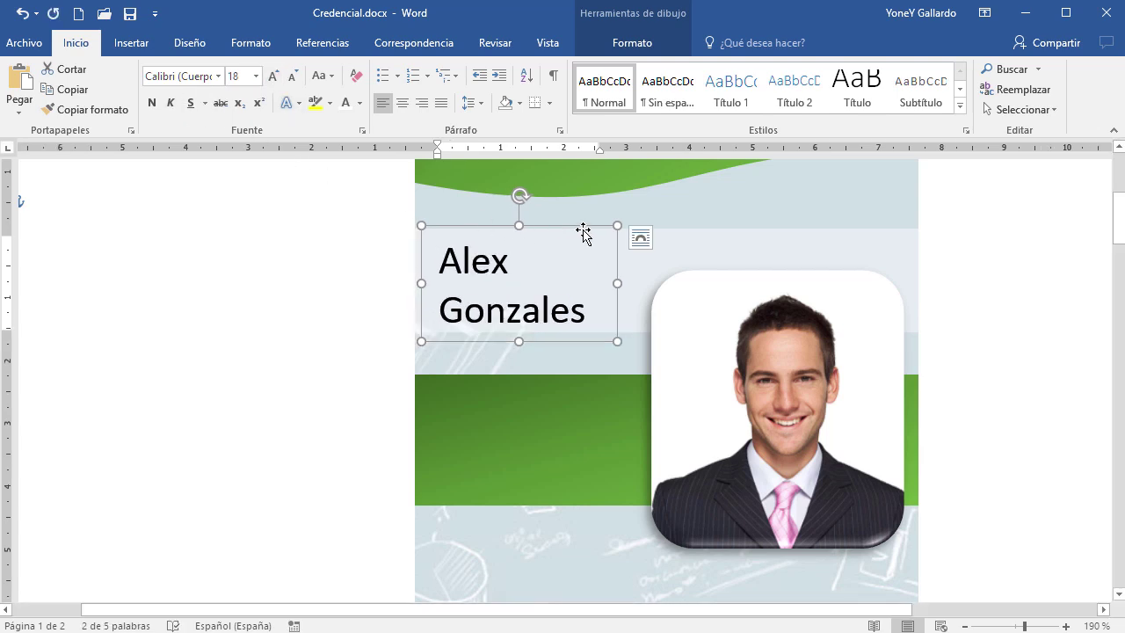
{"action": "left_click_drag", "start_coordinate": [584, 233], "coordinate": [610, 232]}
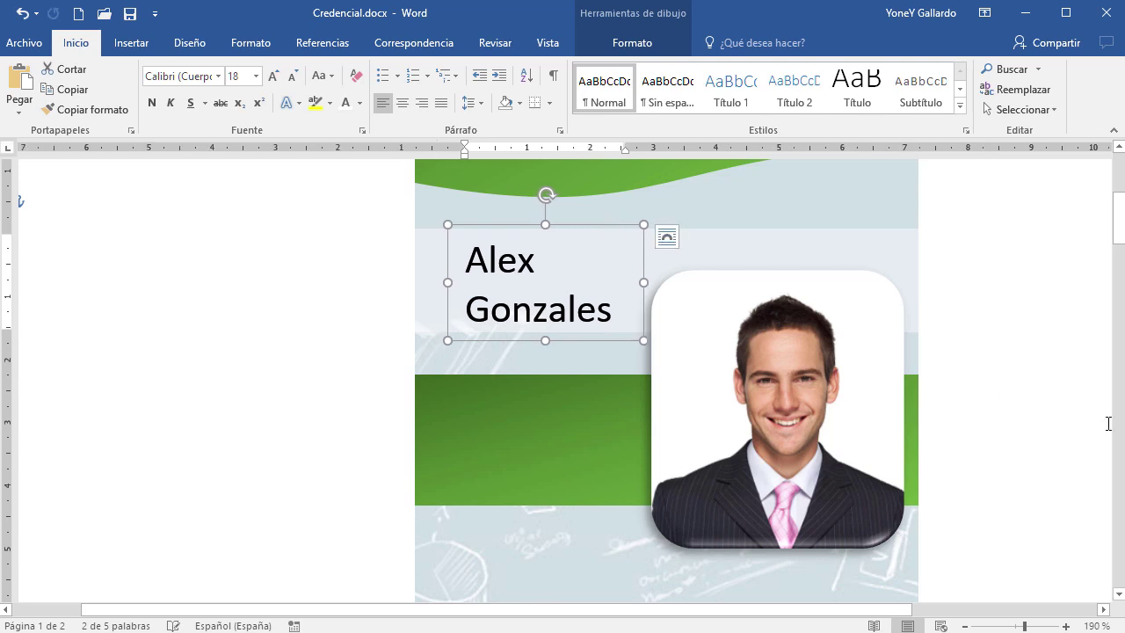
{"action": "left_click", "coordinate": [1037, 413]}
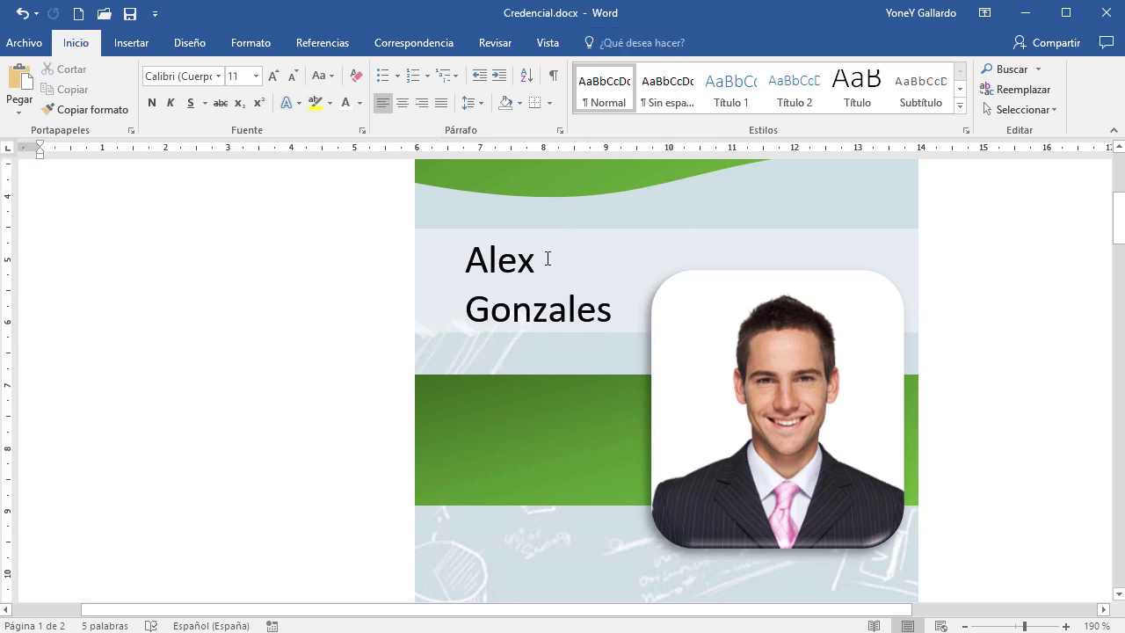
{"action": "left_click", "coordinate": [501, 253]}
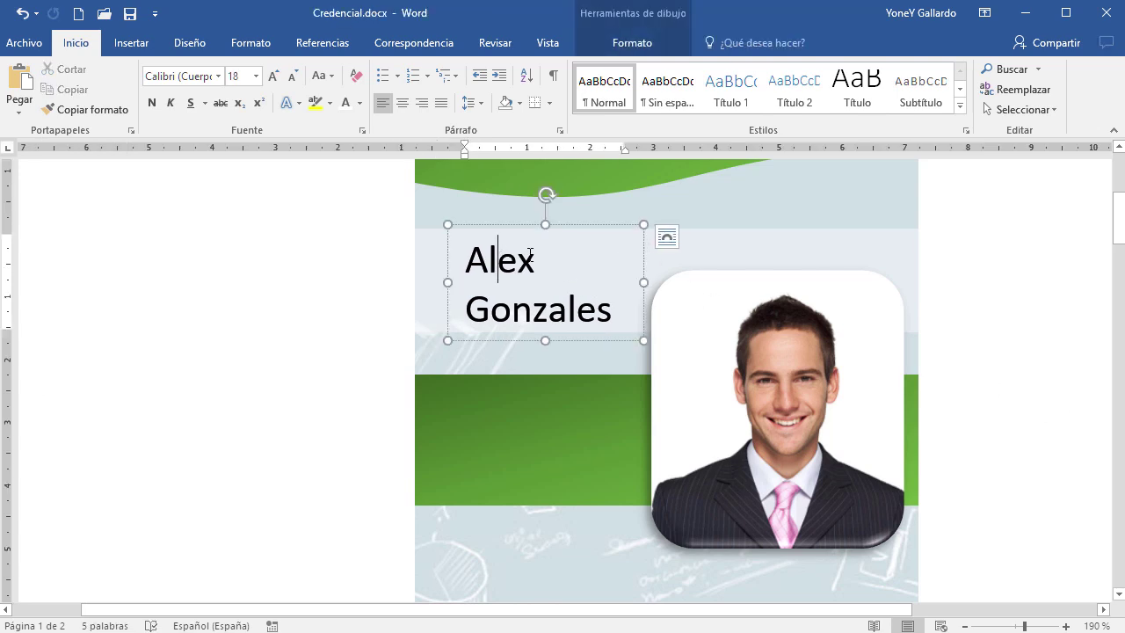
{"action": "left_click", "coordinate": [580, 229]}
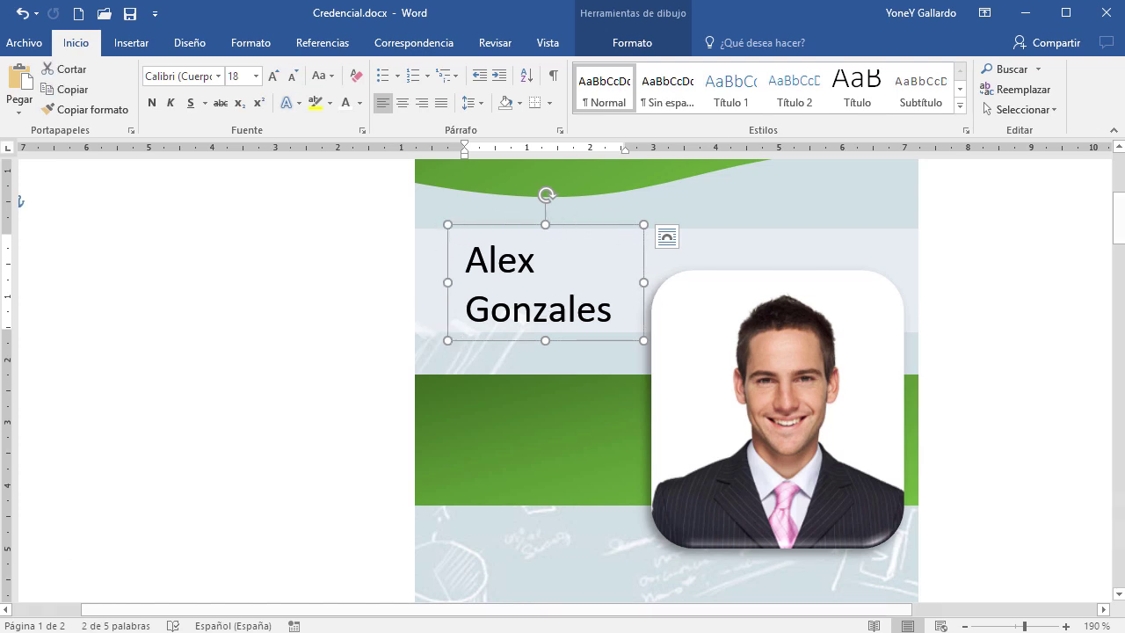
Minimize the Photos keyboard picture and drop a copy of the name box onto the green band
{"action": "key", "text": "alt+Tab"}
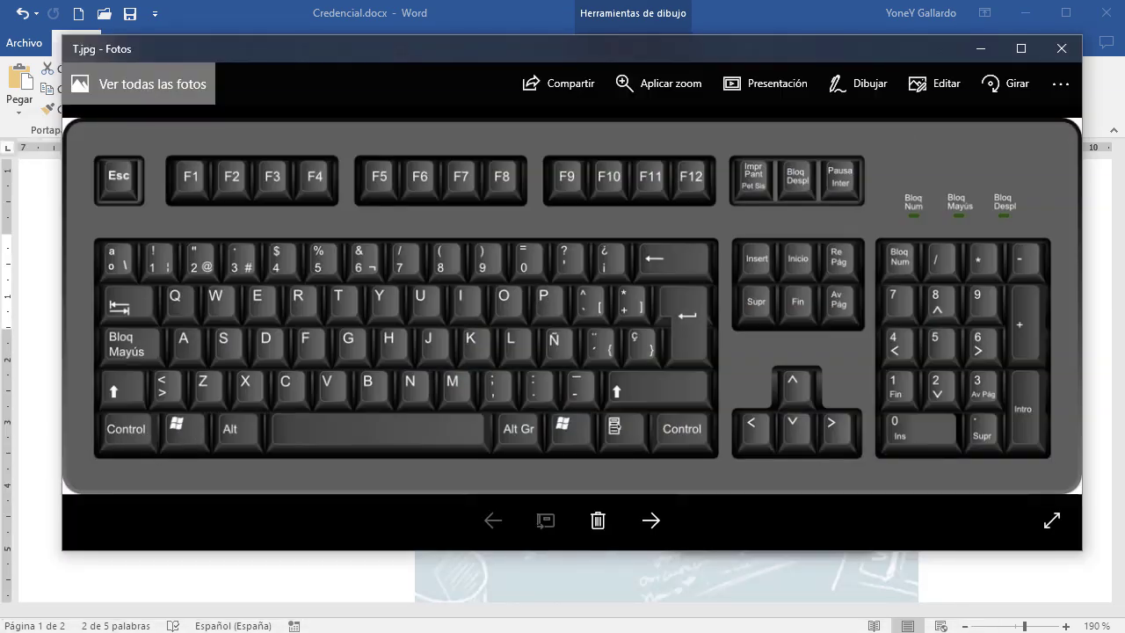
{"action": "left_click", "coordinate": [977, 48]}
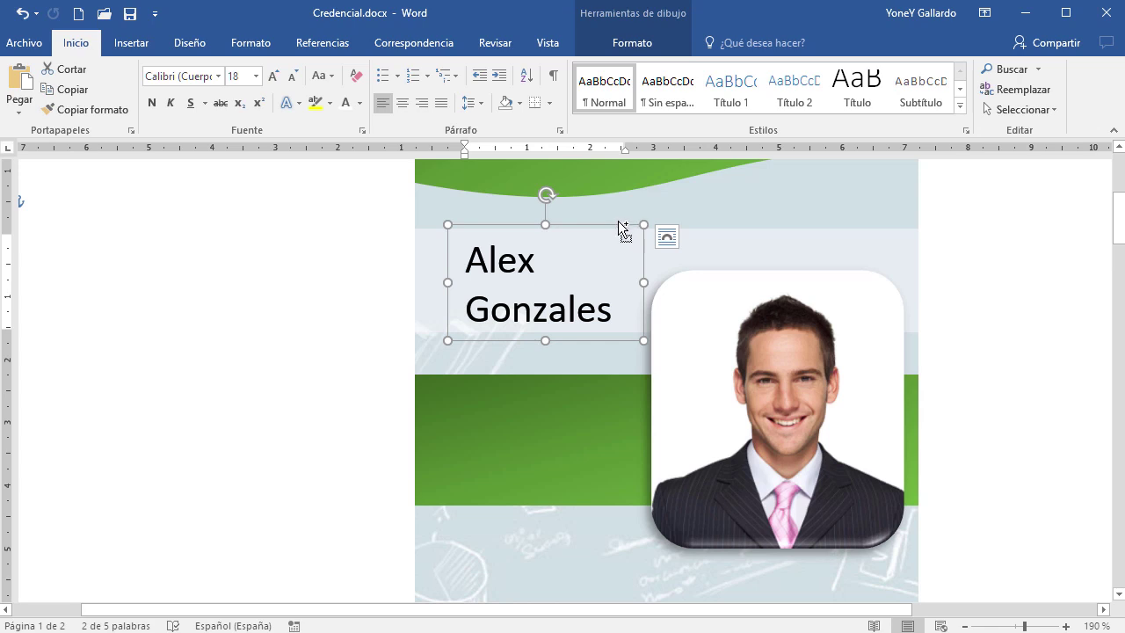
{"action": "left_click_drag", "start_coordinate": [615, 224], "coordinate": [605, 369]}
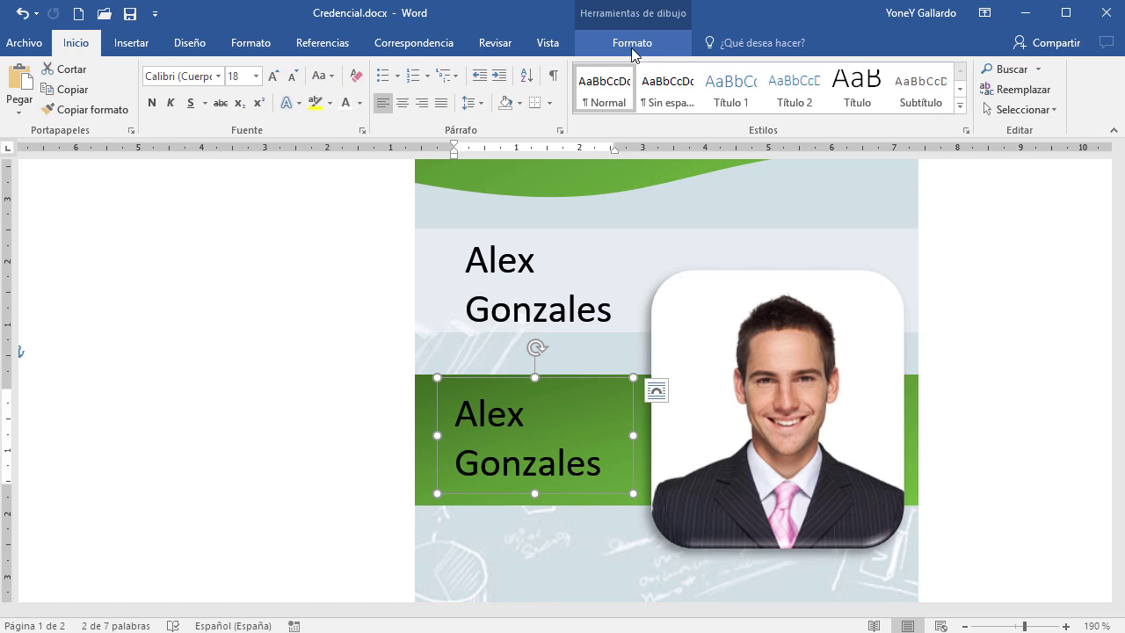
Retype the copied box's text as 'Secretario General' on two lines
{"action": "left_click", "coordinate": [572, 444]}
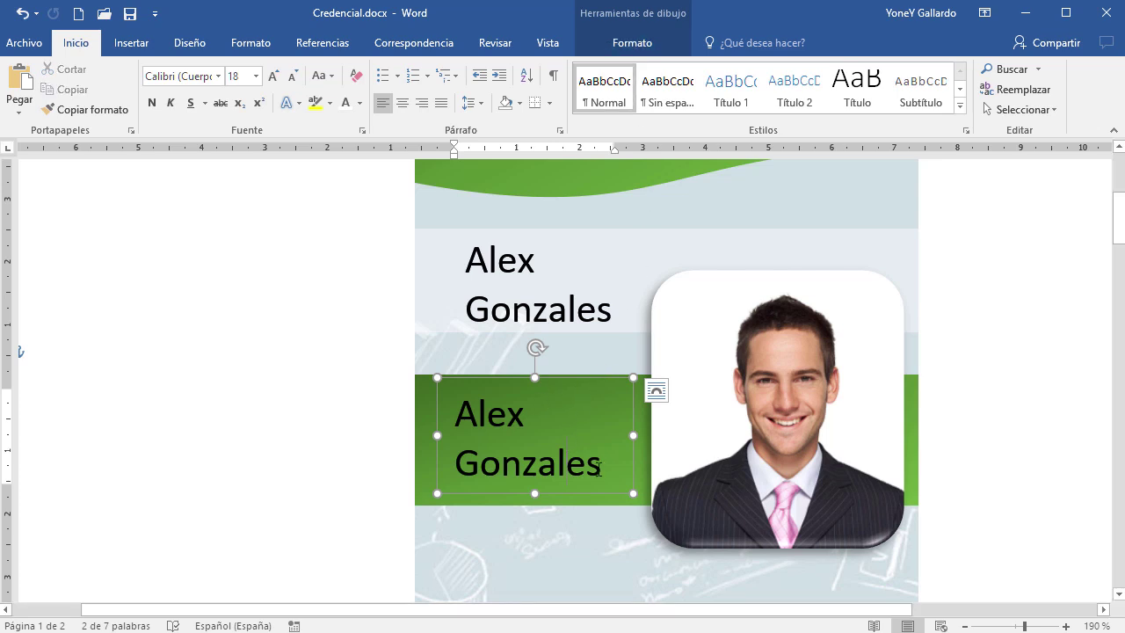
{"action": "left_click_drag", "start_coordinate": [618, 470], "coordinate": [436, 400]}
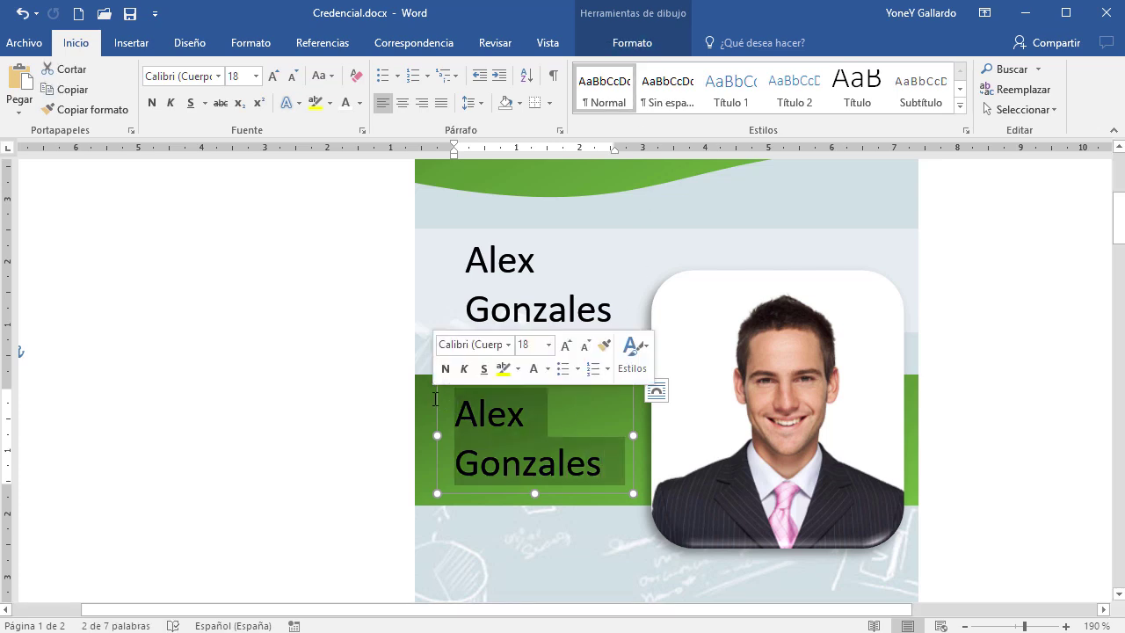
{"action": "type", "text": "Ge"}
{"action": "key", "text": "BackSpace"}
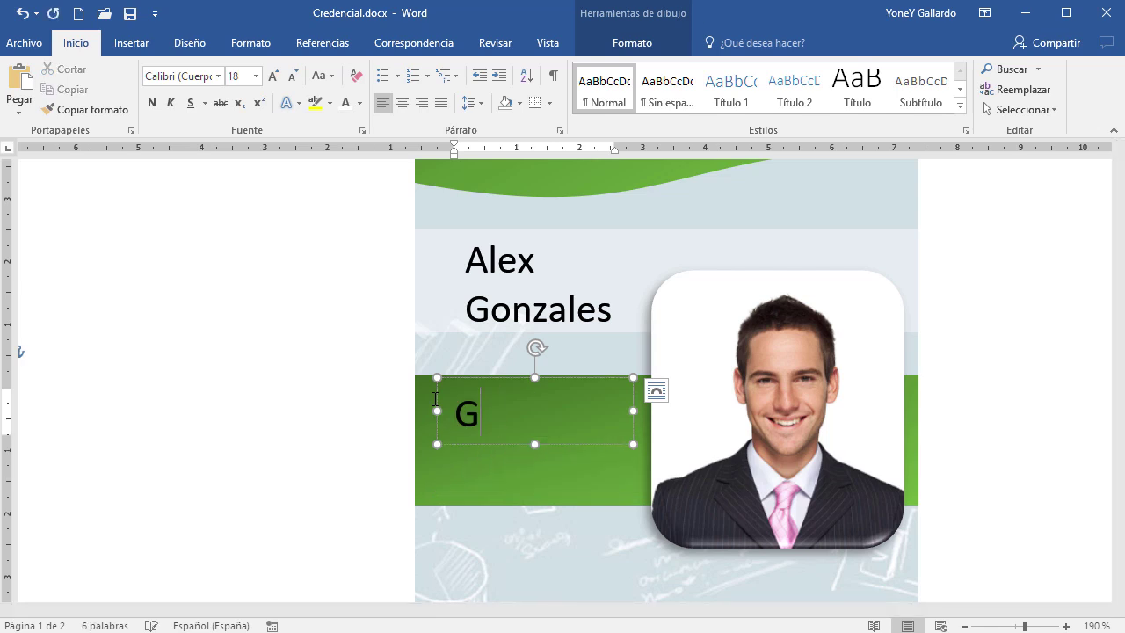
{"action": "key", "text": "BackSpace"}
{"action": "type", "text": "Sec"}
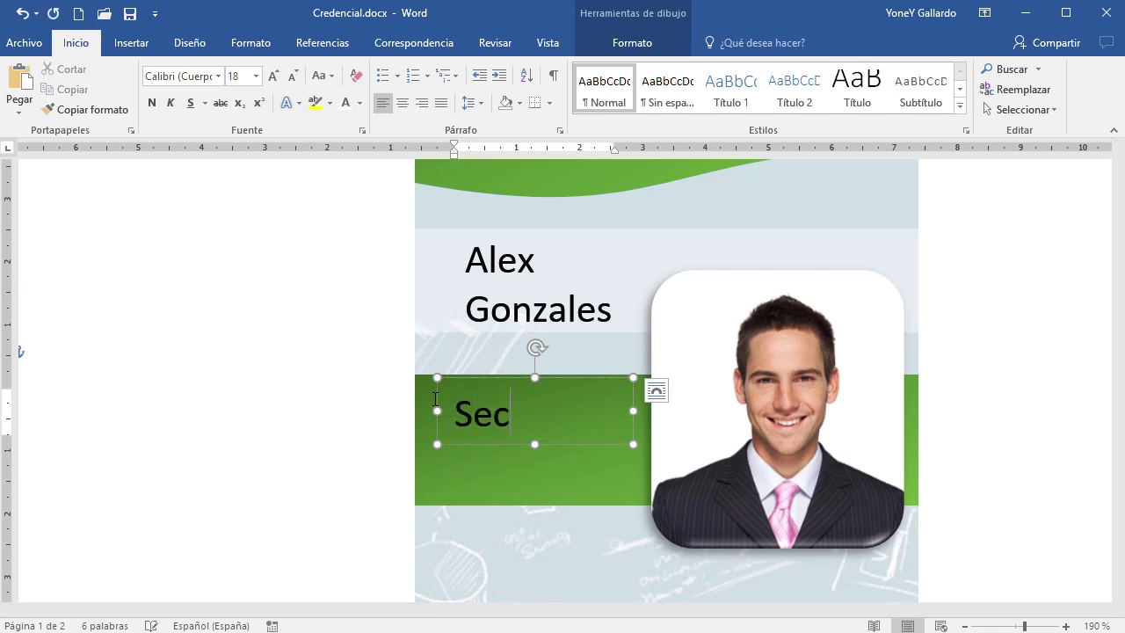
{"action": "type", "text": "retario"}
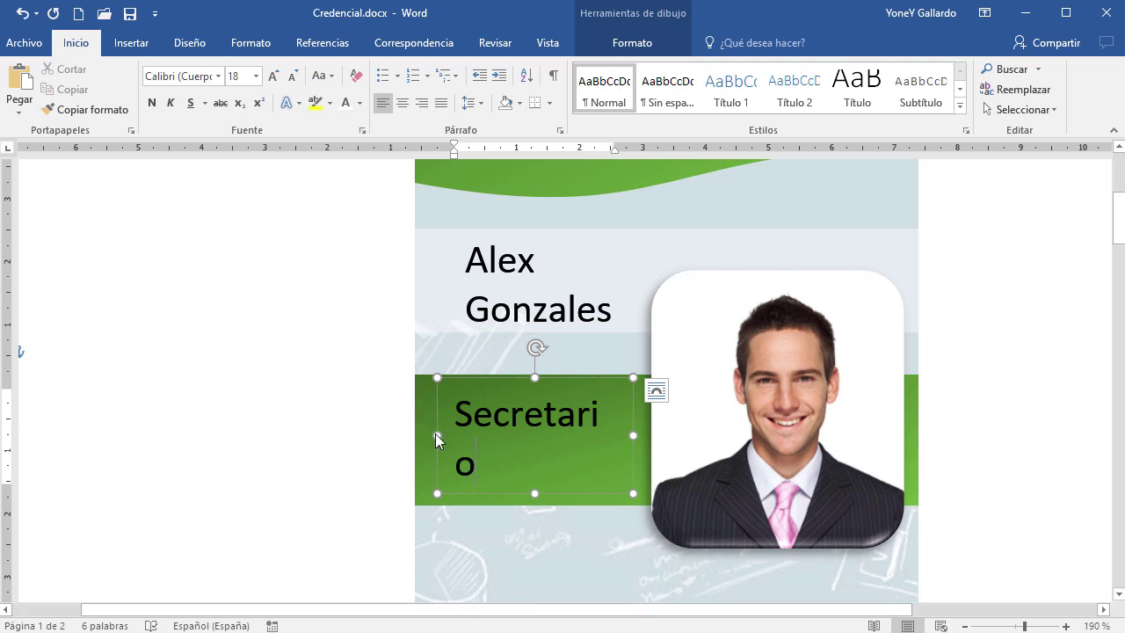
{"action": "left_click_drag", "start_coordinate": [437, 435], "coordinate": [428, 435]}
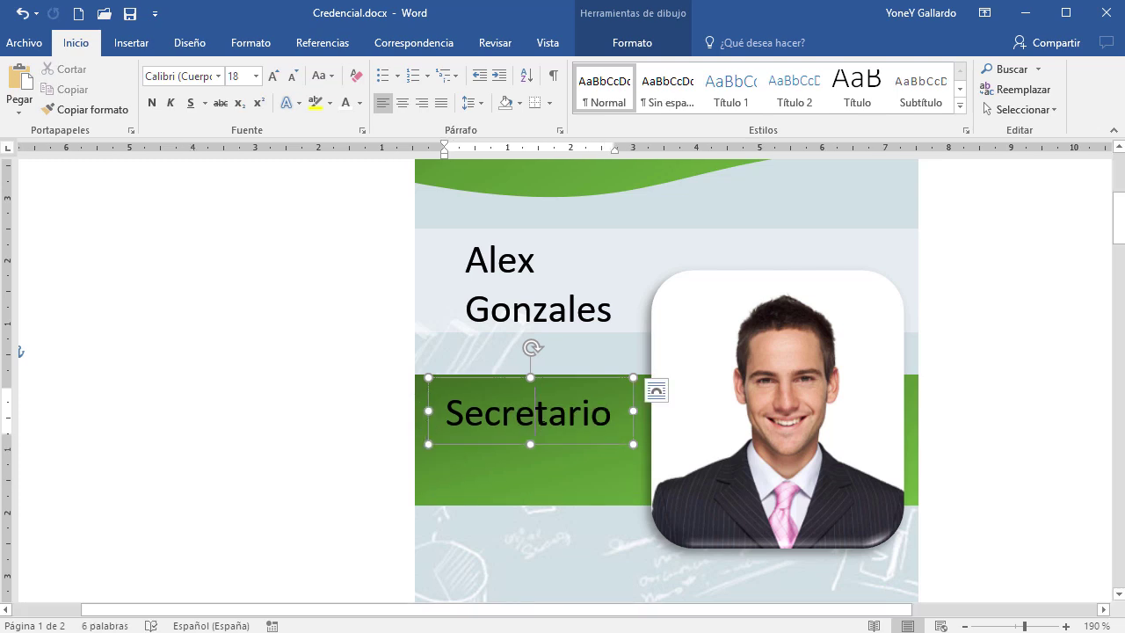
{"action": "key", "text": "Return"}
{"action": "type", "text": "ral"}
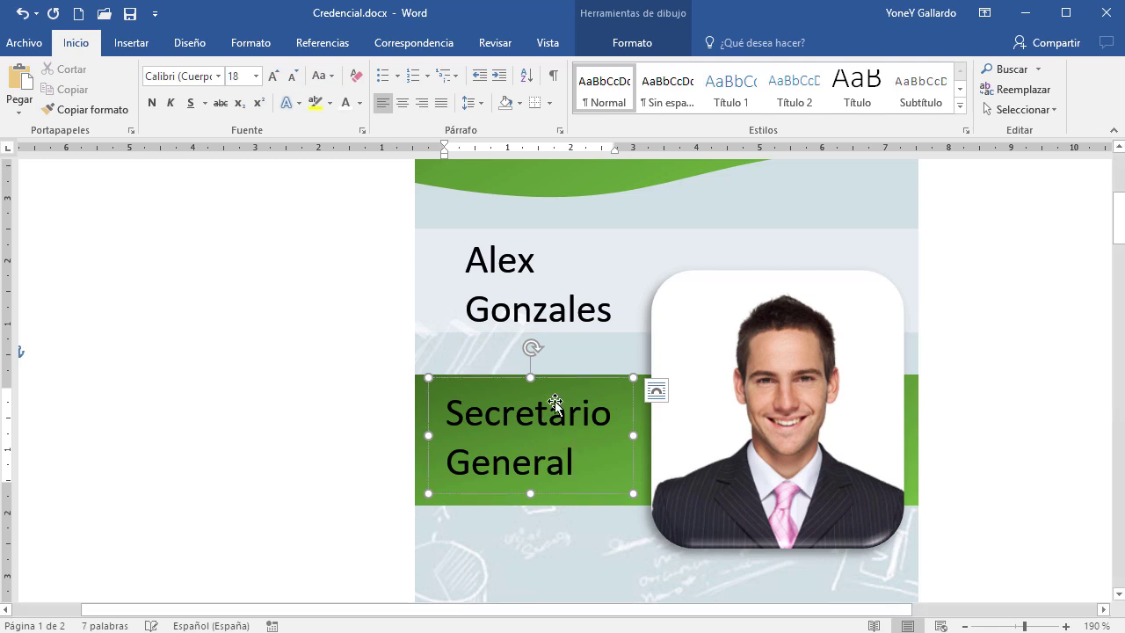
{"action": "key", "text": "Escape"}
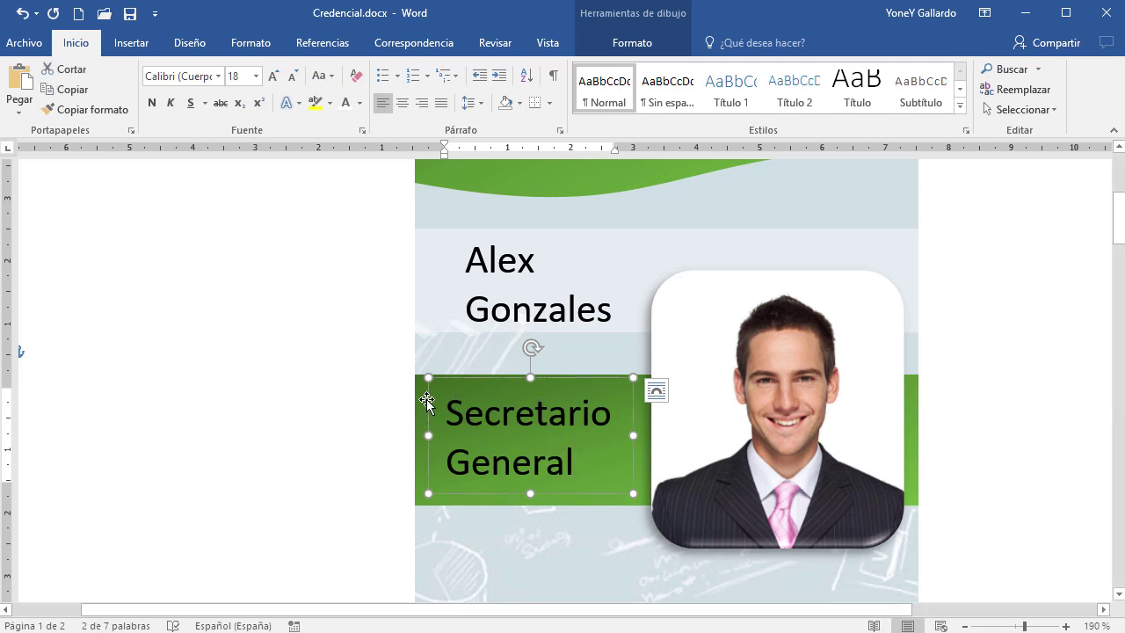
Make the Secretario General text white at 20 pt and widen its box to the photo
{"action": "left_click", "coordinate": [348, 102]}
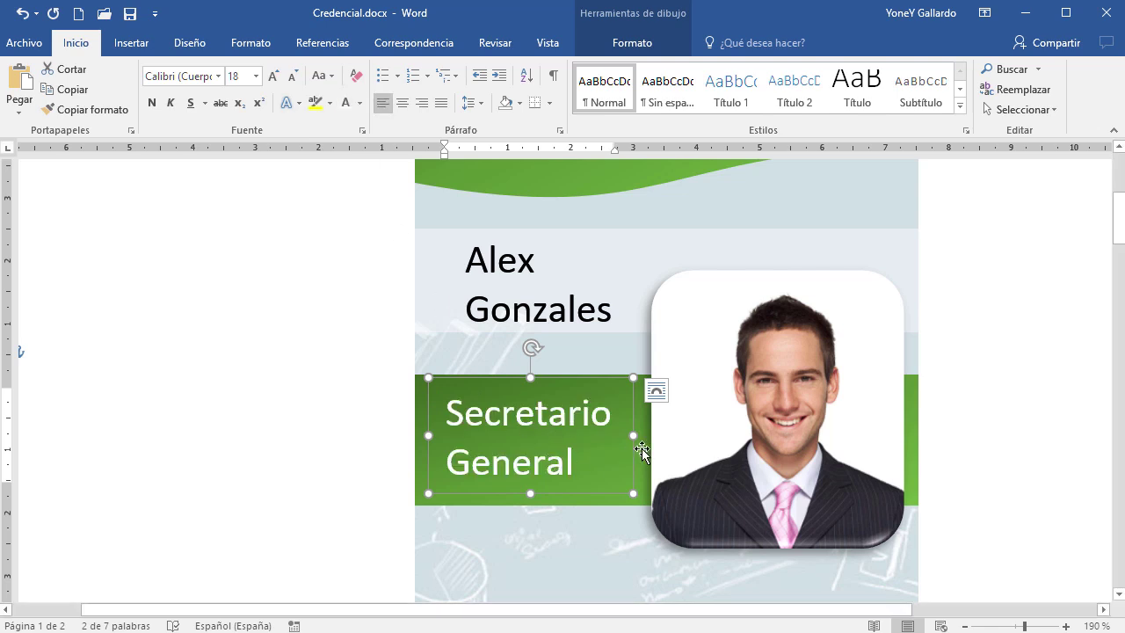
{"action": "left_click_drag", "start_coordinate": [633, 435], "coordinate": [651, 435]}
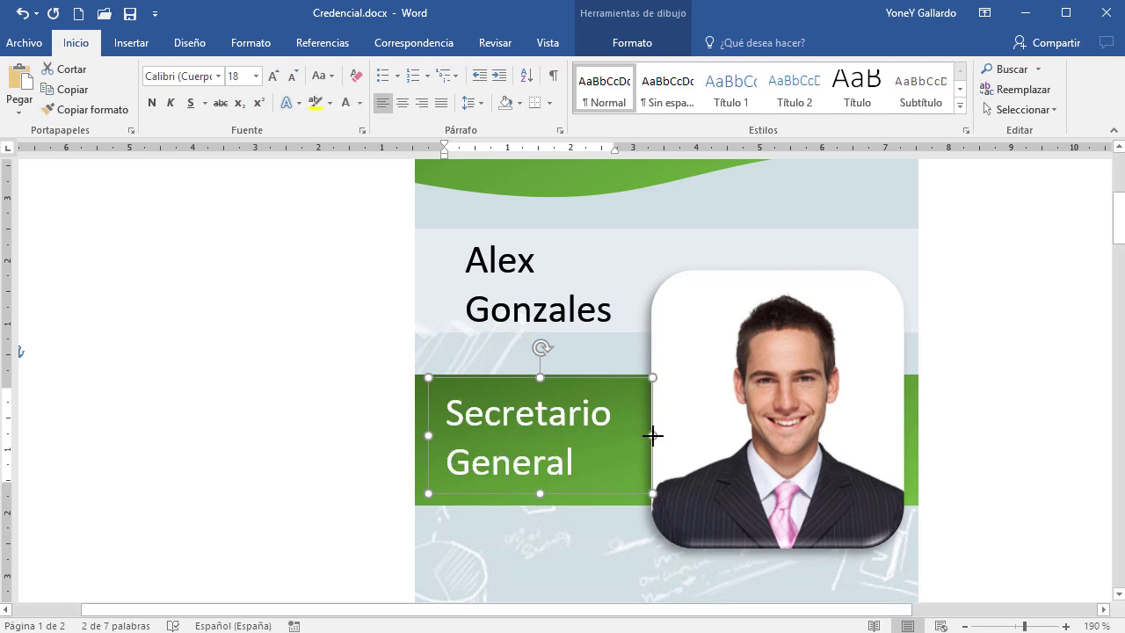
{"action": "left_click", "coordinate": [275, 77]}
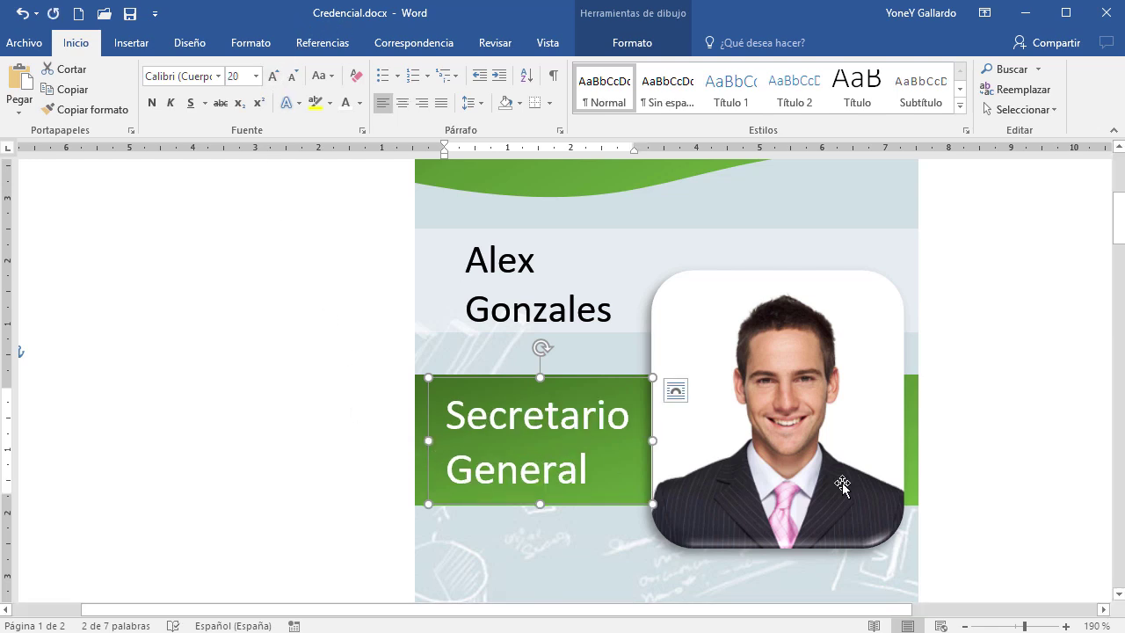
{"action": "left_click", "coordinate": [1011, 487]}
{"action": "scroll", "coordinate": [1011, 487], "scroll_direction": "down", "scroll_amount": 4}
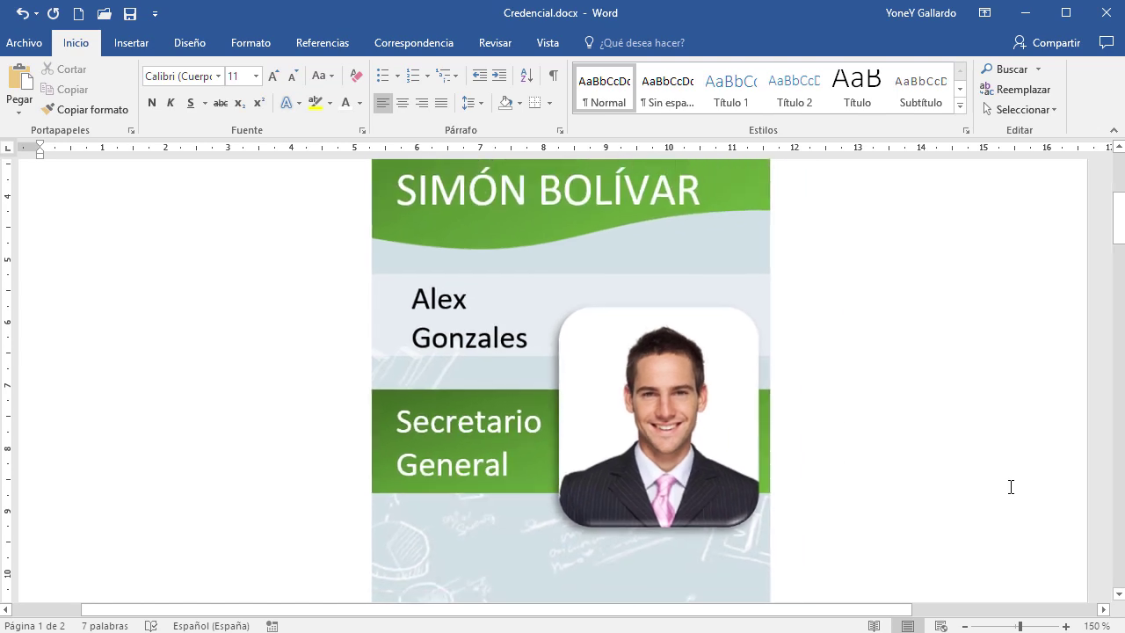
Copy the COLEGIO SIMÓN BOLÍVAR title box down near the bottom of the badge
{"action": "scroll", "coordinate": [911, 467], "scroll_direction": "down", "scroll_amount": 4}
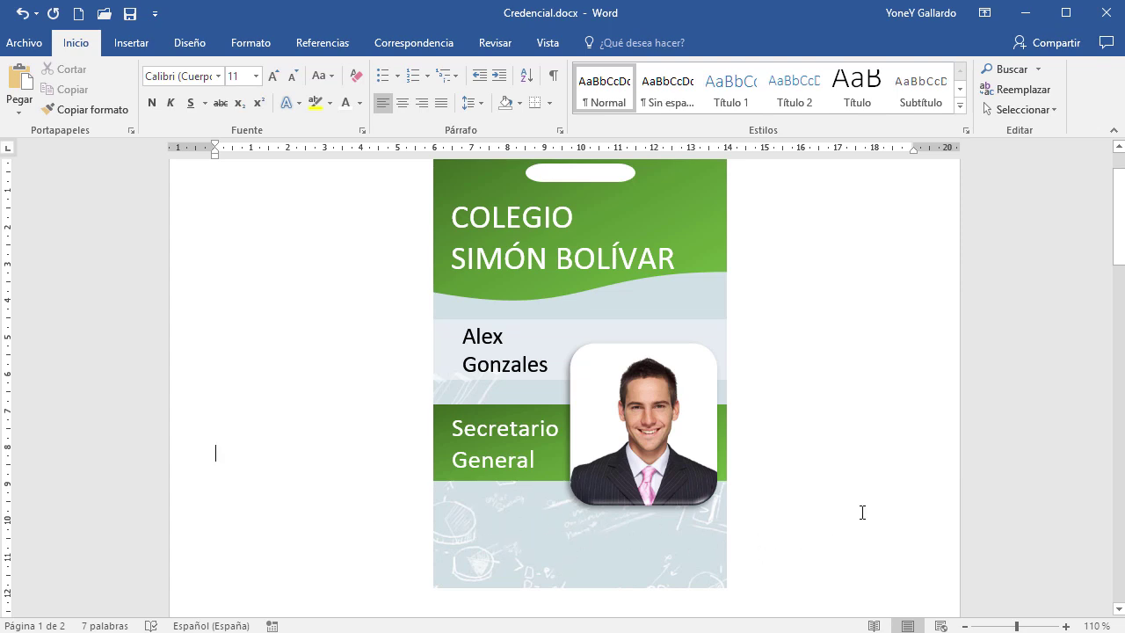
{"action": "scroll", "coordinate": [674, 397], "scroll_direction": "up", "scroll_amount": 1}
{"action": "scroll", "coordinate": [673, 384], "scroll_direction": "down", "scroll_amount": 1}
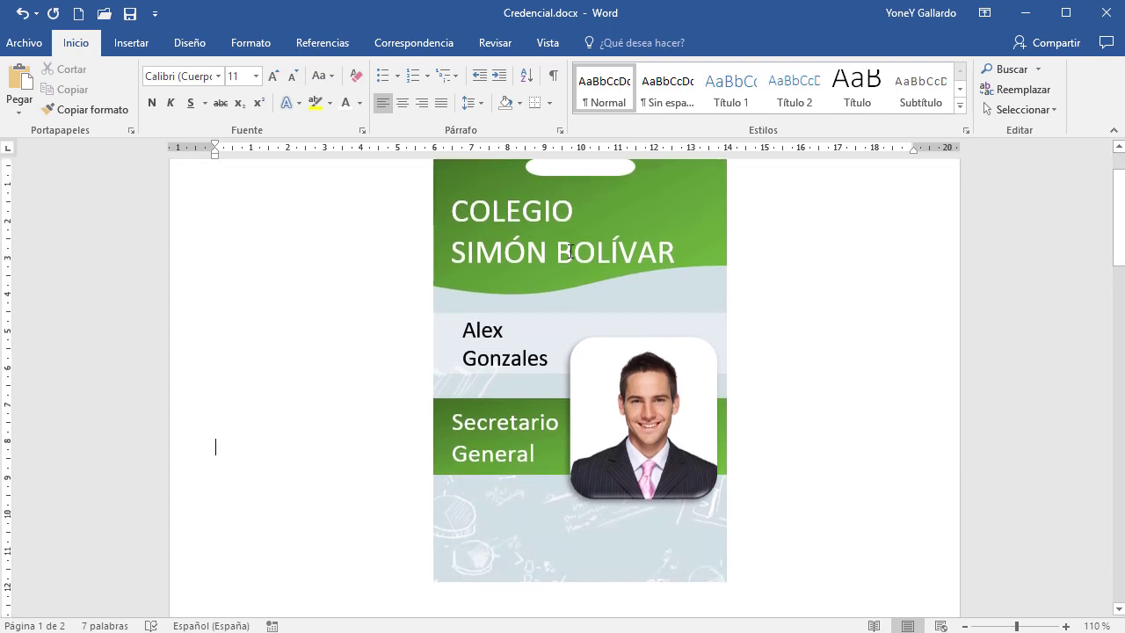
{"action": "left_click", "coordinate": [547, 252]}
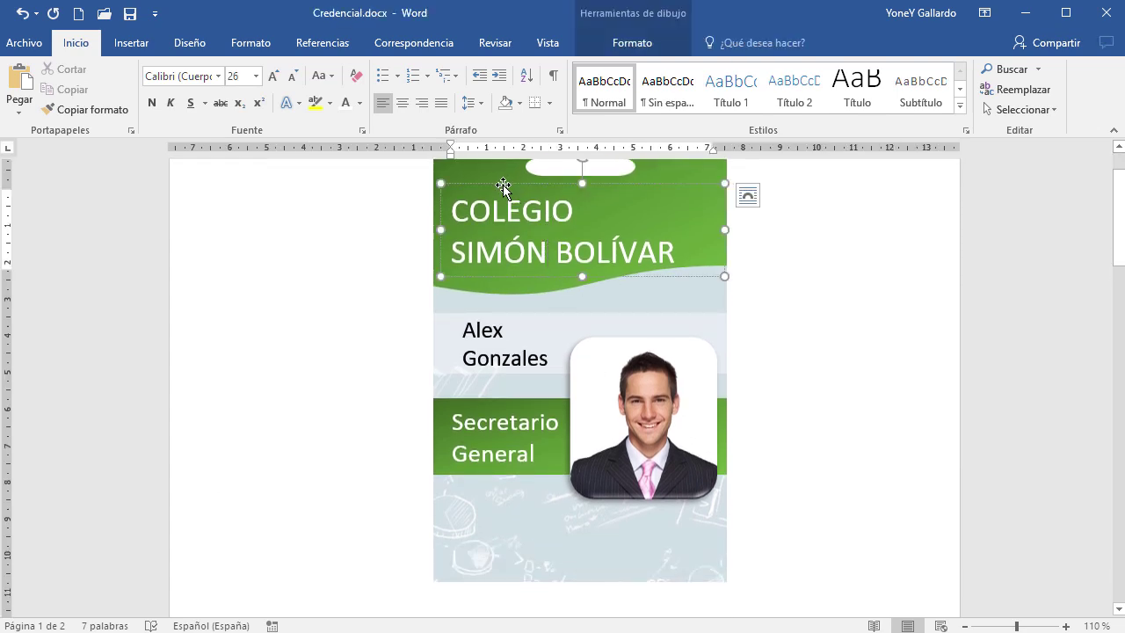
{"action": "left_click_drag", "start_coordinate": [504, 186], "coordinate": [516, 482]}
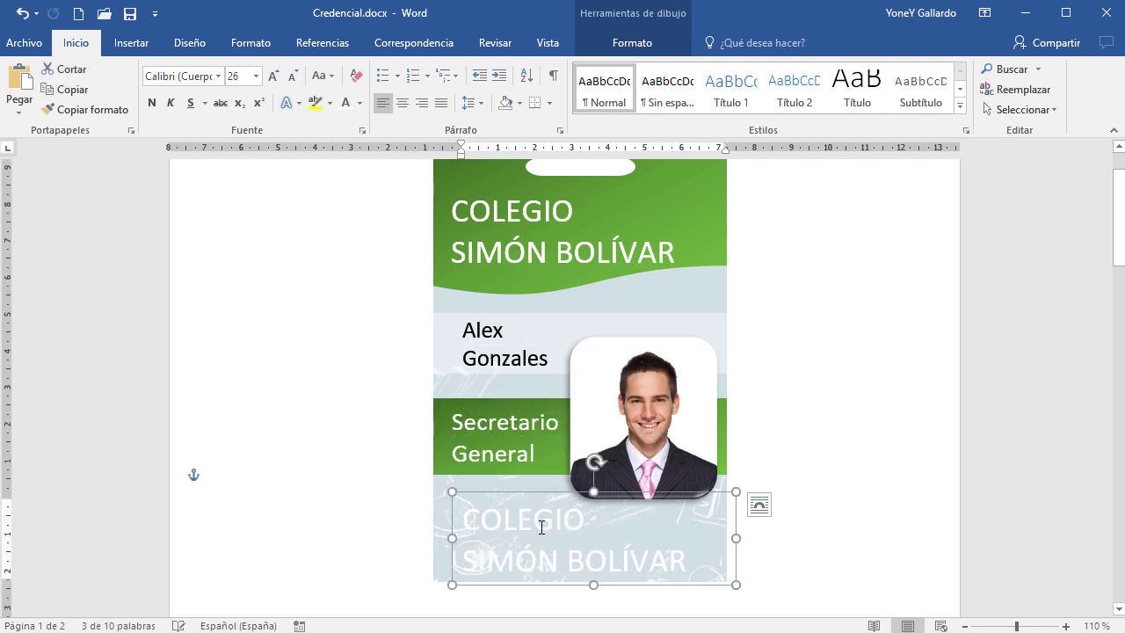
Replace the copied title text with 'CREDENCIAL' and 'ESCOLAR' on two lines
{"action": "key", "text": "Down"}
{"action": "key", "text": "End"}
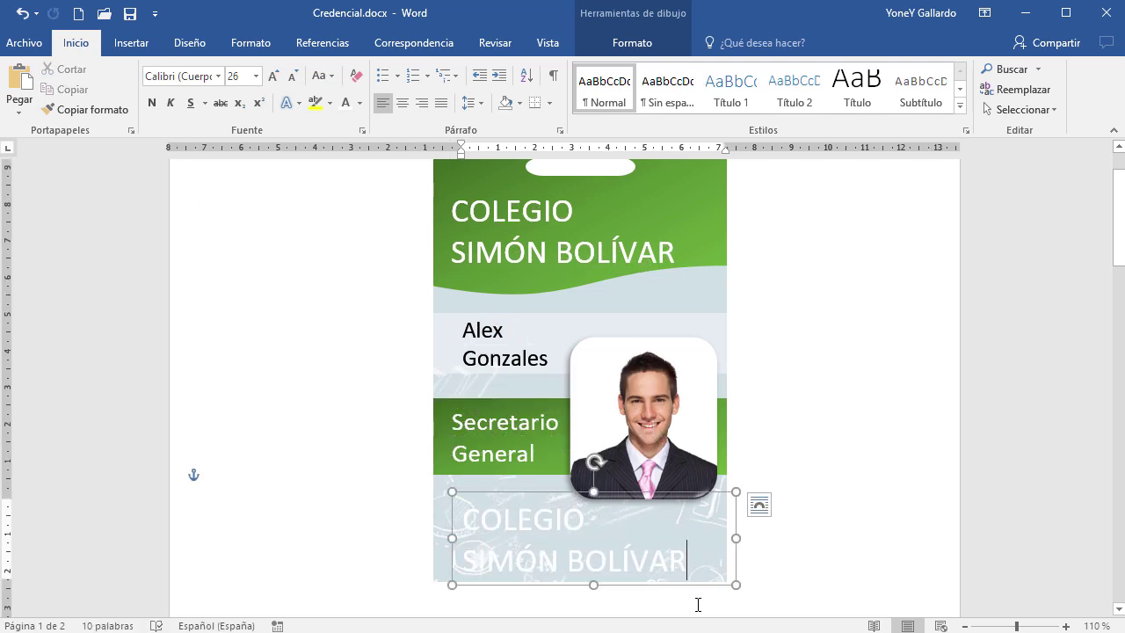
{"action": "key", "text": "shift+Home"}
{"action": "key", "text": "shift+Up"}
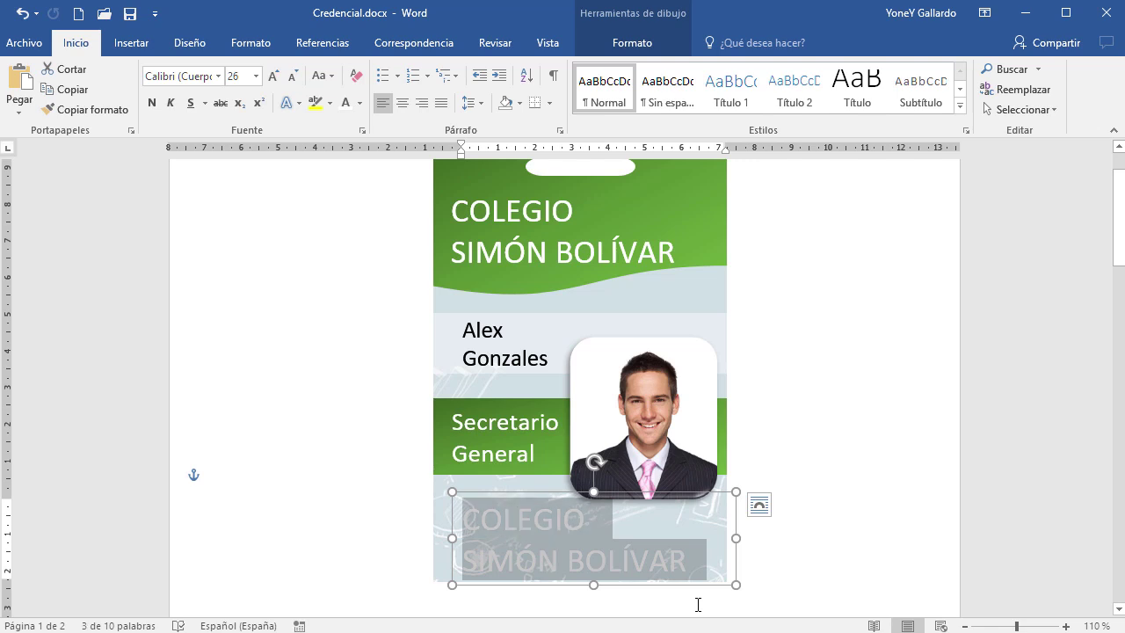
{"action": "key", "text": "BackSpace"}
{"action": "type", "text": "CREDENCI"}
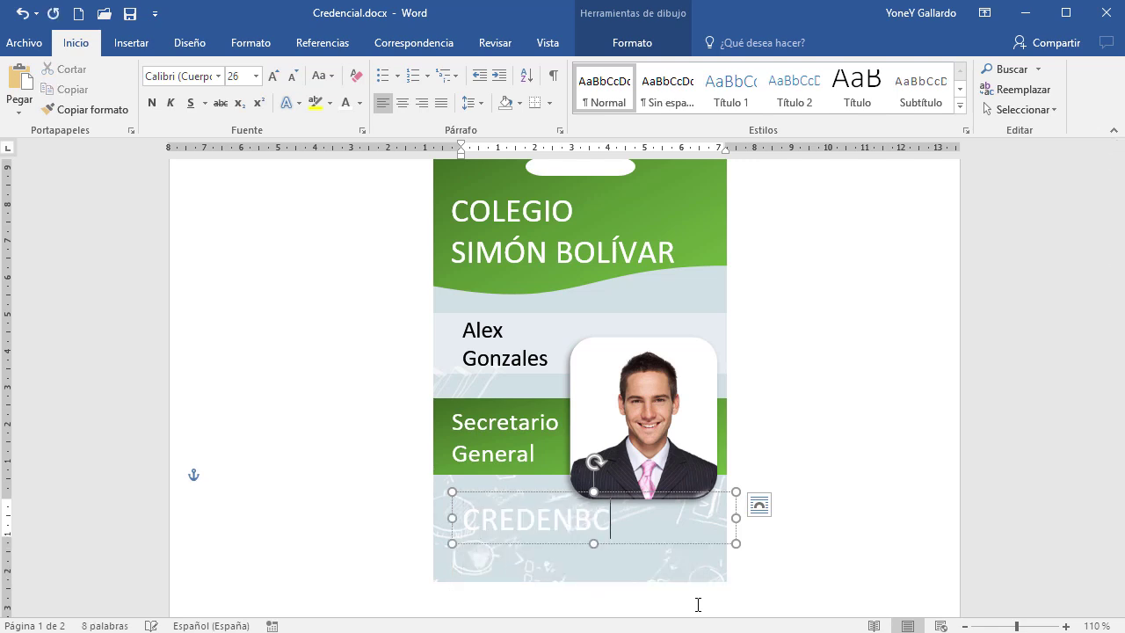
{"action": "key", "text": "BackSpace"}
{"action": "key", "text": "BackSpace"}
{"action": "key", "text": "BackSpace"}
{"action": "type", "text": "NCIAL"}
{"action": "key", "text": "Return"}
{"action": "type", "text": "ESCOLAR"}
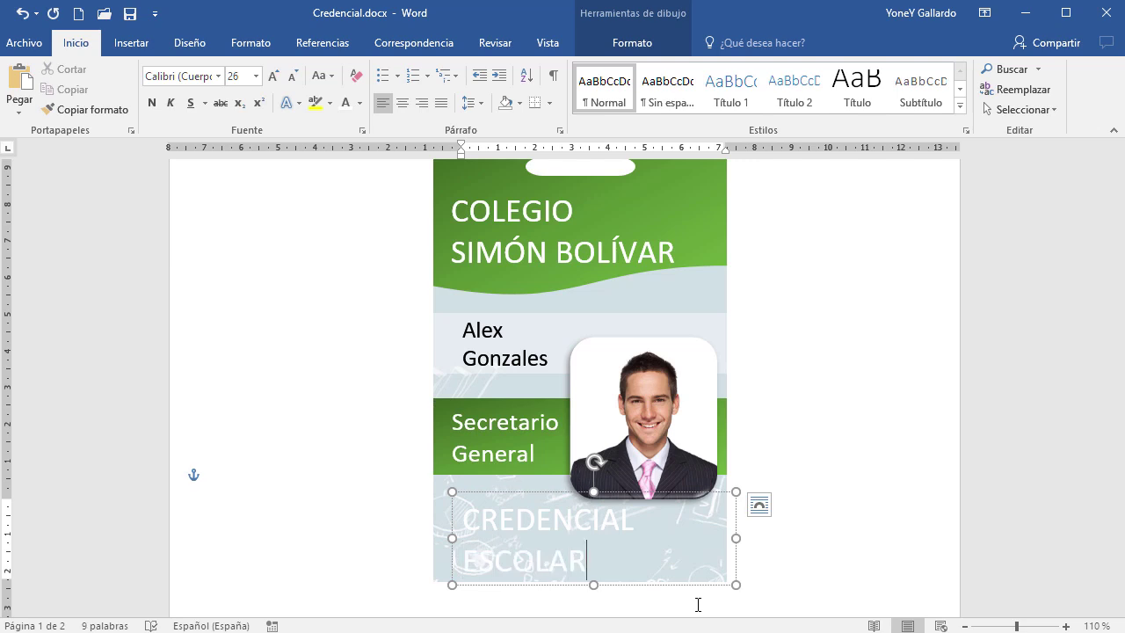
{"action": "key", "text": "ctrl+a"}
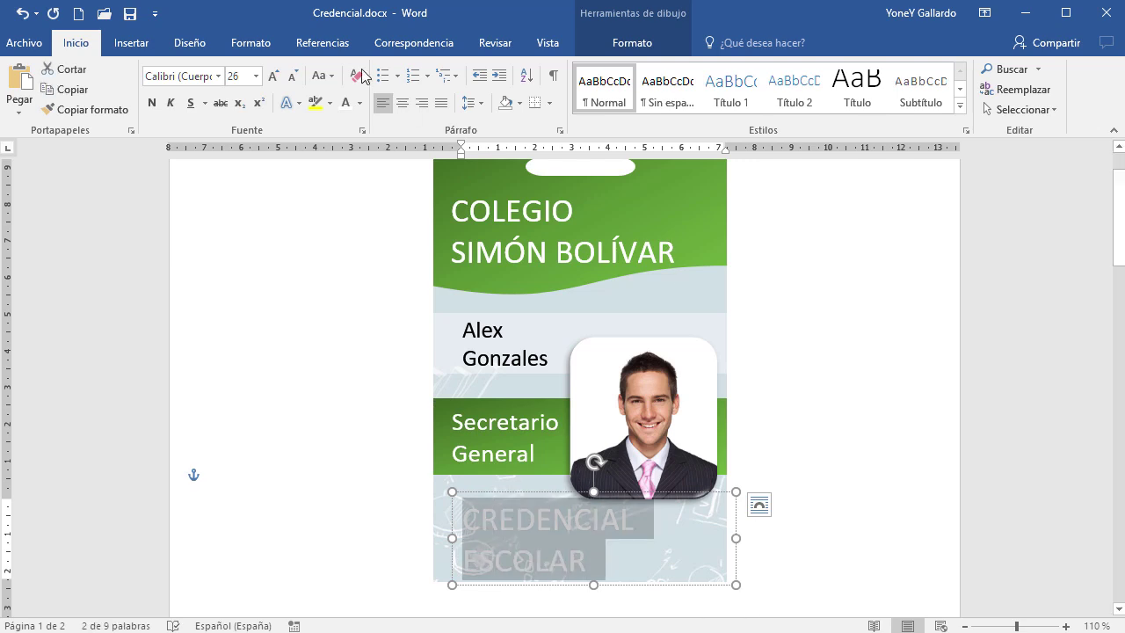
Make the CREDENCIAL ESCOLAR label dark green, centred and bold
{"action": "left_click", "coordinate": [360, 102]}
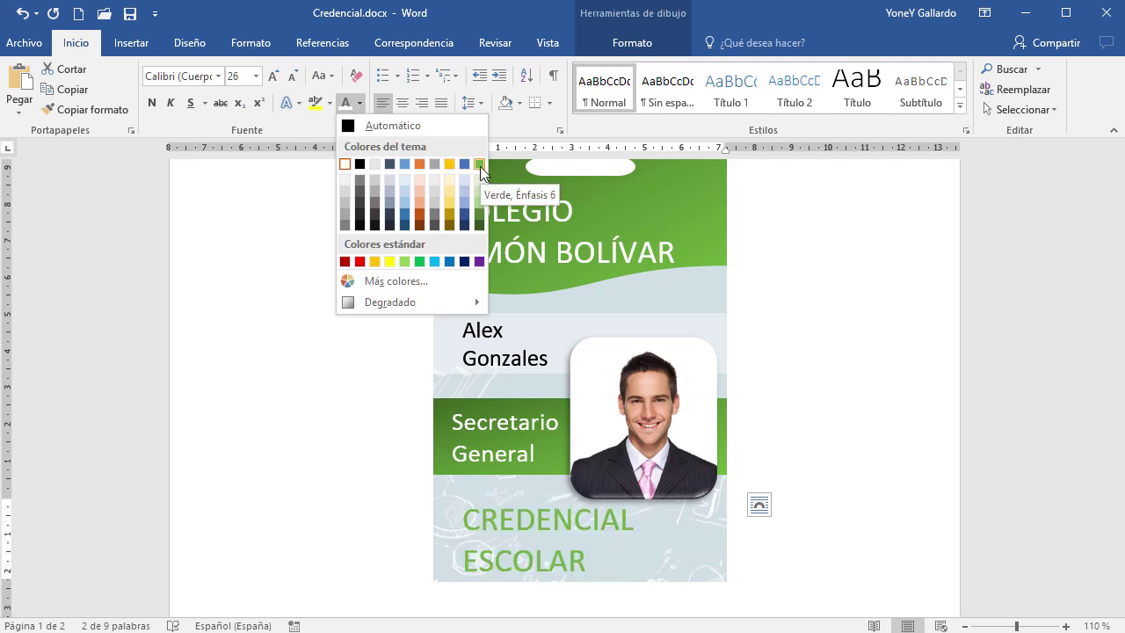
{"action": "left_click", "coordinate": [481, 211]}
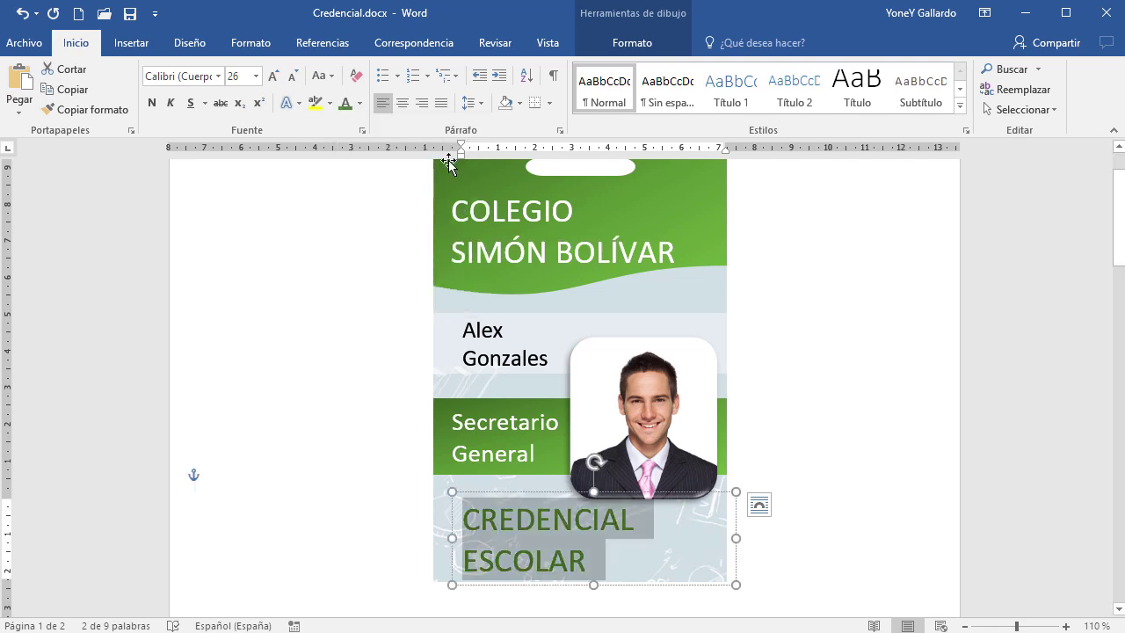
{"action": "left_click", "coordinate": [403, 104]}
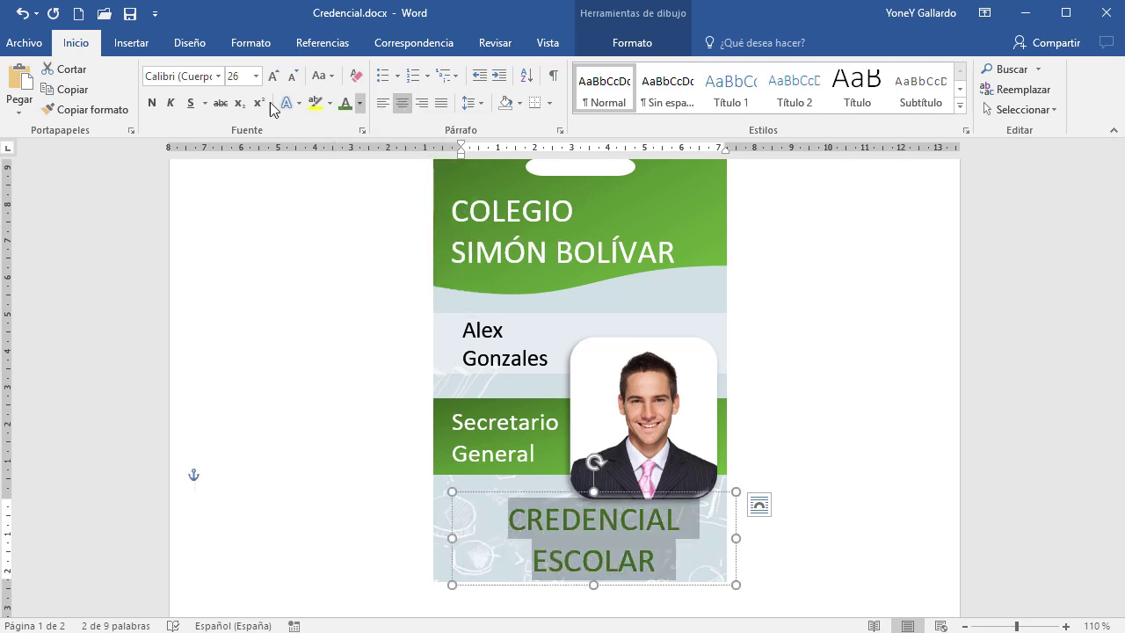
{"action": "left_click", "coordinate": [155, 104]}
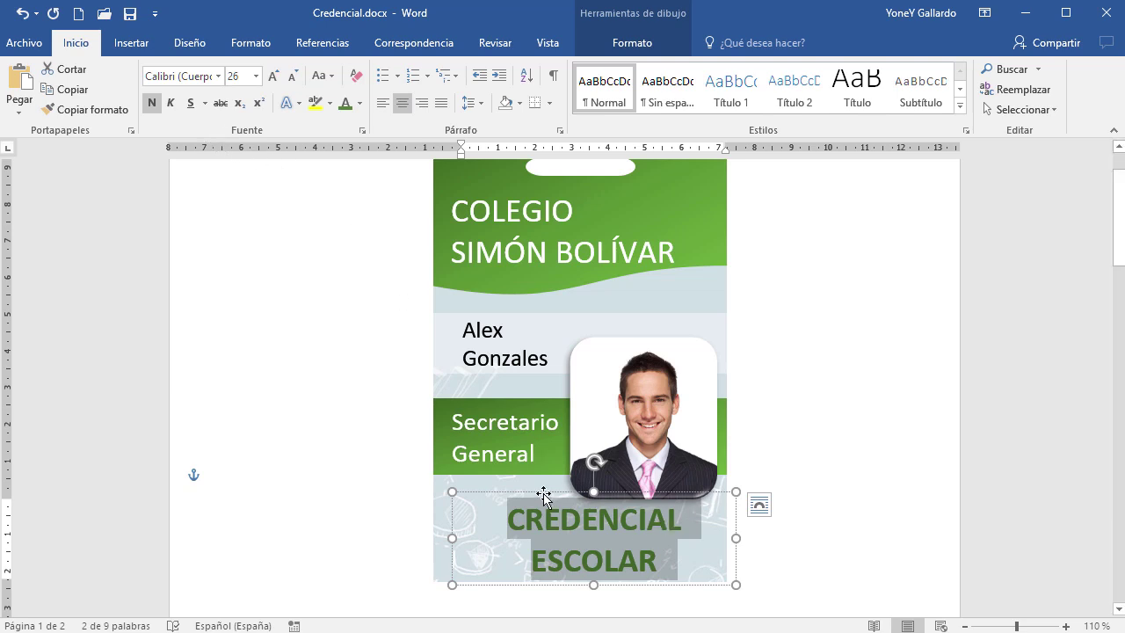
Shift and stretch the label box to span the card's full width
{"action": "left_click_drag", "start_coordinate": [544, 494], "coordinate": [523, 492]}
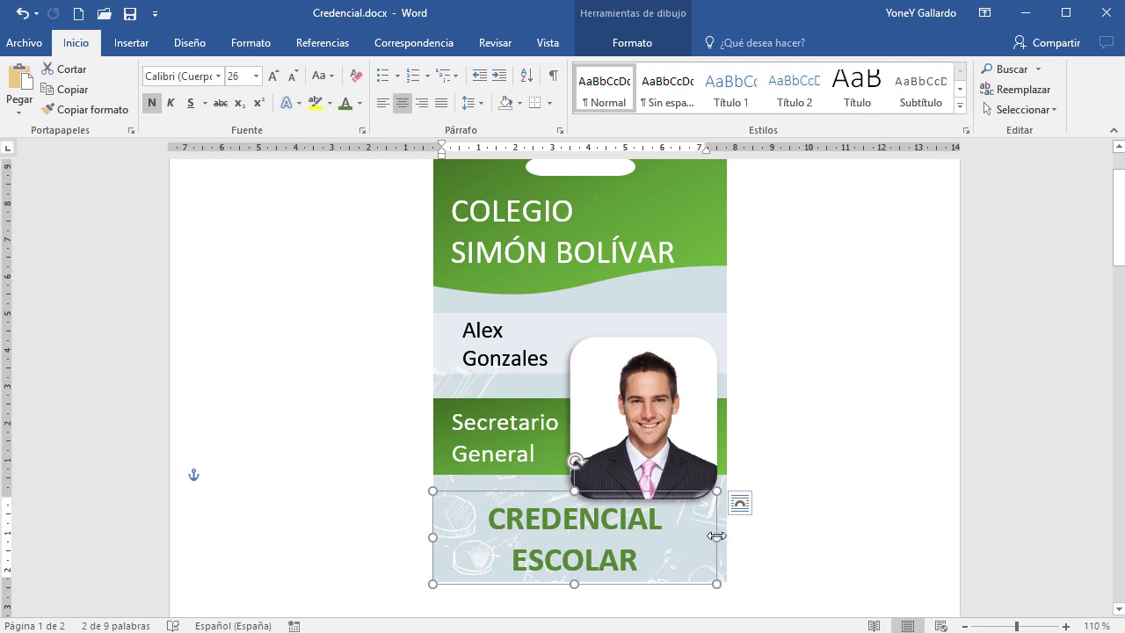
{"action": "left_click_drag", "start_coordinate": [717, 536], "coordinate": [727, 536]}
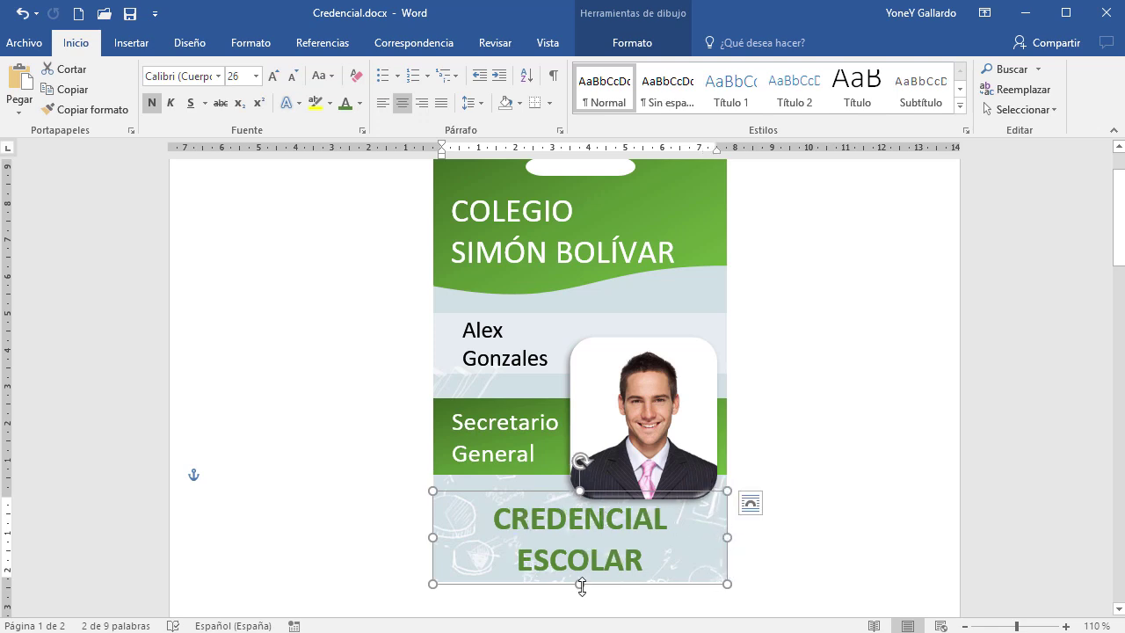
{"action": "left_click", "coordinate": [843, 549]}
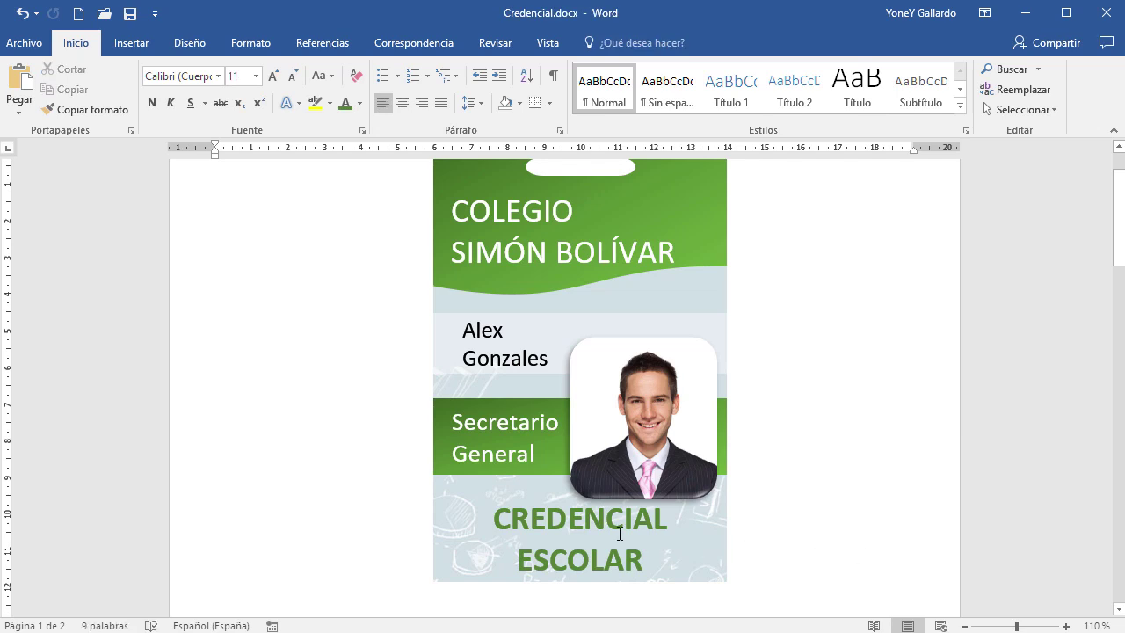
{"action": "left_click", "coordinate": [643, 550]}
Delete the word ESCOLAR and its empty line, leaving only CREDENCIAL
{"action": "mouse_move", "coordinate": [648, 552]}
{"action": "left_mouse_down"}
{"action": "mouse_move", "coordinate": [519, 527]}
{"action": "mouse_move", "coordinate": [511, 540]}
{"action": "left_mouse_up"}
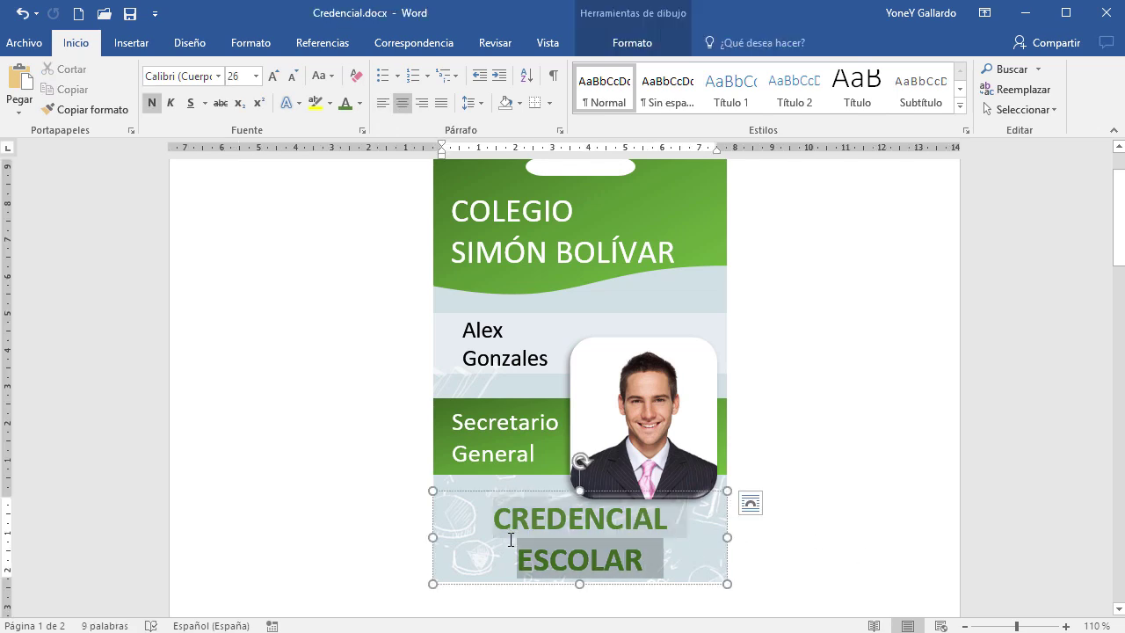
{"action": "key", "text": "BackSpace"}
{"action": "key", "text": "ctrl+q"}
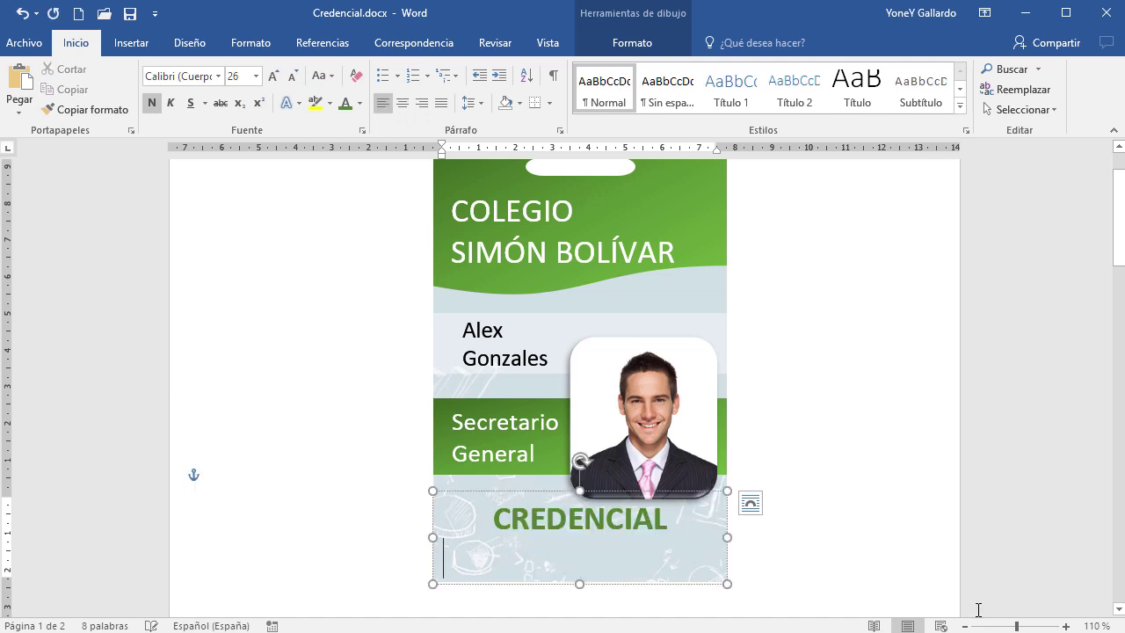
{"action": "key", "text": "BackSpace"}
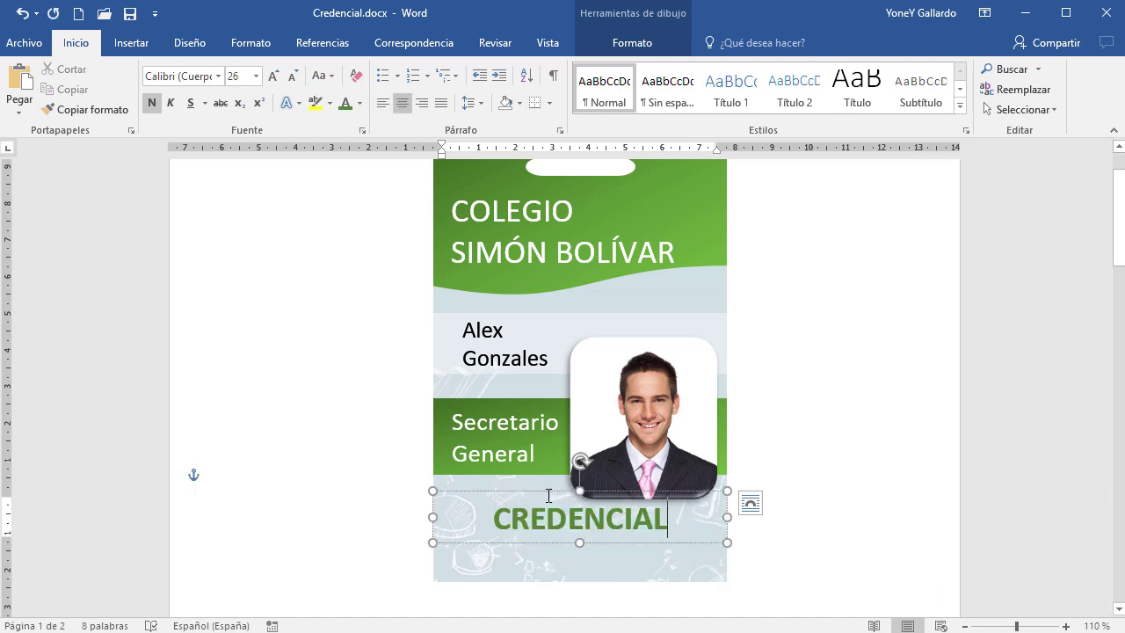
Set CREDENCIAL to 36 pt and move its box down to the card's lower edge
{"action": "left_click", "coordinate": [549, 492]}
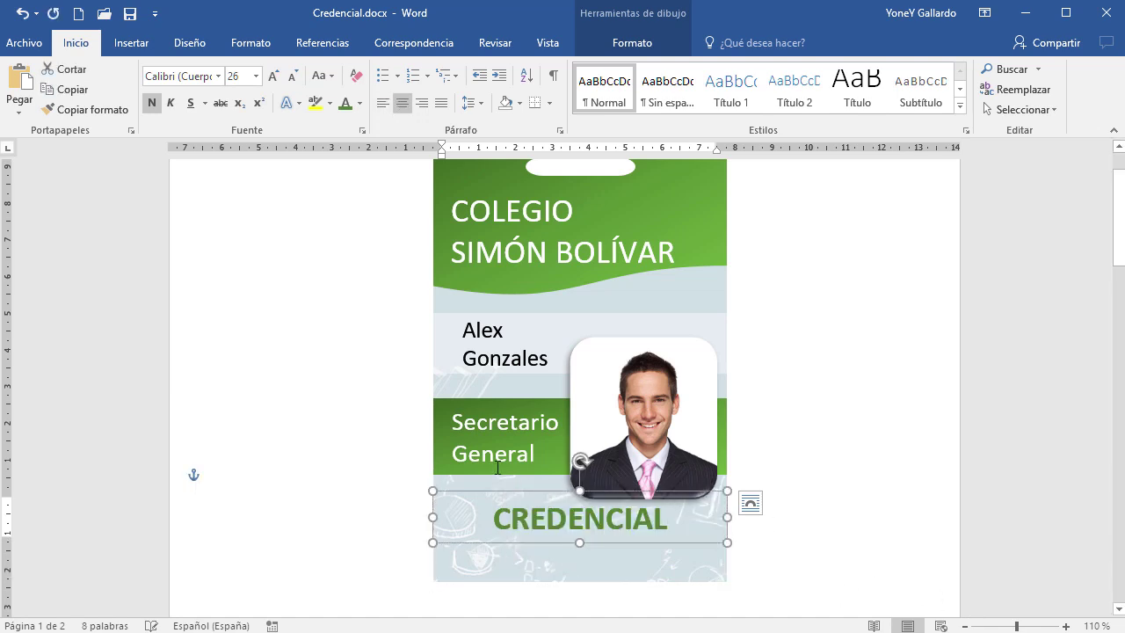
{"action": "left_click", "coordinate": [272, 76]}
{"action": "left_click", "coordinate": [272, 77]}
{"action": "left_click", "coordinate": [271, 77]}
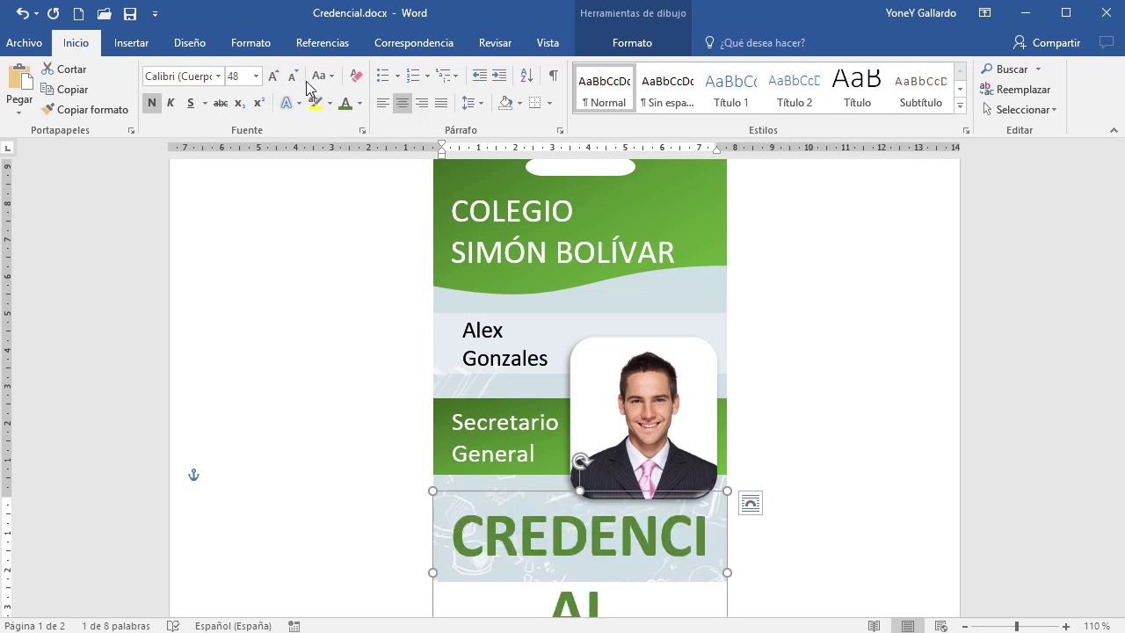
{"action": "left_click", "coordinate": [292, 76]}
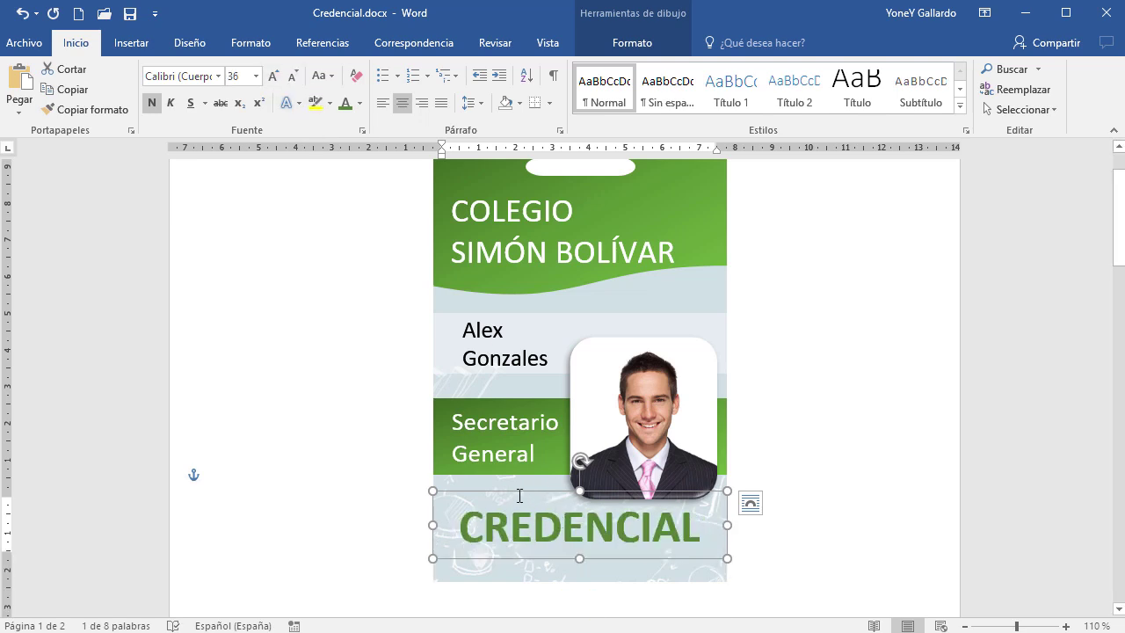
{"action": "left_click_drag", "start_coordinate": [515, 494], "coordinate": [513, 515]}
{"action": "left_click", "coordinate": [873, 530]}
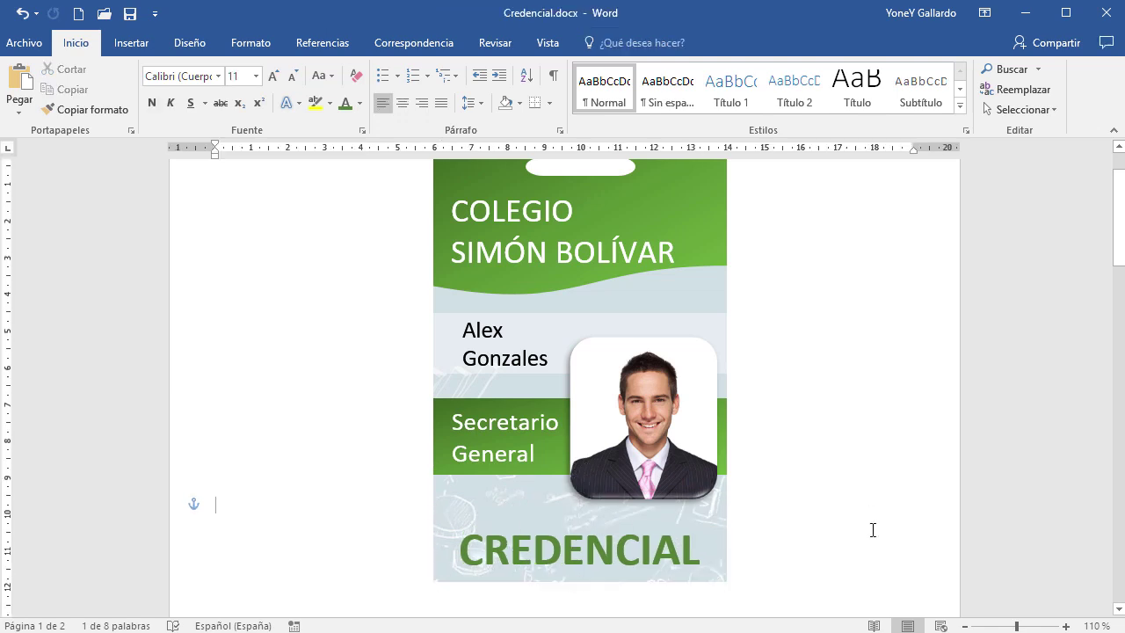
{"action": "scroll", "coordinate": [878, 522], "scroll_direction": "down", "scroll_amount": 2, "text": "ctrl"}
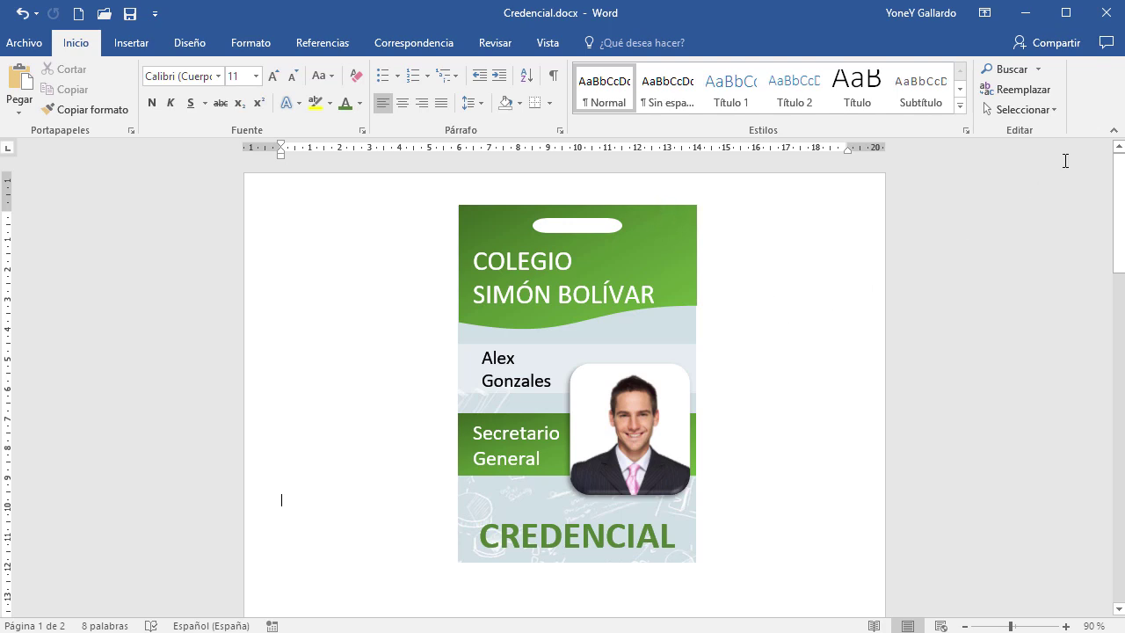
{"action": "left_click", "coordinate": [1110, 132]}
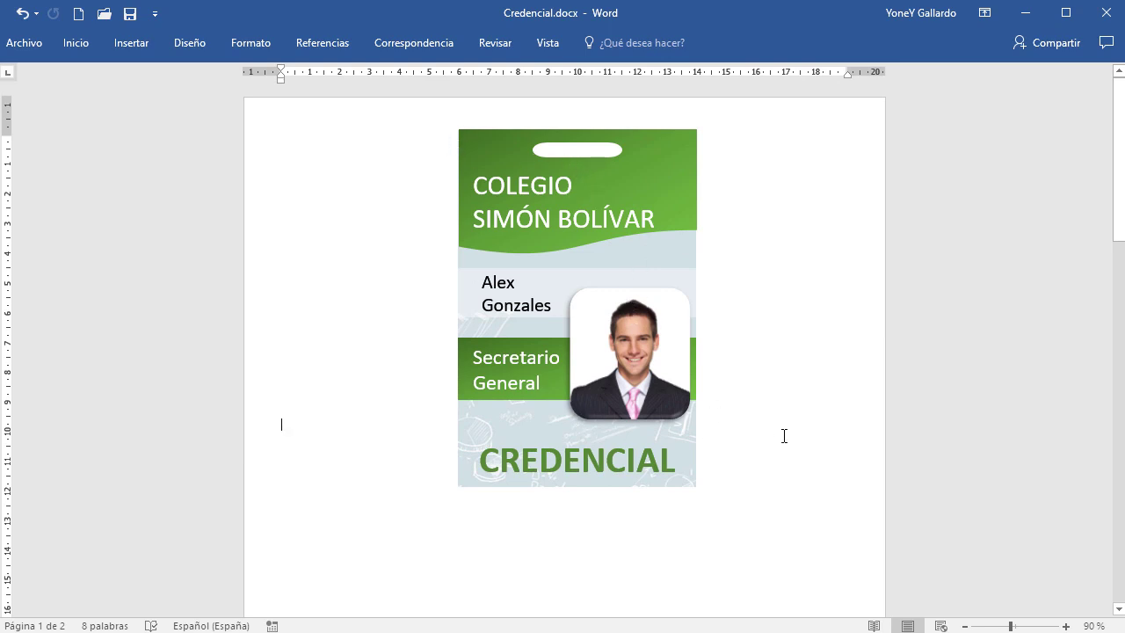
{"action": "scroll", "coordinate": [784, 436], "scroll_direction": "up", "scroll_amount": 8}
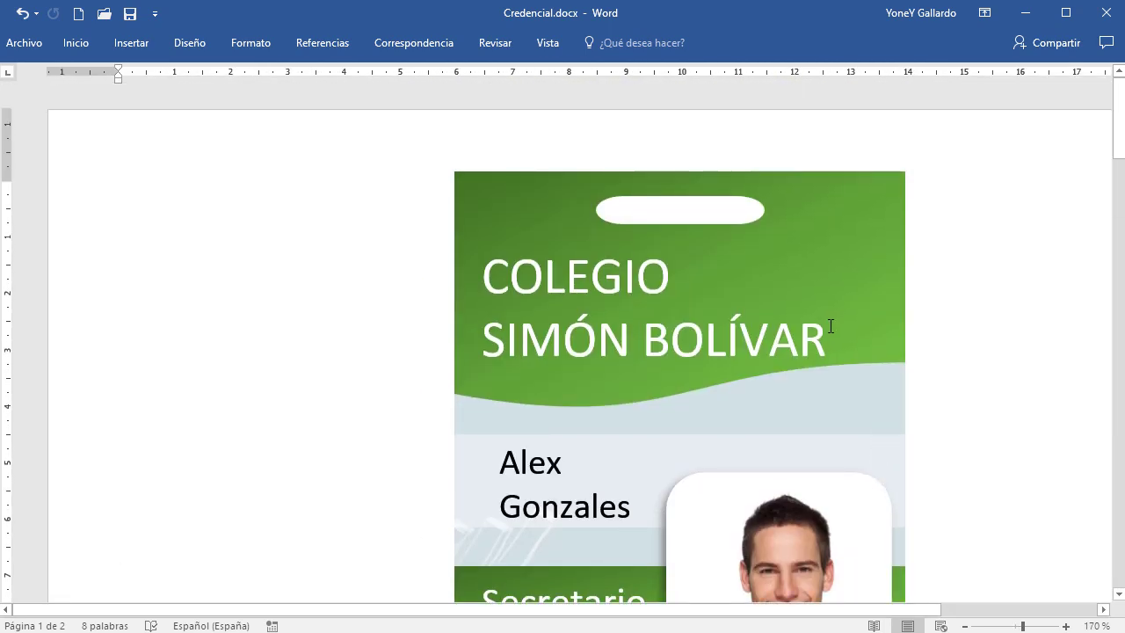
{"action": "scroll", "coordinate": [828, 327], "scroll_direction": "down", "scroll_amount": 4}
{"action": "scroll", "coordinate": [821, 333], "scroll_direction": "down", "scroll_amount": 1}
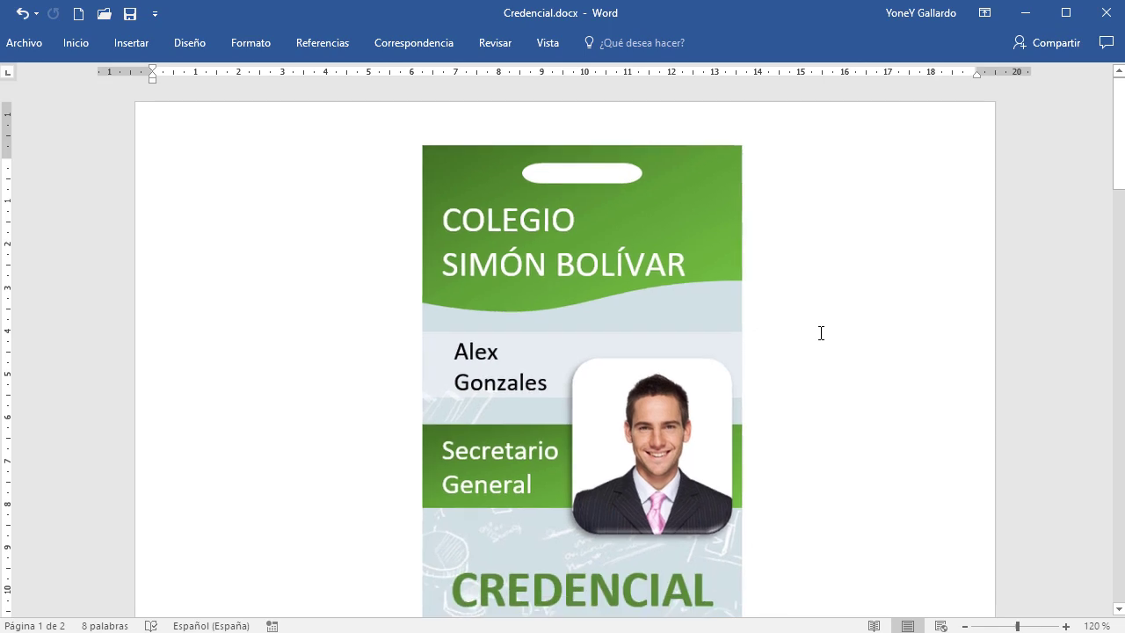
{"action": "scroll", "coordinate": [821, 333], "scroll_direction": "down", "scroll_amount": 1}
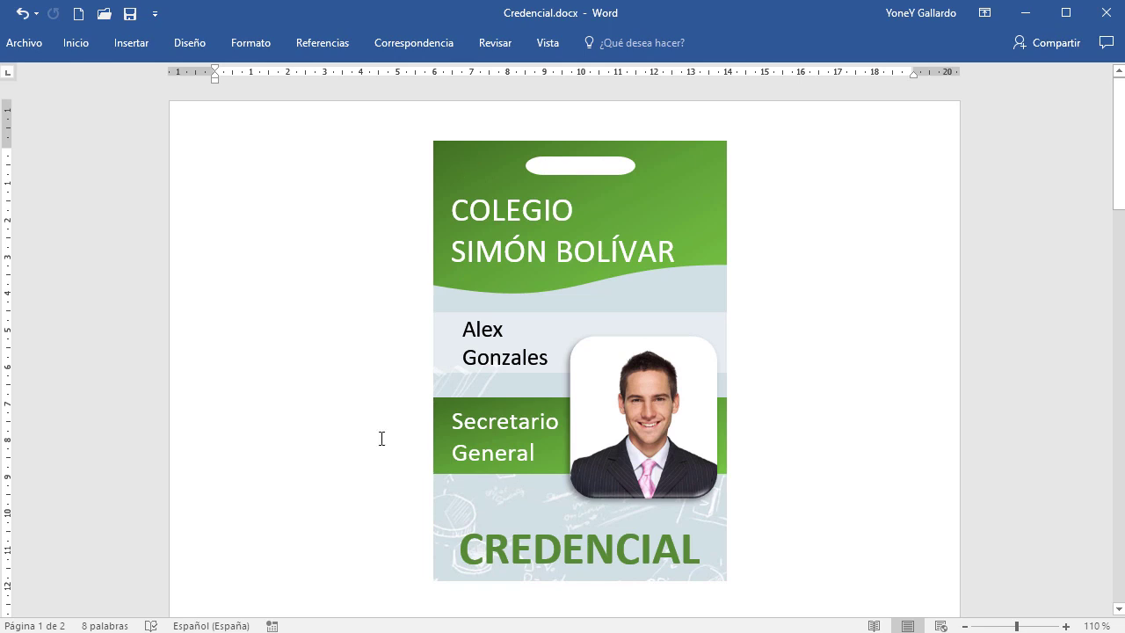
{"action": "left_click", "coordinate": [130, 631]}
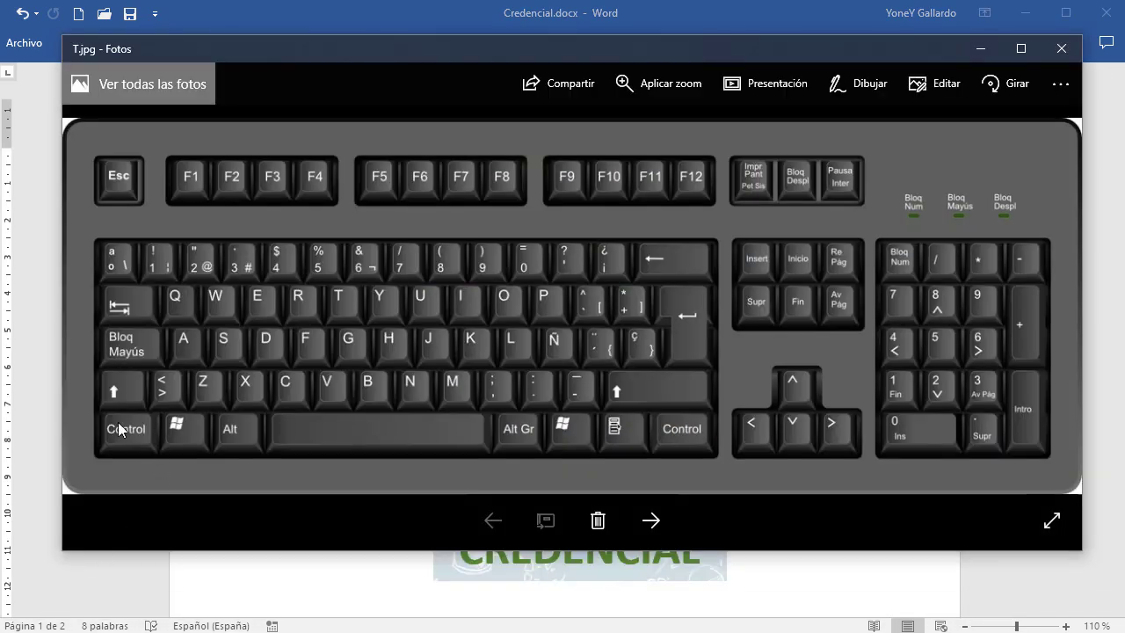
{"action": "left_click", "coordinate": [981, 49]}
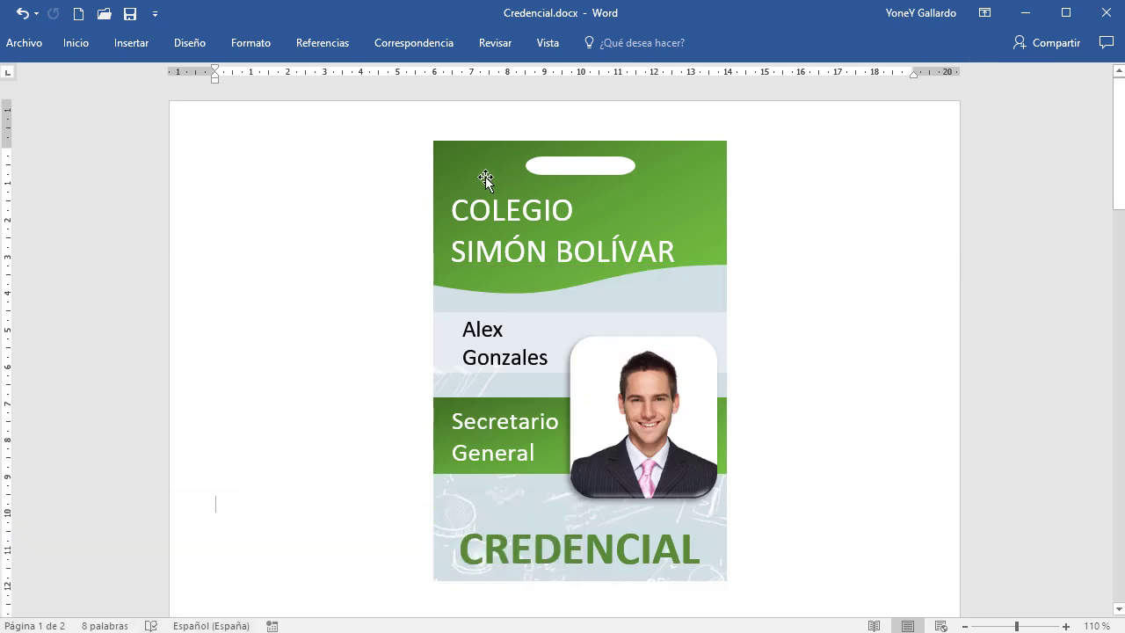
Select the green header, title box, white oval, name box and light band together
{"action": "left_click", "coordinate": [462, 159]}
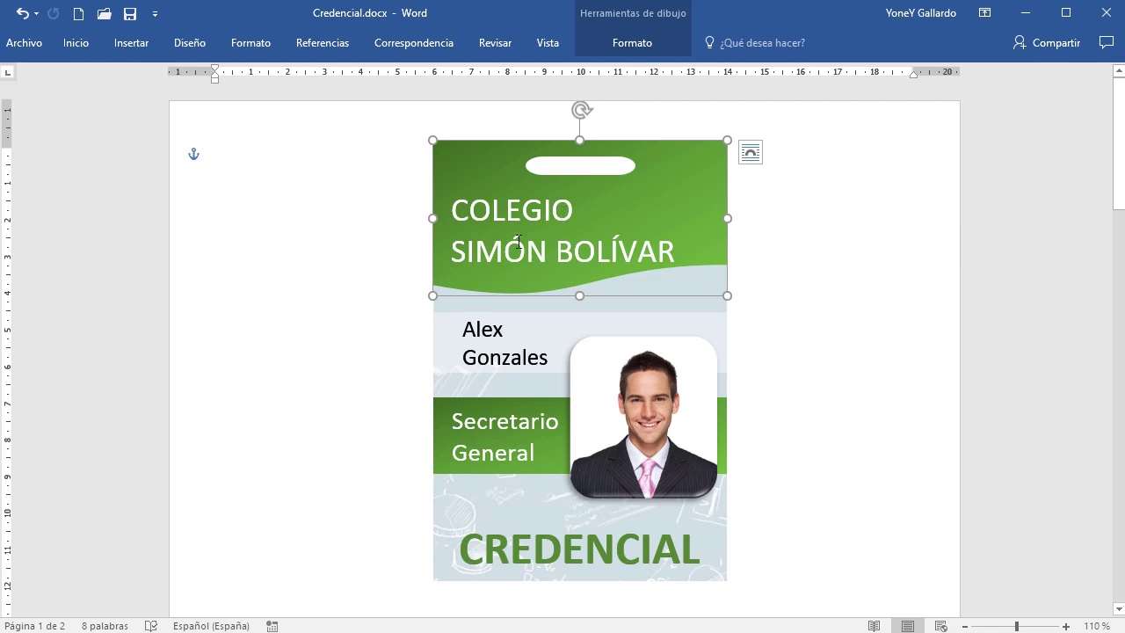
{"action": "left_click", "coordinate": [466, 192]}
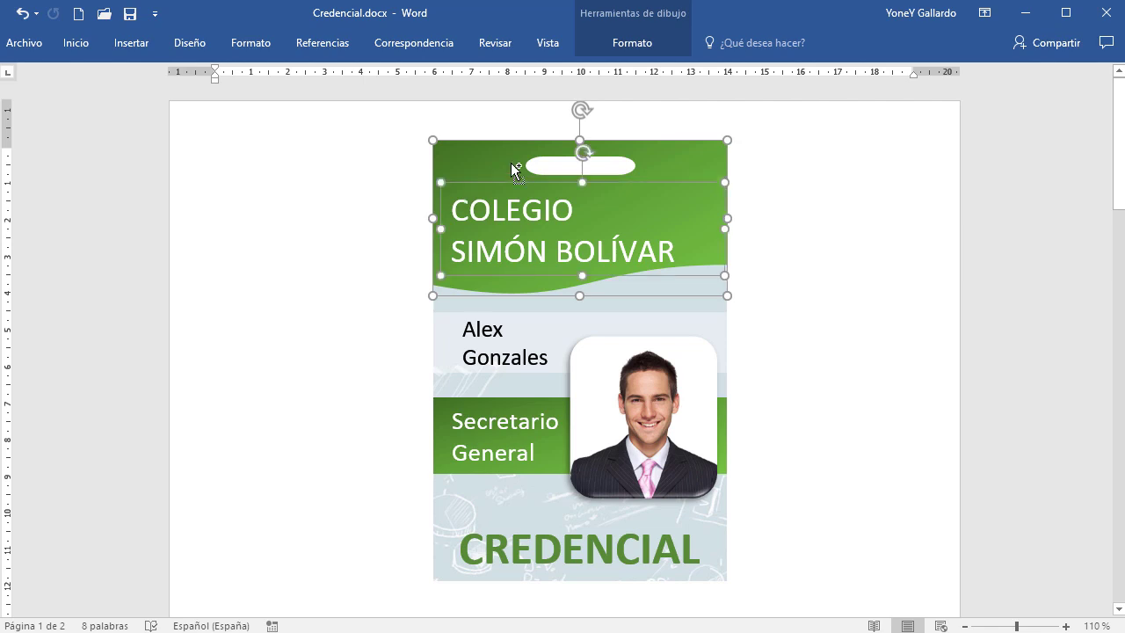
{"action": "left_click", "coordinate": [545, 167], "text": "ctrl"}
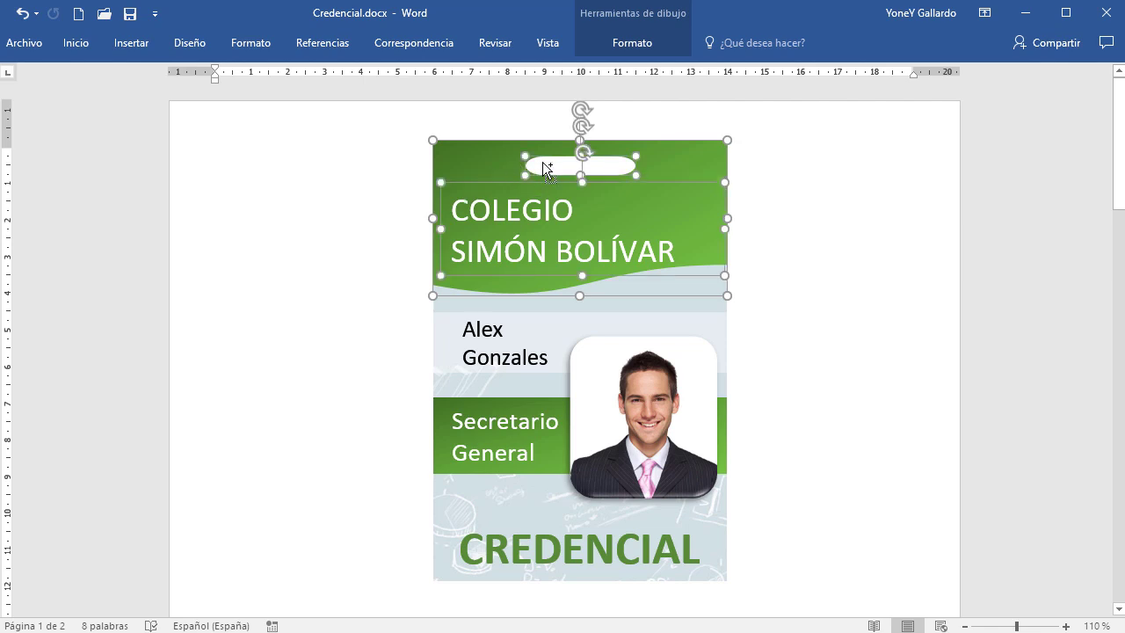
{"action": "left_click", "coordinate": [715, 322], "text": "ctrl"}
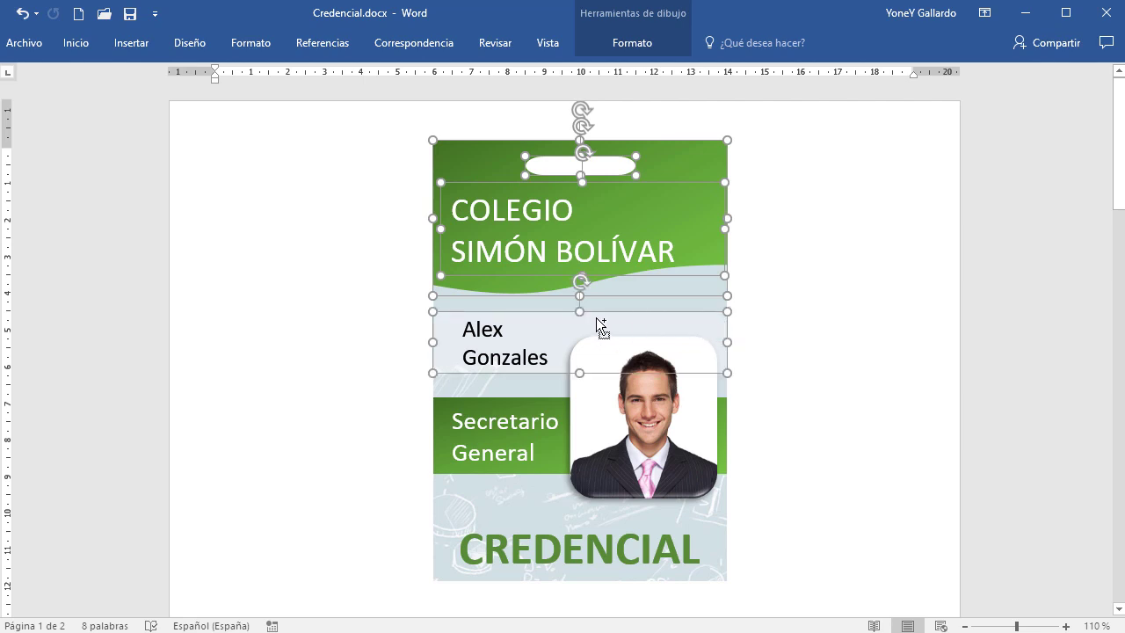
{"action": "left_click", "coordinate": [443, 335], "text": "ctrl"}
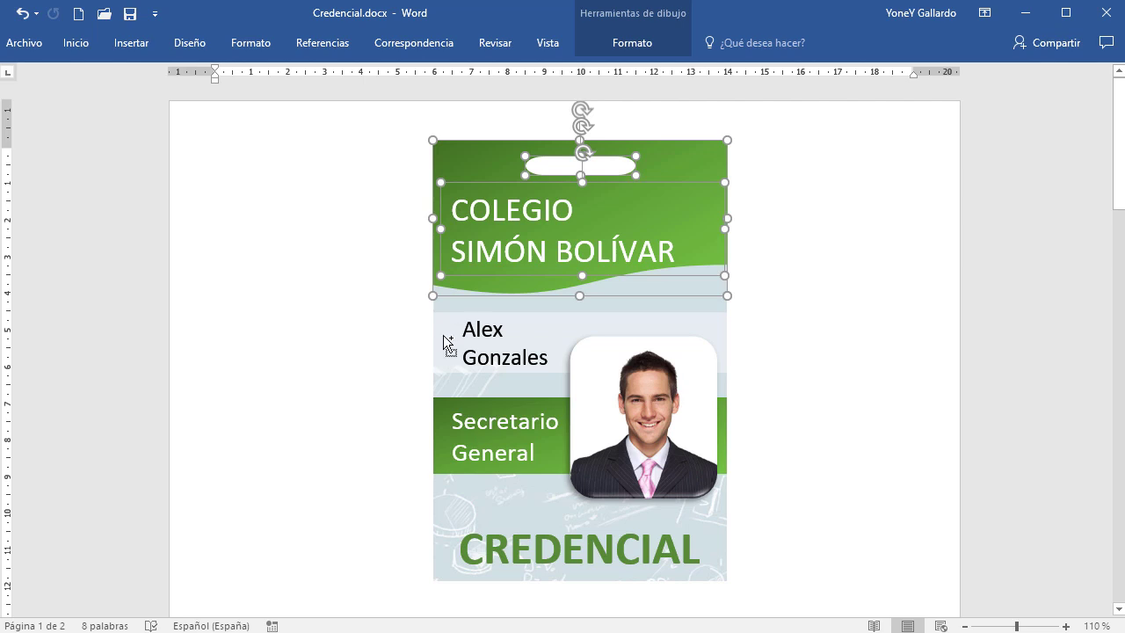
{"action": "left_click", "coordinate": [448, 345], "text": "ctrl"}
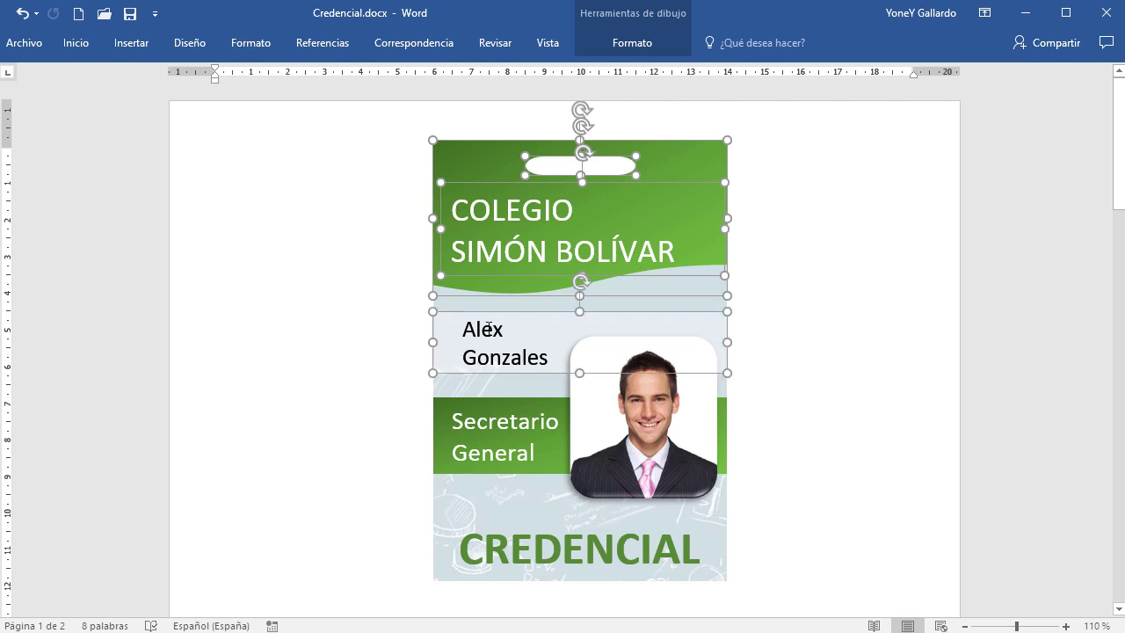
{"action": "left_click", "coordinate": [585, 337], "text": "ctrl"}
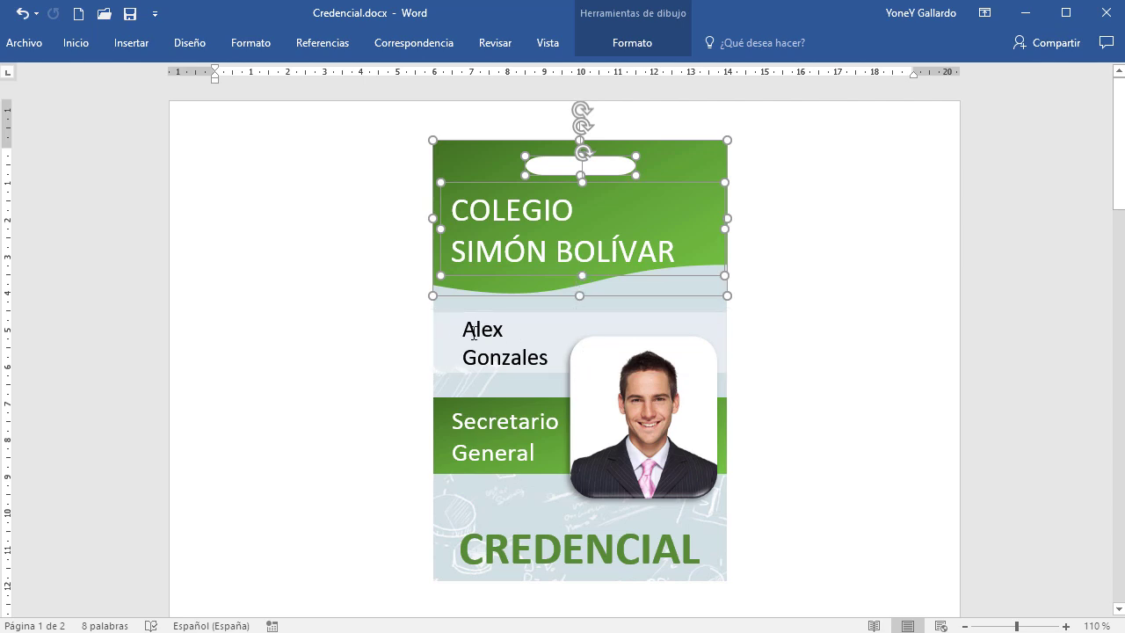
{"action": "left_click", "coordinate": [473, 384], "text": "ctrl"}
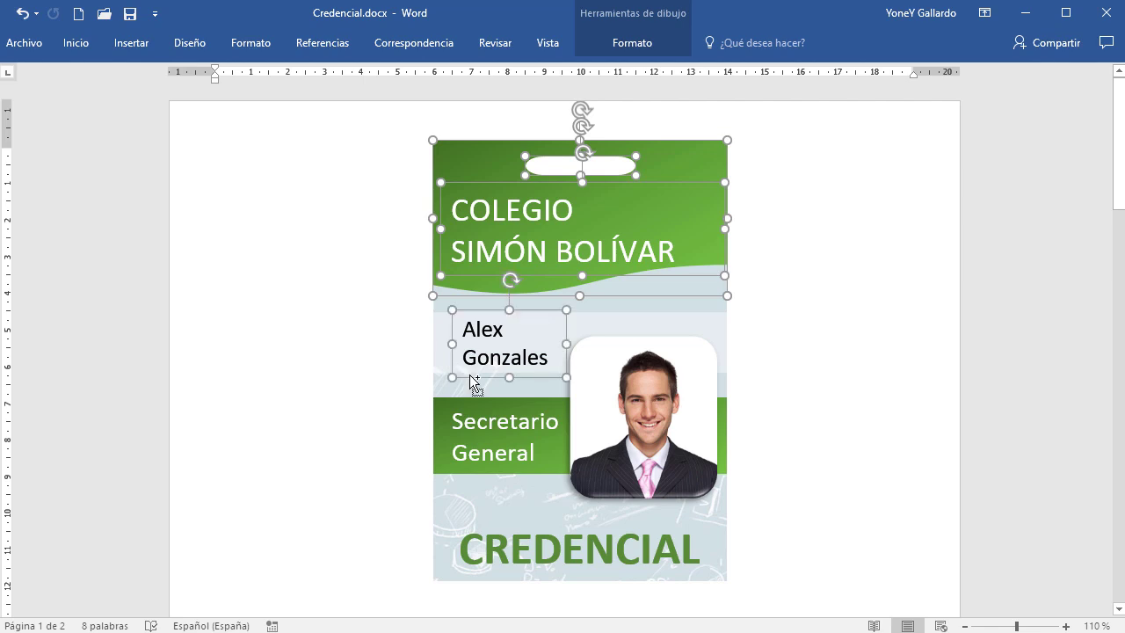
{"action": "left_click", "coordinate": [711, 326], "text": "ctrl"}
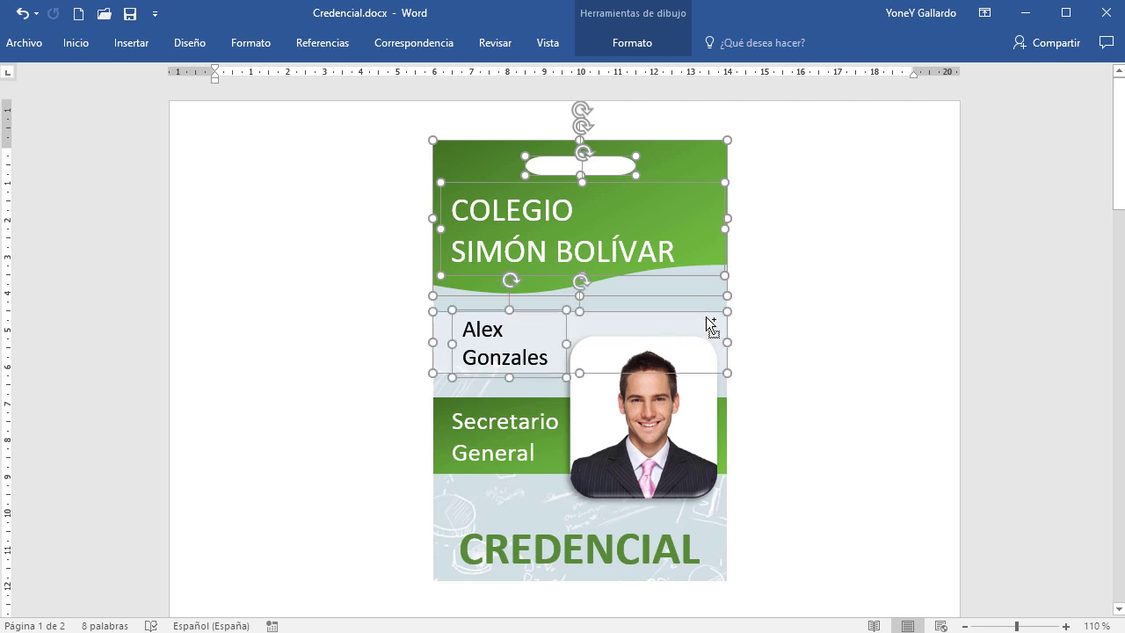
Add the photo, Secretario General box, long green band and CREDENCIAL shape to the selection
{"action": "left_click", "coordinate": [700, 424], "text": "ctrl"}
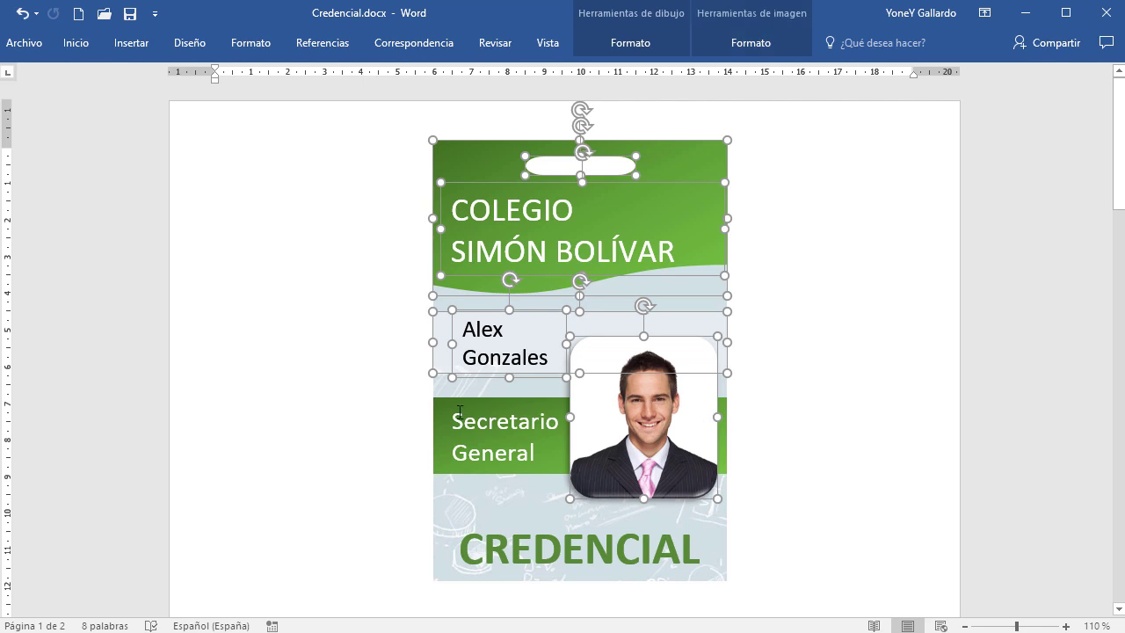
{"action": "left_click", "coordinate": [482, 476], "text": "ctrl"}
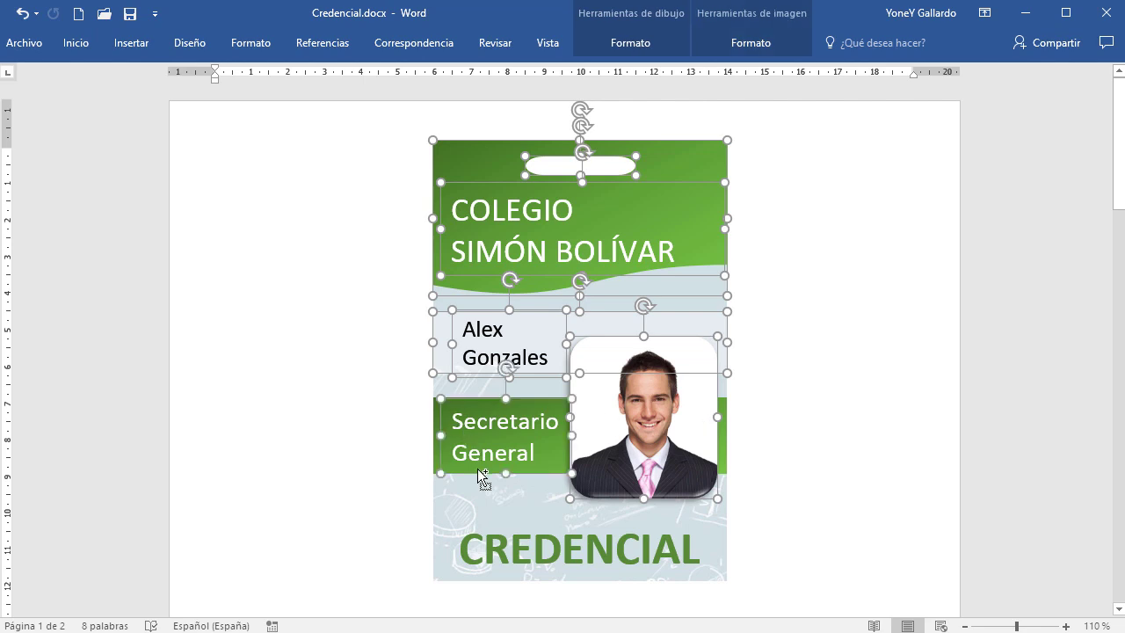
{"action": "left_click", "coordinate": [723, 456], "text": "ctrl"}
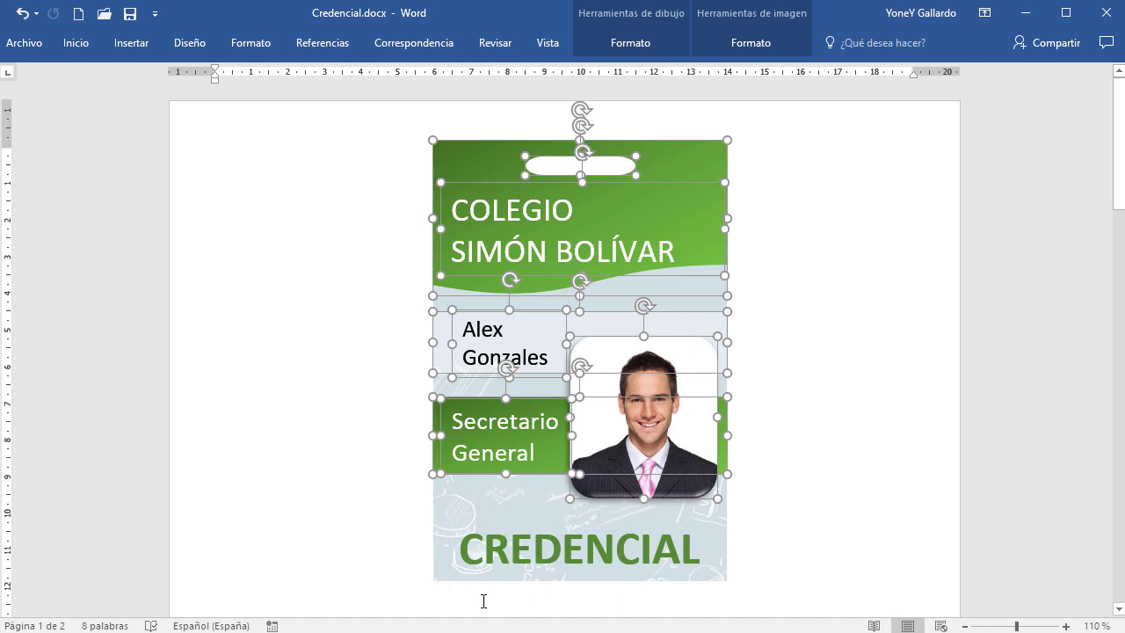
{"action": "left_click", "coordinate": [497, 515], "text": "shift"}
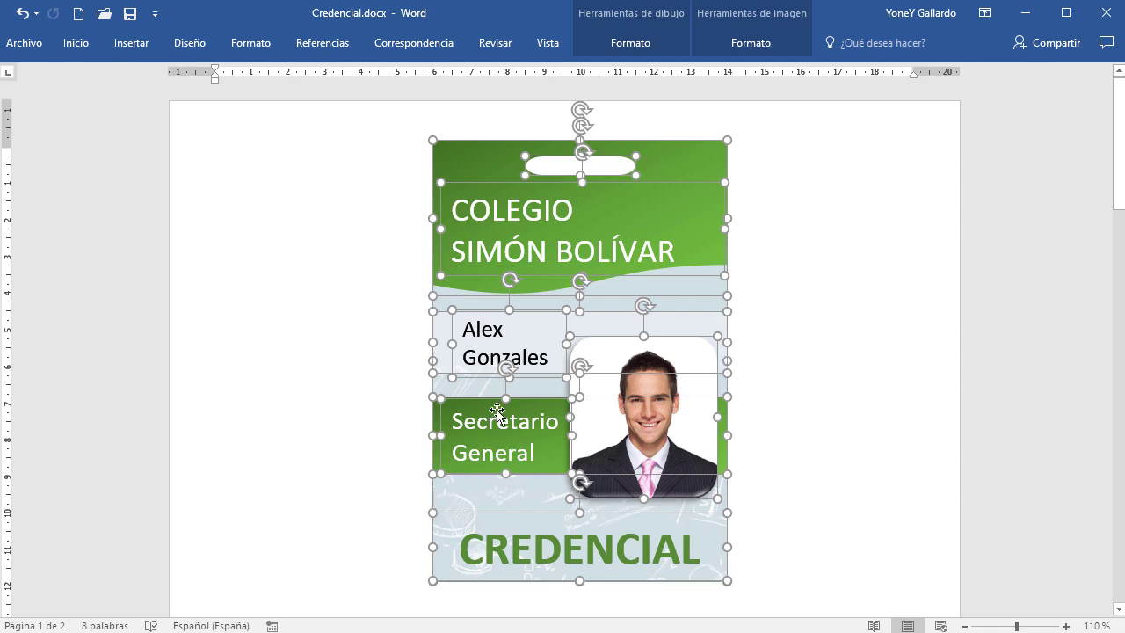
{"action": "right_click", "coordinate": [663, 209]}
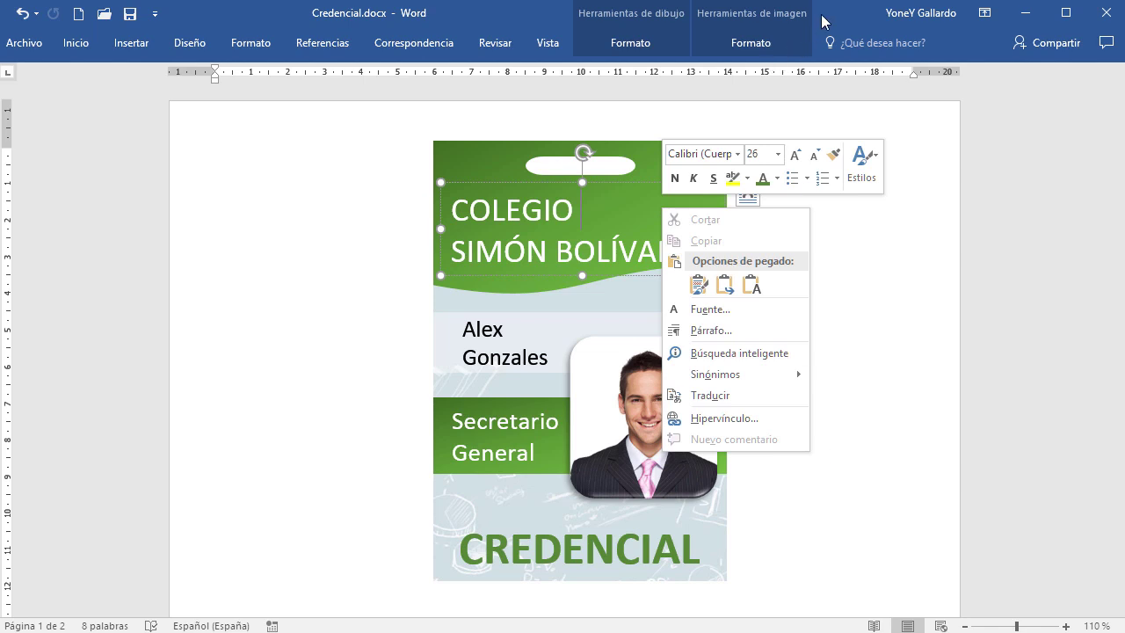
{"action": "left_click", "coordinate": [849, 27]}
Restore the multi-selection with Ctrl+Z/Ctrl+Y and group the card pieces with Agrupar
{"action": "key", "text": "ctrl+z"}
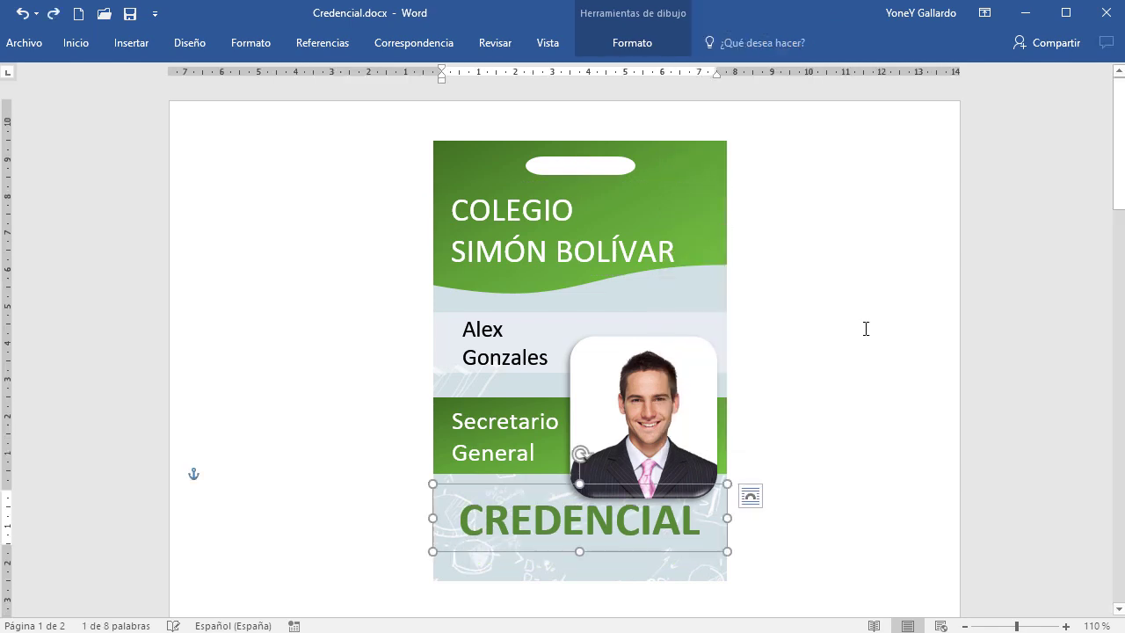
{"action": "key", "text": "ctrl+y"}
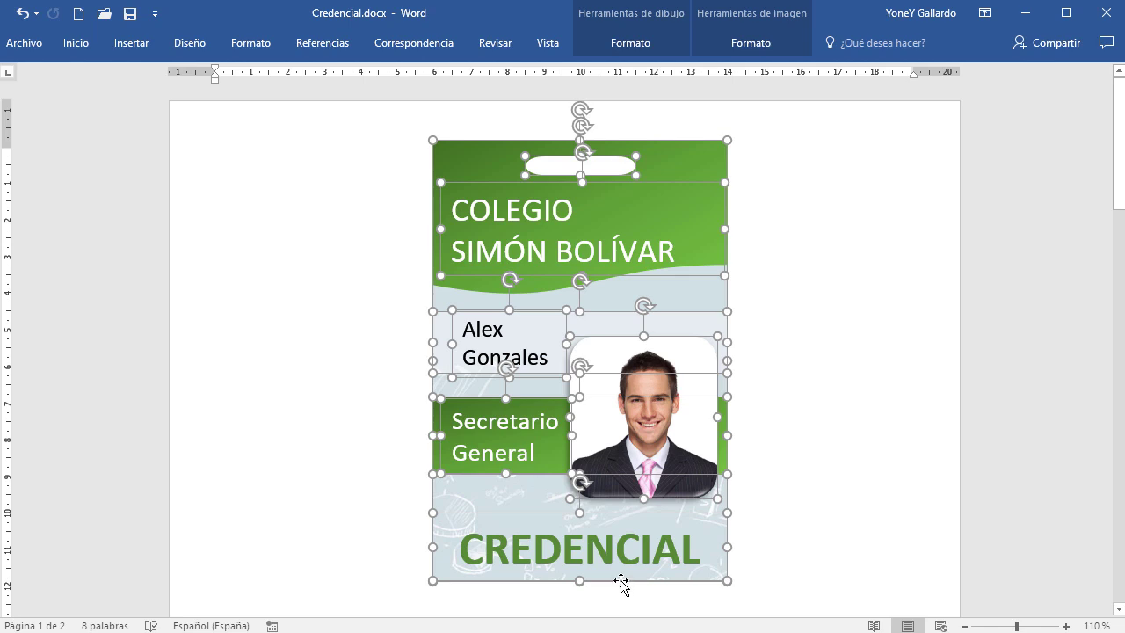
{"action": "right_click", "coordinate": [620, 584]}
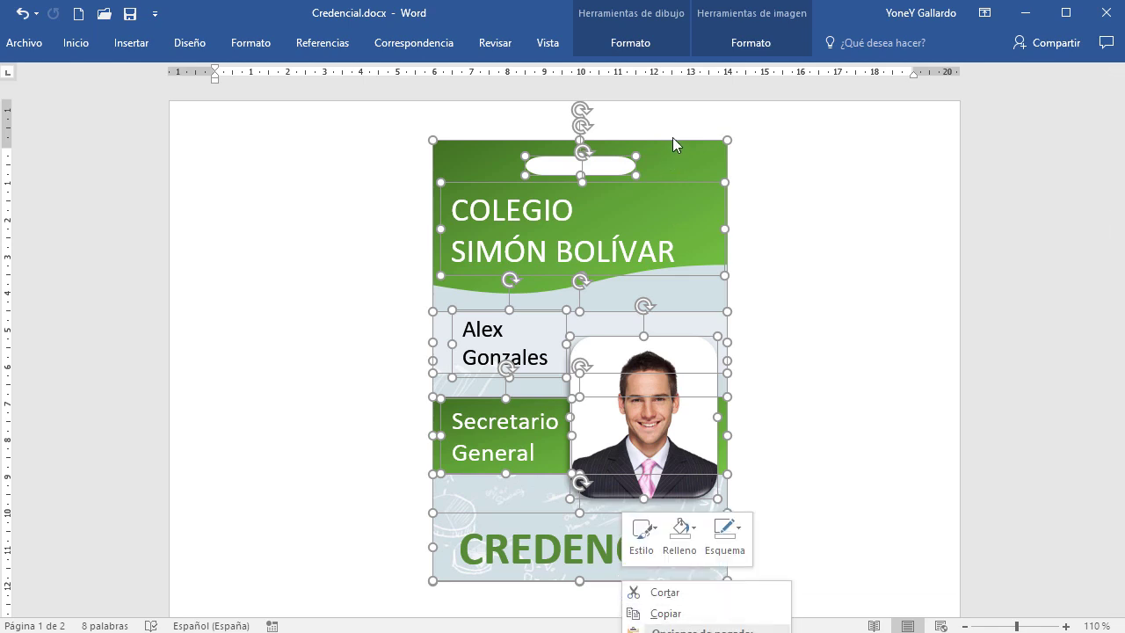
{"action": "left_click", "coordinate": [858, 19]}
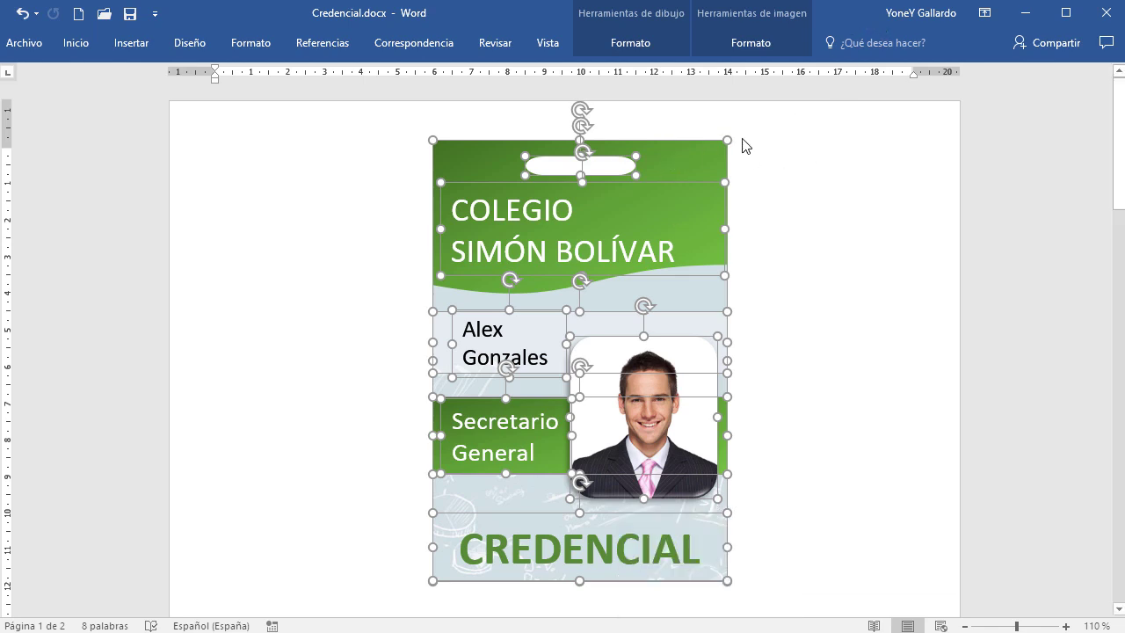
{"action": "right_click", "coordinate": [686, 140]}
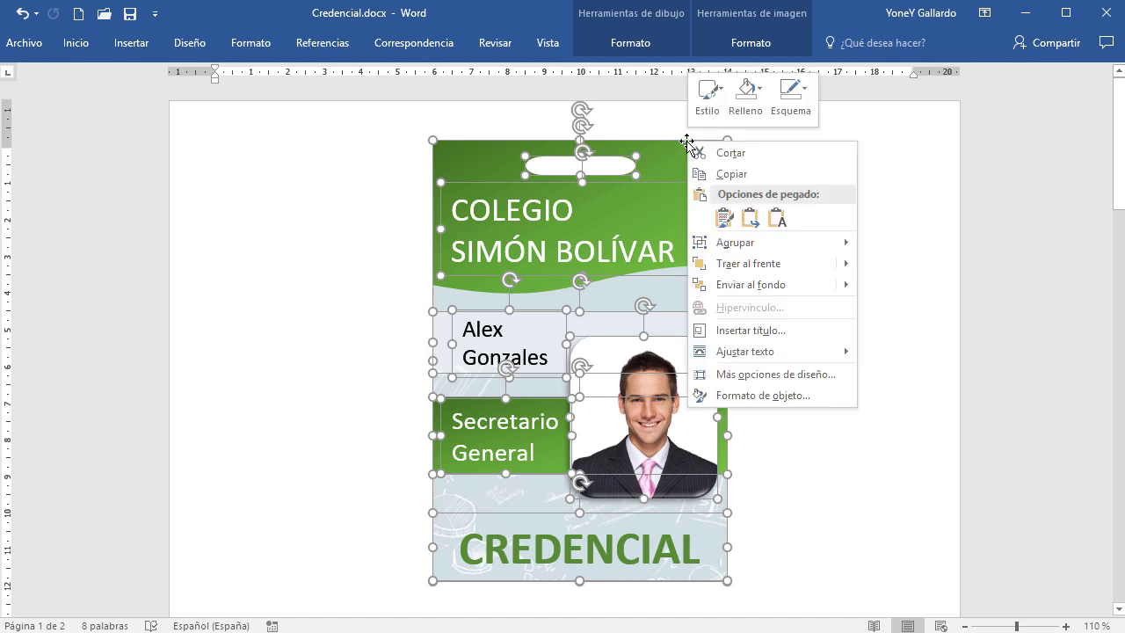
{"action": "mouse_move", "coordinate": [744, 248]}
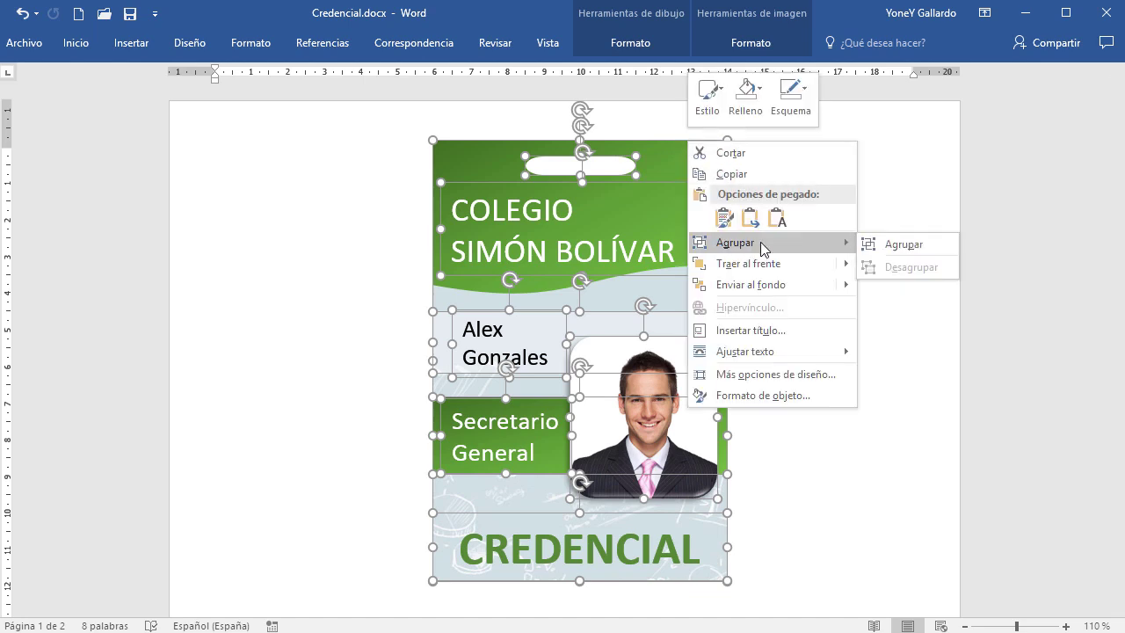
{"action": "left_click", "coordinate": [905, 251]}
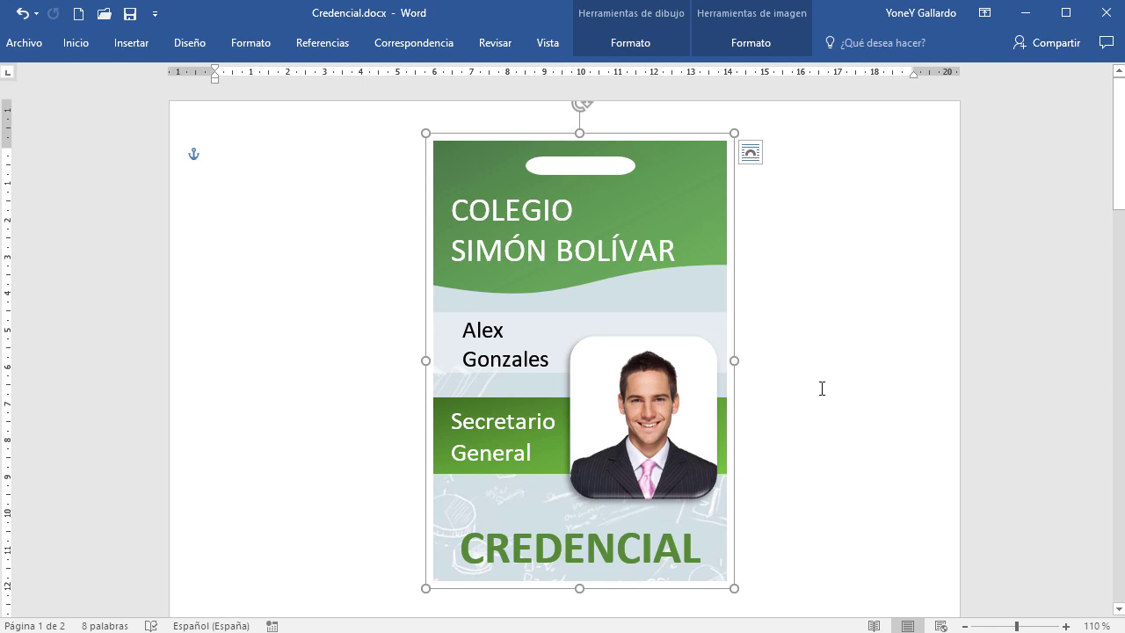
Undo the accidental move of the grouped card and deselect it
{"action": "left_click_drag", "start_coordinate": [581, 138], "coordinate": [403, 154]}
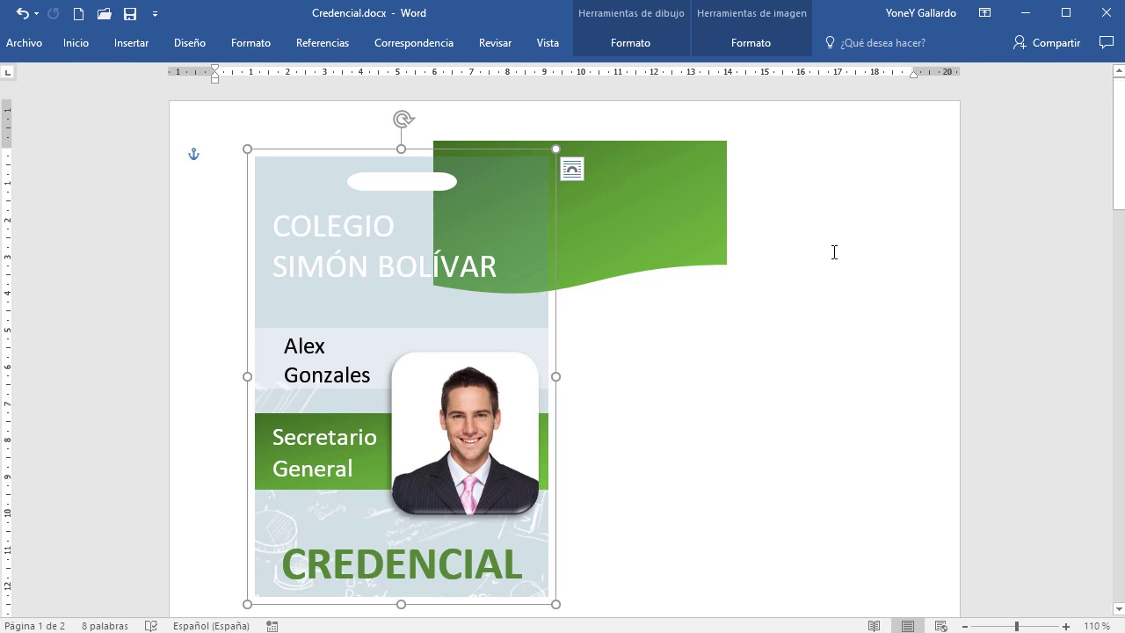
{"action": "key", "text": "ctrl+z"}
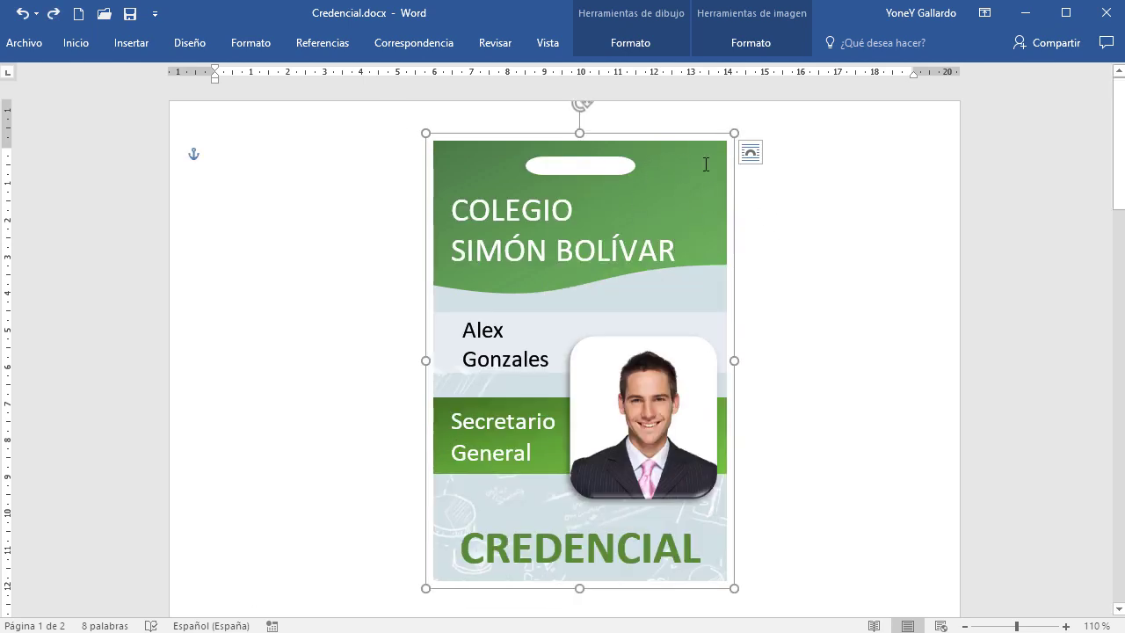
{"action": "left_click", "coordinate": [830, 255]}
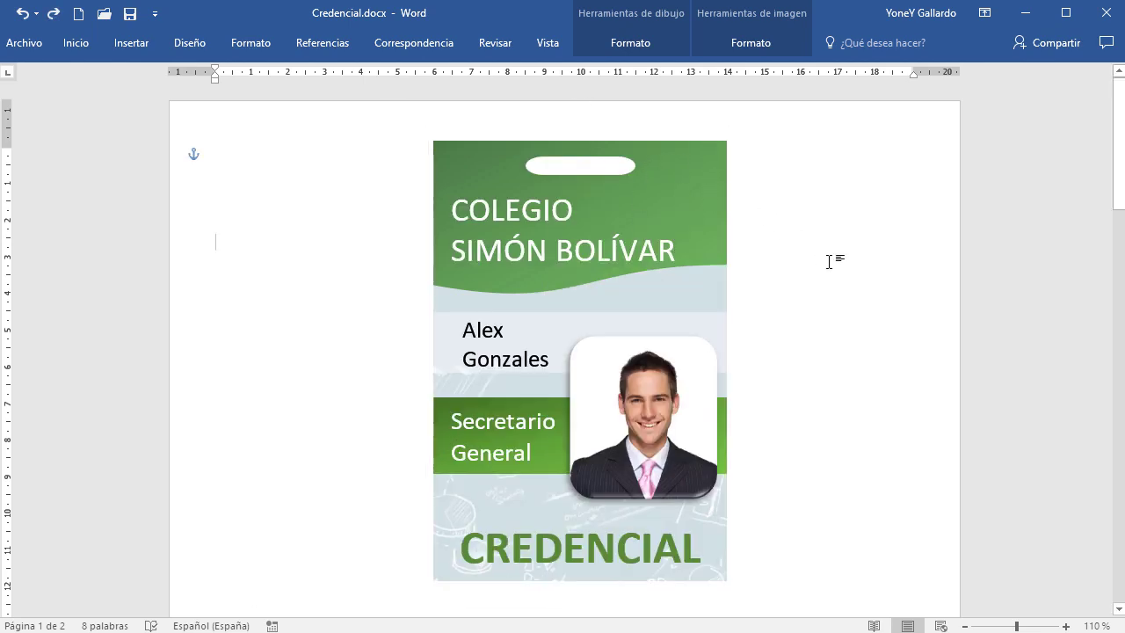
{"action": "key", "text": "ctrl+z"}
{"action": "left_click", "coordinate": [853, 299]}
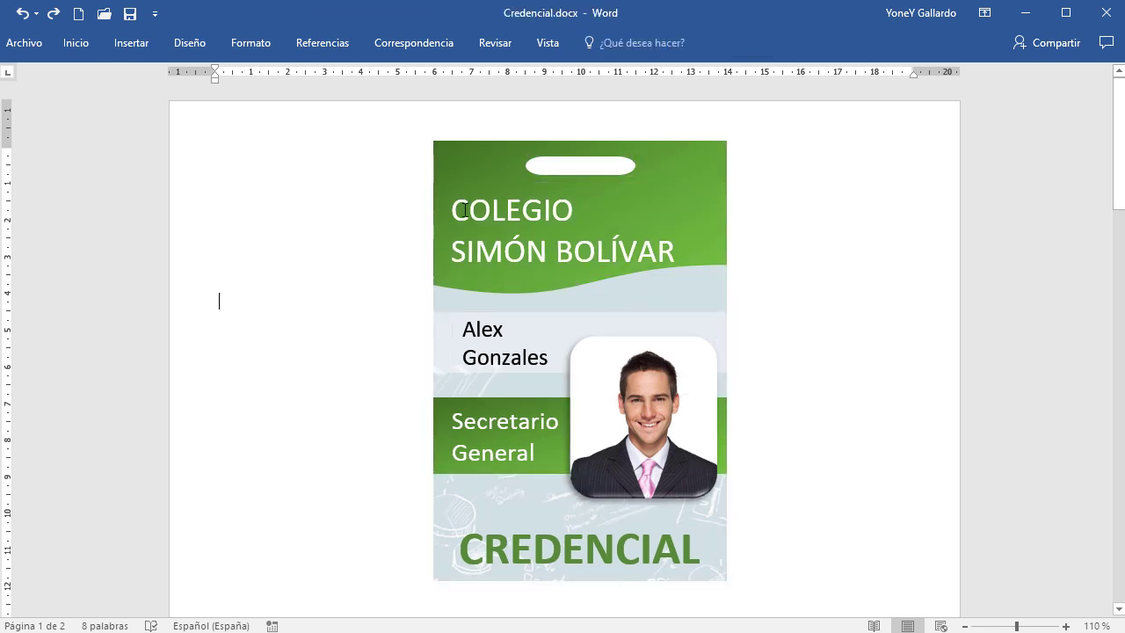
{"action": "left_click", "coordinate": [77, 43]}
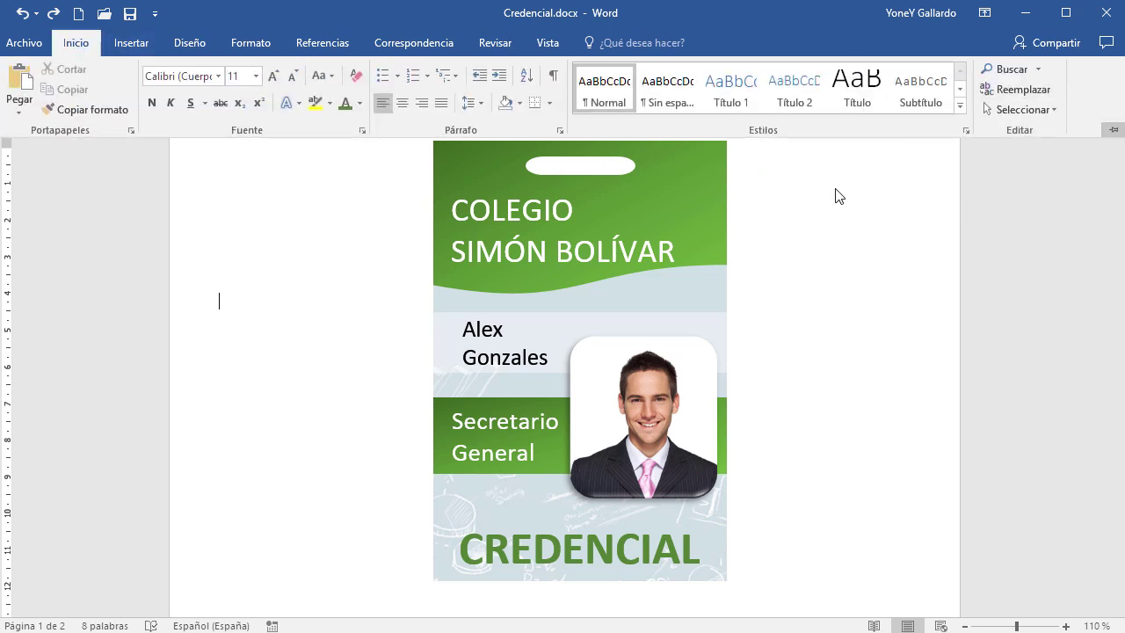
{"action": "left_click", "coordinate": [673, 218]}
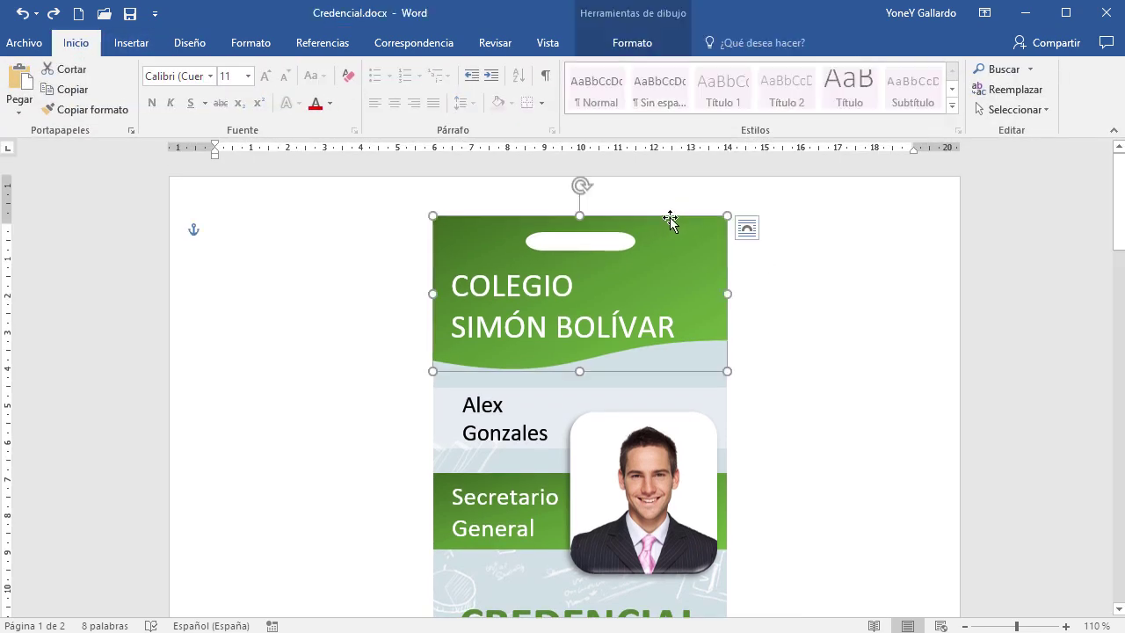
{"action": "left_click", "coordinate": [649, 39]}
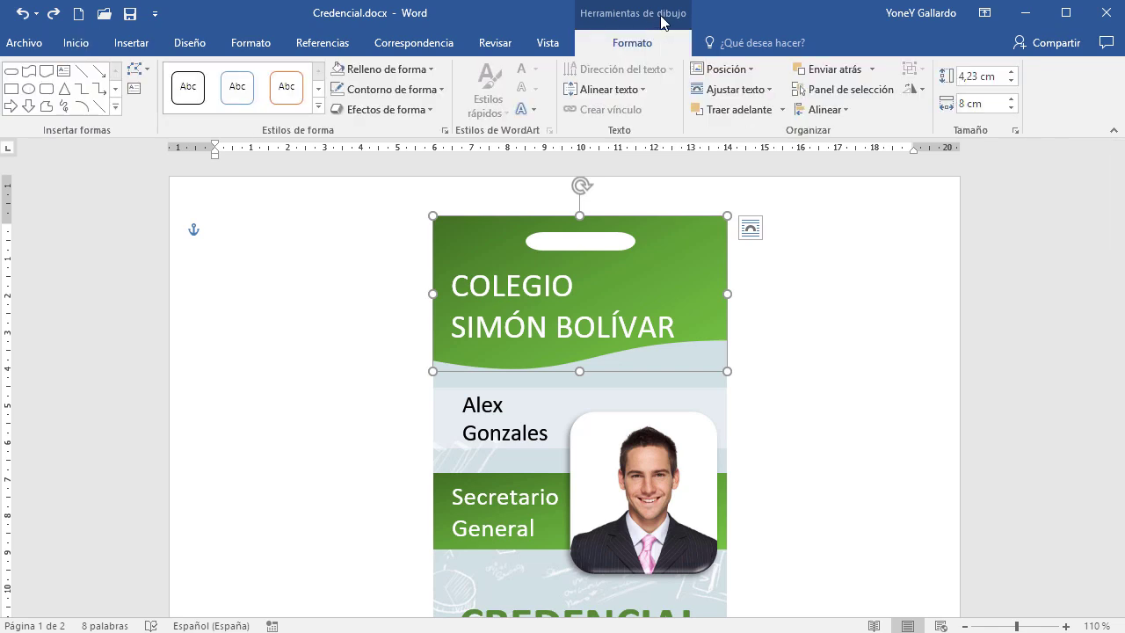
{"action": "left_click", "coordinate": [844, 89]}
{"action": "left_click", "coordinate": [857, 216]}
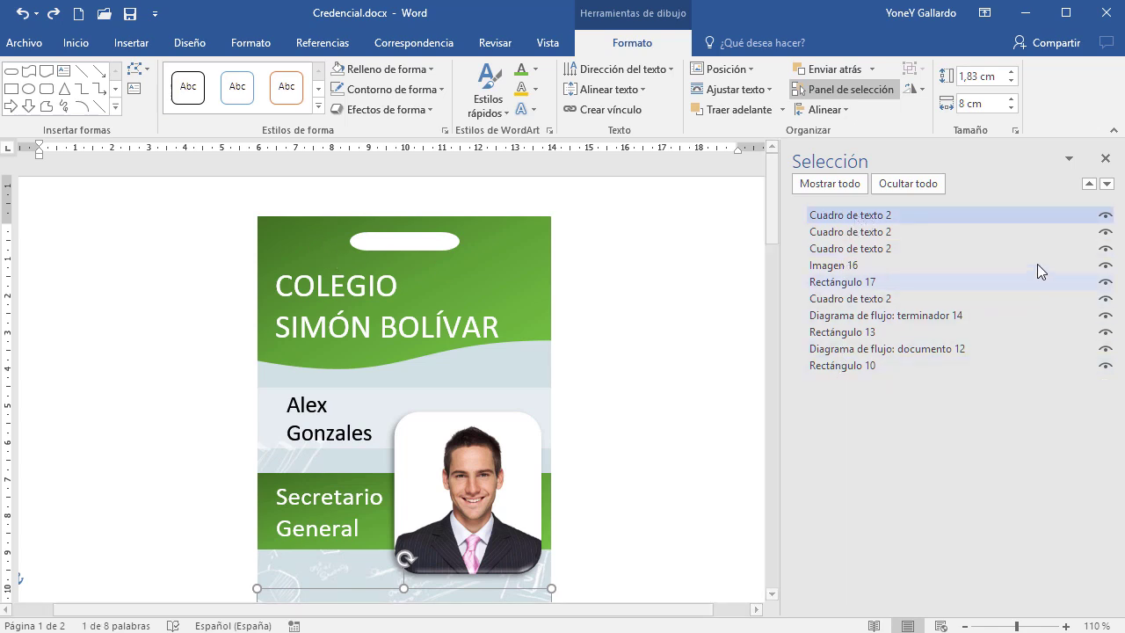
{"action": "left_click", "coordinate": [1106, 215]}
{"action": "left_click", "coordinate": [1106, 233]}
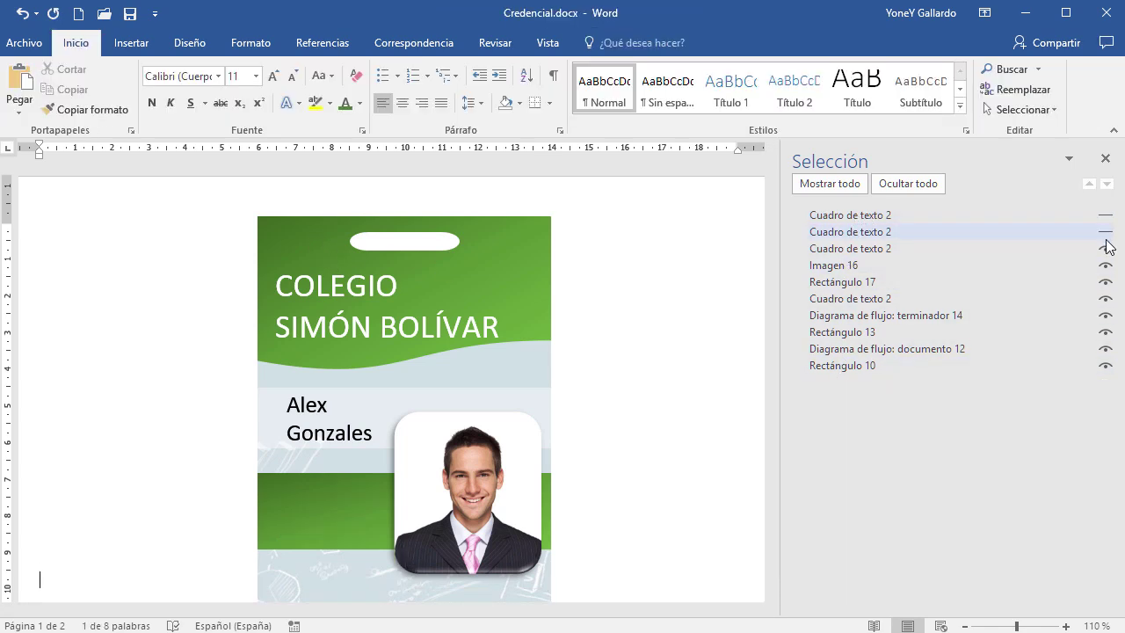
{"action": "left_click", "coordinate": [1106, 249]}
{"action": "left_click", "coordinate": [1105, 265]}
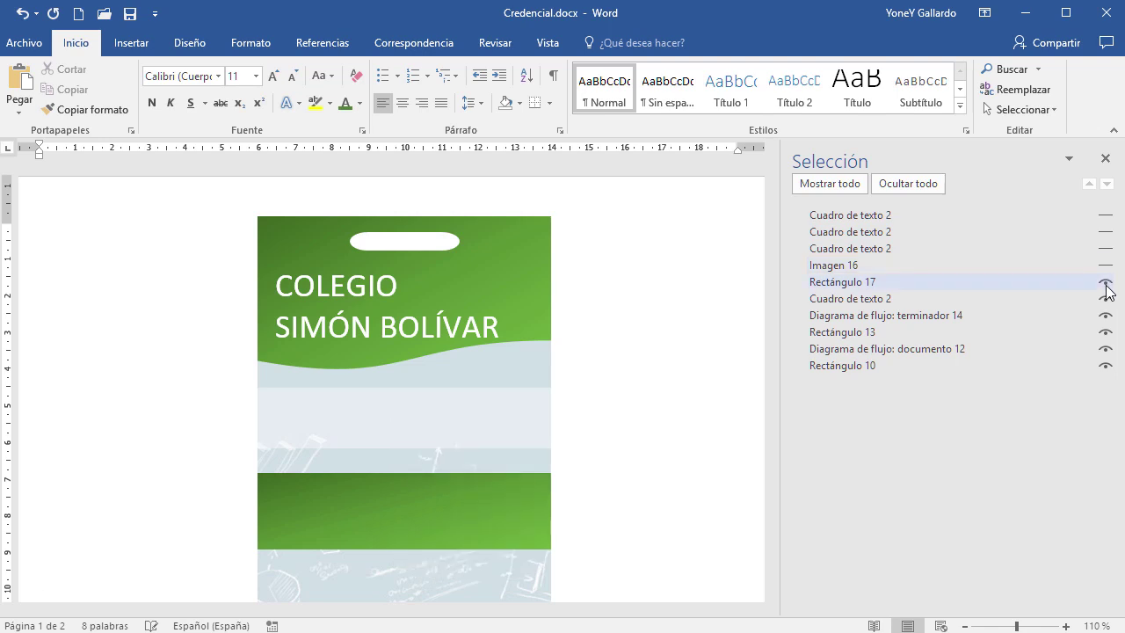
{"action": "left_click", "coordinate": [1106, 283]}
{"action": "left_click", "coordinate": [1106, 300]}
{"action": "left_click", "coordinate": [1105, 316]}
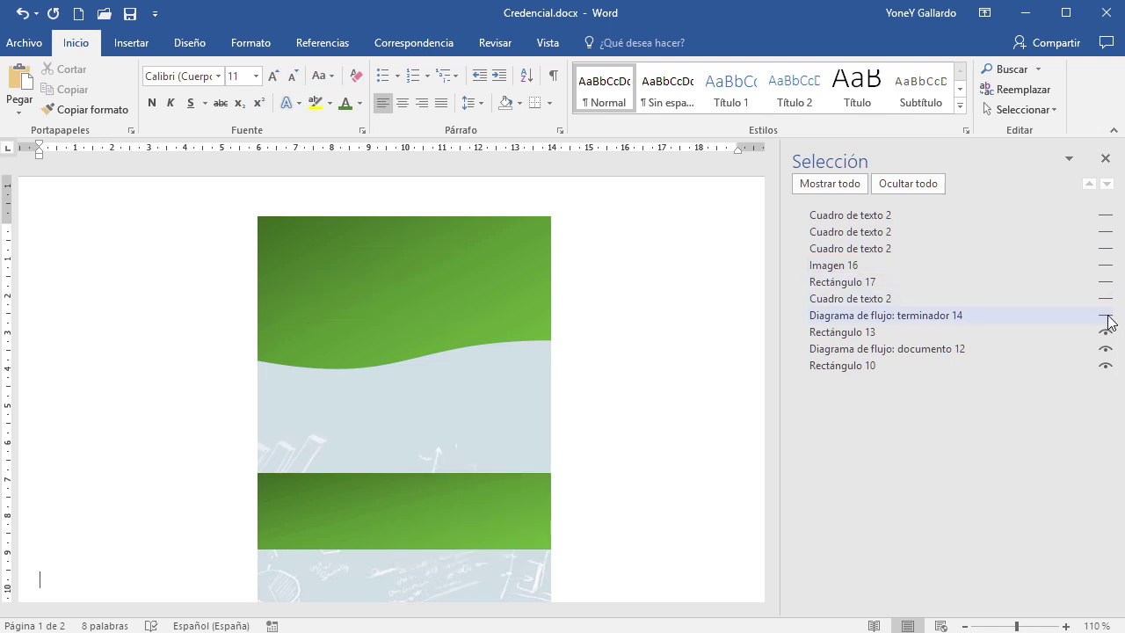
{"action": "left_click", "coordinate": [1105, 315]}
{"action": "left_click", "coordinate": [1106, 298]}
{"action": "left_click", "coordinate": [1106, 282]}
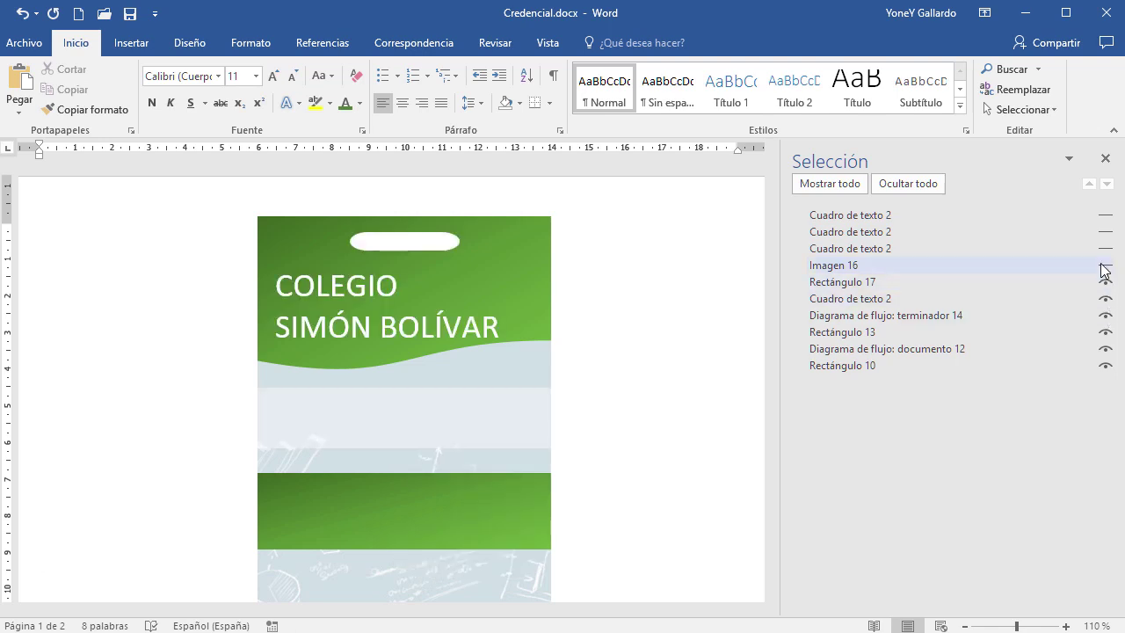
{"action": "left_click", "coordinate": [1106, 265]}
{"action": "left_click", "coordinate": [1106, 249]}
{"action": "left_click", "coordinate": [1106, 232]}
{"action": "left_click", "coordinate": [1106, 216]}
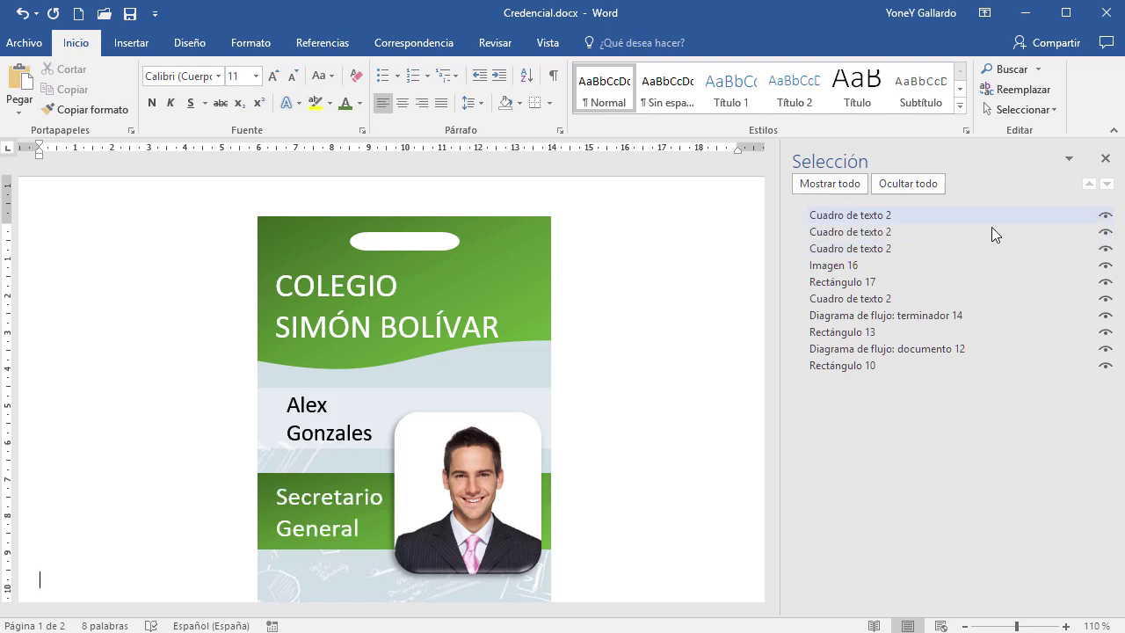
{"action": "left_click", "coordinate": [852, 219]}
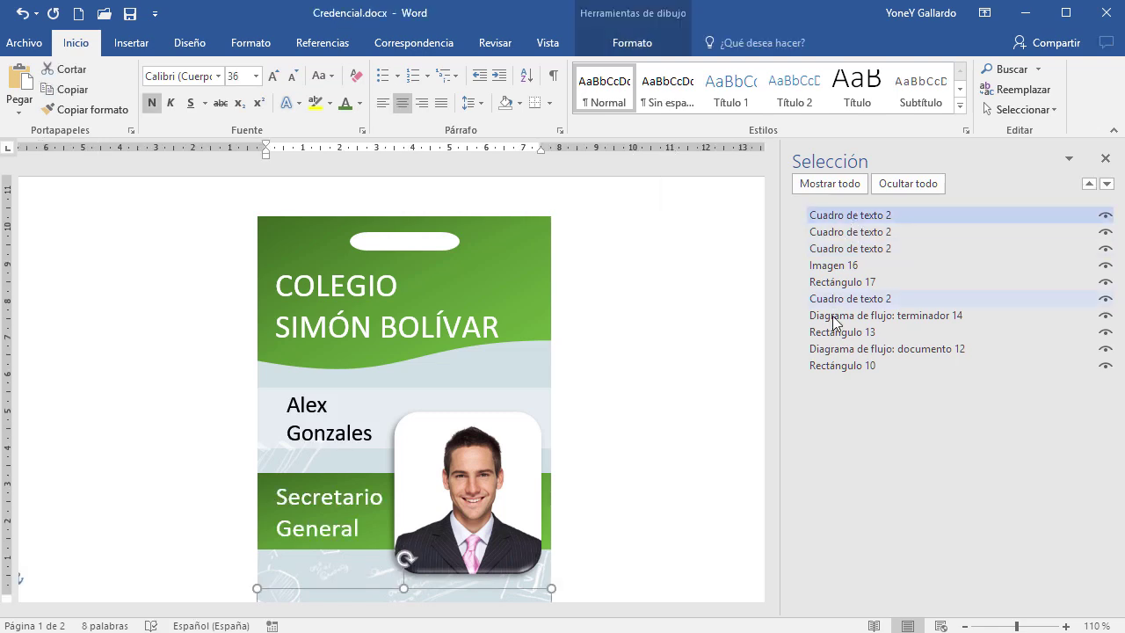
Select all ten badge pieces in the Selection pane list
{"action": "left_click", "coordinate": [847, 363]}
{"action": "left_click", "coordinate": [865, 351], "text": "ctrl"}
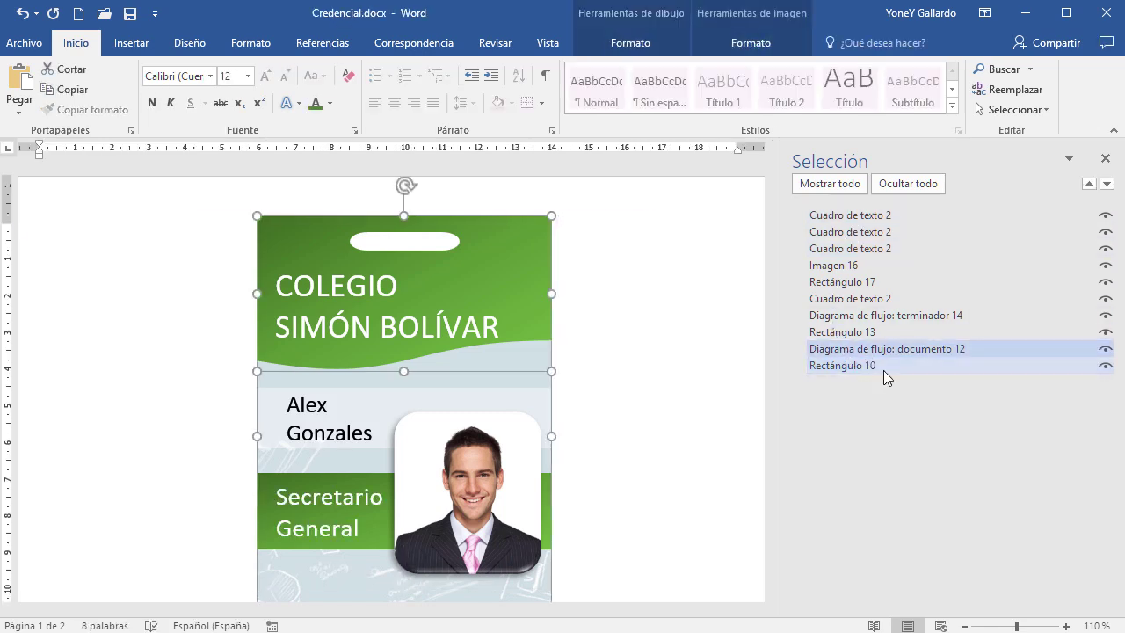
{"action": "left_click", "coordinate": [857, 332], "text": "ctrl"}
{"action": "left_click", "coordinate": [854, 314], "text": "ctrl"}
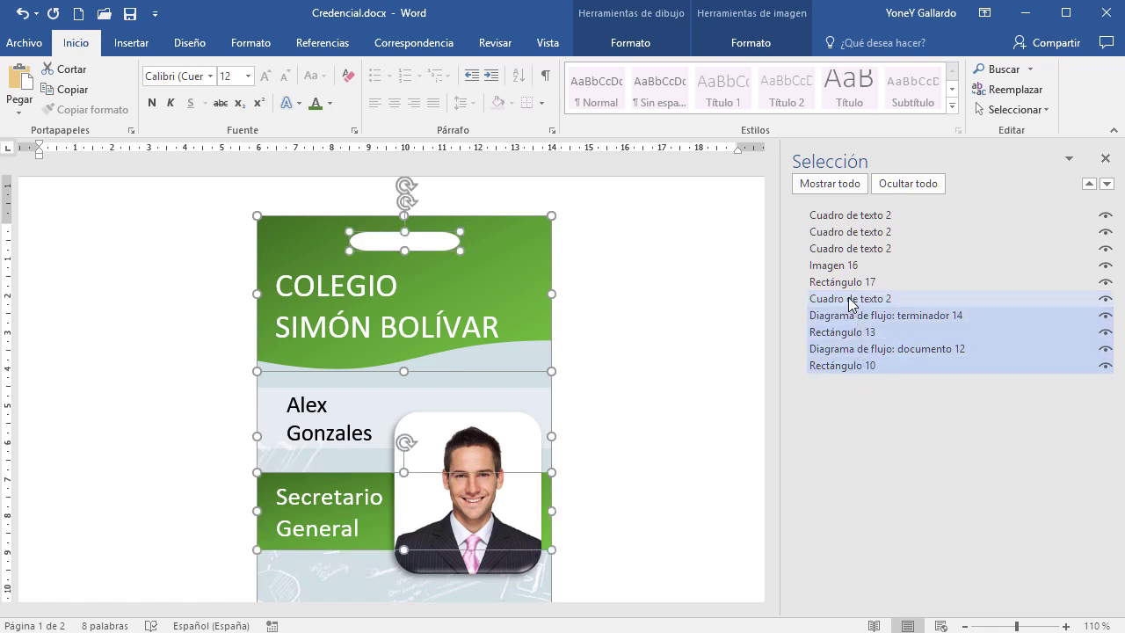
{"action": "left_click", "coordinate": [851, 299], "text": "ctrl"}
{"action": "left_click", "coordinate": [847, 283], "text": "ctrl"}
{"action": "left_click", "coordinate": [847, 265], "text": "ctrl"}
{"action": "left_click", "coordinate": [848, 249], "text": "ctrl"}
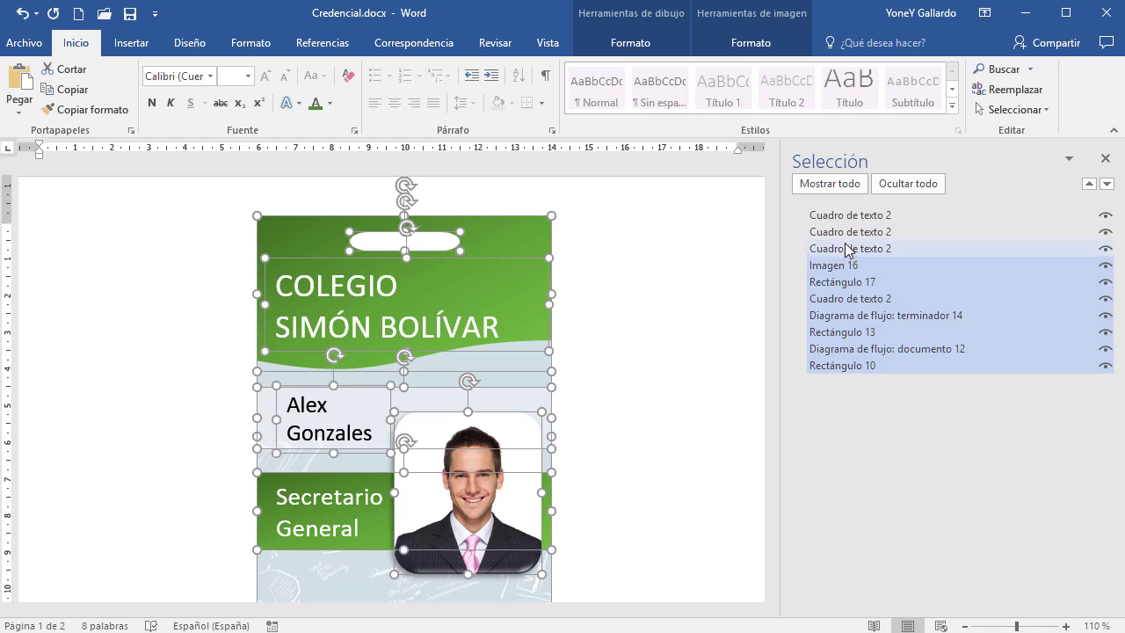
{"action": "left_click", "coordinate": [847, 232], "text": "ctrl"}
{"action": "left_click", "coordinate": [845, 216], "text": "ctrl"}
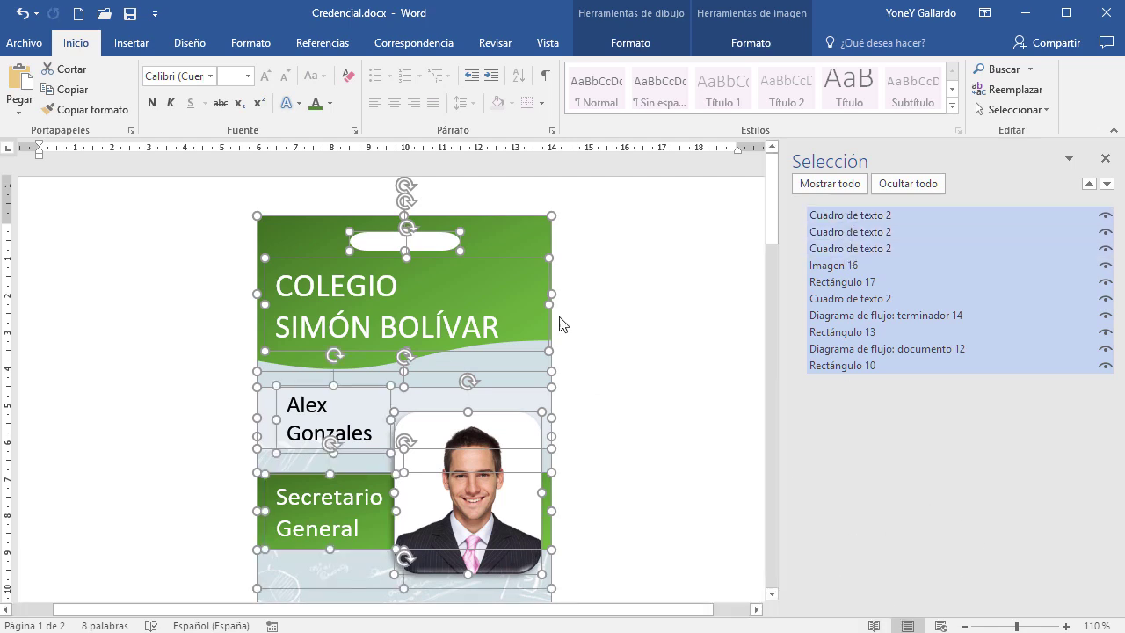
Group the pieces into Grupo 22, close the Selection pane, and move the card top-left
{"action": "right_click", "coordinate": [485, 216]}
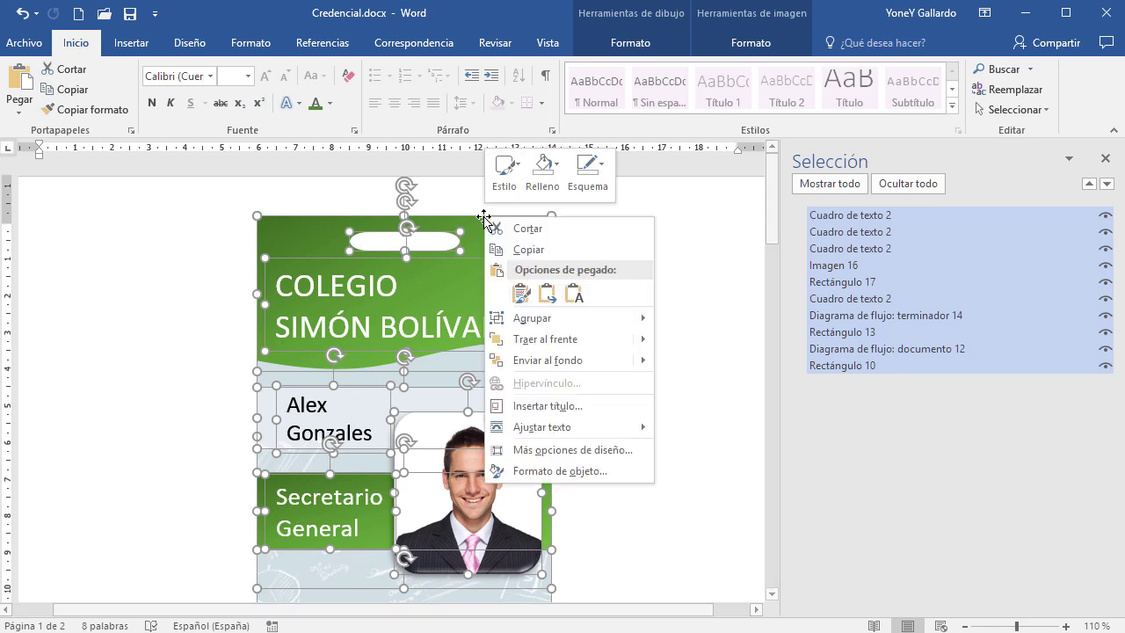
{"action": "mouse_move", "coordinate": [553, 312]}
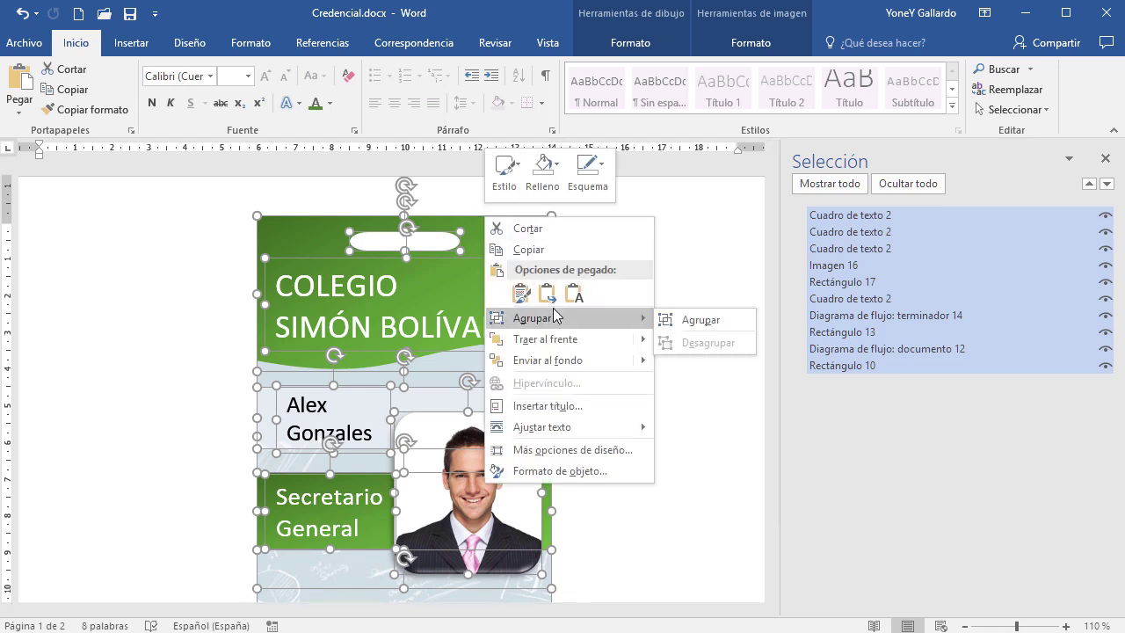
{"action": "left_click", "coordinate": [682, 323]}
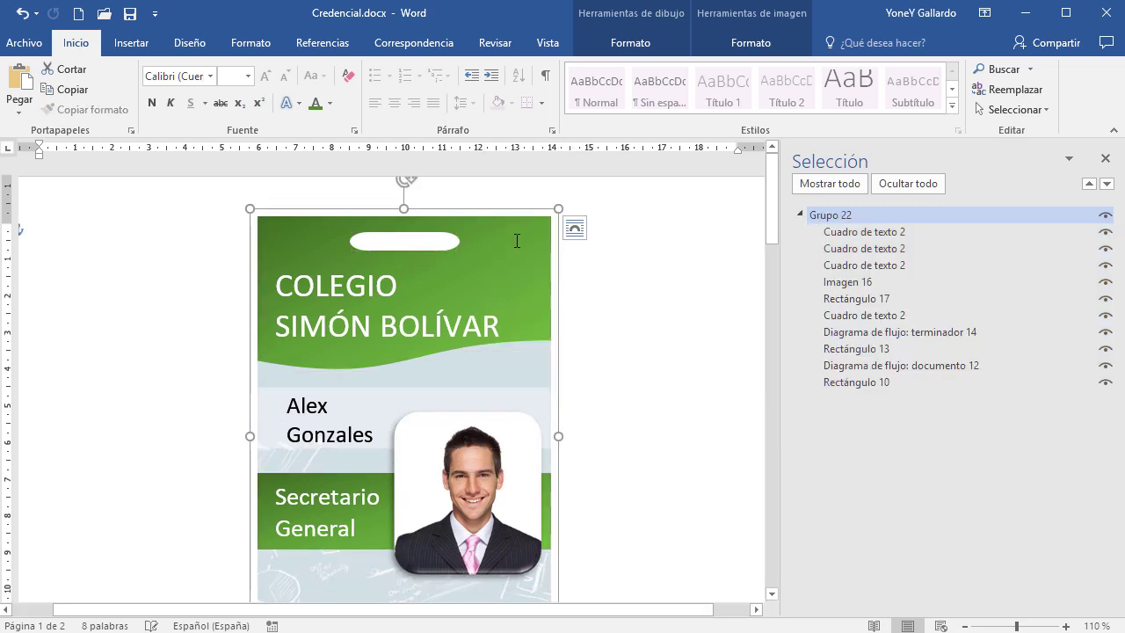
{"action": "left_click_drag", "start_coordinate": [494, 211], "coordinate": [462, 262]}
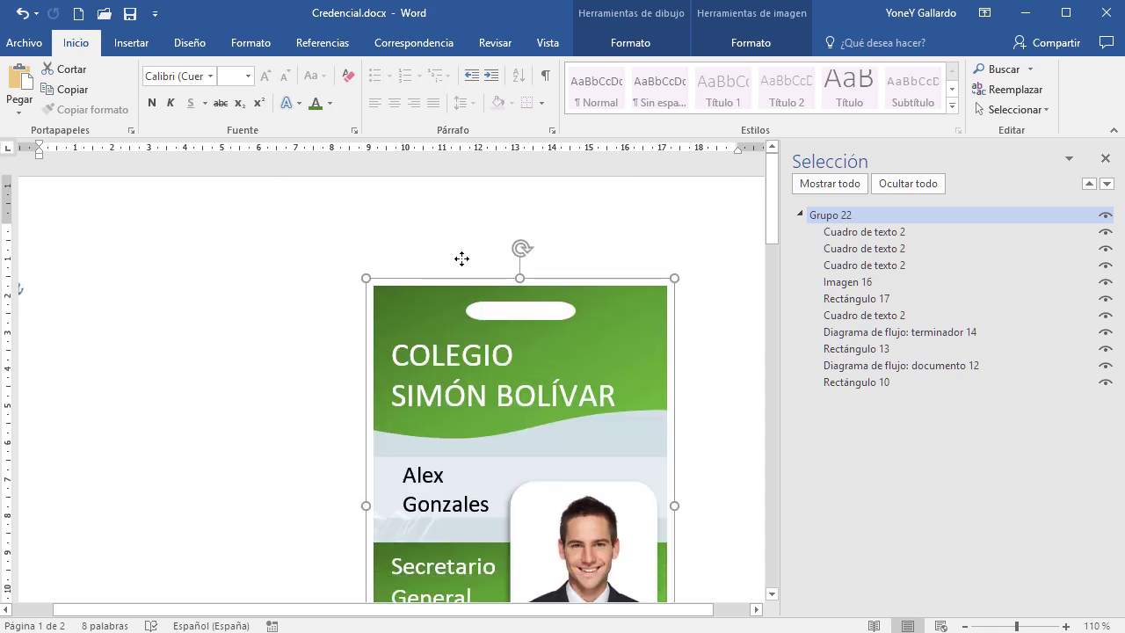
{"action": "left_click", "coordinate": [1105, 160]}
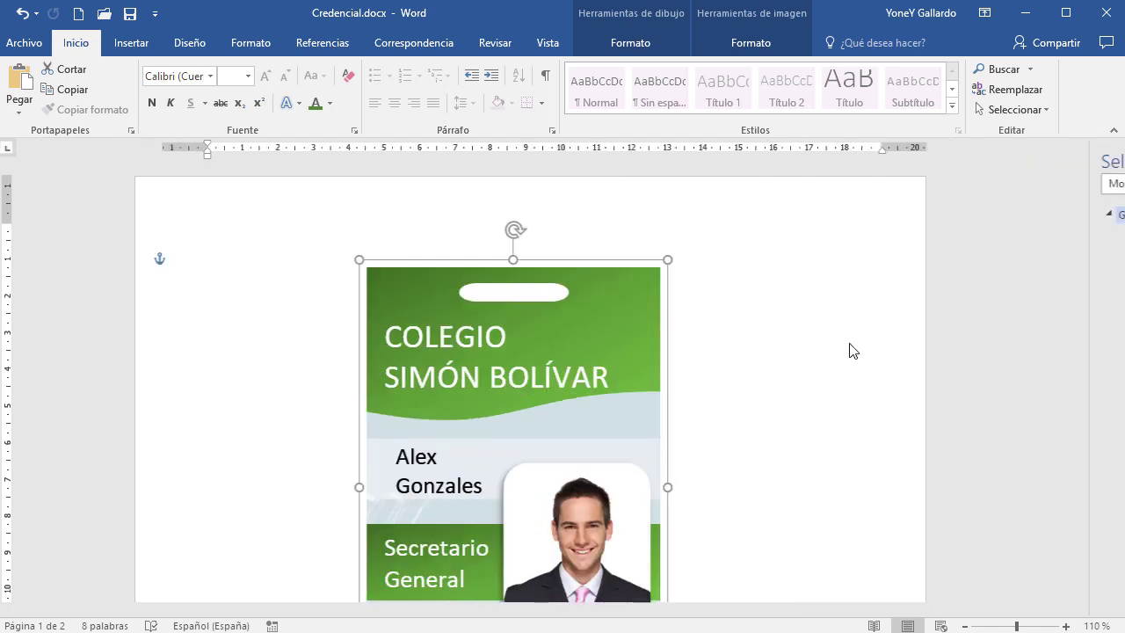
{"action": "scroll", "coordinate": [851, 354], "scroll_direction": "down", "scroll_amount": 3}
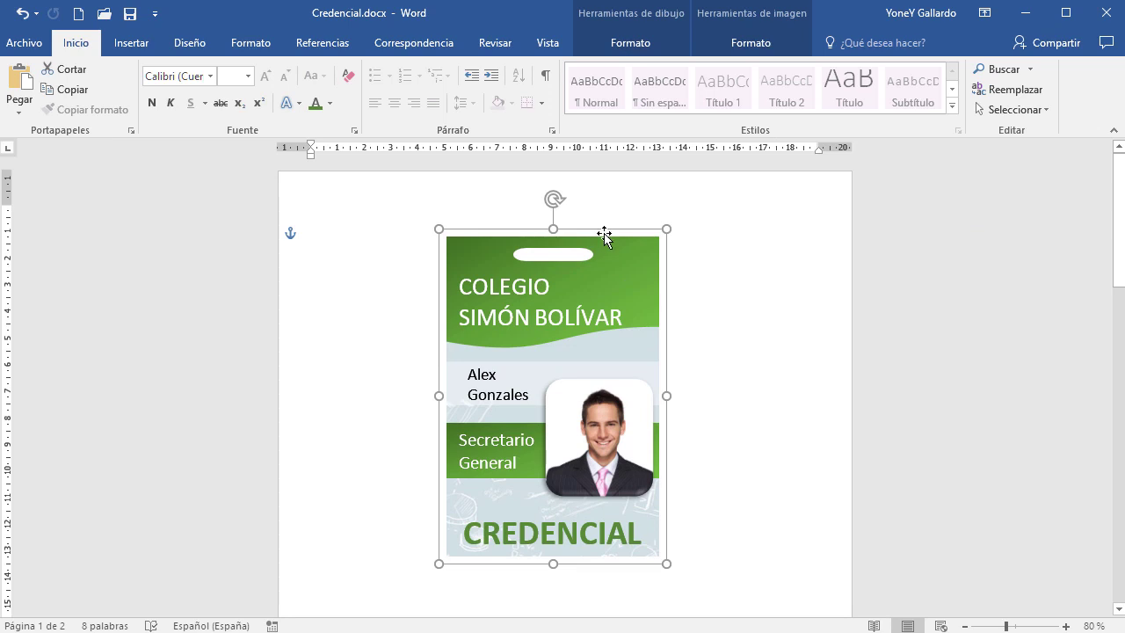
{"action": "left_click_drag", "start_coordinate": [605, 235], "coordinate": [449, 267]}
{"action": "left_click_drag", "start_coordinate": [505, 307], "coordinate": [482, 214]}
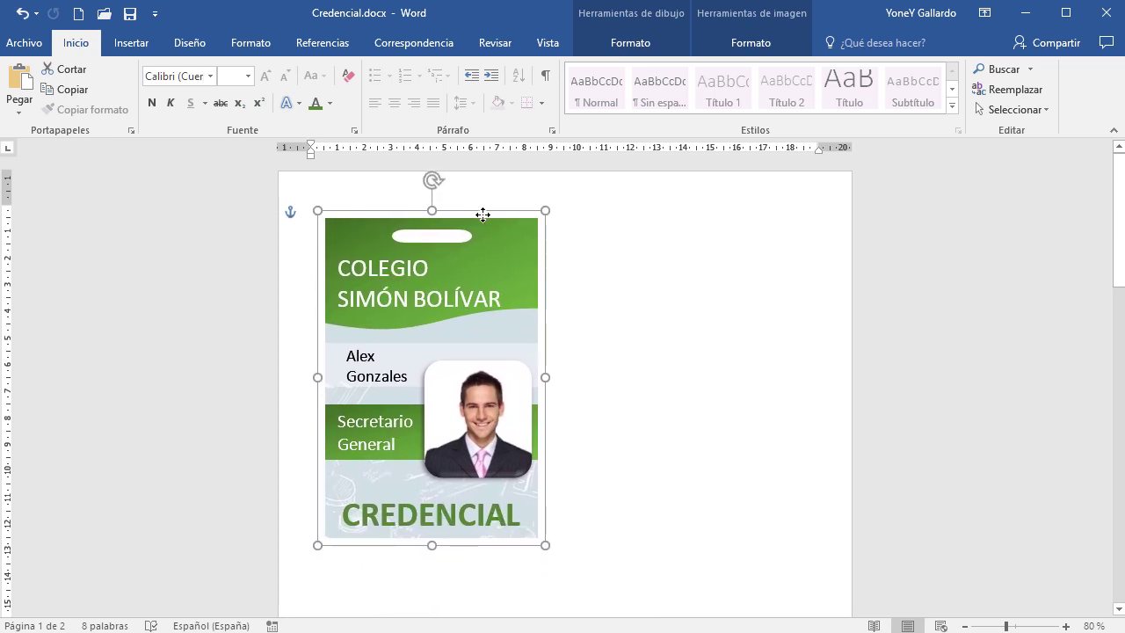
{"action": "left_click", "coordinate": [647, 407]}
{"action": "scroll", "coordinate": [621, 462], "scroll_direction": "up", "scroll_amount": 2}
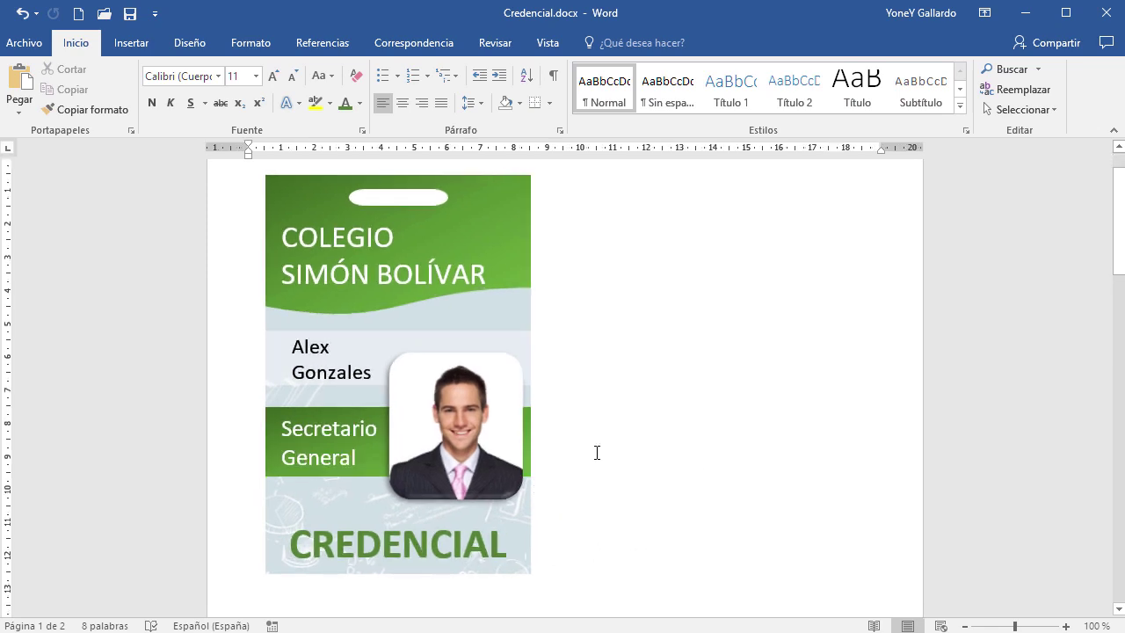
{"action": "left_click", "coordinate": [453, 413]}
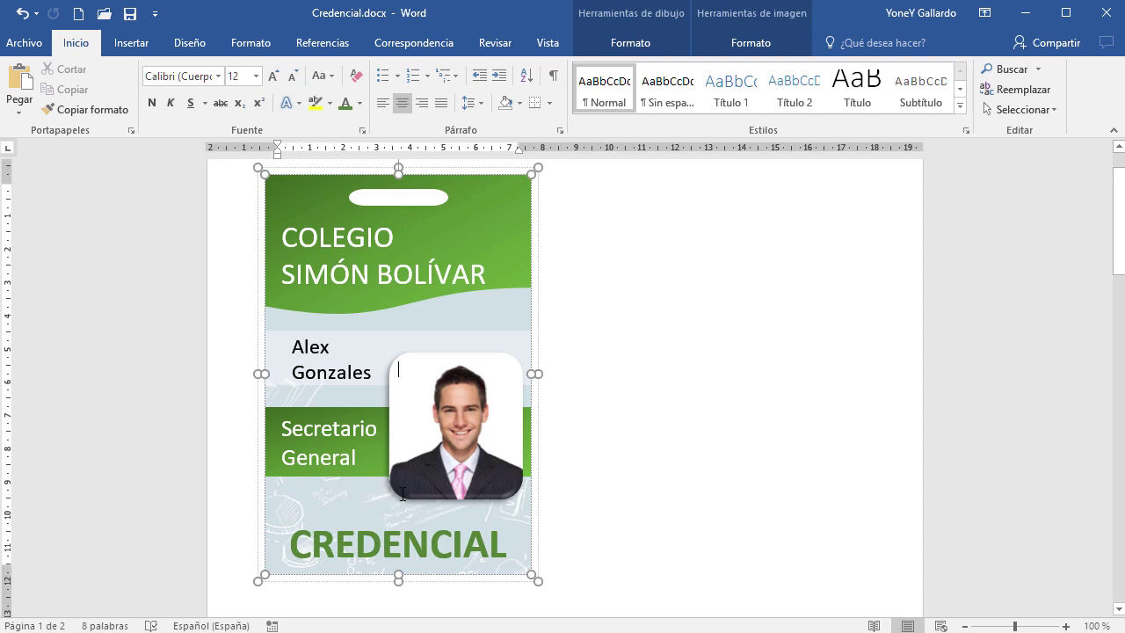
{"action": "left_click", "coordinate": [320, 346]}
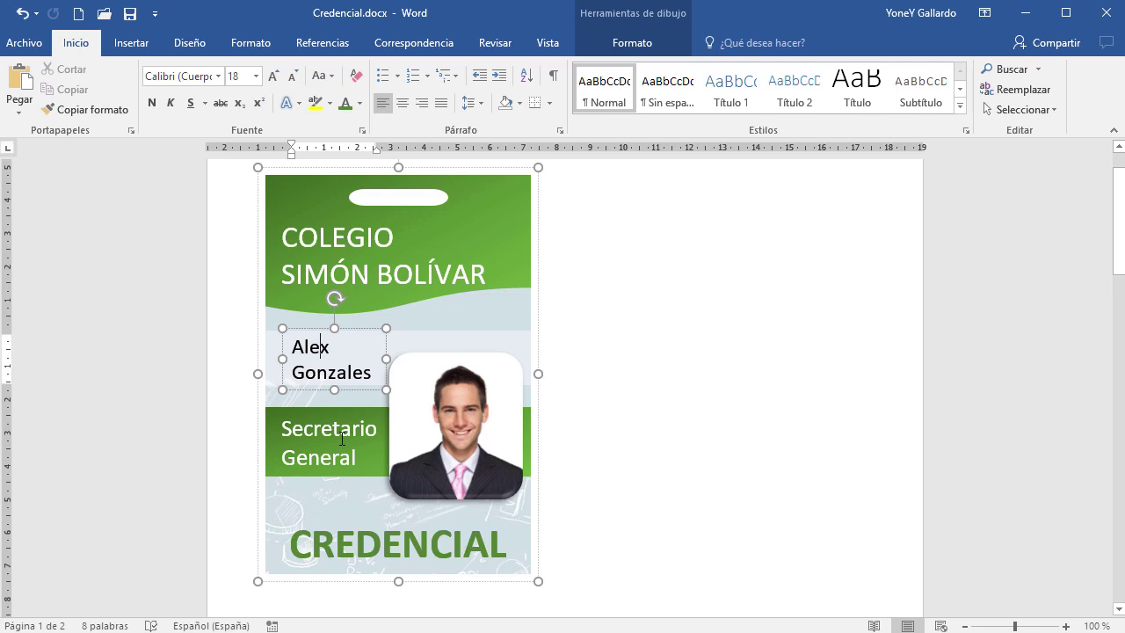
{"action": "left_click", "coordinate": [373, 460]}
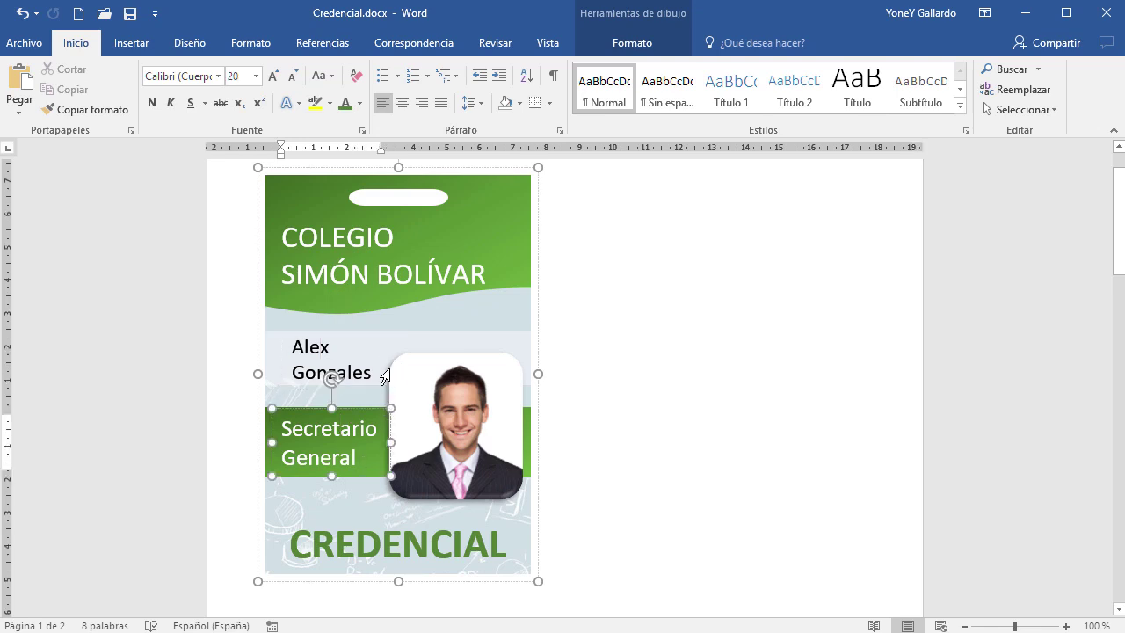
{"action": "left_click", "coordinate": [444, 434]}
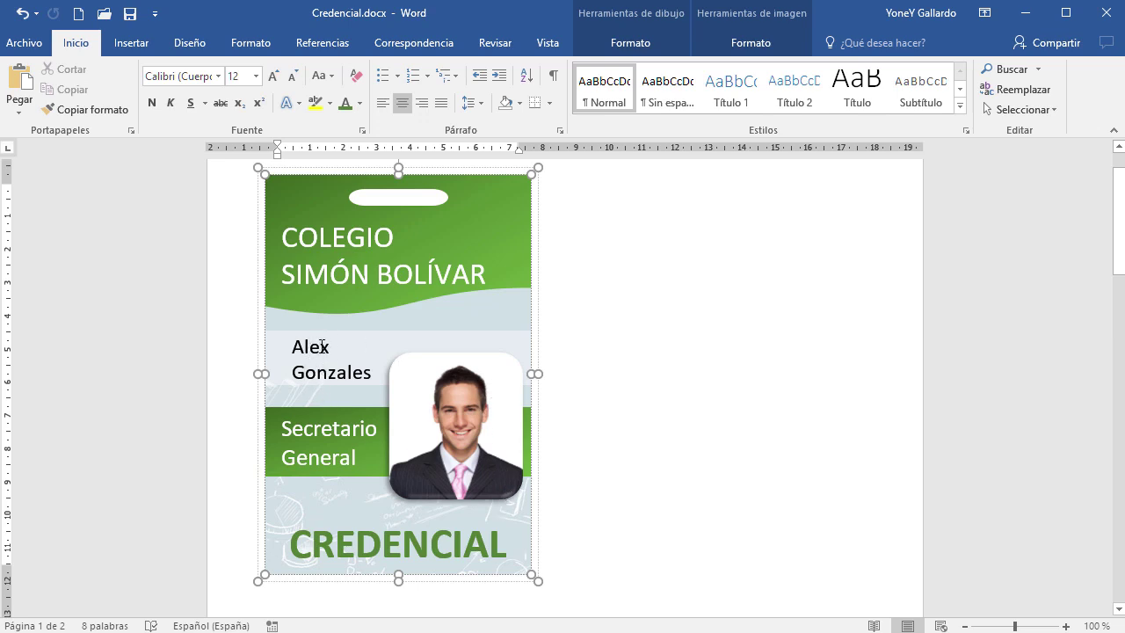
{"action": "left_click", "coordinate": [538, 307]}
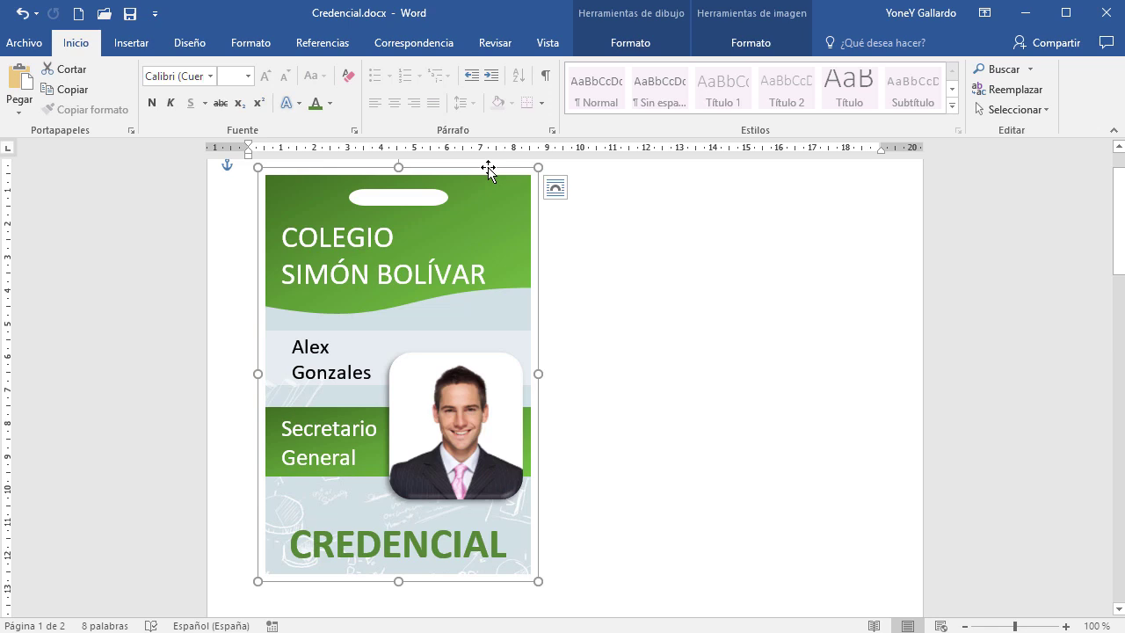
Duplicate the card beside the original and replace the copy's name with the new person's name
{"action": "left_click_drag", "start_coordinate": [488, 169], "coordinate": [809, 211]}
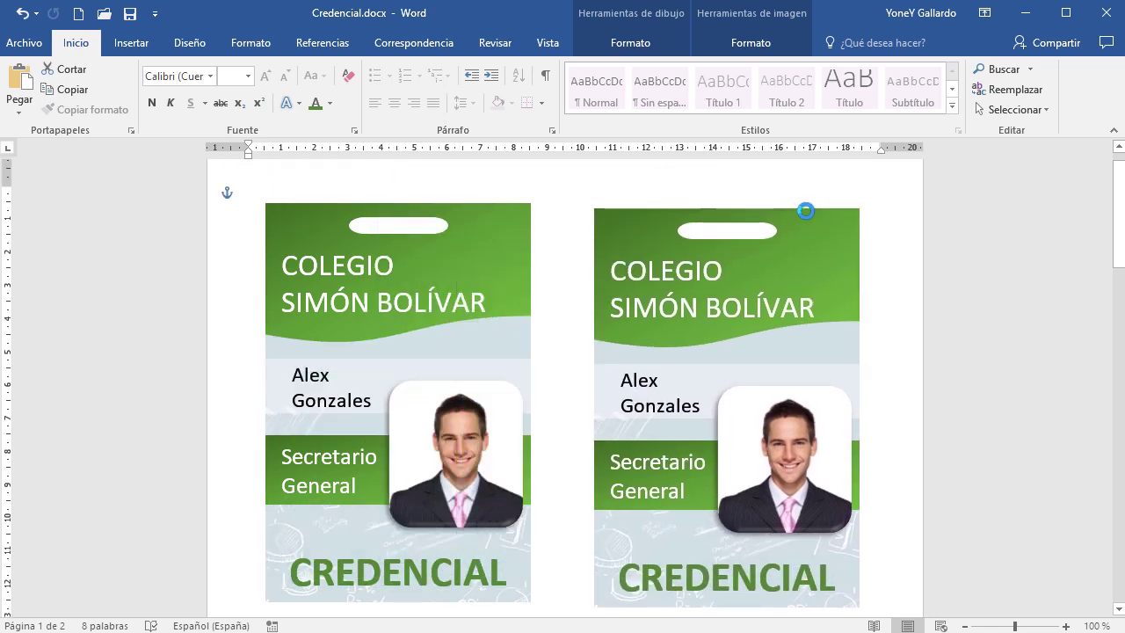
{"action": "left_click", "coordinate": [641, 400]}
{"action": "double_click", "coordinate": [671, 375]}
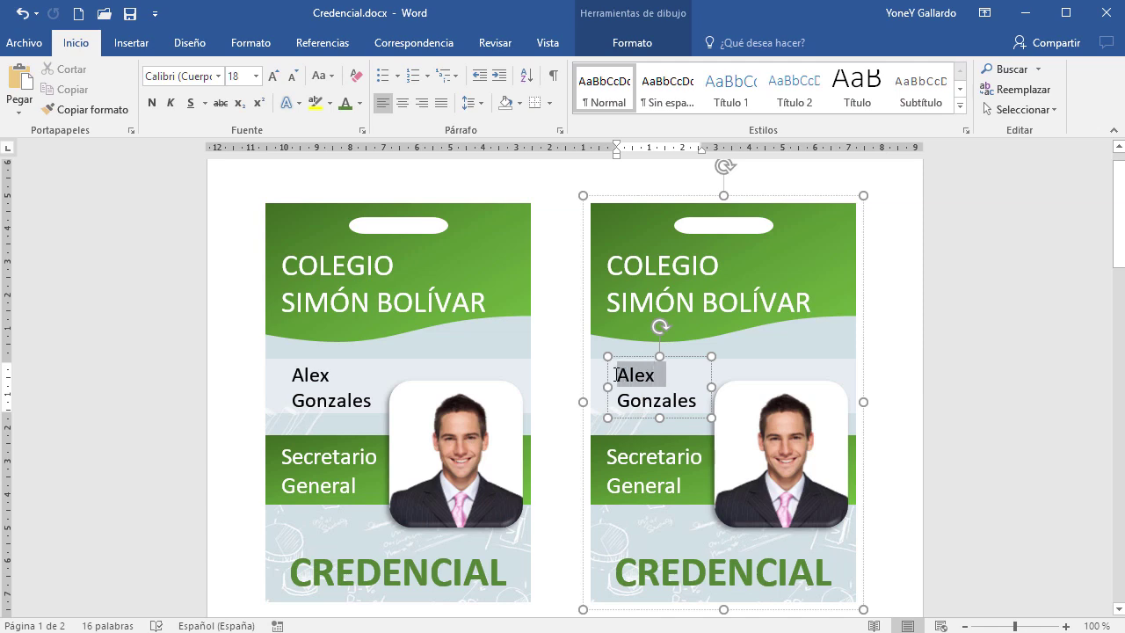
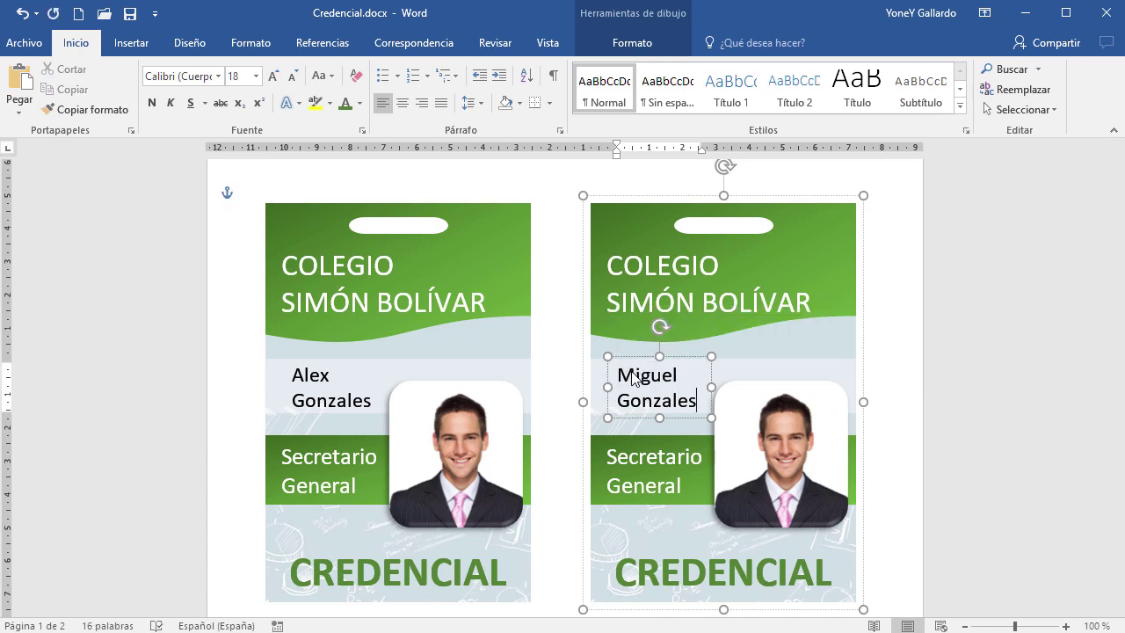
{"action": "key", "text": "shift+Home"}
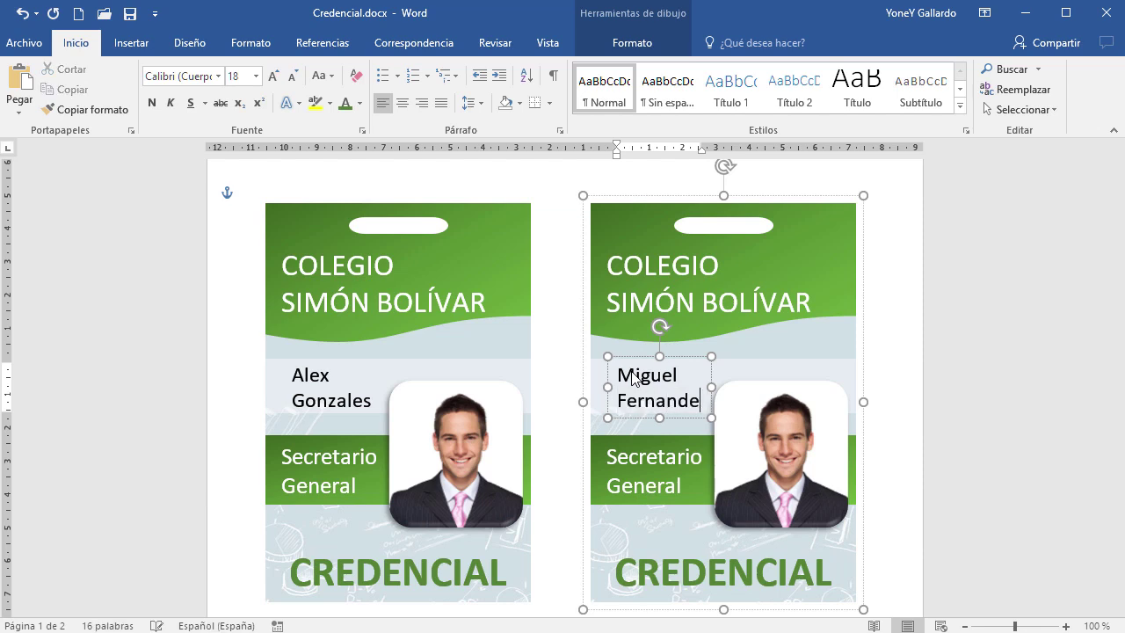
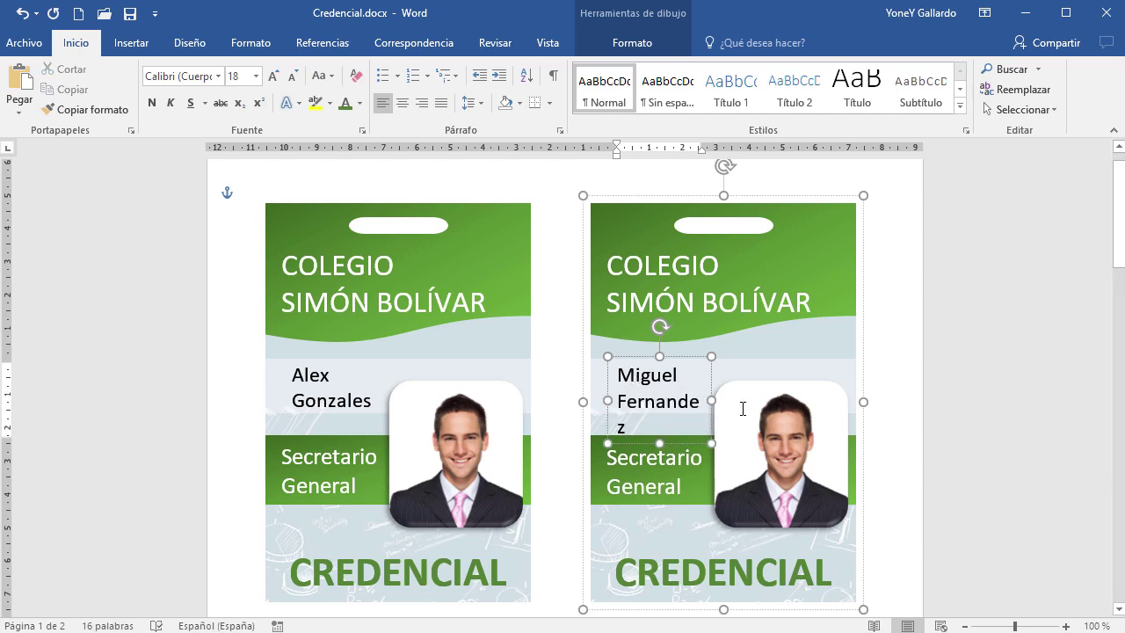
{"action": "left_click_drag", "start_coordinate": [605, 396], "coordinate": [596, 396]}
{"action": "left_click", "coordinate": [683, 485]}
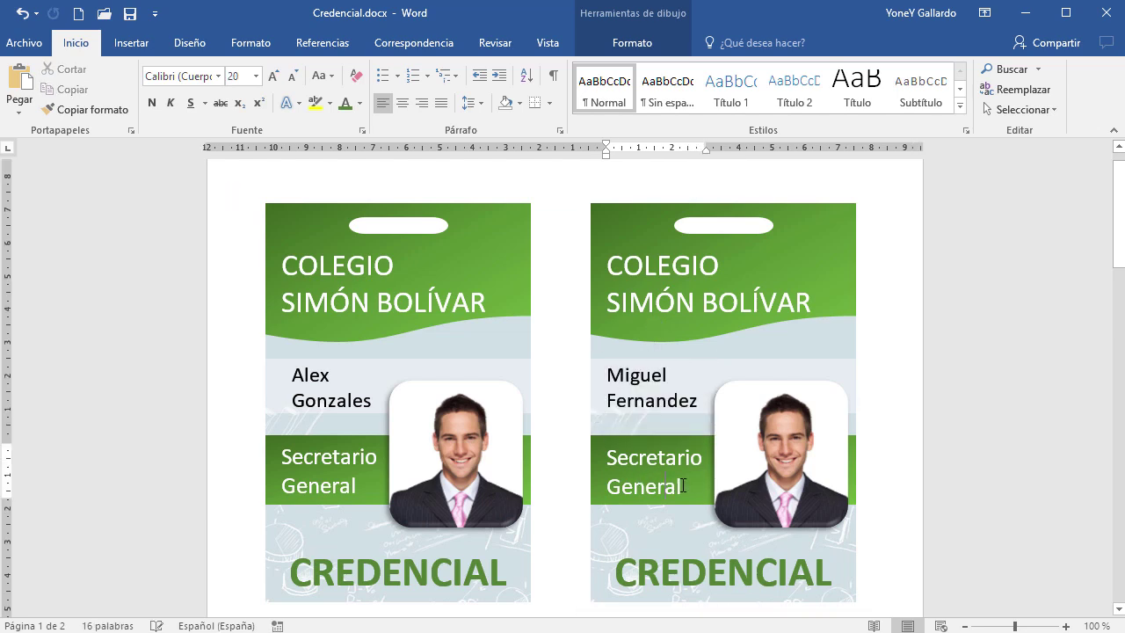
Change the copy's Secretario General title to Regente
{"action": "left_click_drag", "start_coordinate": [647, 487], "coordinate": [634, 463]}
{"action": "key", "text": "BackSpace"}
{"action": "type", "text": "Re"}
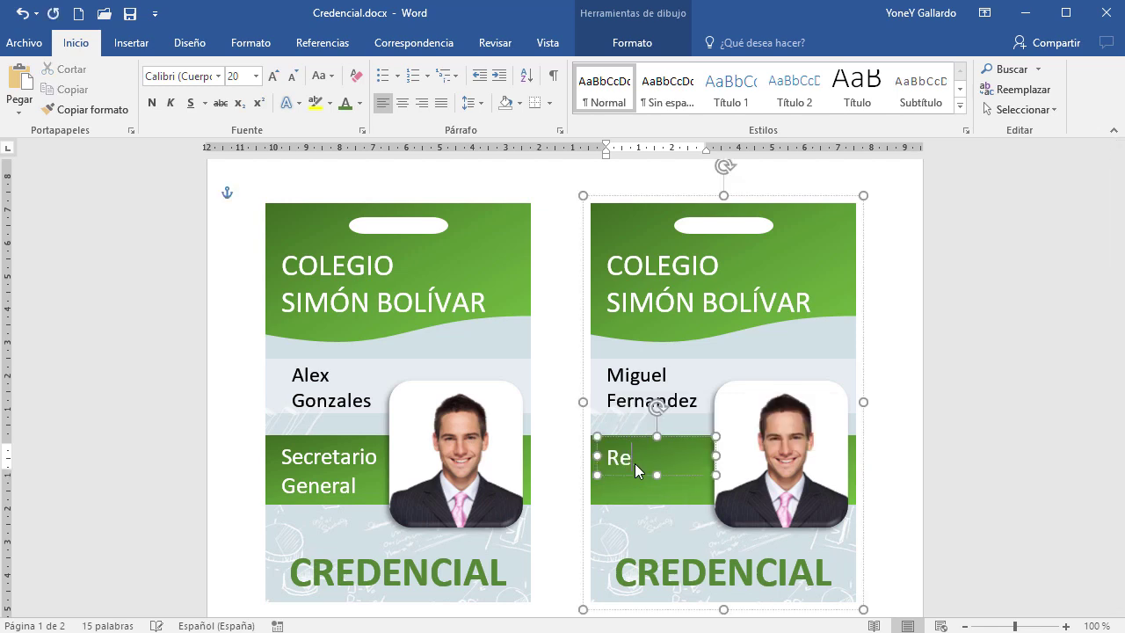
{"action": "type", "text": "gente"}
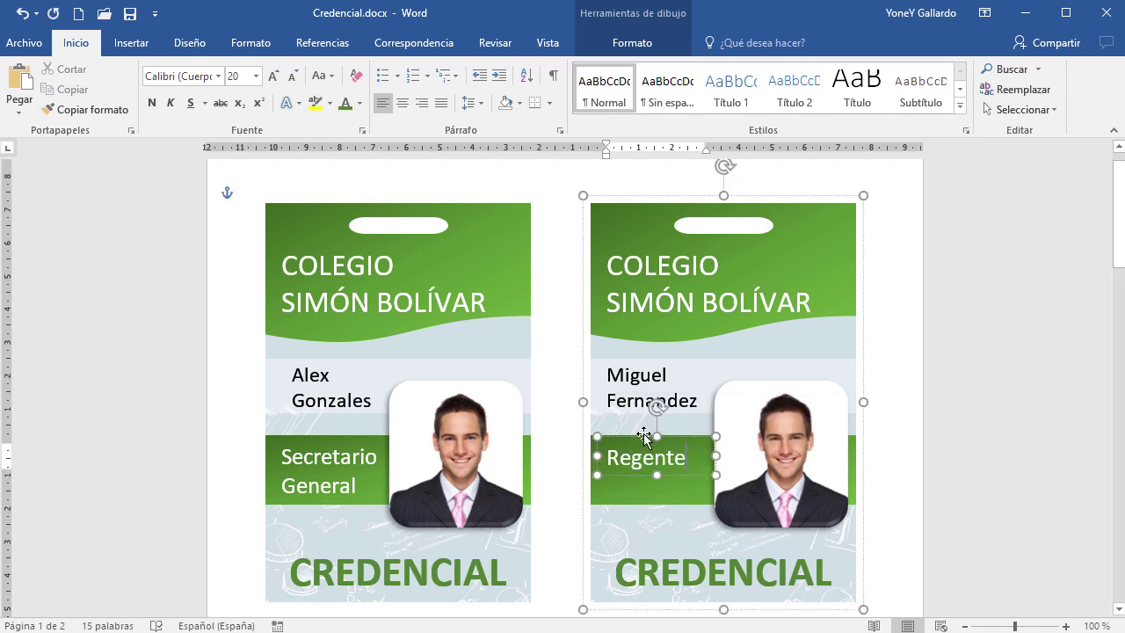
{"action": "left_click_drag", "start_coordinate": [673, 474], "coordinate": [674, 483]}
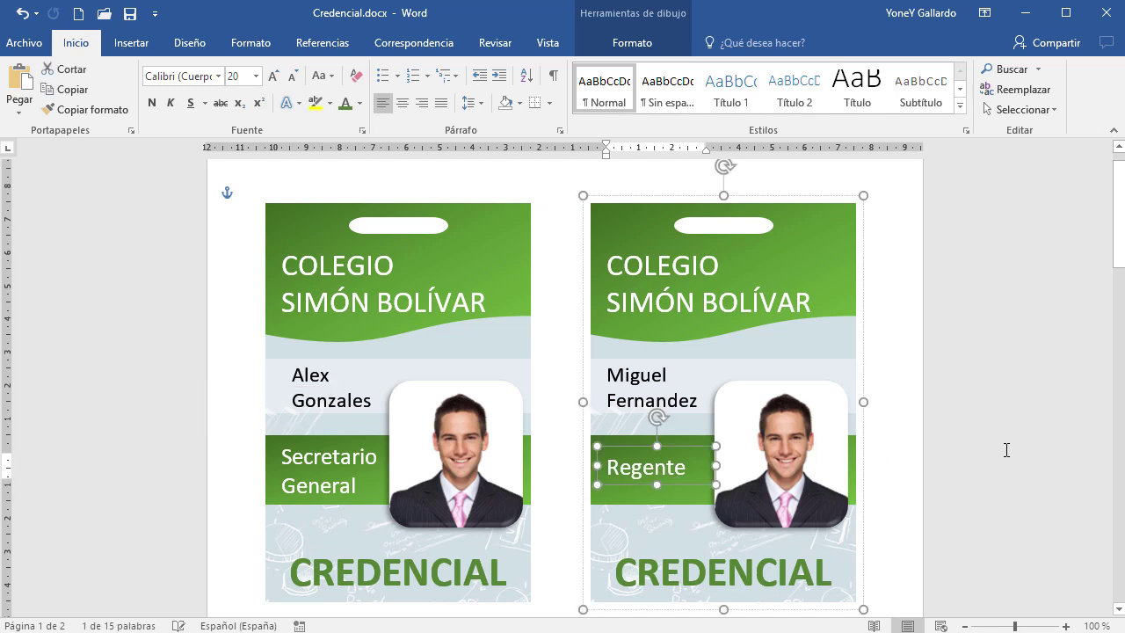
{"action": "left_click", "coordinate": [971, 479]}
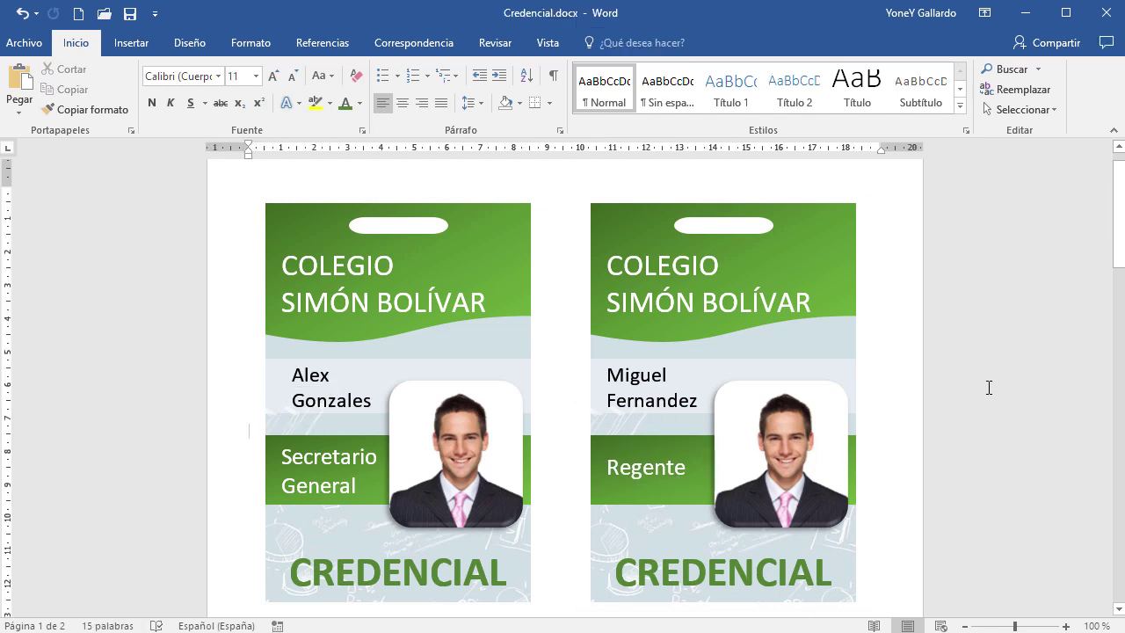
{"action": "left_click", "coordinate": [130, 44]}
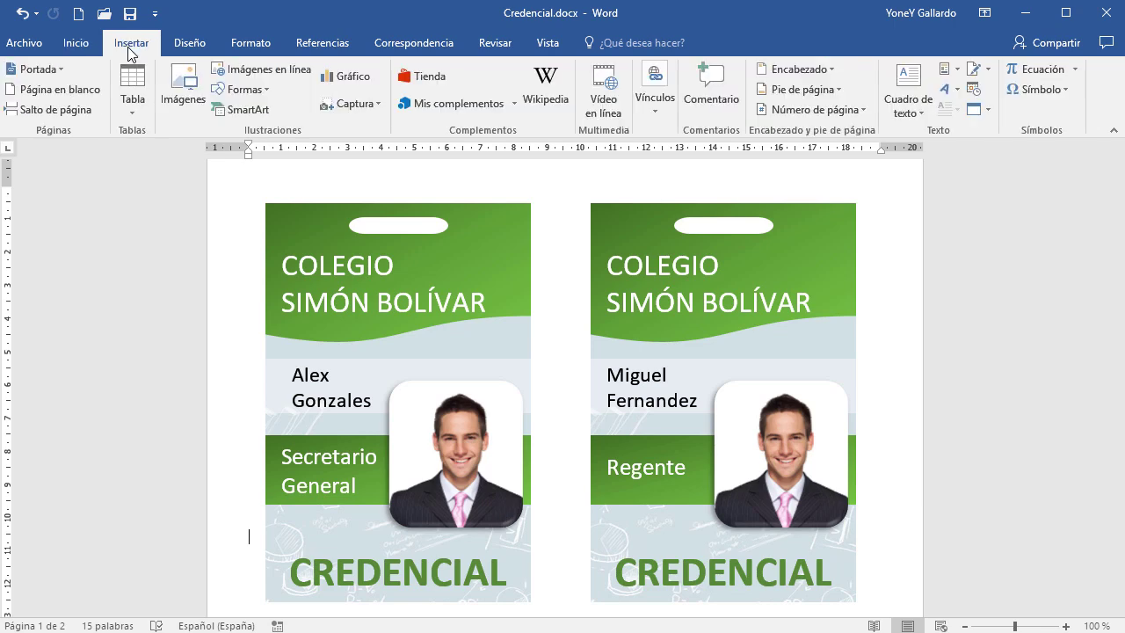
{"action": "left_click", "coordinate": [183, 99]}
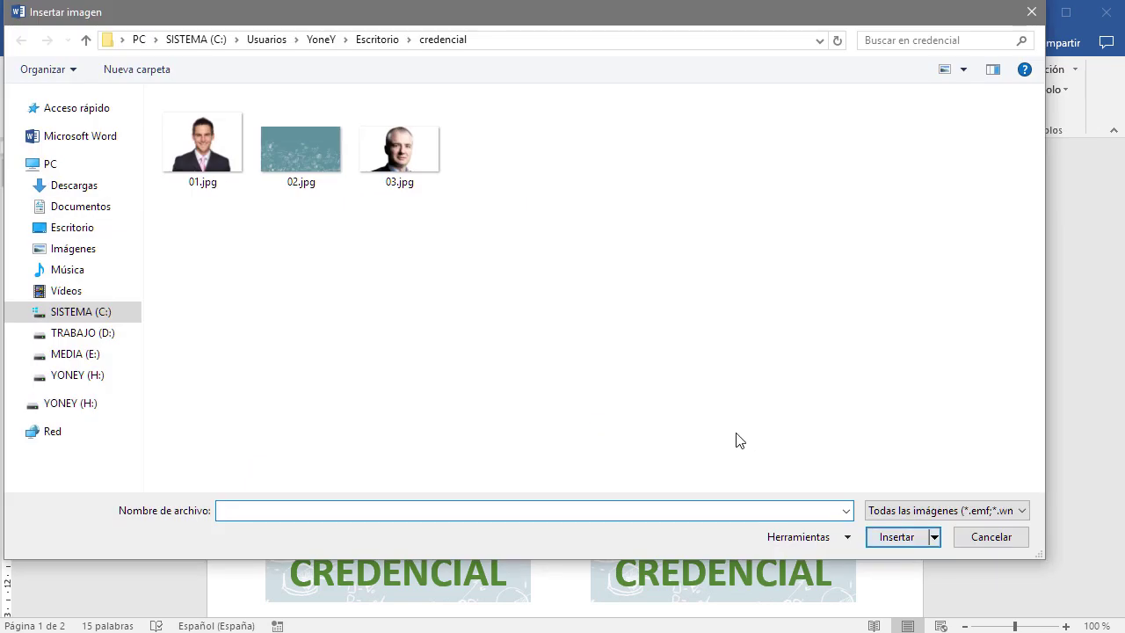
{"action": "double_click", "coordinate": [417, 171]}
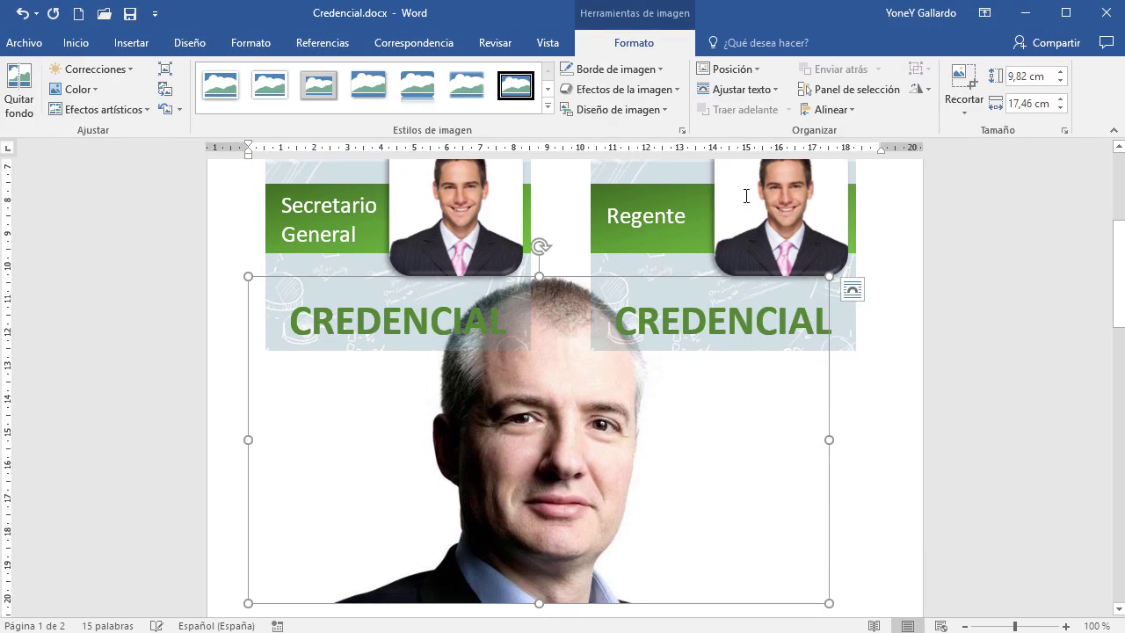
{"action": "left_click", "coordinate": [852, 290]}
{"action": "left_click", "coordinate": [980, 447]}
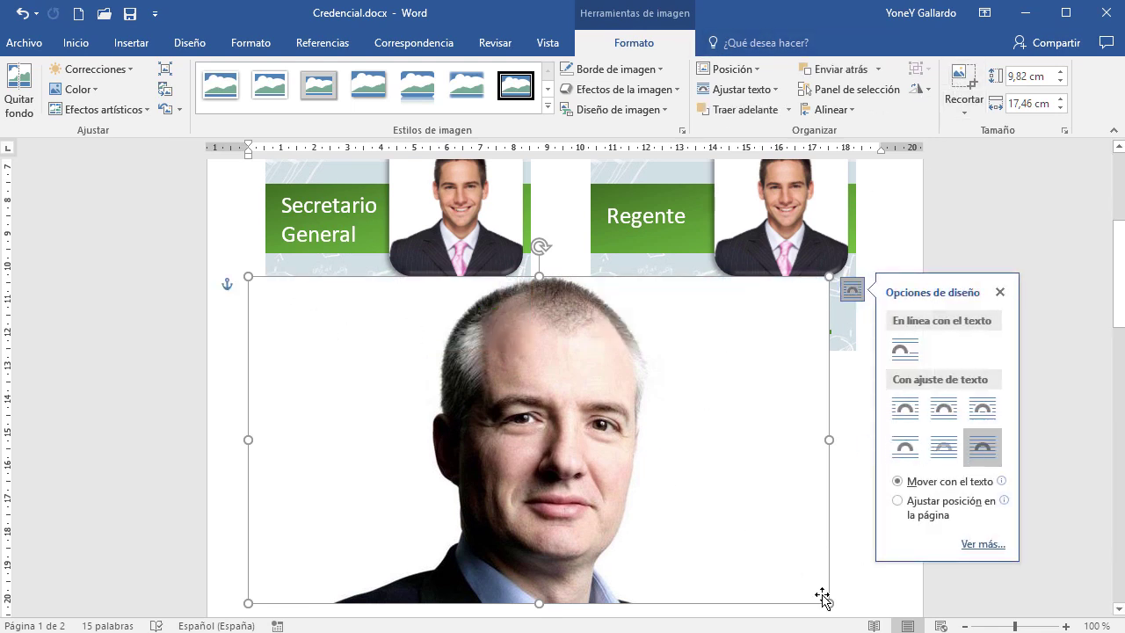
{"action": "left_click_drag", "start_coordinate": [826, 600], "coordinate": [471, 423]}
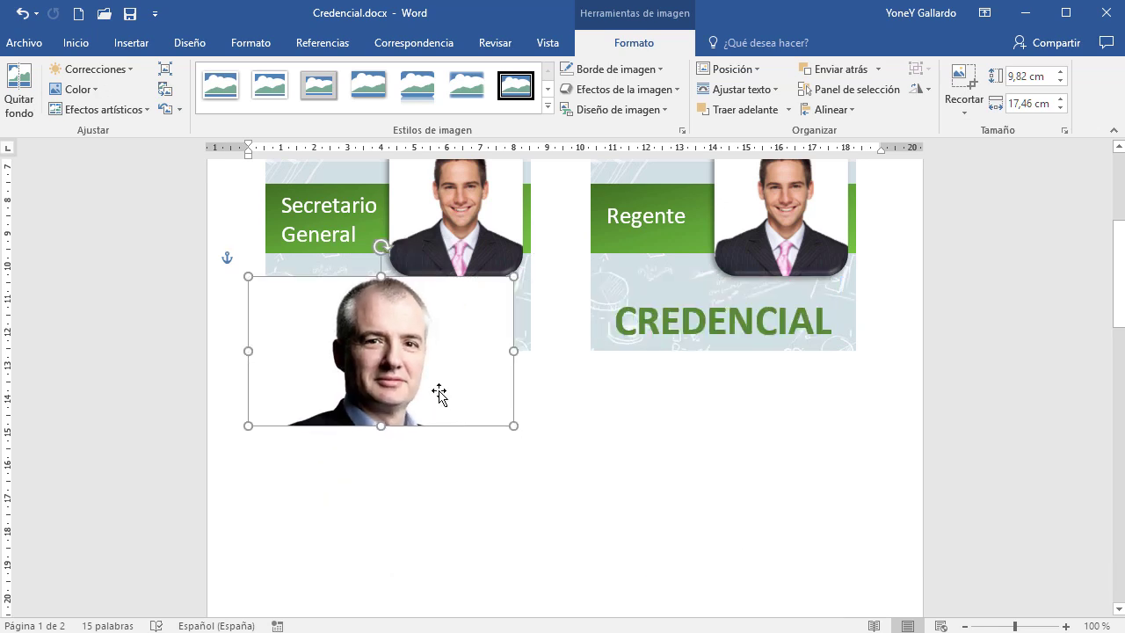
{"action": "left_click_drag", "start_coordinate": [410, 366], "coordinate": [814, 266]}
Crop the photo's left and right sides to 4,47 × 3,94 cm and fit it into the card's photo frame
{"action": "scroll", "coordinate": [804, 439], "scroll_direction": "up", "scroll_amount": 3}
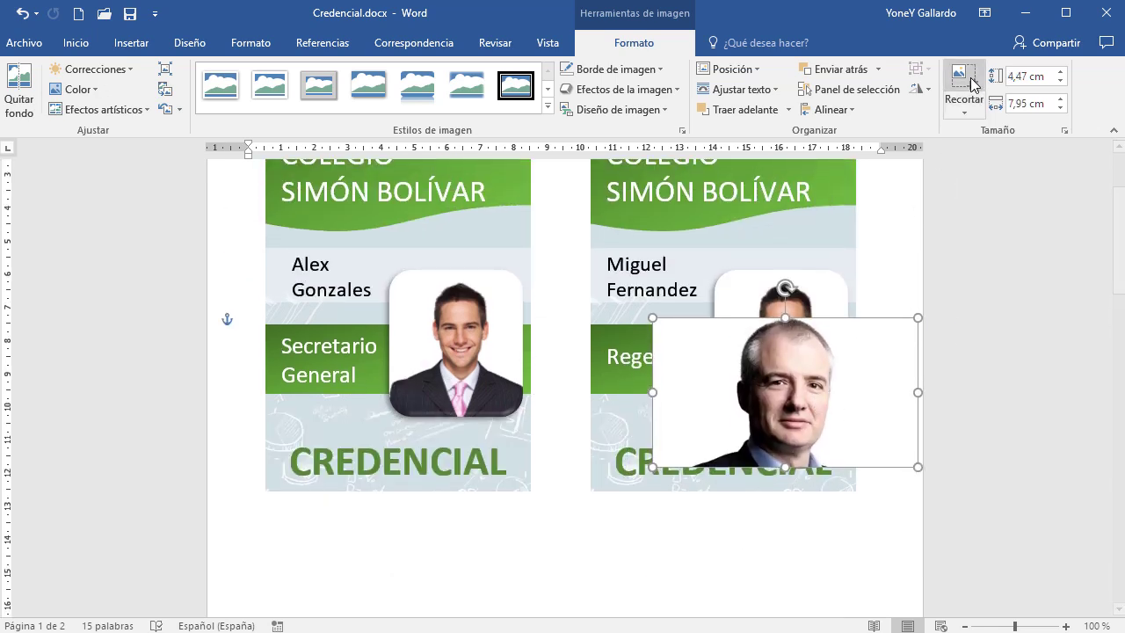
{"action": "left_click", "coordinate": [964, 83]}
{"action": "left_click_drag", "start_coordinate": [915, 392], "coordinate": [840, 392]}
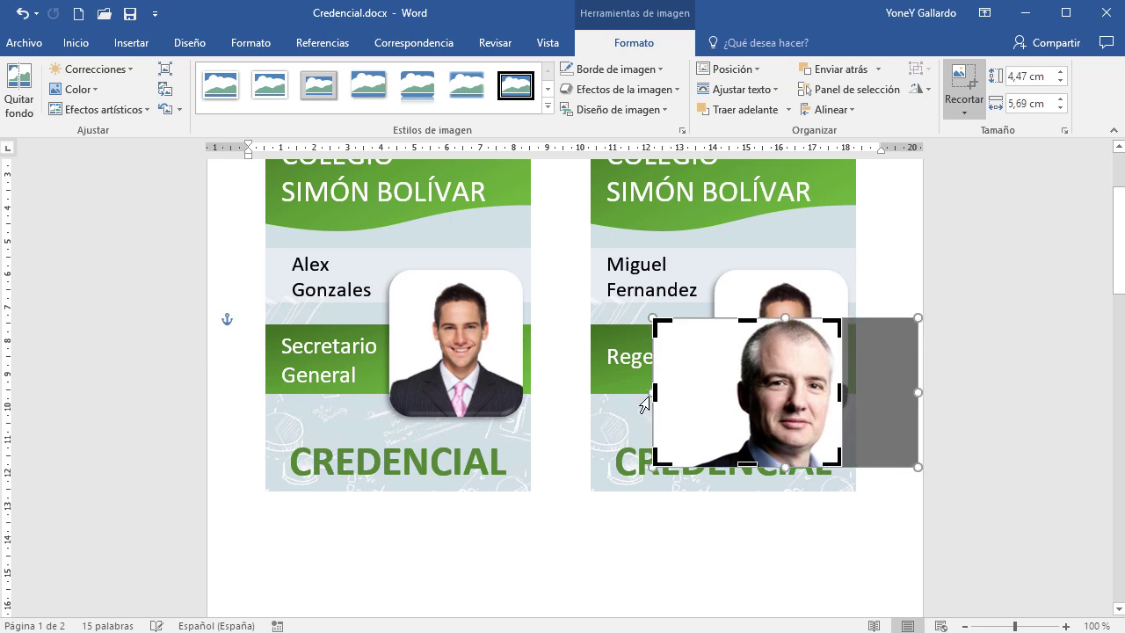
{"action": "left_click_drag", "start_coordinate": [652, 392], "coordinate": [711, 392]}
{"action": "left_click", "coordinate": [833, 513]}
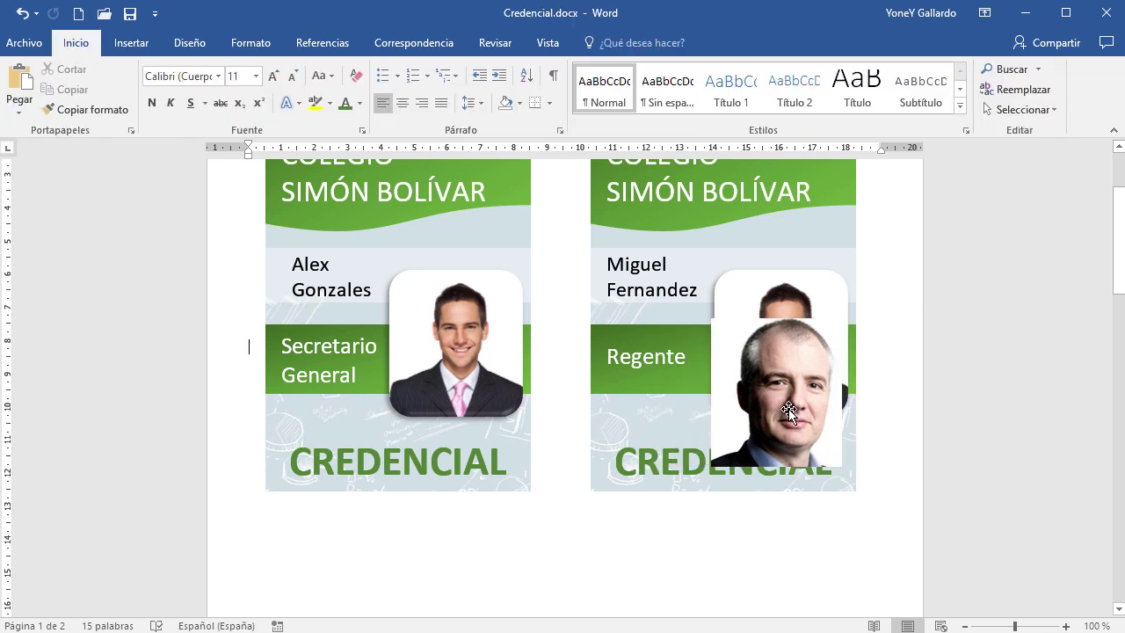
{"action": "left_click", "coordinate": [790, 357]}
{"action": "left_click_drag", "start_coordinate": [790, 357], "coordinate": [792, 357]}
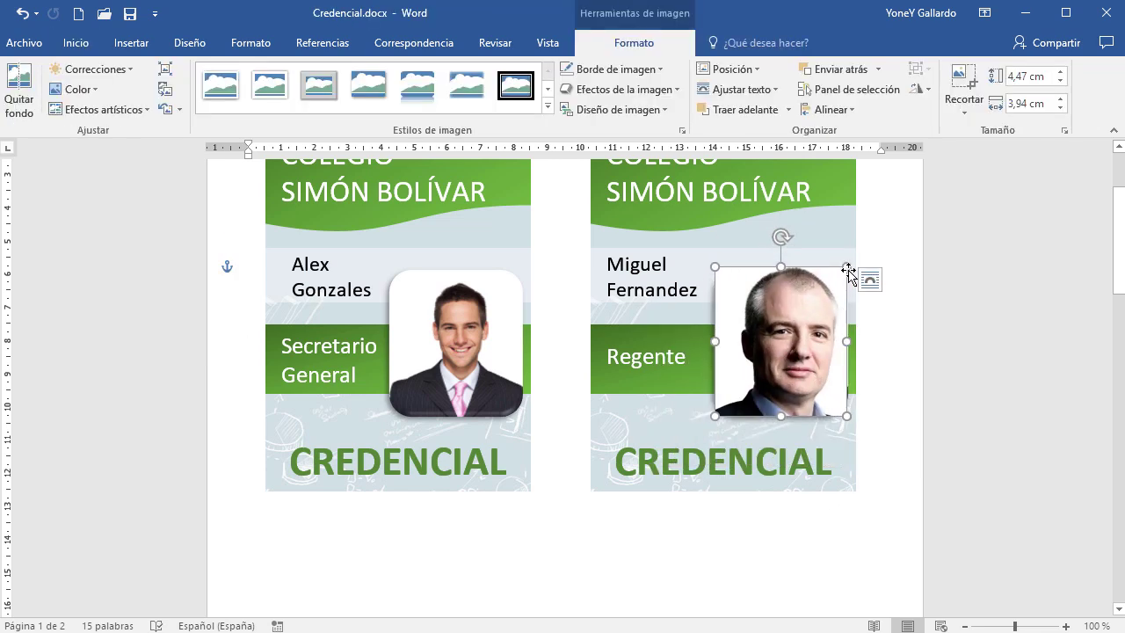
{"action": "left_click_drag", "start_coordinate": [849, 266], "coordinate": [851, 268]}
{"action": "left_click", "coordinate": [802, 579]}
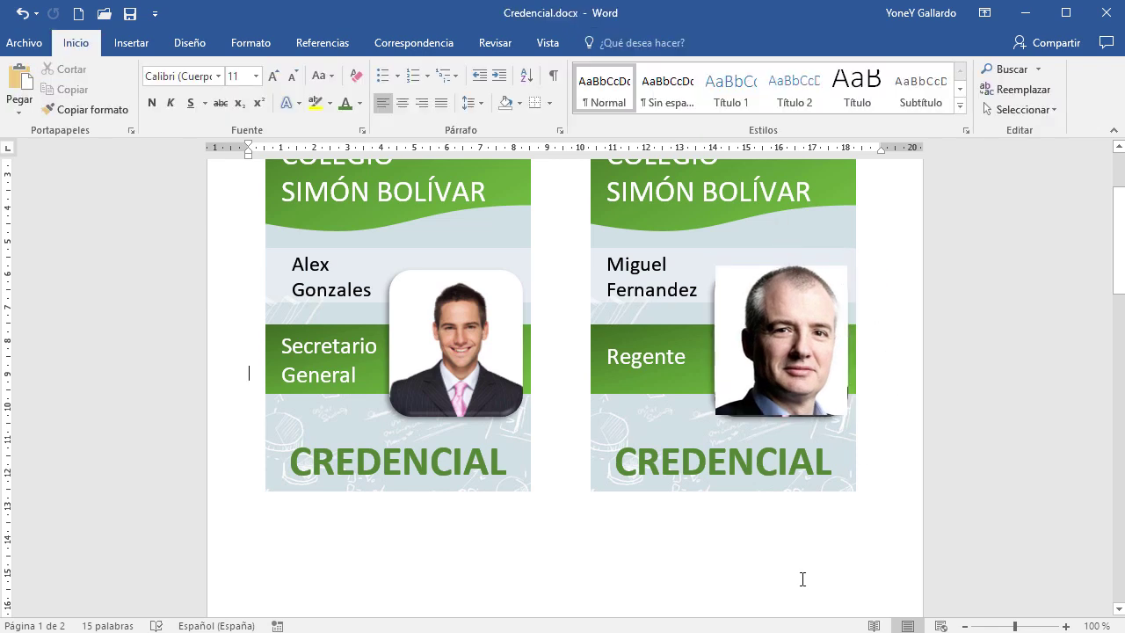
Give Miguel's photo the rounded bevelled picture style and enlarge it to 4,66 × 4,11 cm
{"action": "left_click_drag", "start_coordinate": [798, 364], "coordinate": [792, 368]}
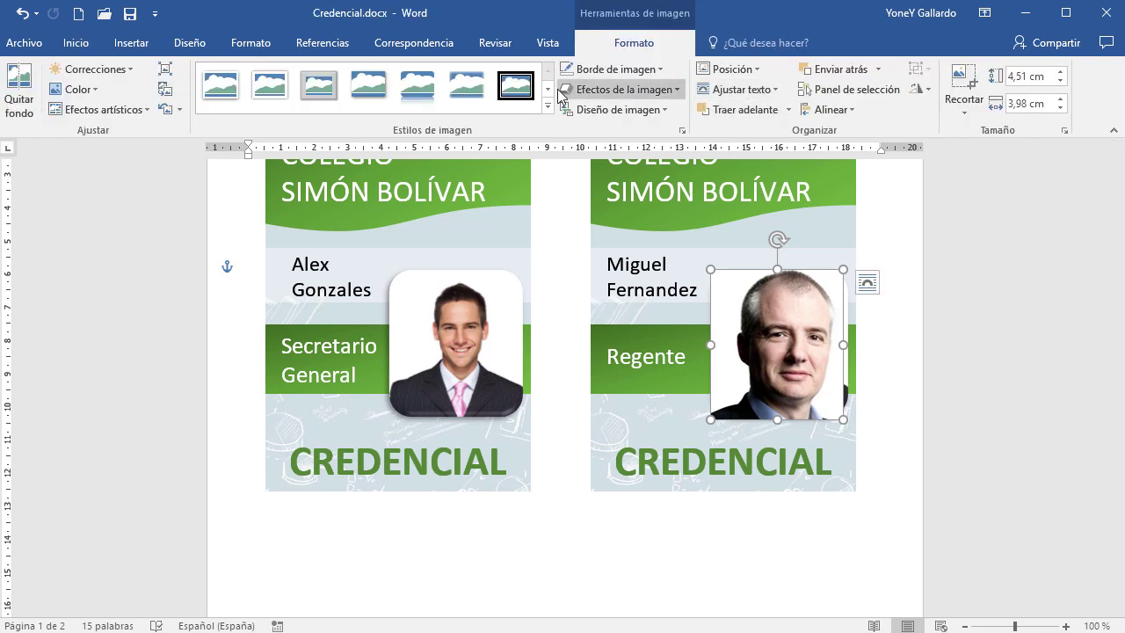
{"action": "left_click", "coordinate": [548, 105]}
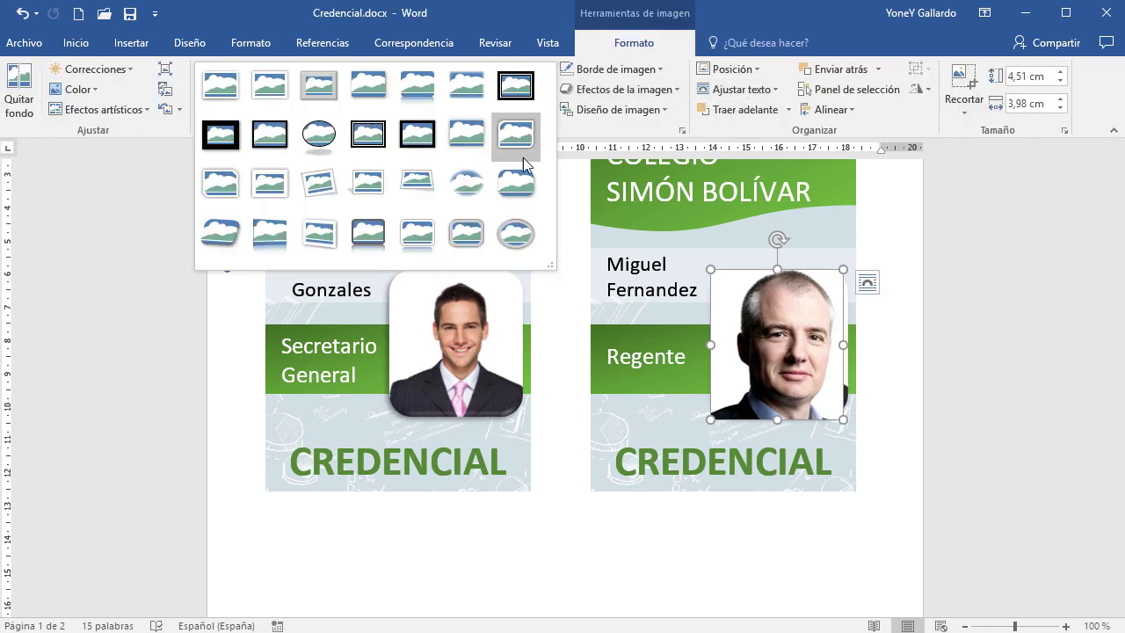
{"action": "left_click", "coordinate": [517, 190]}
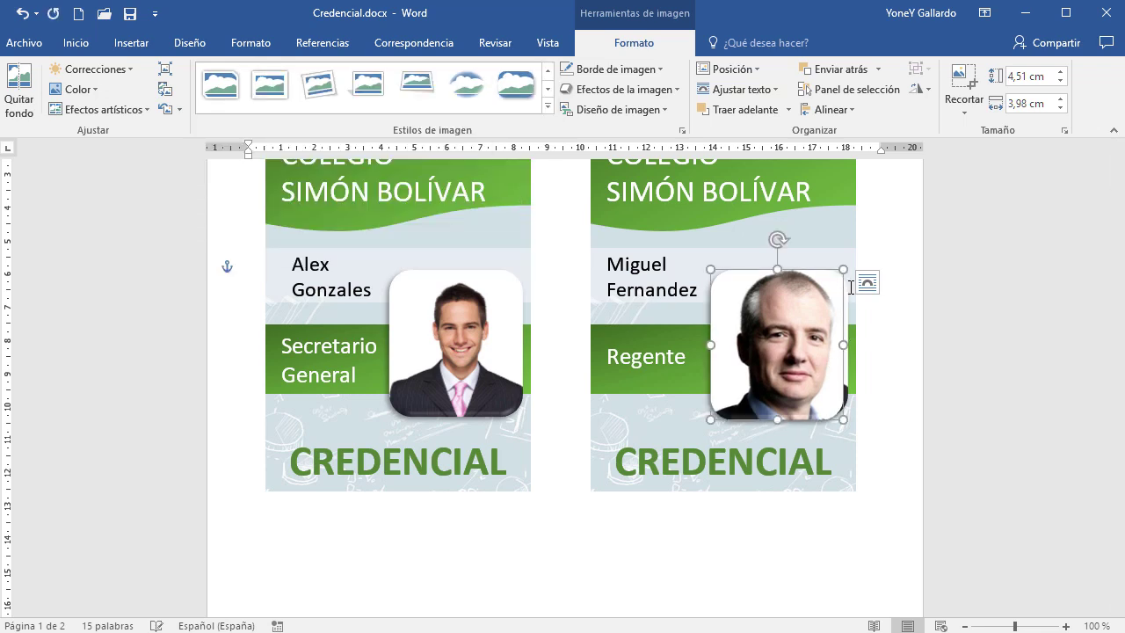
{"action": "left_click_drag", "start_coordinate": [845, 270], "coordinate": [847, 264]}
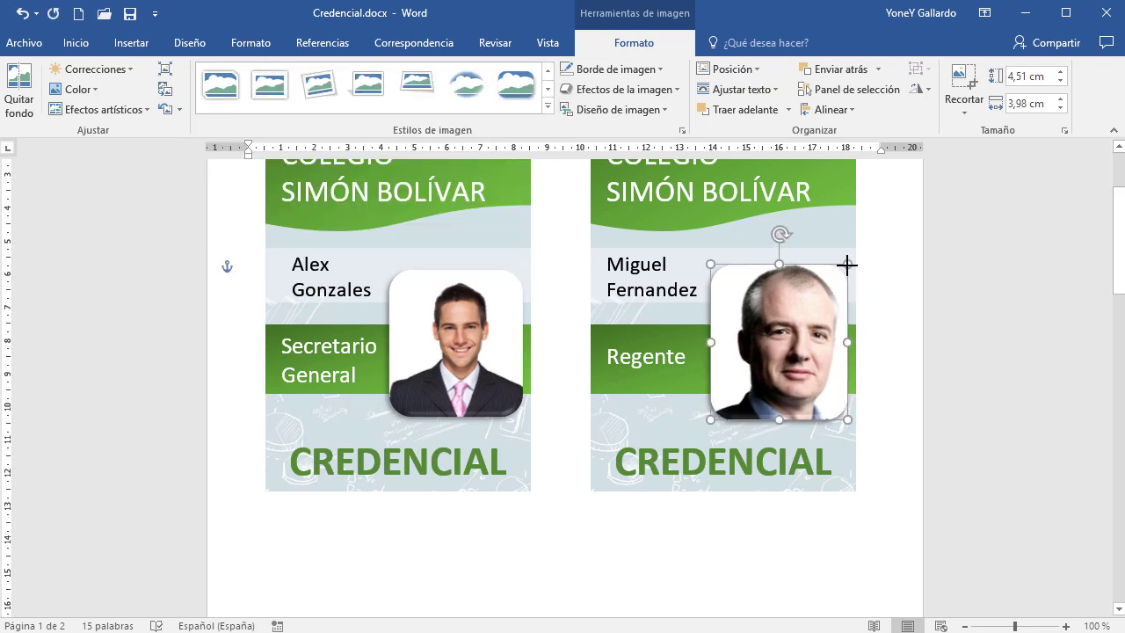
{"action": "left_click_drag", "start_coordinate": [801, 341], "coordinate": [805, 341]}
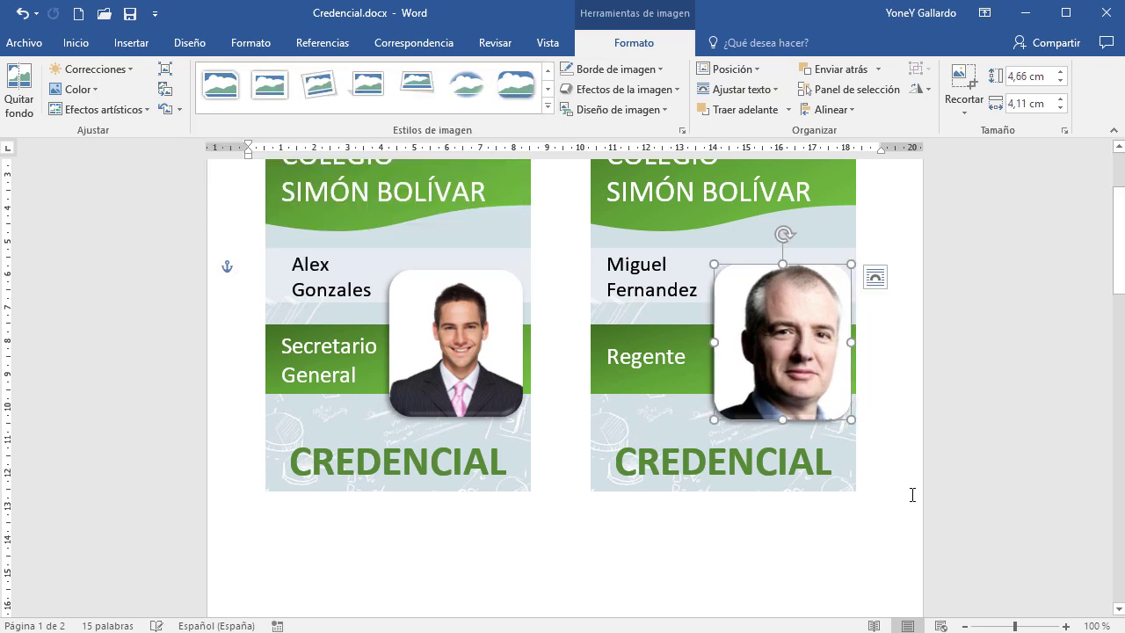
{"action": "left_click", "coordinate": [841, 571]}
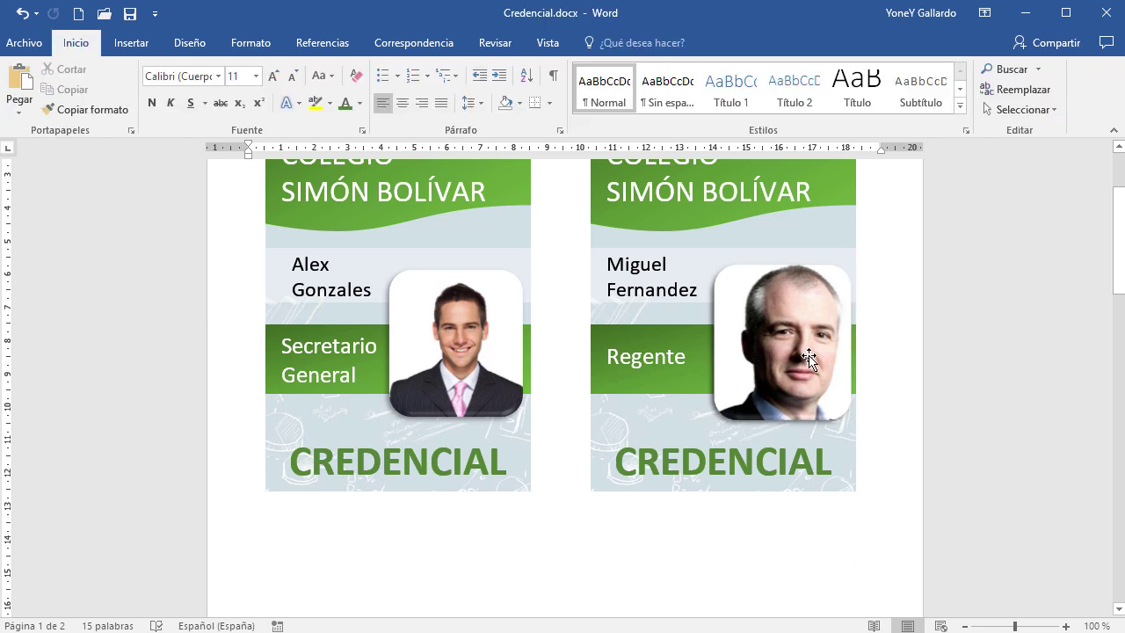
{"action": "scroll", "coordinate": [892, 507], "scroll_direction": "down", "scroll_amount": 6, "text": "ctrl"}
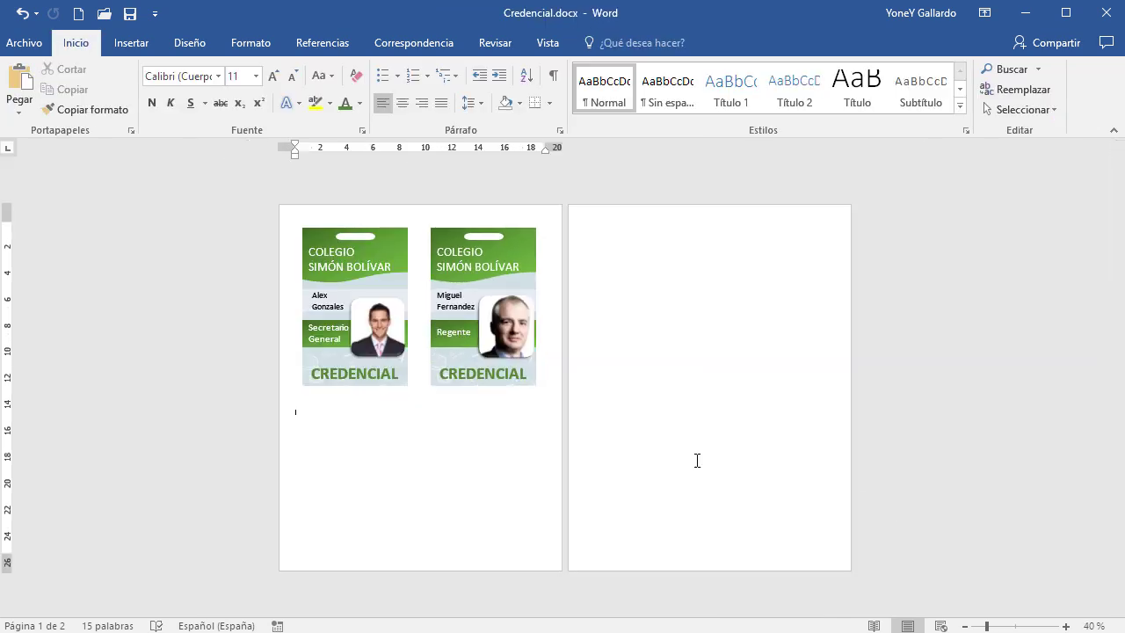
{"action": "left_click", "coordinate": [311, 239]}
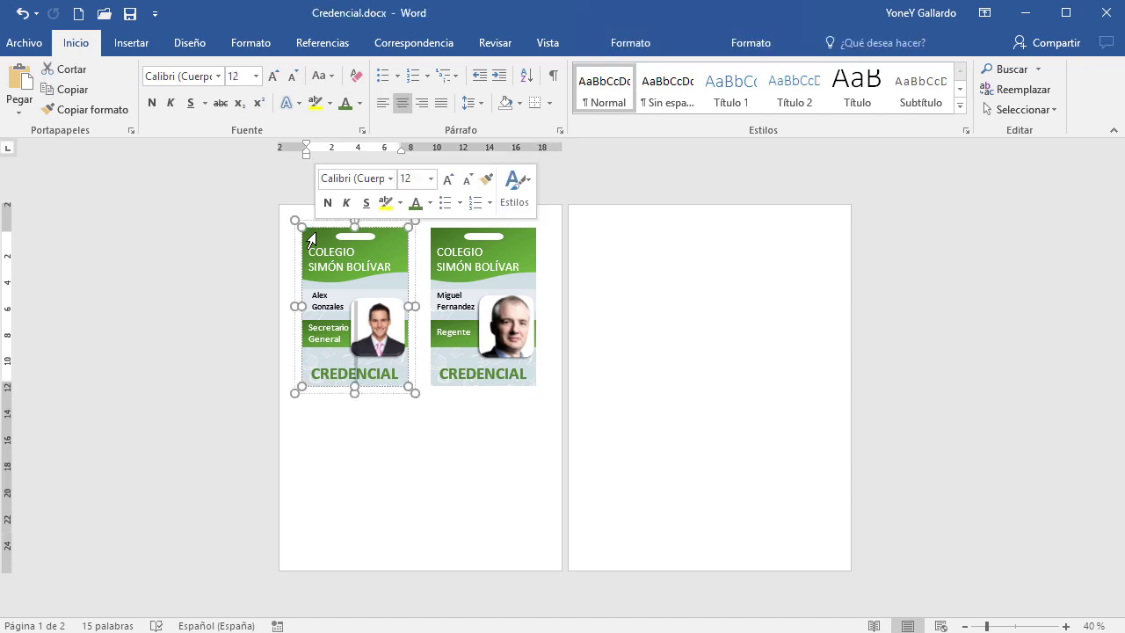
{"action": "left_click", "coordinate": [299, 220]}
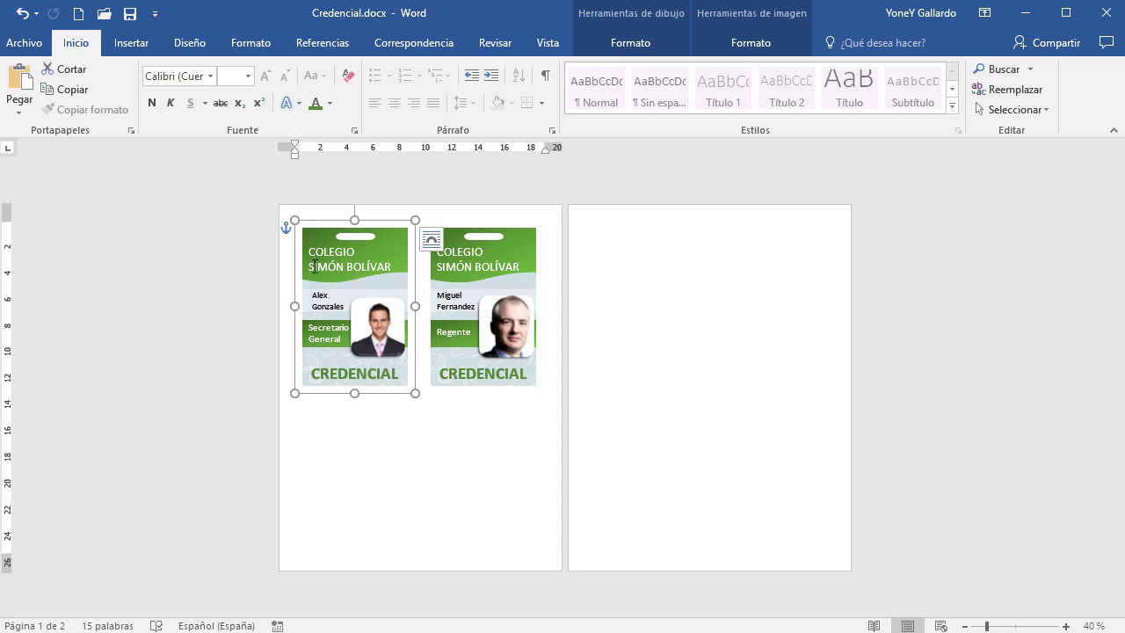
{"action": "key", "text": "ctrl+z"}
{"action": "left_click", "coordinate": [455, 502]}
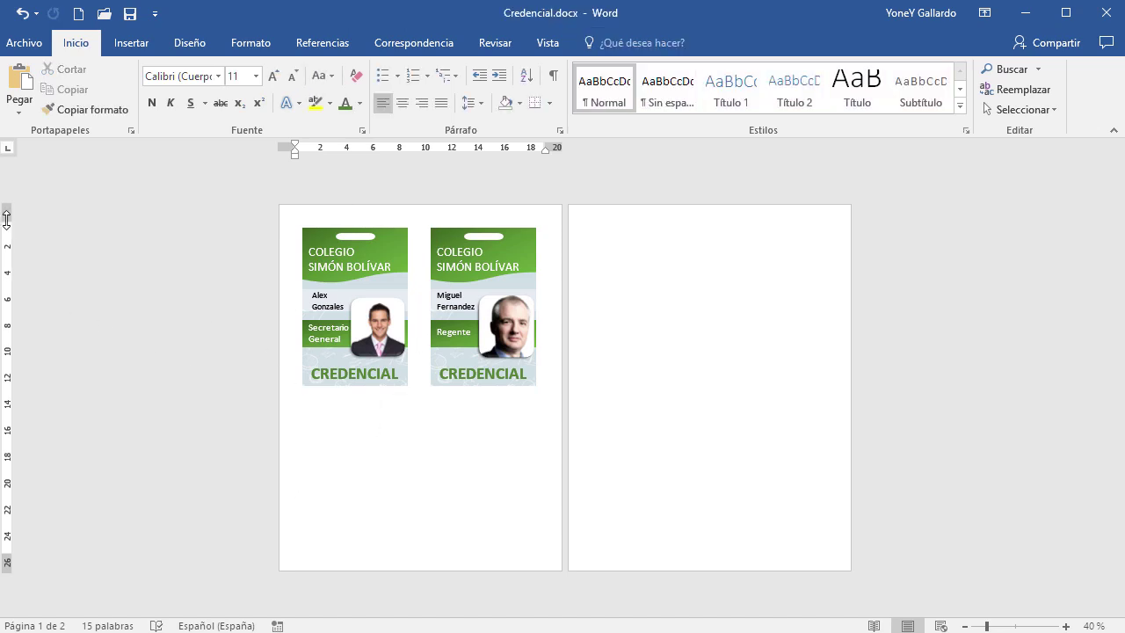
{"action": "left_click_drag", "start_coordinate": [6, 219], "coordinate": [10, 206]}
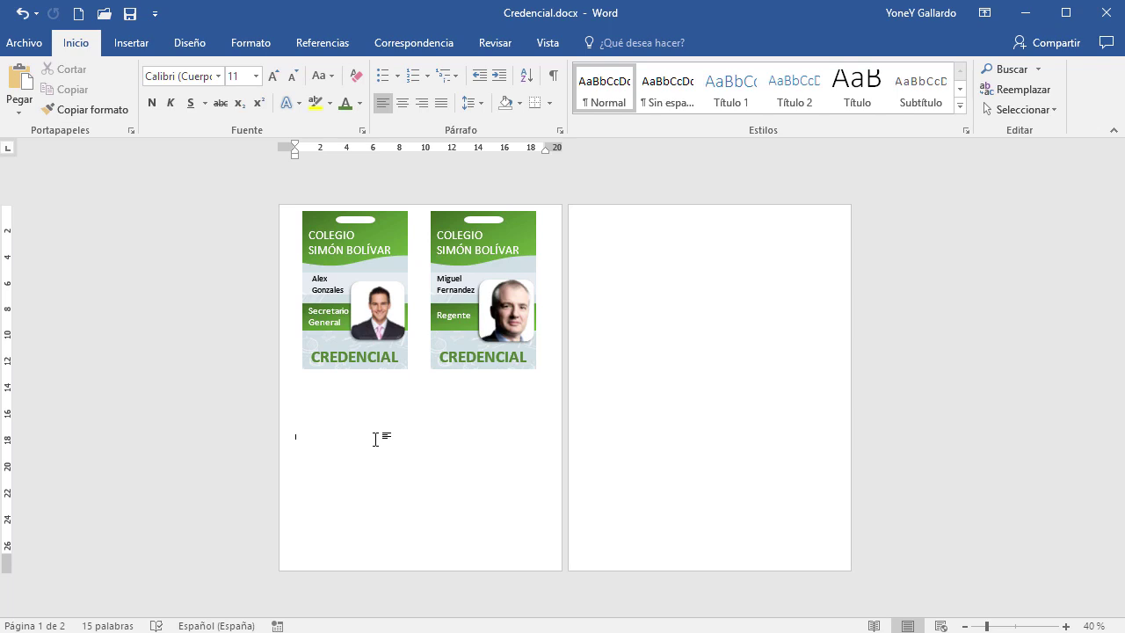
{"action": "key", "text": "ctrl+v"}
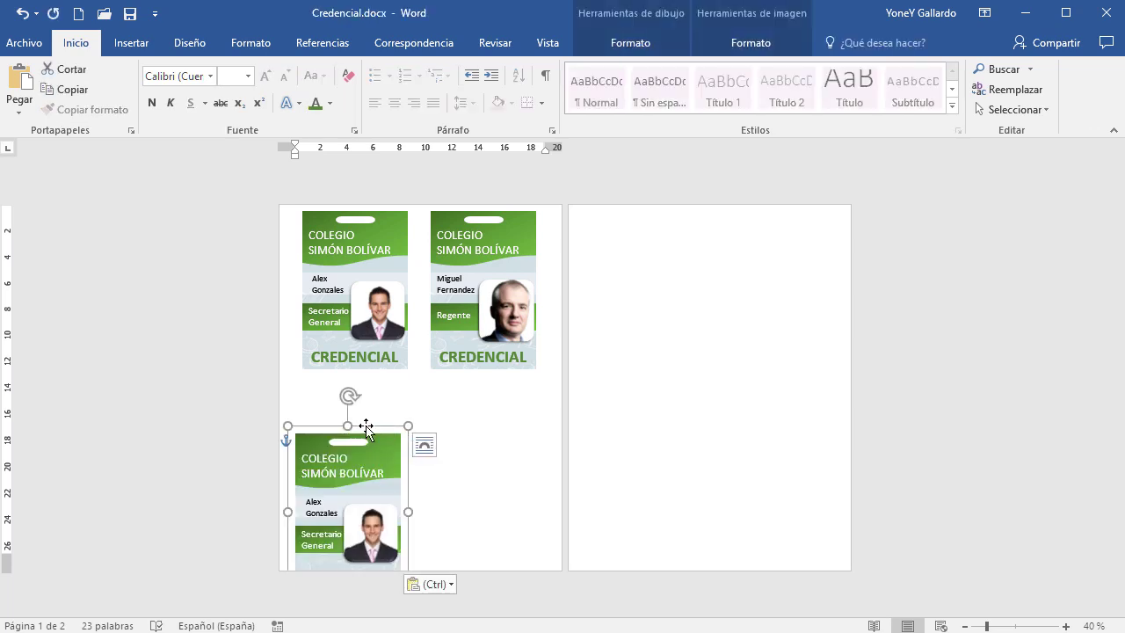
{"action": "left_click_drag", "start_coordinate": [366, 427], "coordinate": [489, 378]}
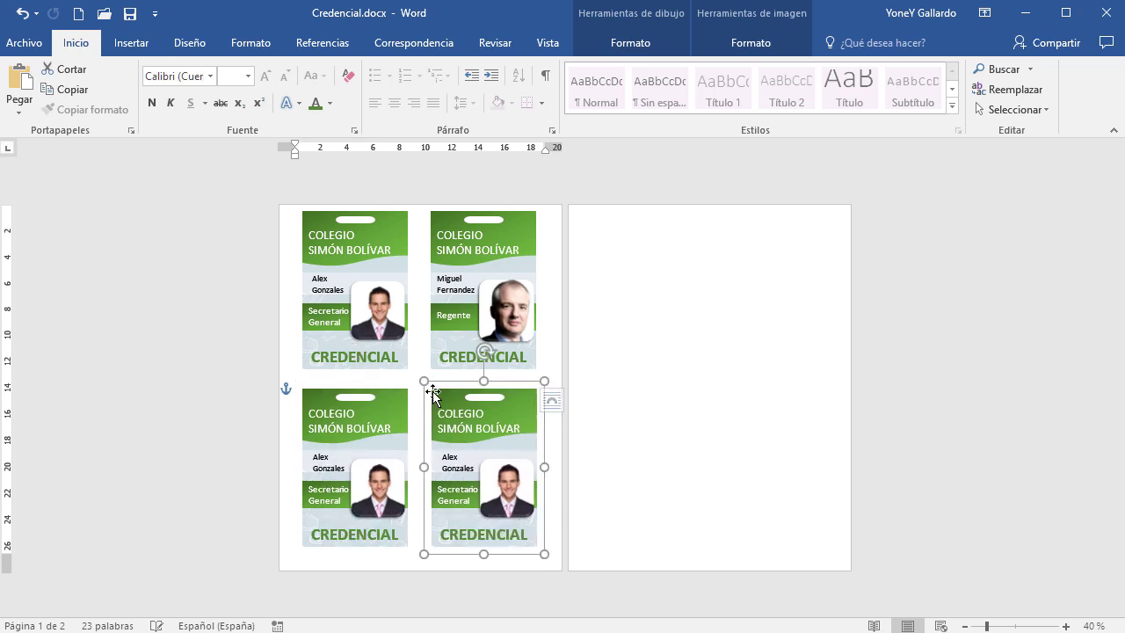
Duplicate the two lower cards twice onto page 2 so each page holds four cards
{"action": "left_click", "coordinate": [385, 389], "text": "shift"}
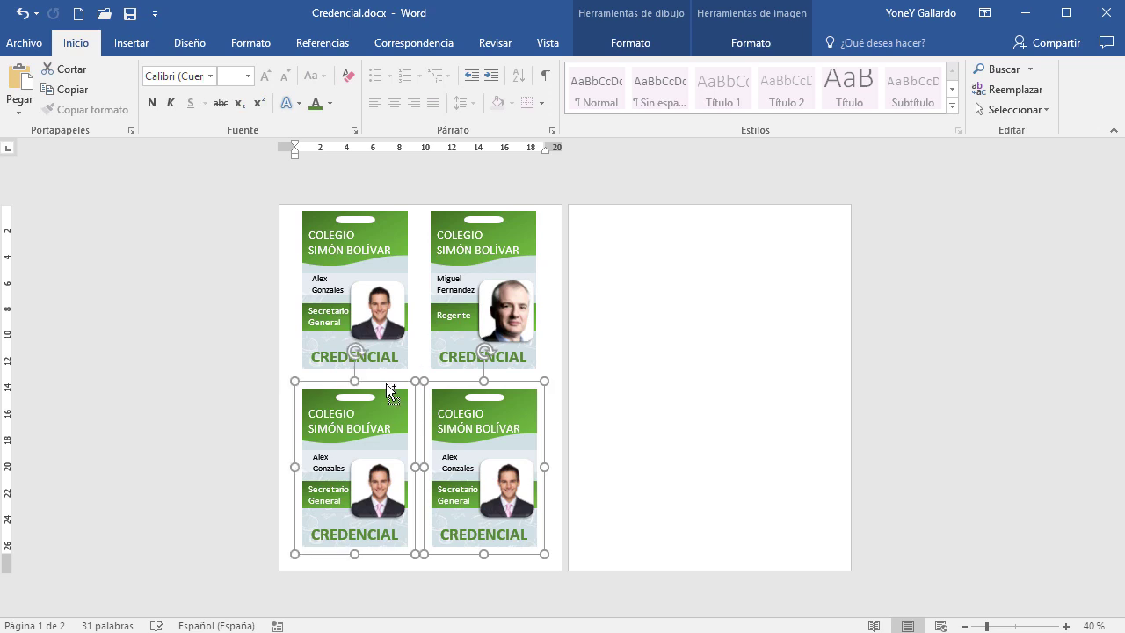
{"action": "left_click_drag", "start_coordinate": [386, 383], "coordinate": [659, 206]}
{"action": "left_click_drag", "start_coordinate": [648, 251], "coordinate": [660, 369]}
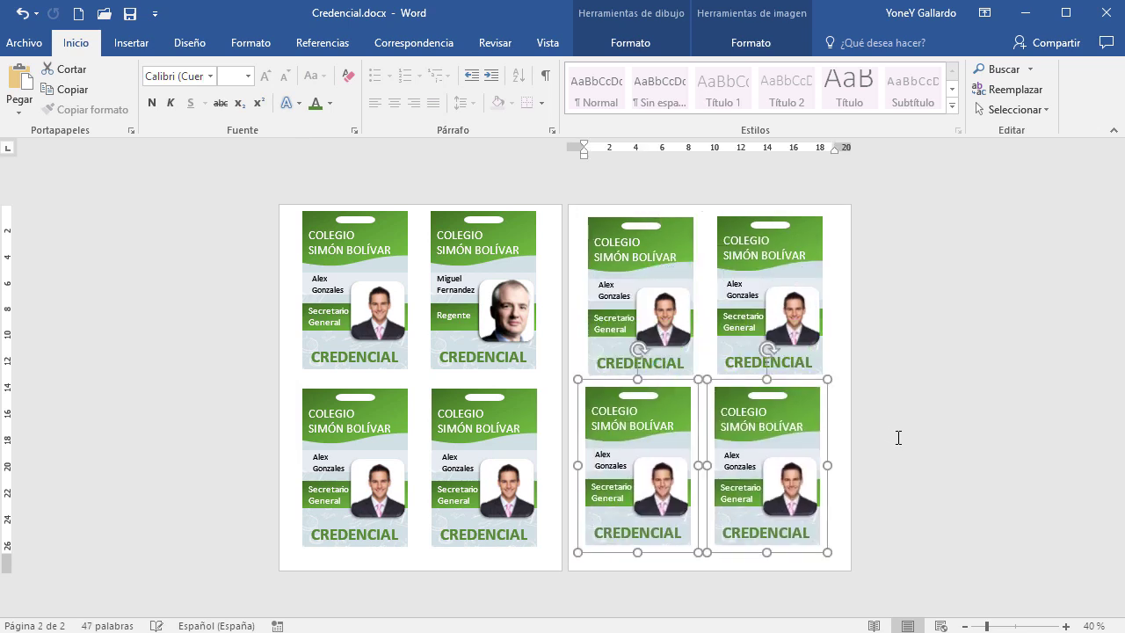
{"action": "left_click", "coordinate": [931, 441]}
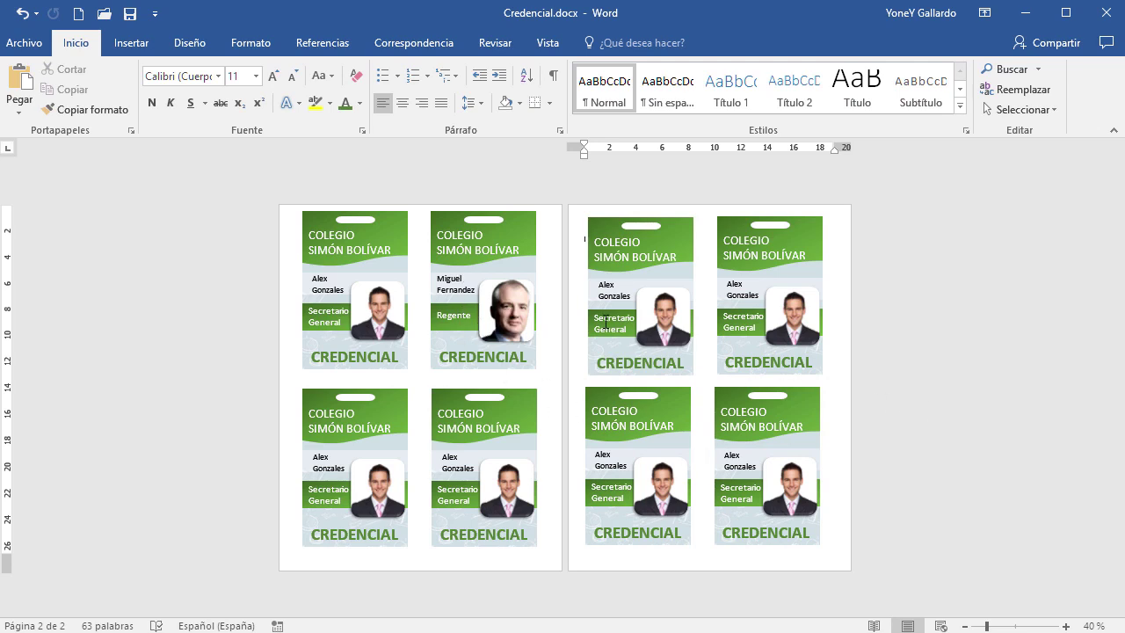
{"action": "left_click", "coordinate": [610, 322]}
{"action": "left_click", "coordinate": [451, 316]}
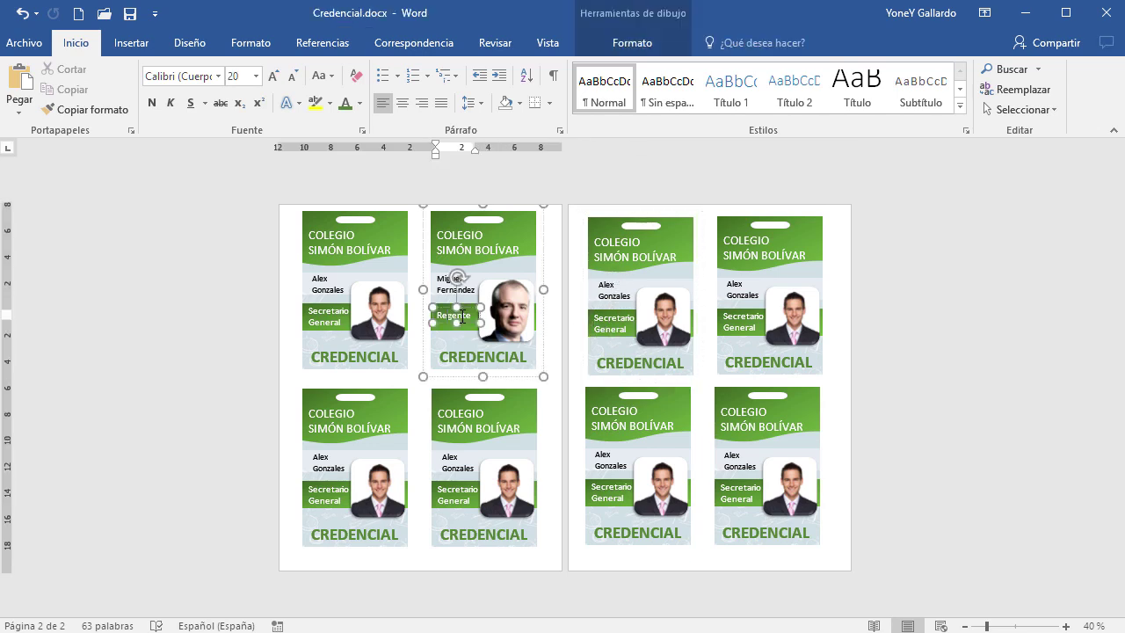